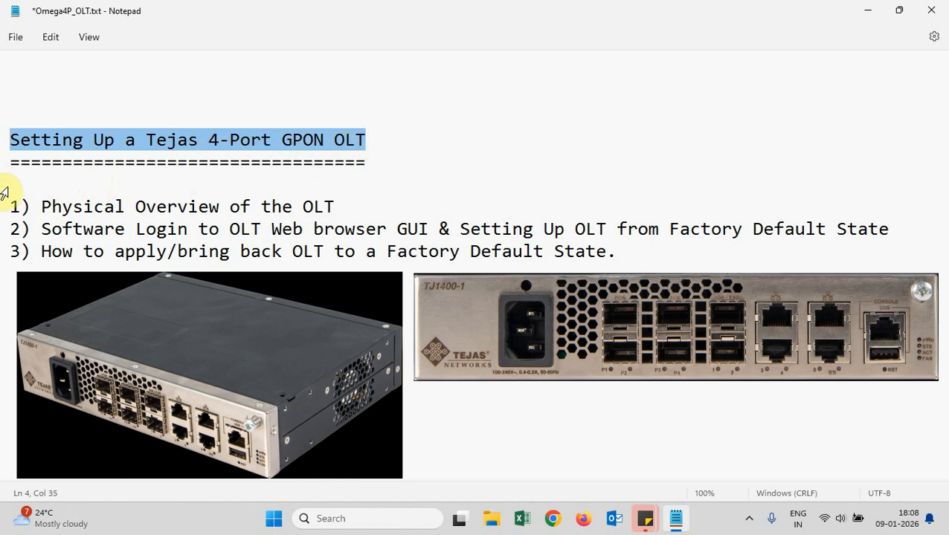
Highlight the three agenda items in turn: OLT physical overview, web login, and factory reset
click(11, 206)
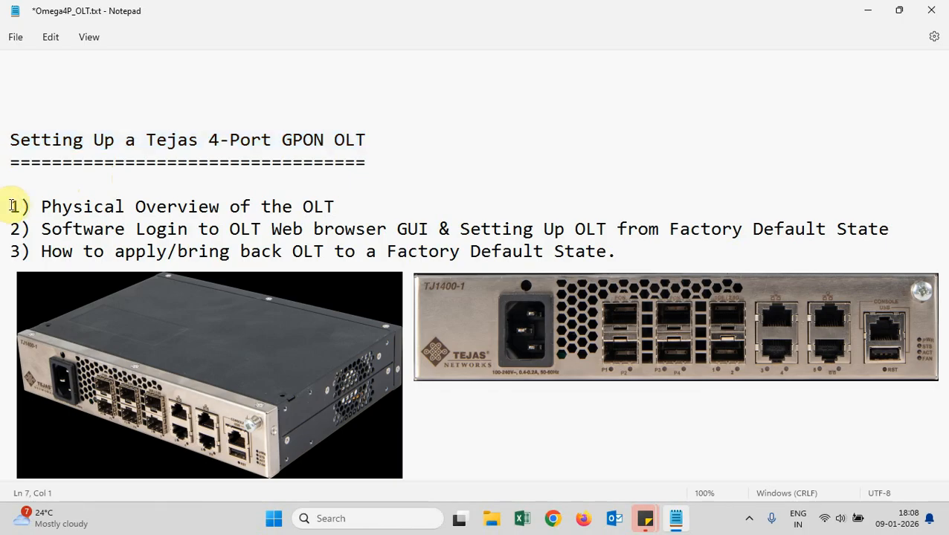
drag(12, 206, 340, 209)
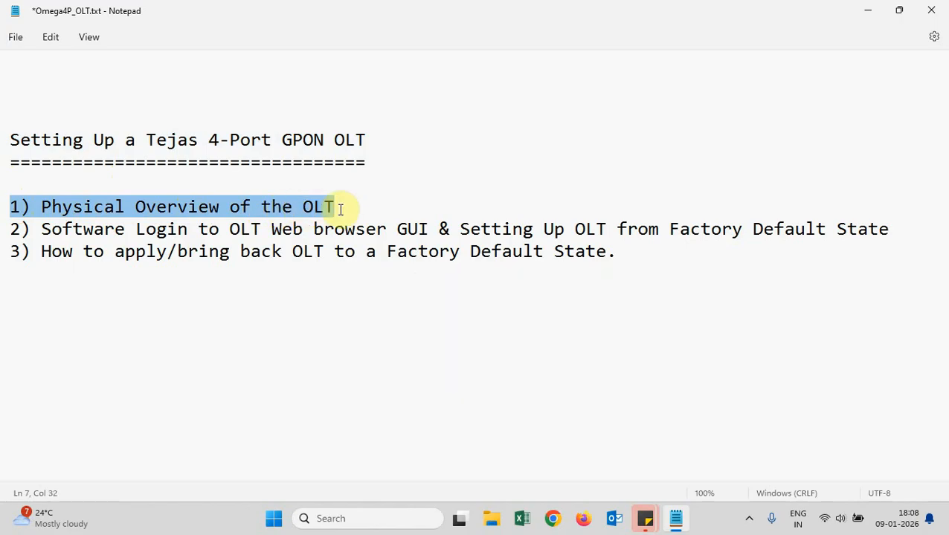
click(17, 229)
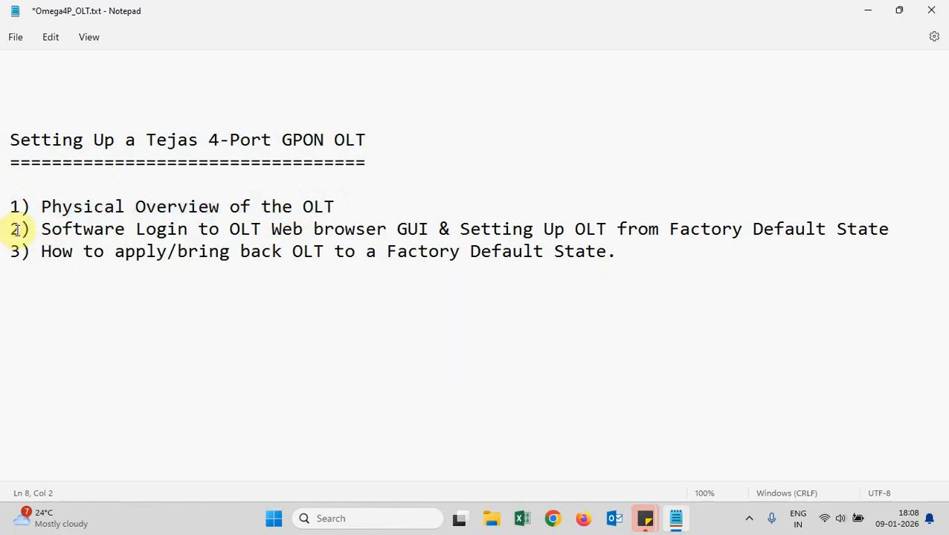
drag(16, 230, 904, 227)
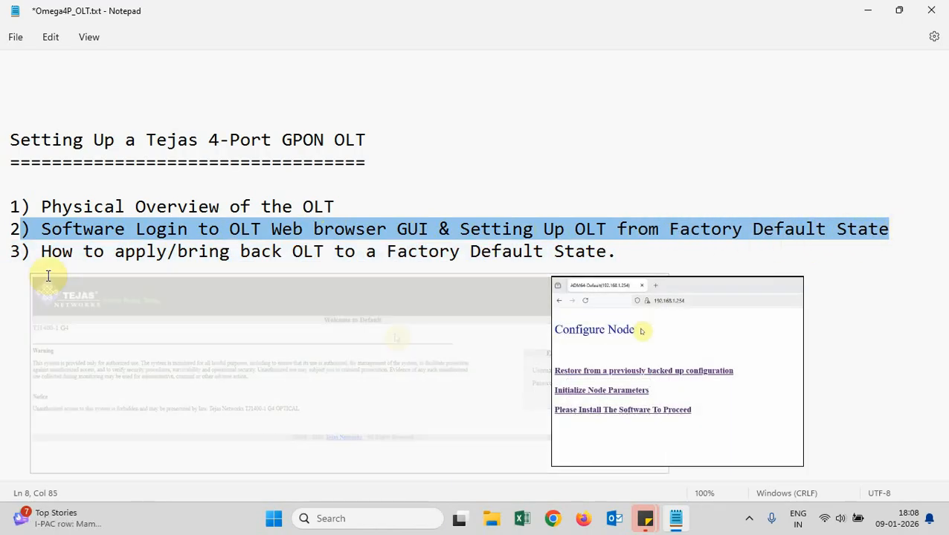
click(13, 253)
drag(14, 253, 41, 252)
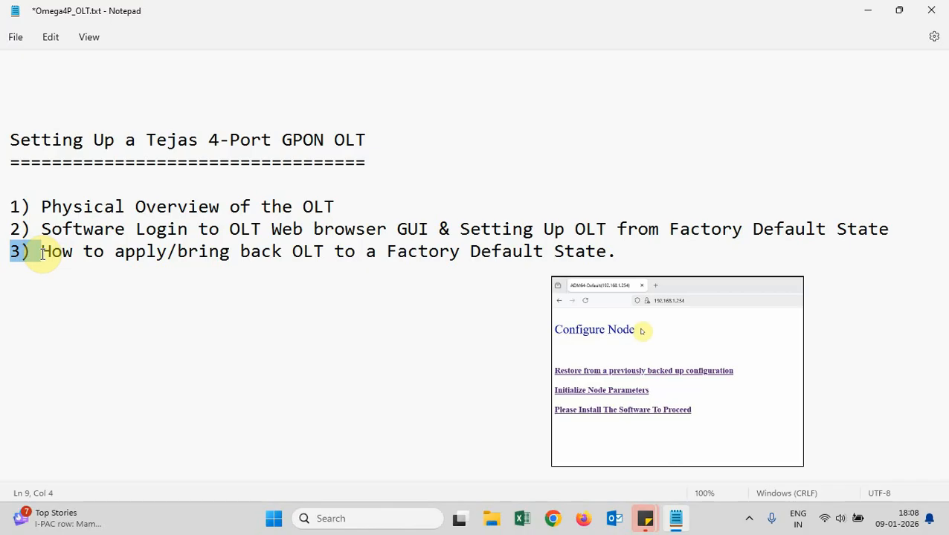
drag(42, 253, 622, 254)
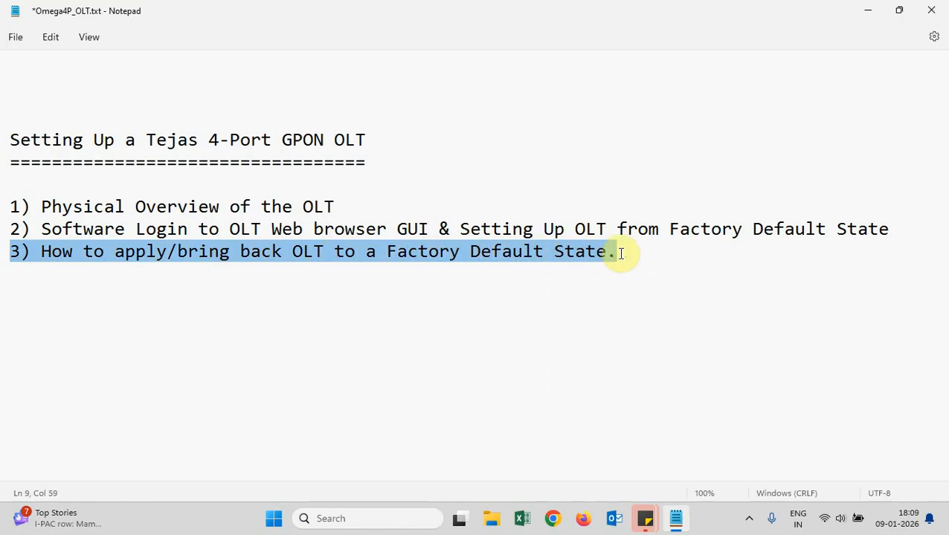
click(622, 254)
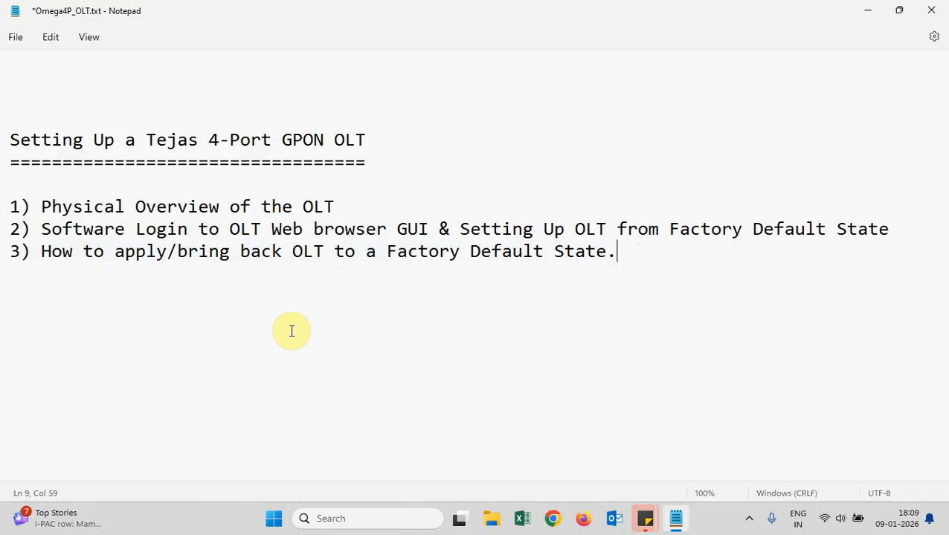
Highlight the 'What is Factory Default State' lines on erased settings and retained software versions
scroll(291, 330, down, 3)
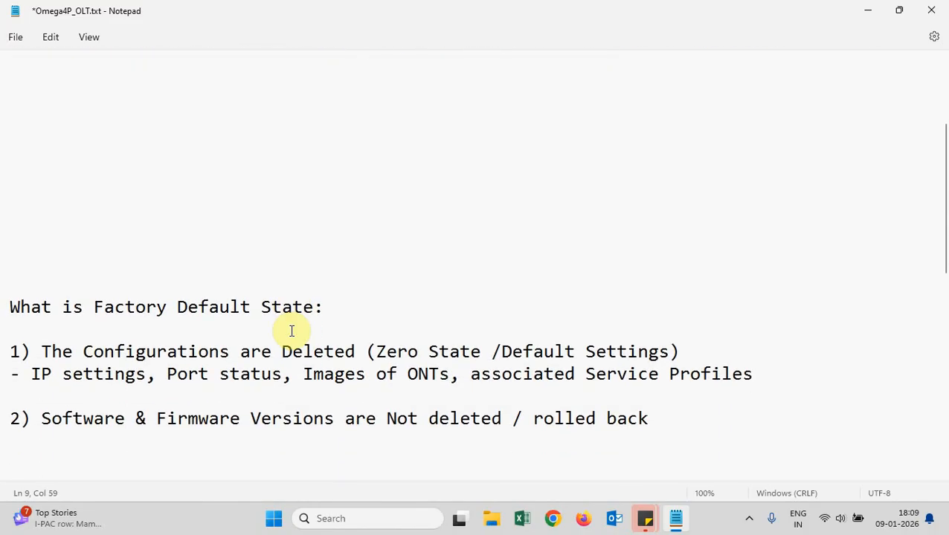
scroll(292, 328, down, 1)
drag(9, 240, 328, 239)
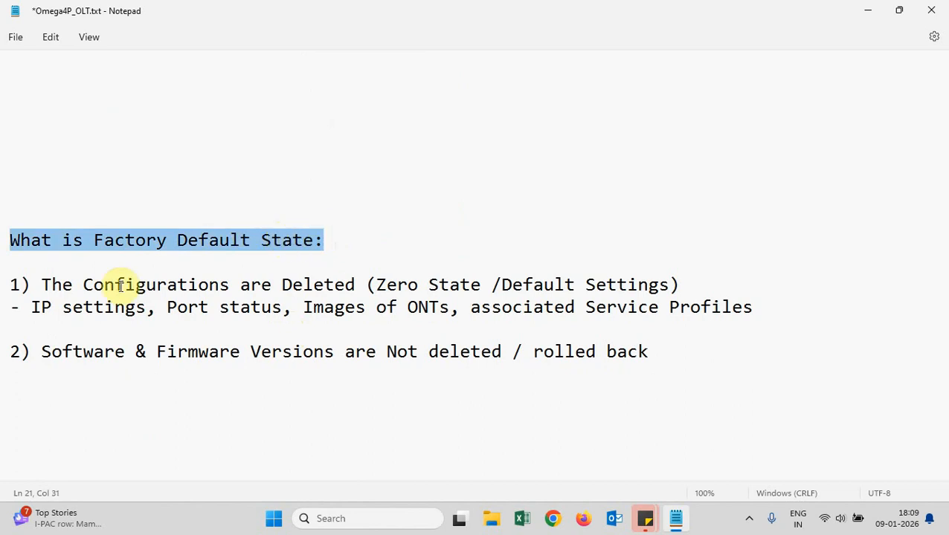
drag(15, 284, 679, 288)
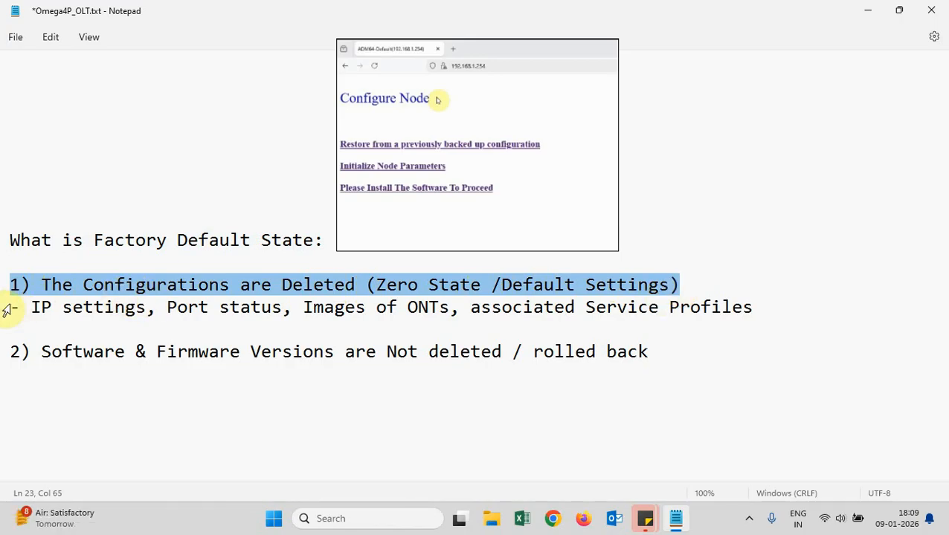
drag(14, 306, 760, 310)
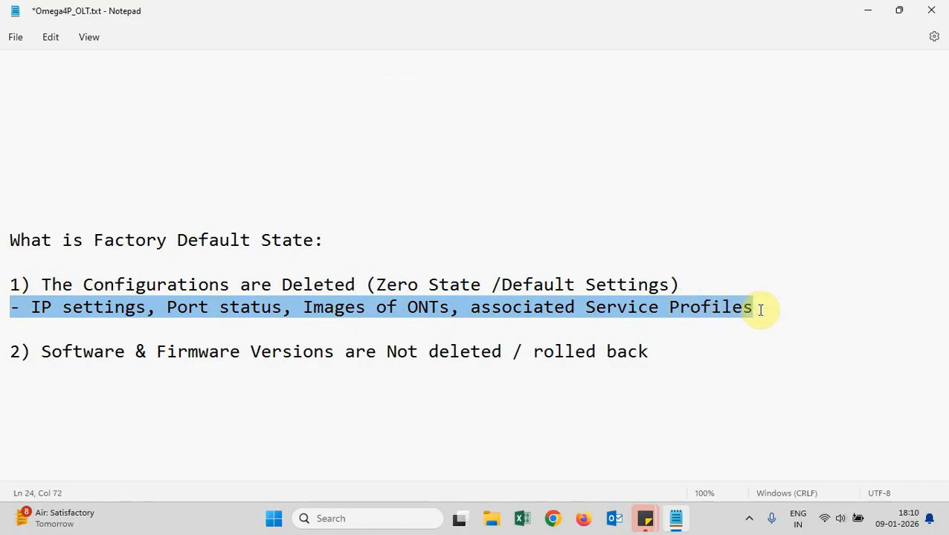
click(12, 349)
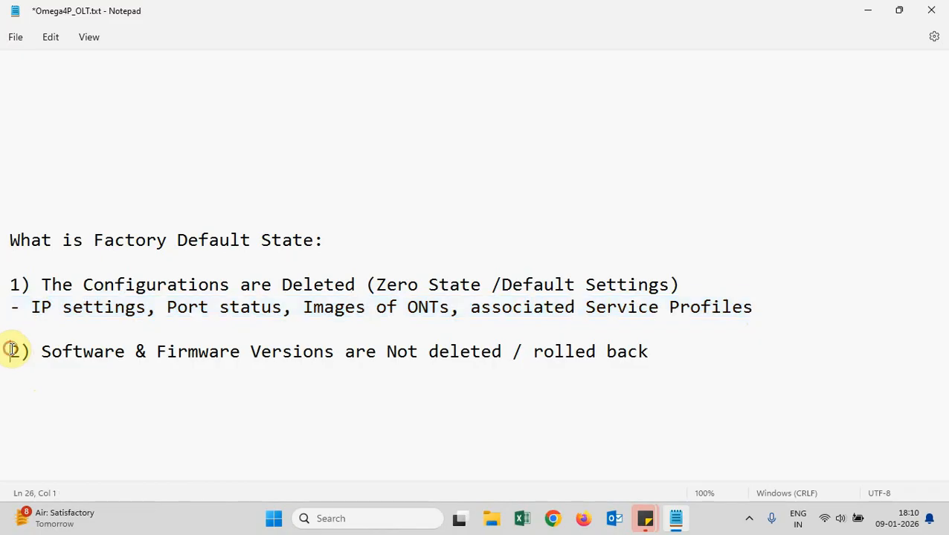
drag(12, 350, 657, 353)
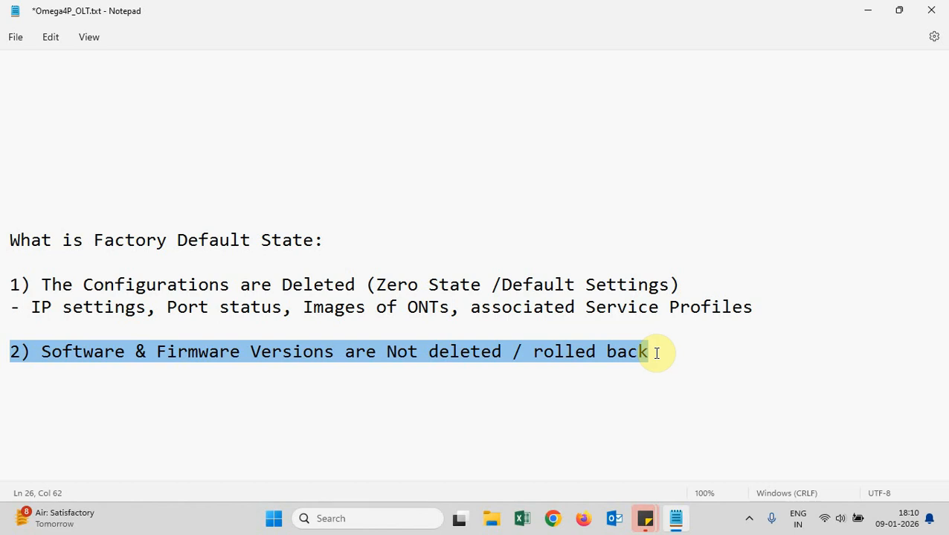
drag(10, 235, 759, 312)
click(759, 312)
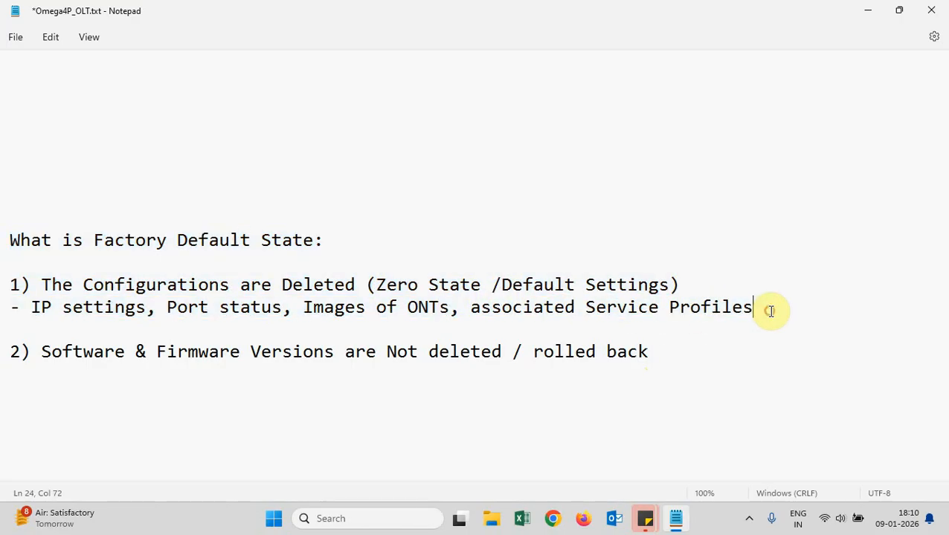
Re-highlight the Physical Overview agenda item and bring up the OLT Live View.jpeg photo
scroll(436, 409, up, 4)
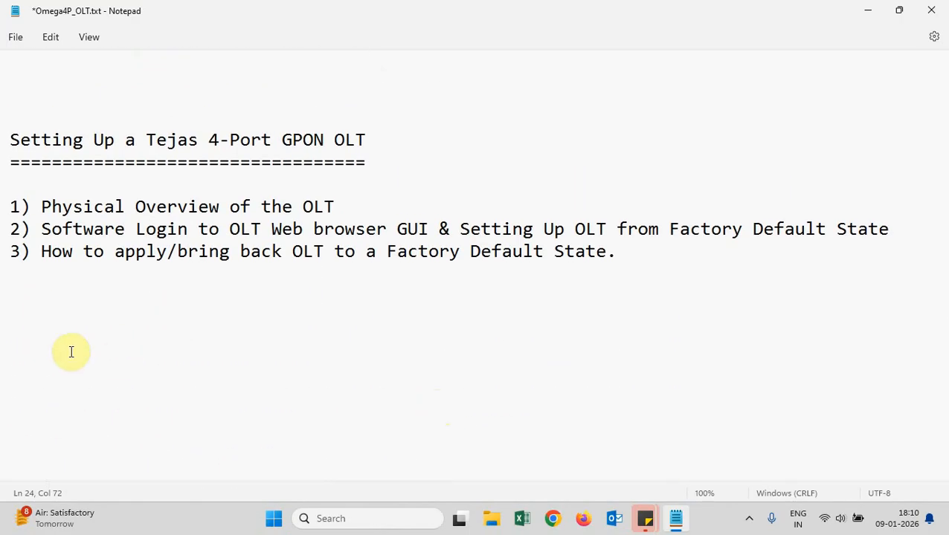
click(11, 206)
drag(11, 206, 338, 212)
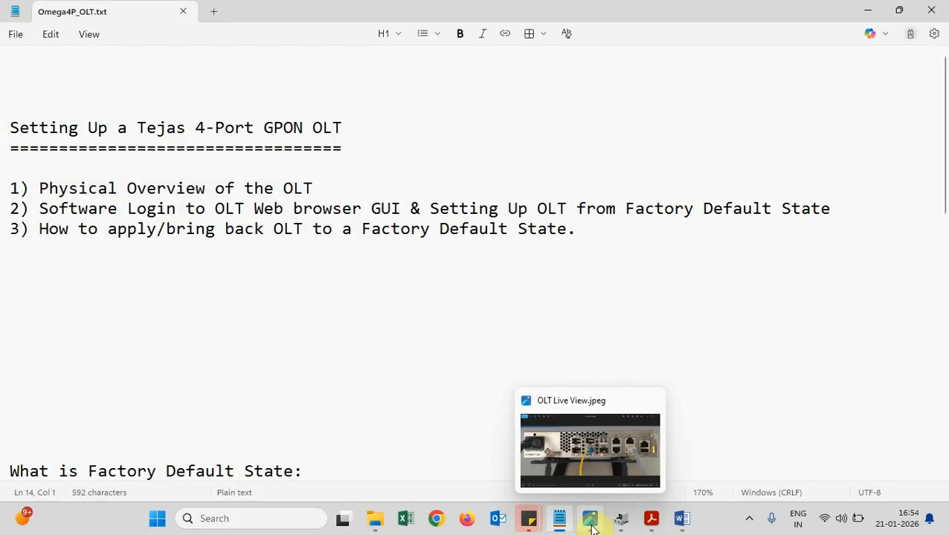
click(598, 457)
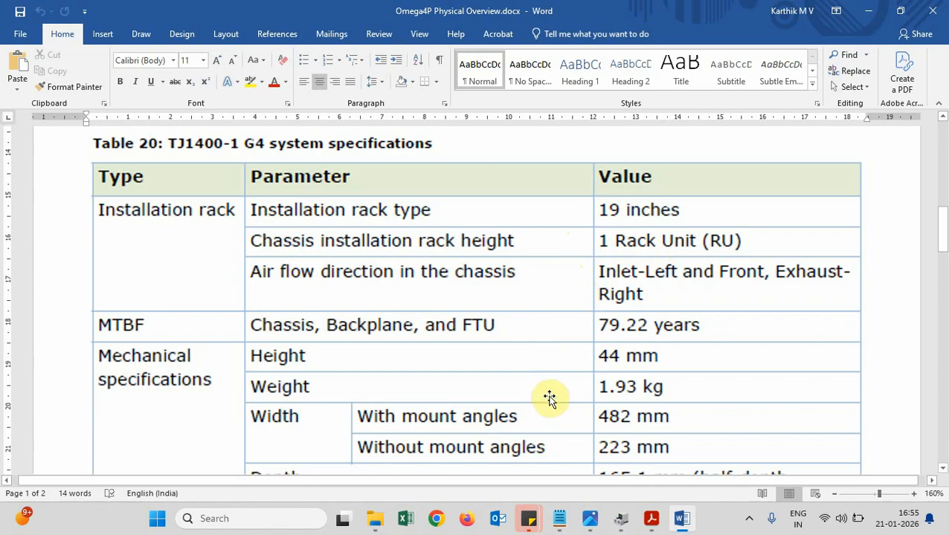
Scroll the TJ1400-1 G4 specifications table in Word down to the Depth row
scroll(550, 399, down, 3)
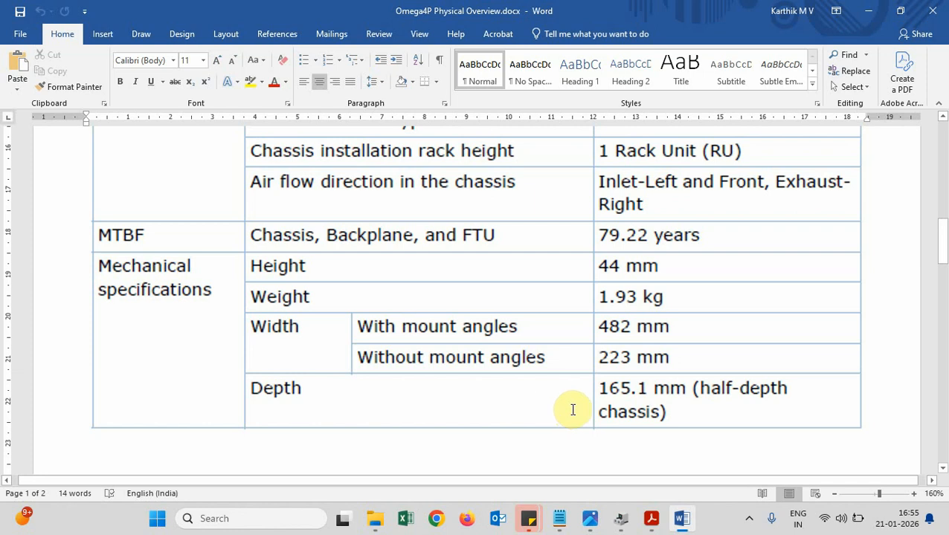
Bring up the TJ1400-1 installation guide PDF and scroll from Figure 15 to Figure 17
mouse_move(658, 524)
click(656, 482)
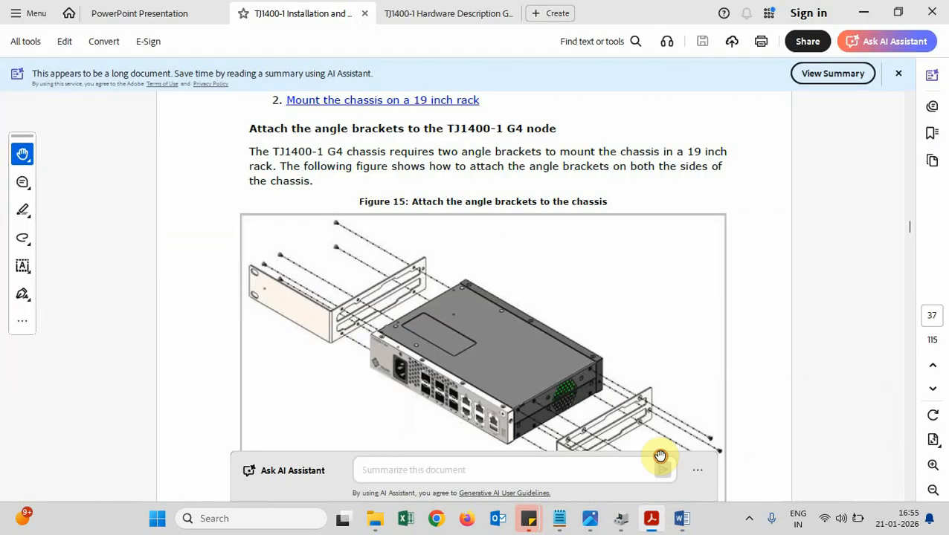
scroll(372, 296, down, 3)
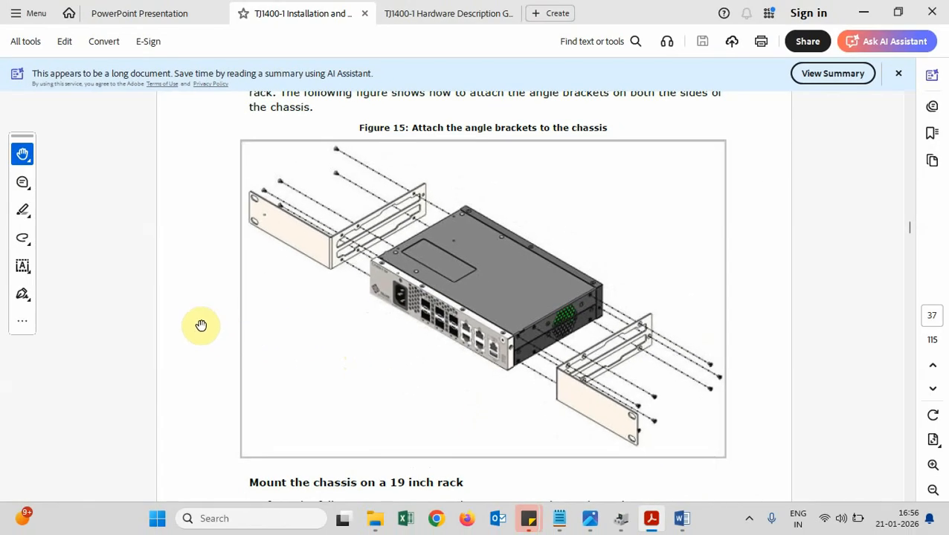
scroll(200, 325, down, 15)
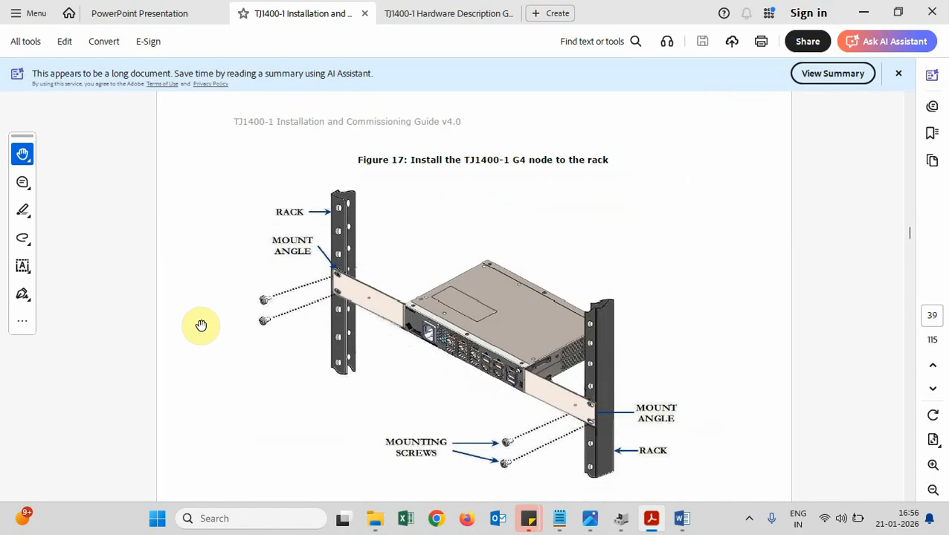
Scroll the guide further, then show the OLT Live View.jpeg front-panel photo in Photos
scroll(200, 324, down, 1)
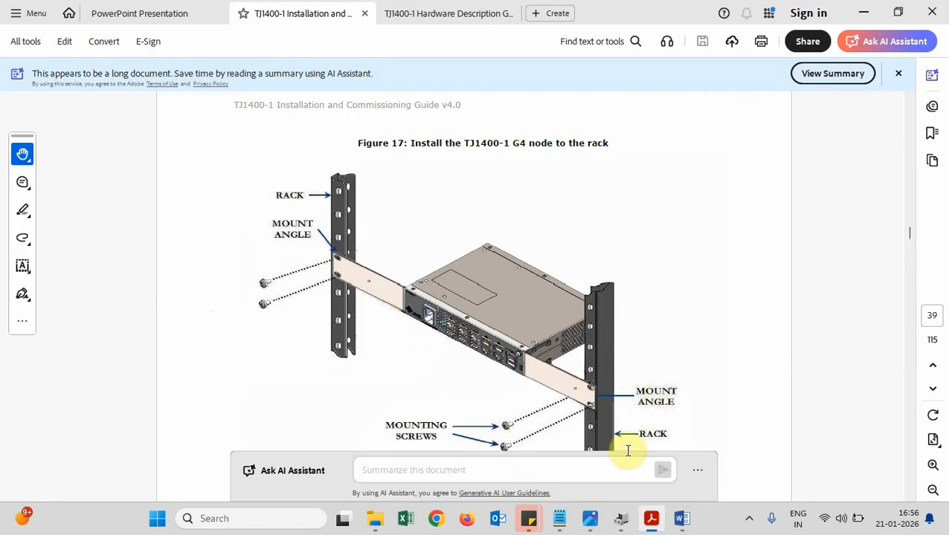
mouse_move(593, 529)
click(594, 450)
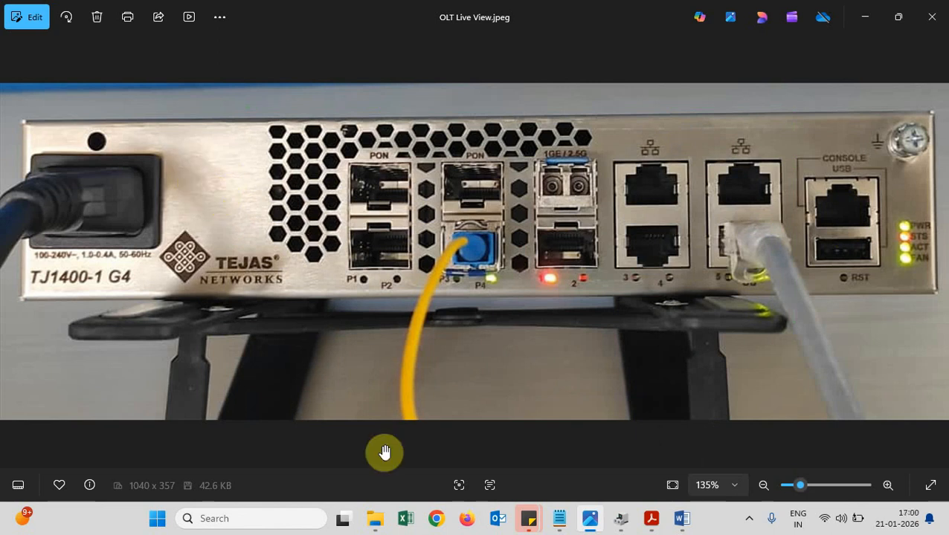
Bring the Omega4P_OLT.txt notes back in front of the photo
mouse_move(559, 515)
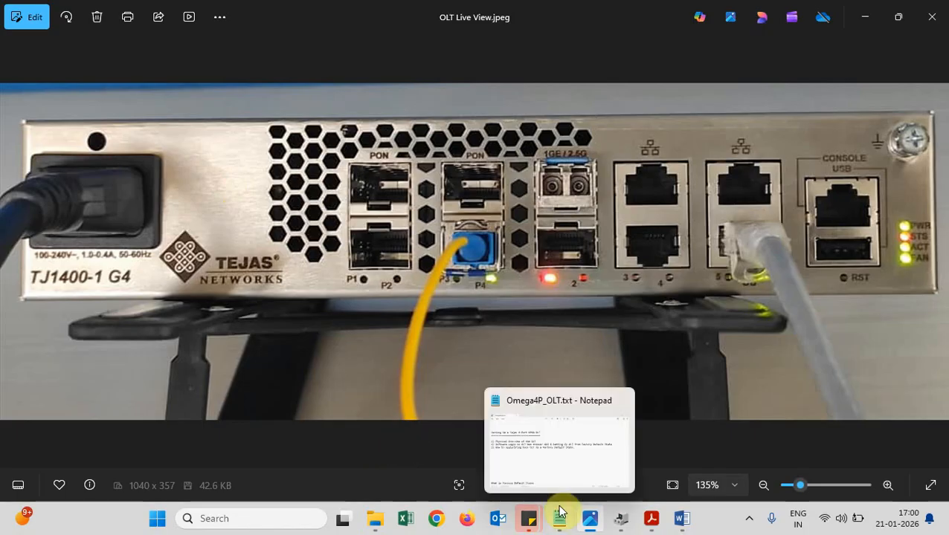
click(559, 431)
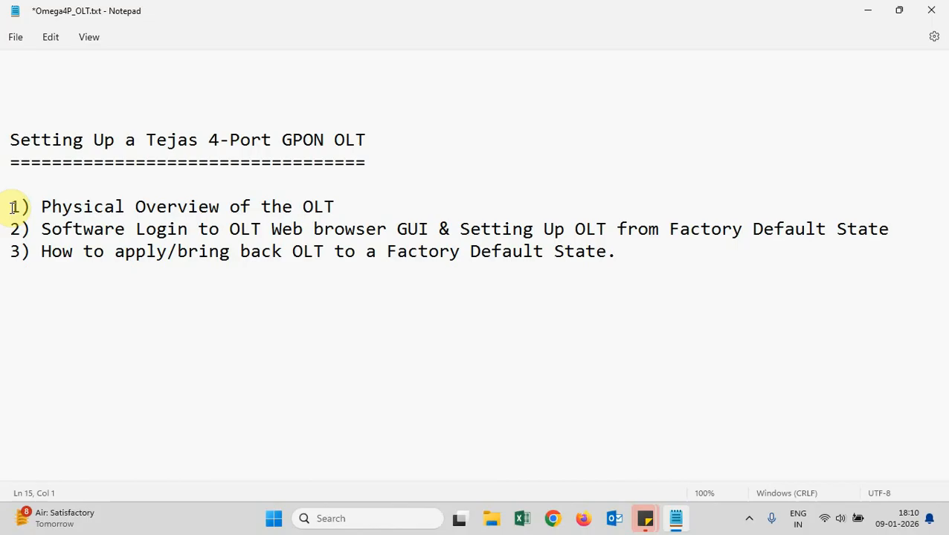
Highlight agenda items 1 and 2, the web GUI login item, then switch to the browser
drag(11, 206, 334, 206)
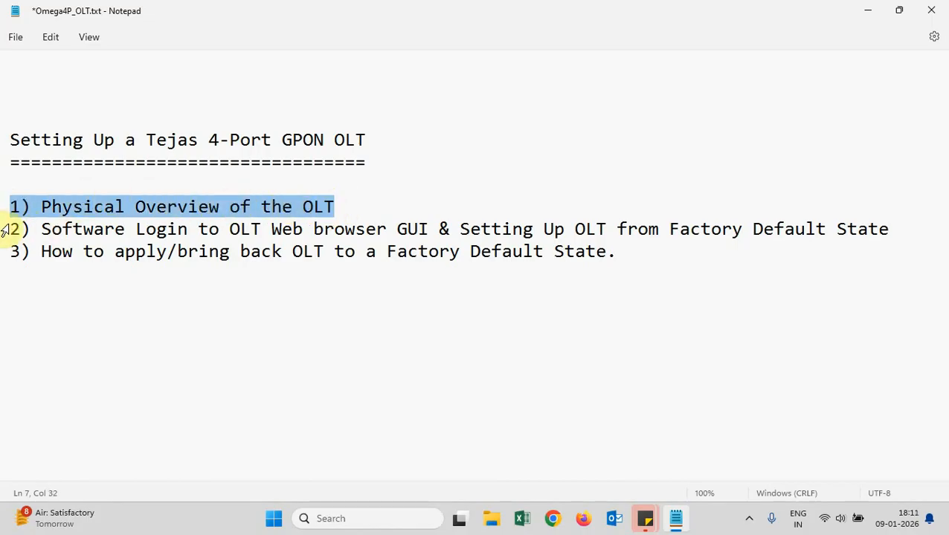
drag(6, 229, 35, 228)
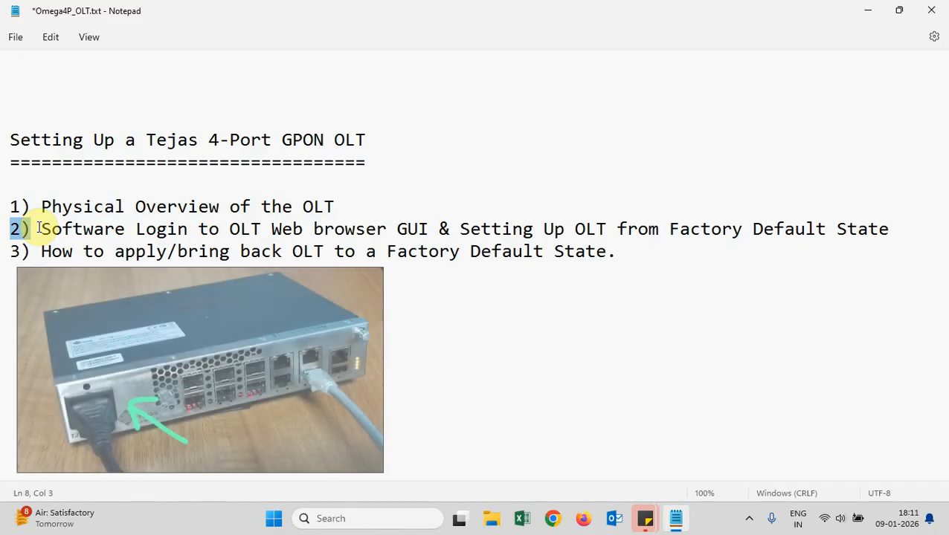
drag(39, 229, 435, 232)
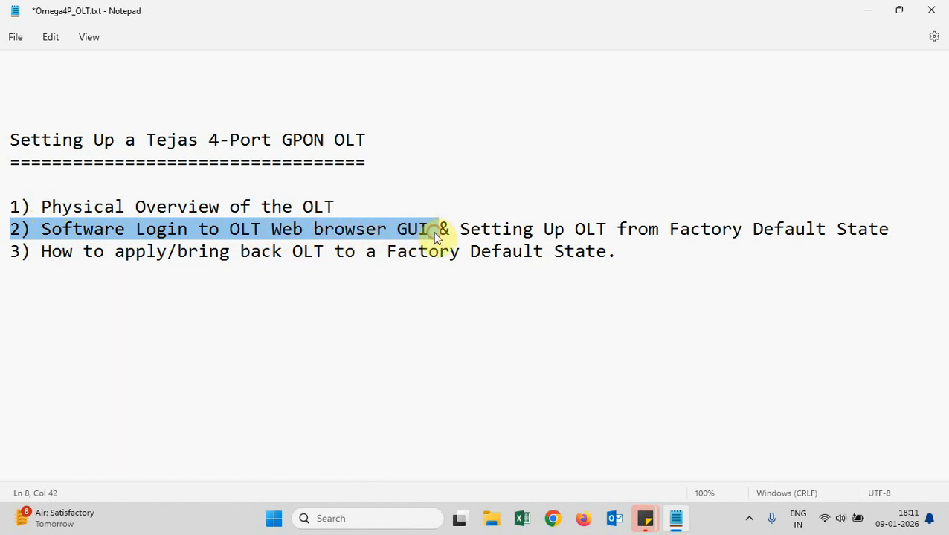
click(435, 233)
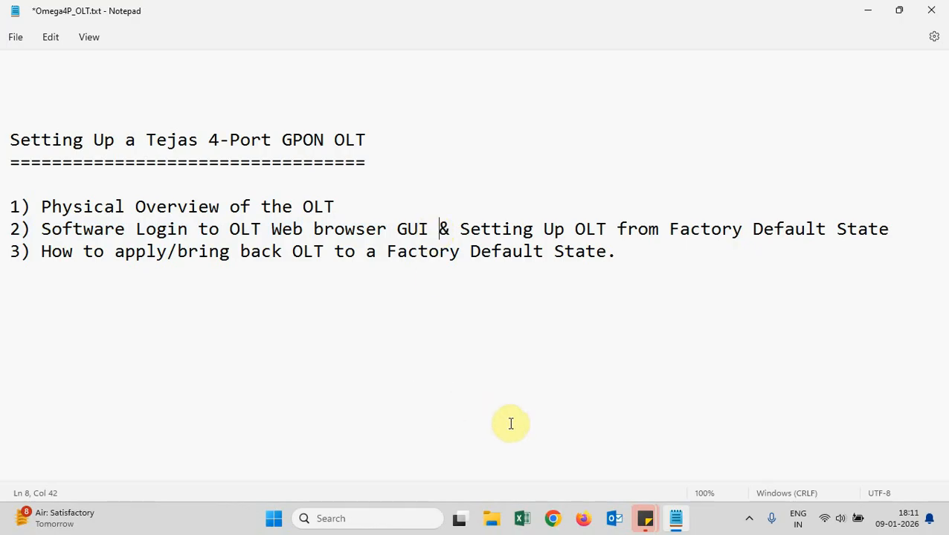
click(580, 524)
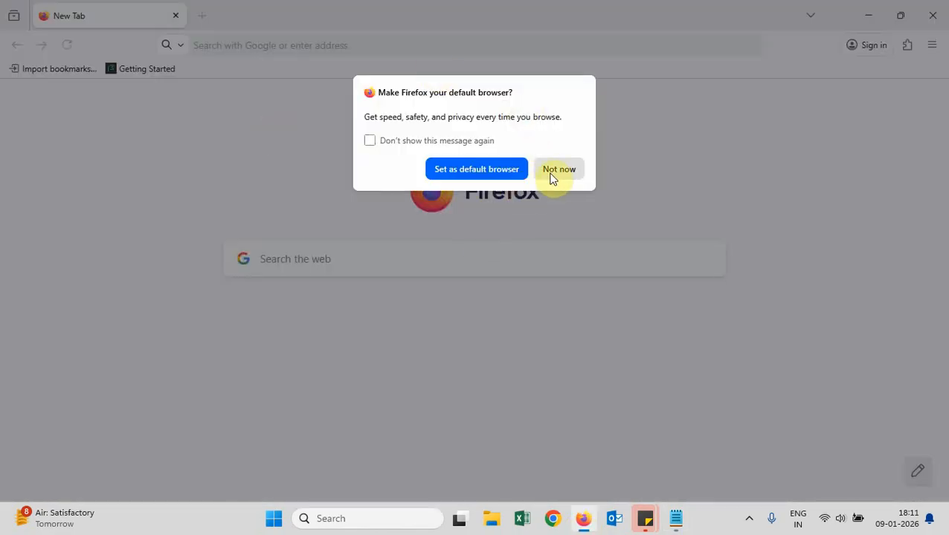
Decline Firefox's default-browser prompt and return to the Notepad notes
click(558, 169)
key(alt+Tab)
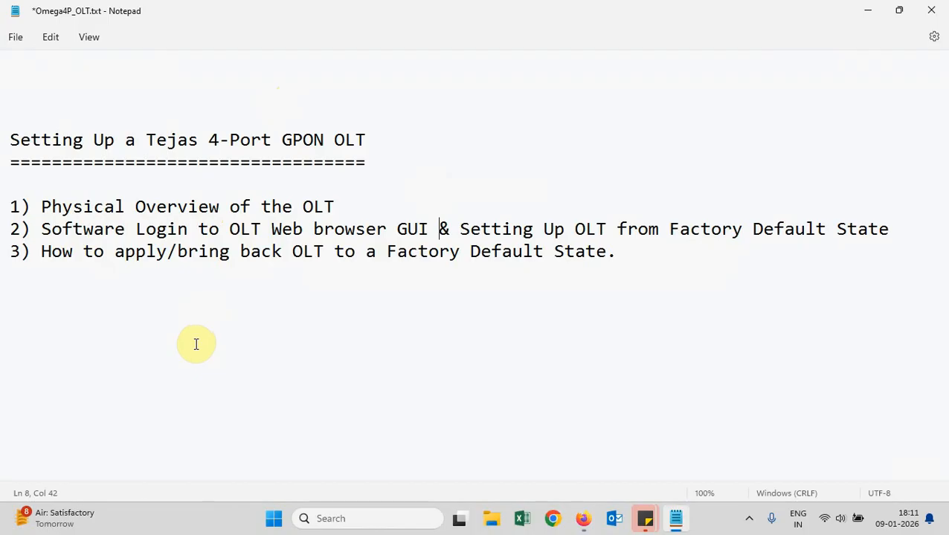
Highlight the OLT default IP 192.168.1.254 and laptop IP 192.168.1.100 lines
scroll(196, 345, down, 8)
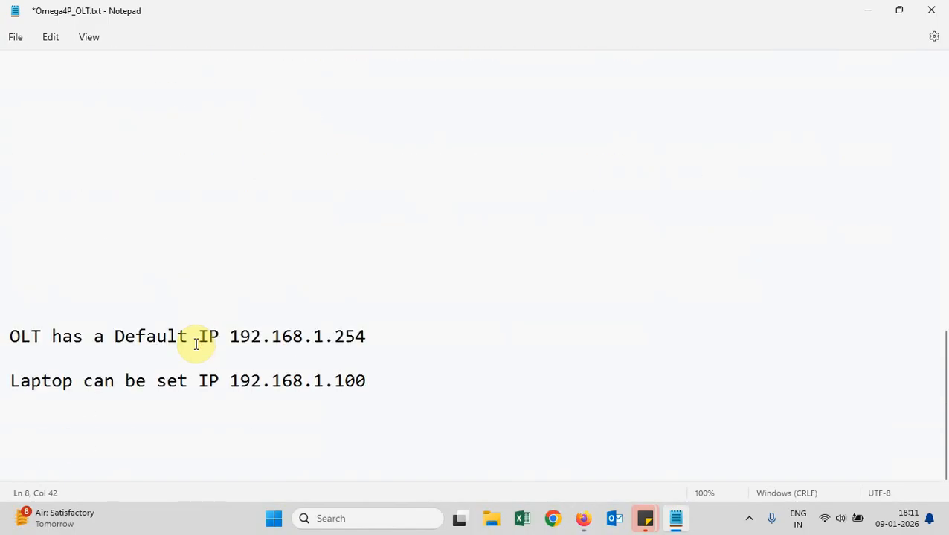
click(11, 338)
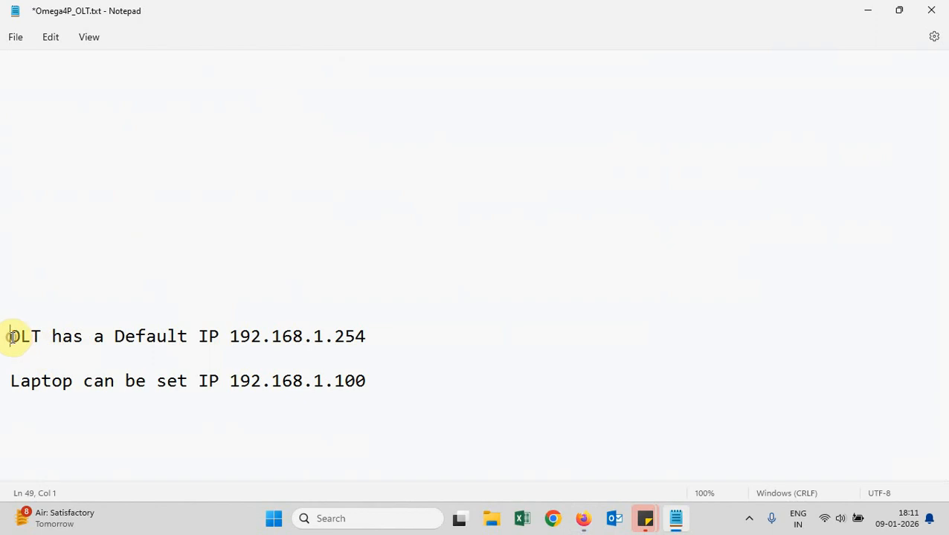
key(shift+Right)
key(shift+Right)
key(shift+Right)
key(shift+Right)
key(shift+Right)
key(shift+Right)
key(shift+Right)
drag(14, 337, 377, 338)
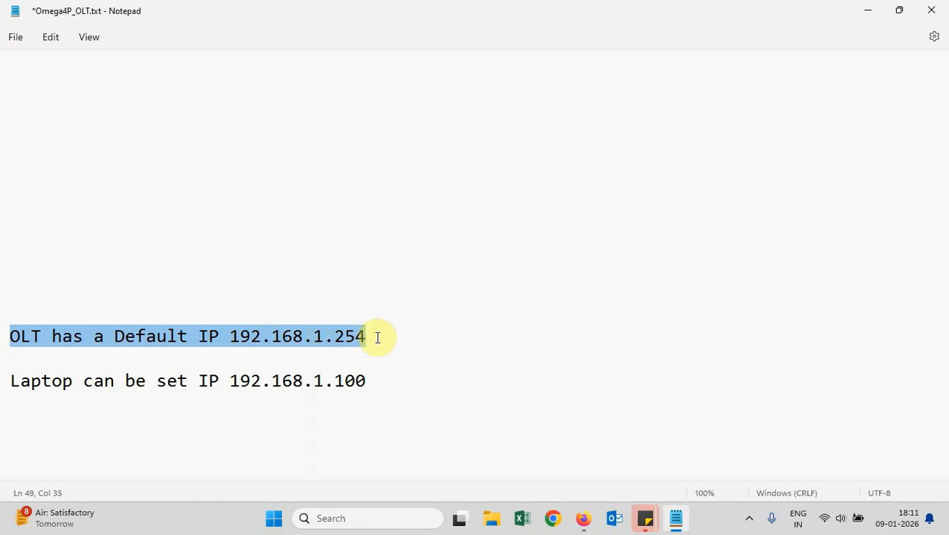
click(377, 338)
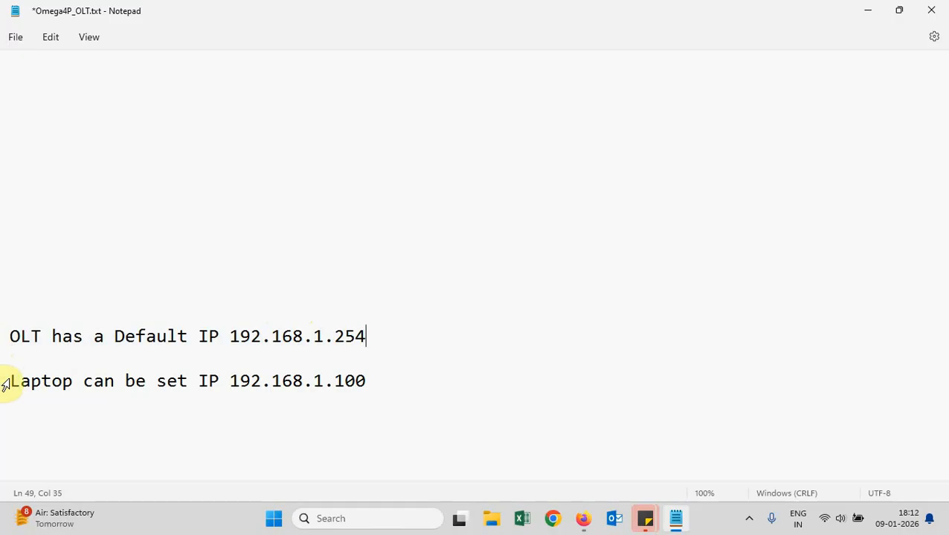
drag(6, 383, 367, 381)
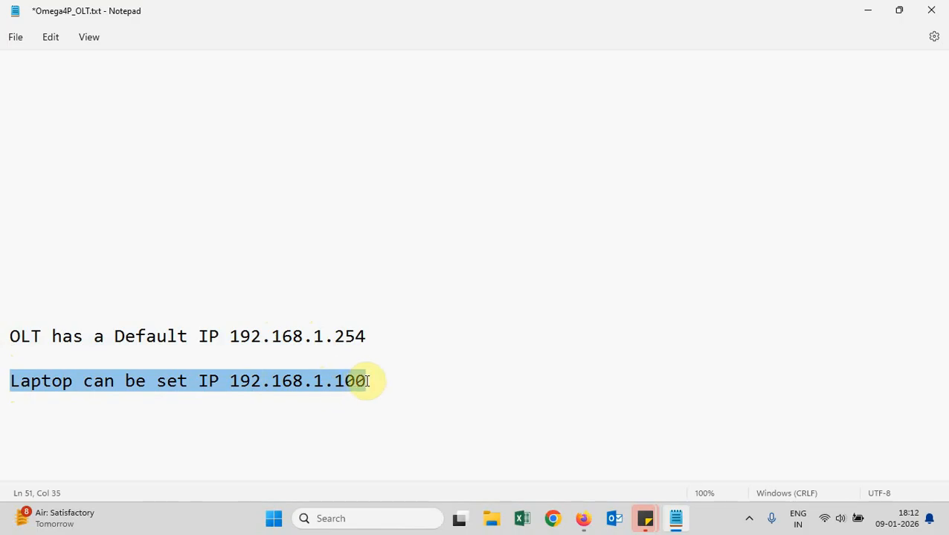
click(367, 381)
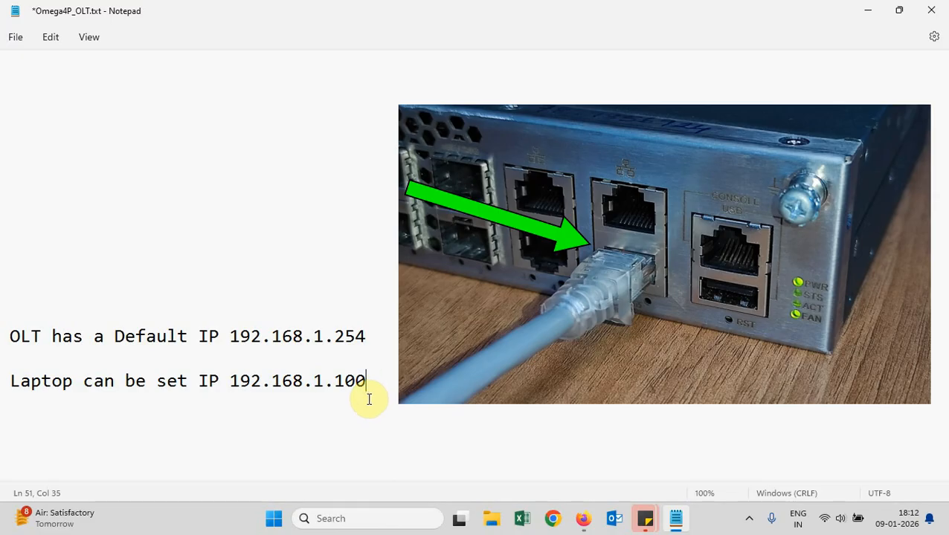
click(11, 379)
drag(11, 379, 364, 385)
click(344, 431)
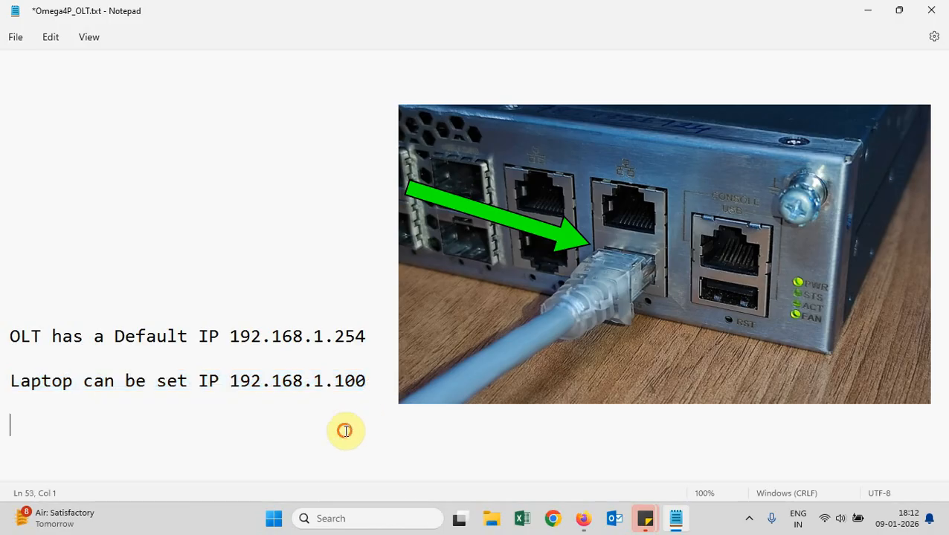
Open Network Connections via ncpa.cpl and check the Ethernet adapter's status
click(331, 518)
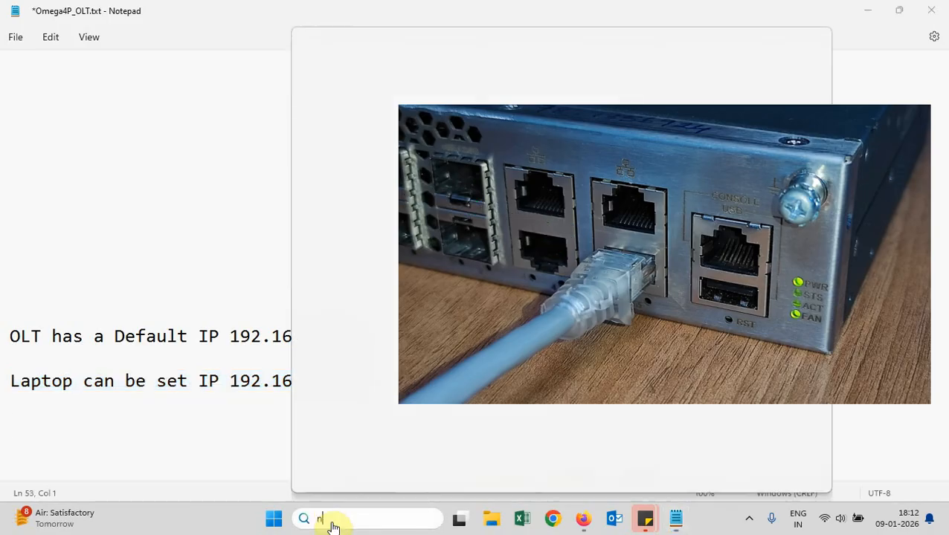
text(ncpa.cpl)
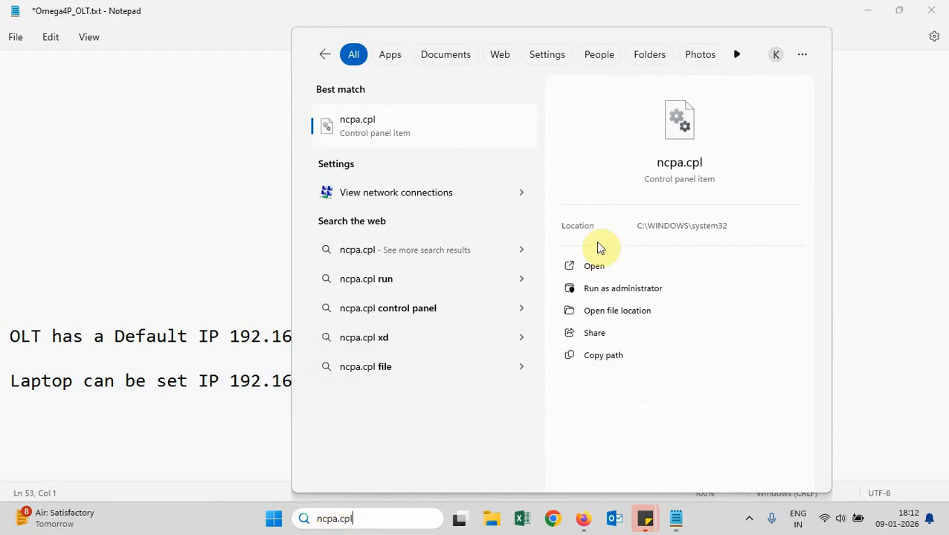
click(593, 265)
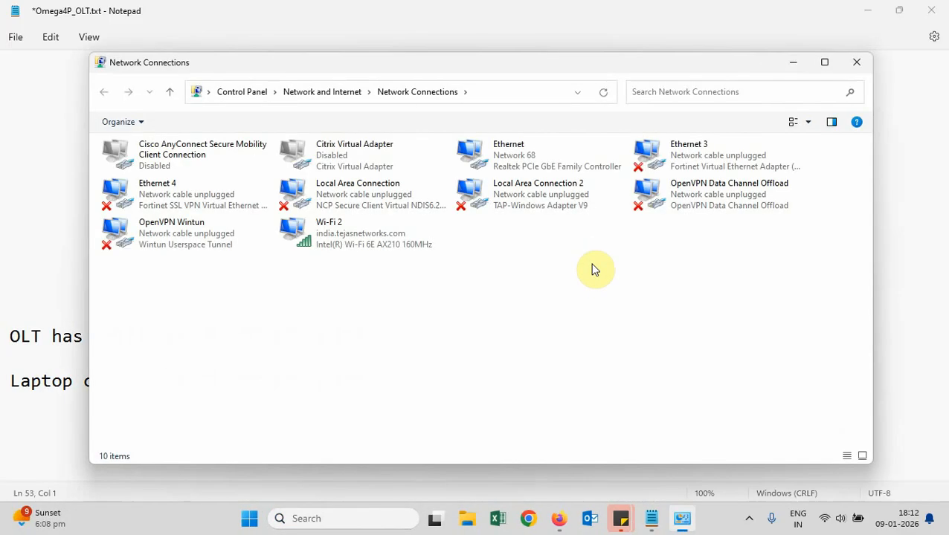
click(538, 159)
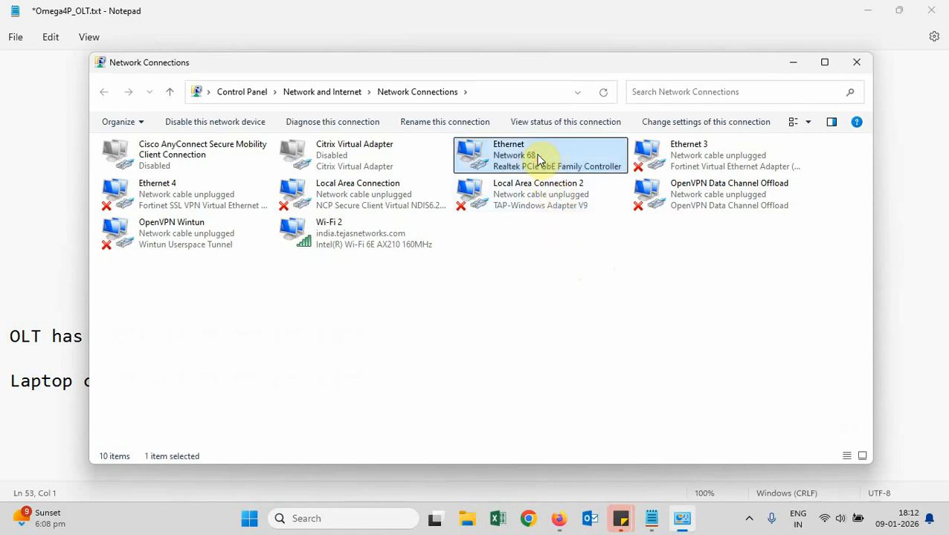
double_click(539, 160)
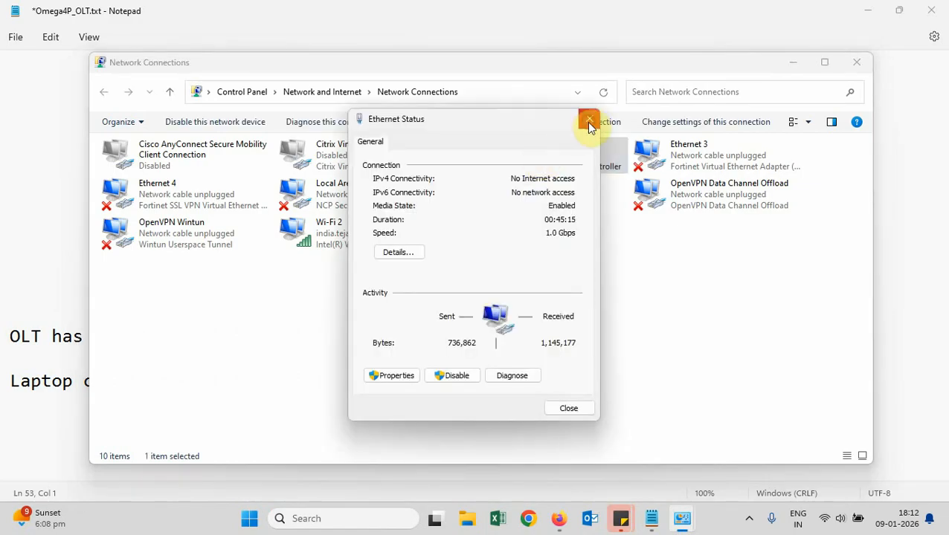
click(588, 121)
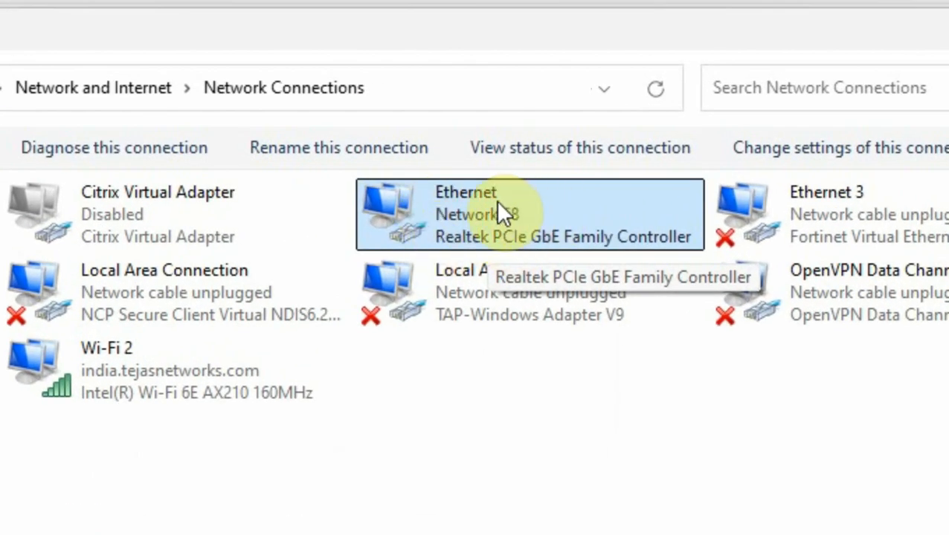
Confirm Ethernet static IPv4 192.168.1.100, mask 255.255.255.0, gateway 192.168.1.254
right_click(583, 211)
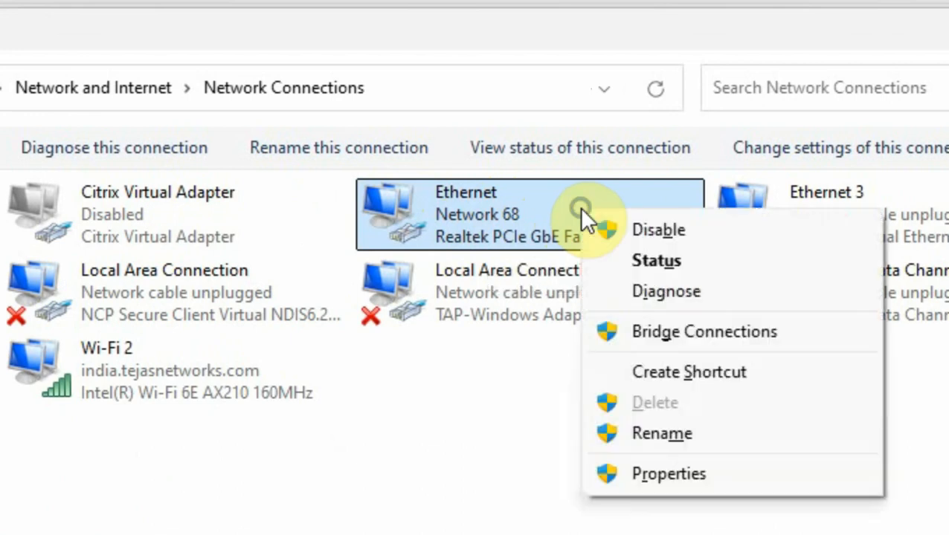
click(645, 476)
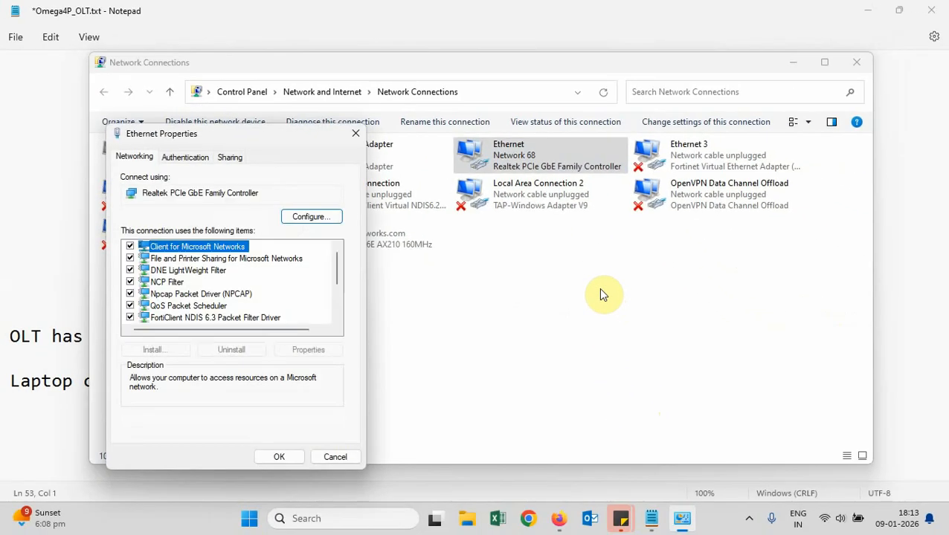
scroll(332, 302, down, 3)
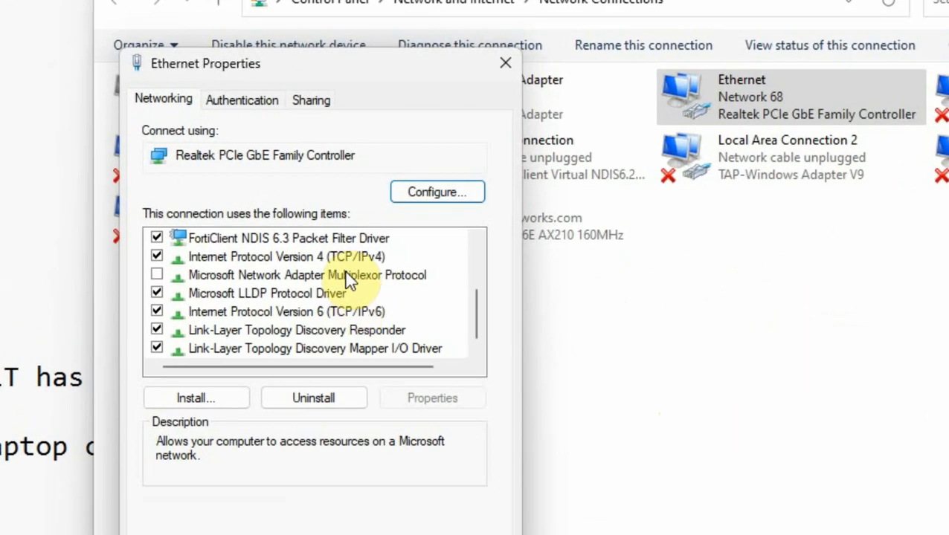
click(251, 258)
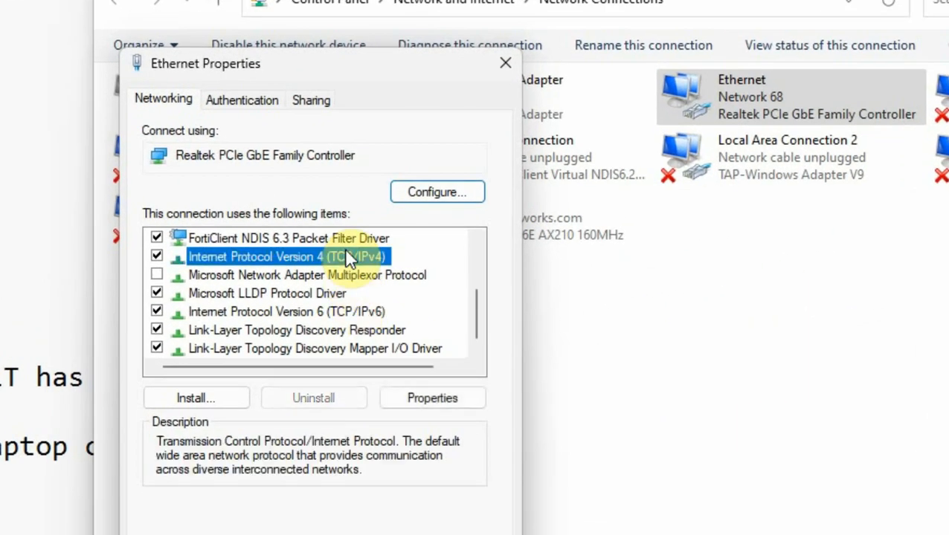
click(428, 400)
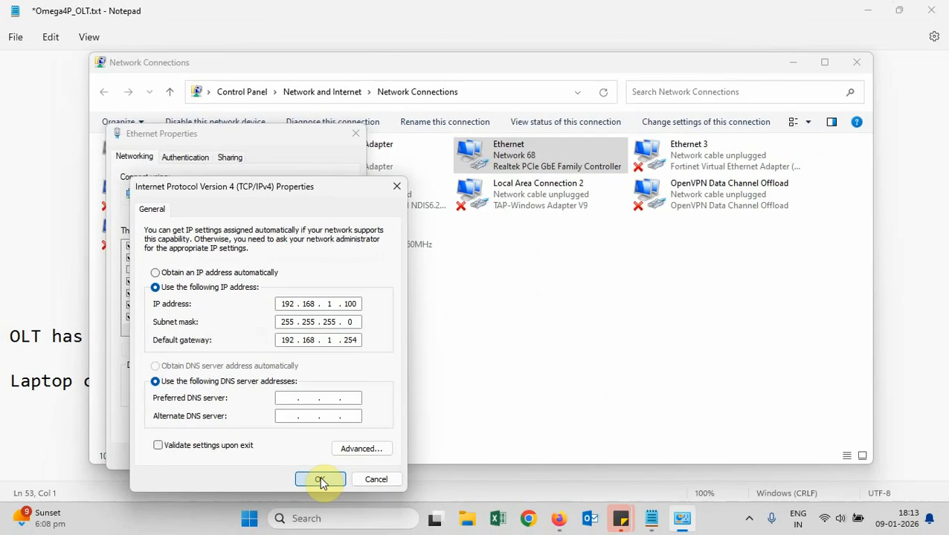
click(318, 479)
click(279, 457)
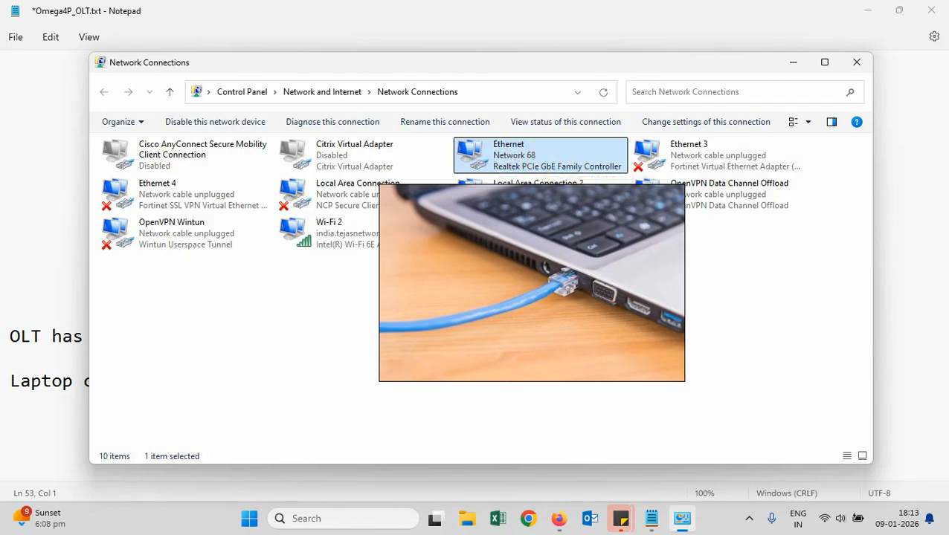
Launch MobaXterm from Windows search and start a local terminal session
click(299, 519)
text(moba)
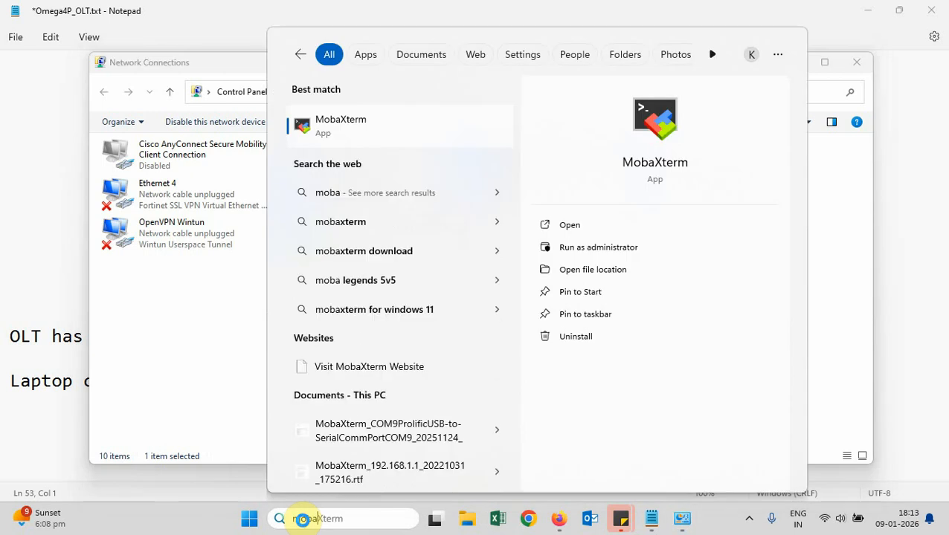
click(590, 226)
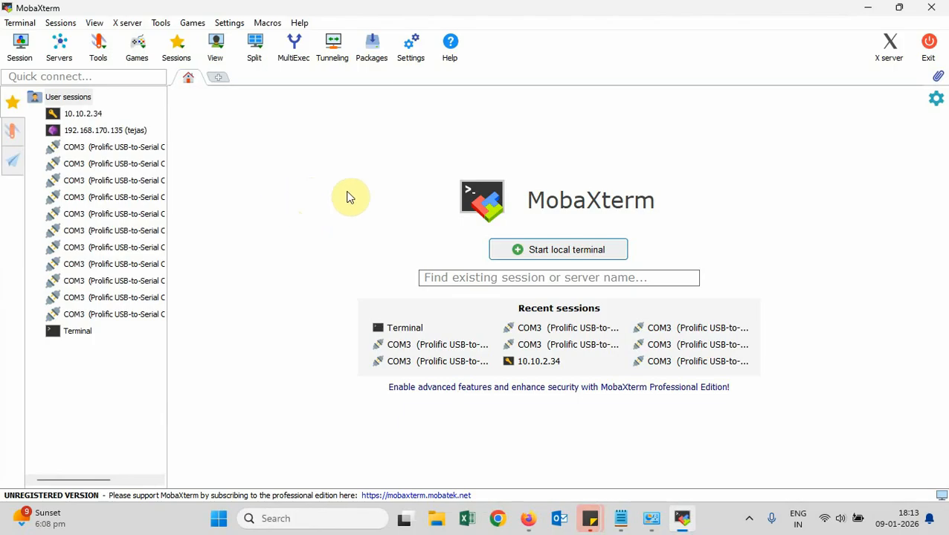
click(608, 252)
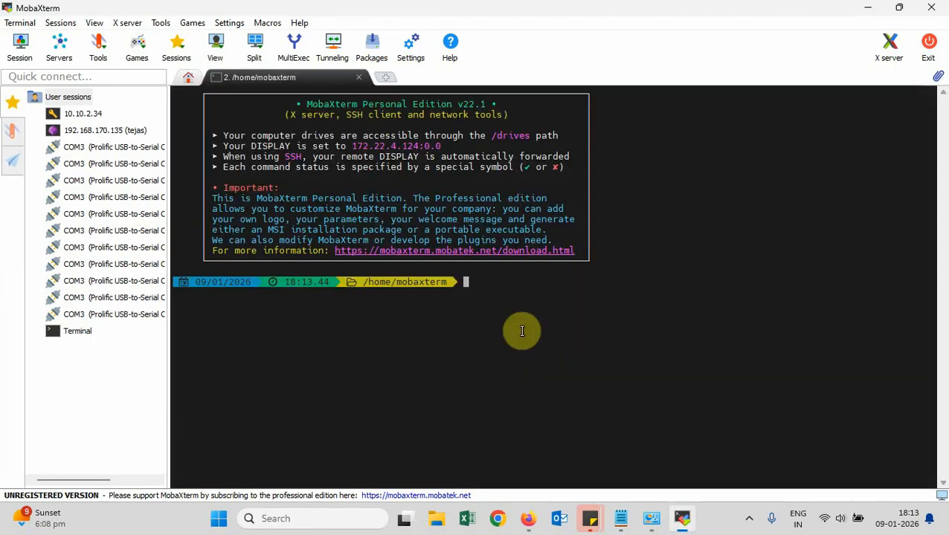
Run ipconfig and point out the Ethernet adapter's IPv4 address 192.168.1.100
text(ipconfig)
key(Return)
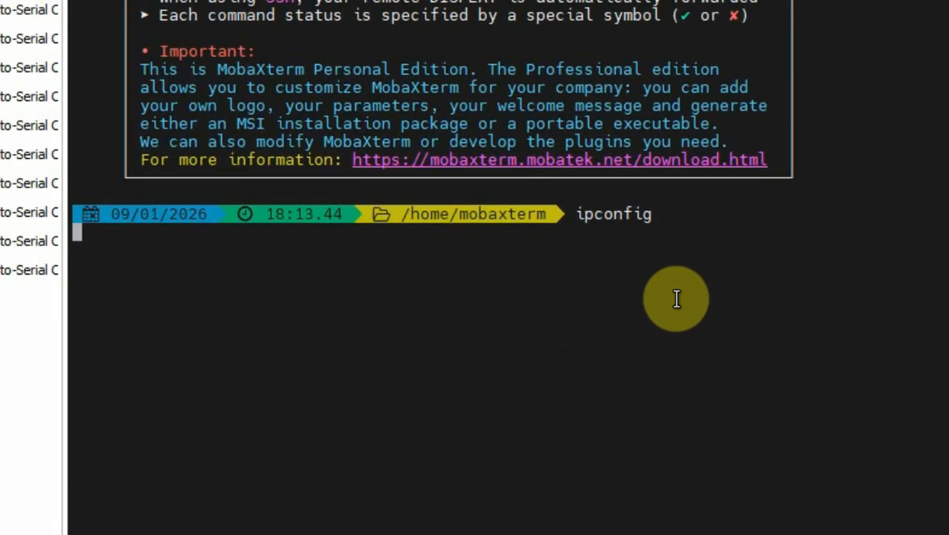
scroll(680, 165, up, 4)
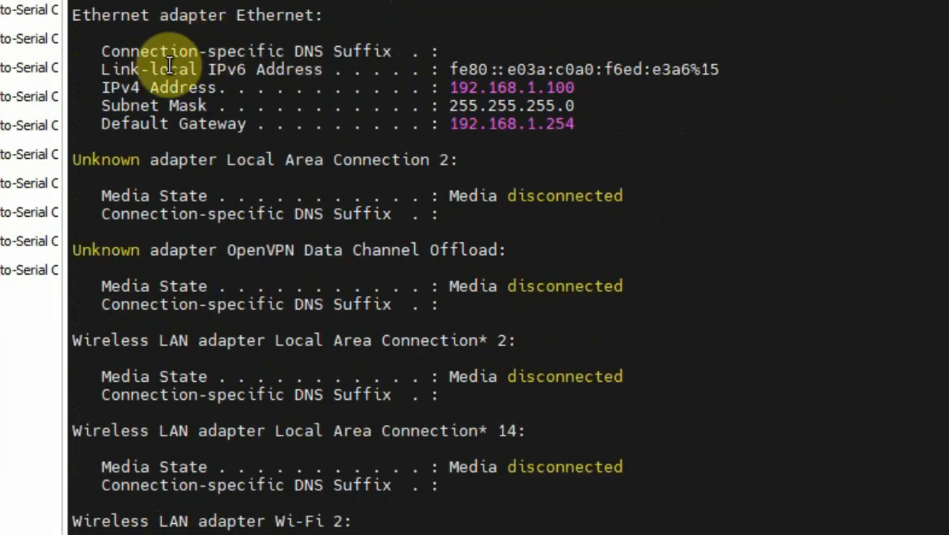
drag(77, 15, 580, 87)
click(580, 87)
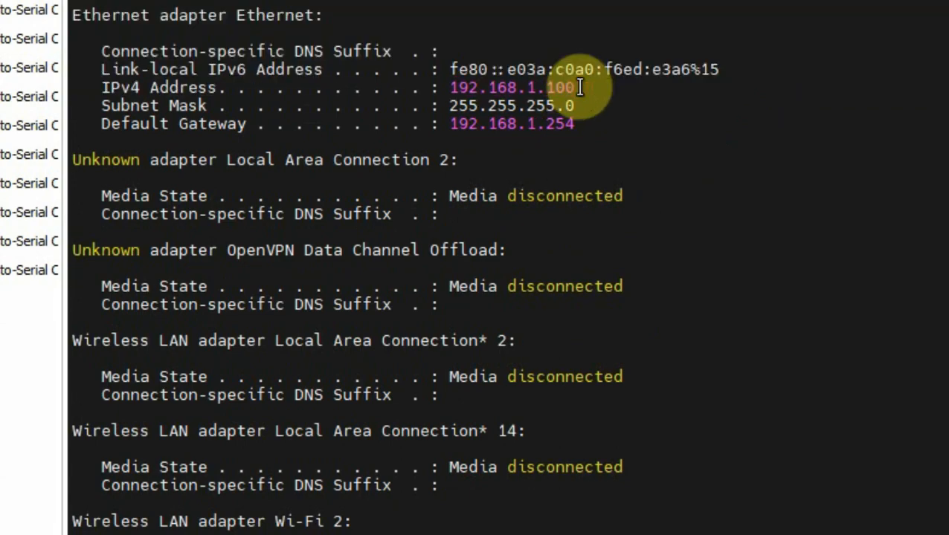
scroll(580, 87, down, 4)
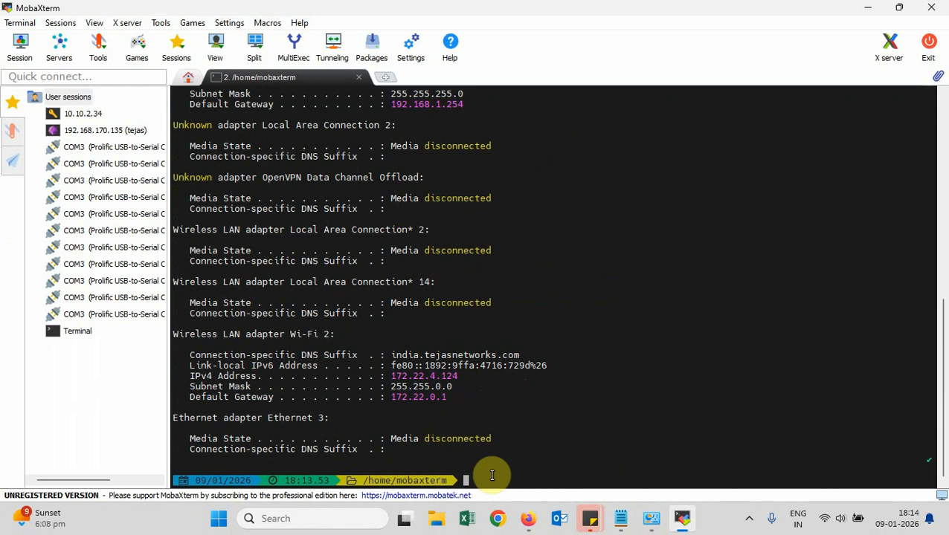
Run a continuous ping to 192.168.1.254 with -t, stop it, then rerun it
text(ping 192)
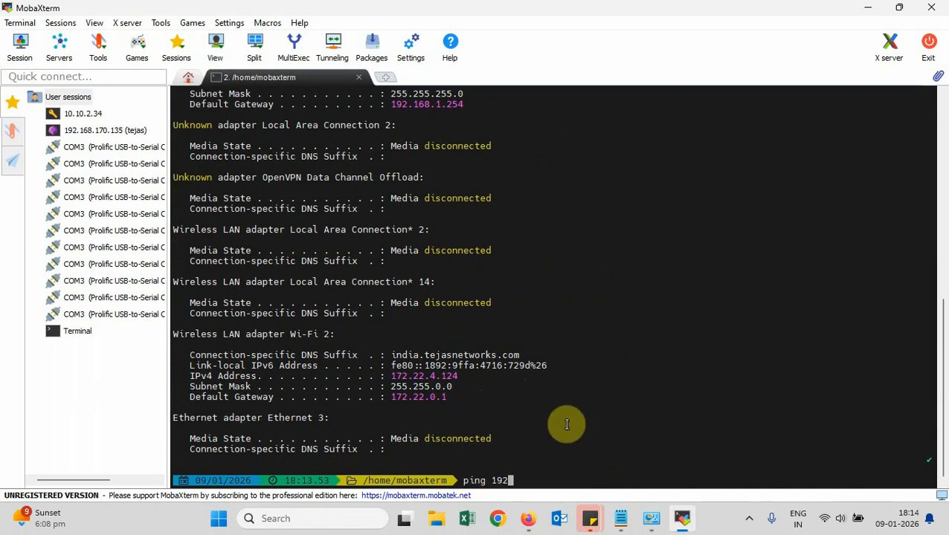
text(.168.1.254 -t)
key(Return)
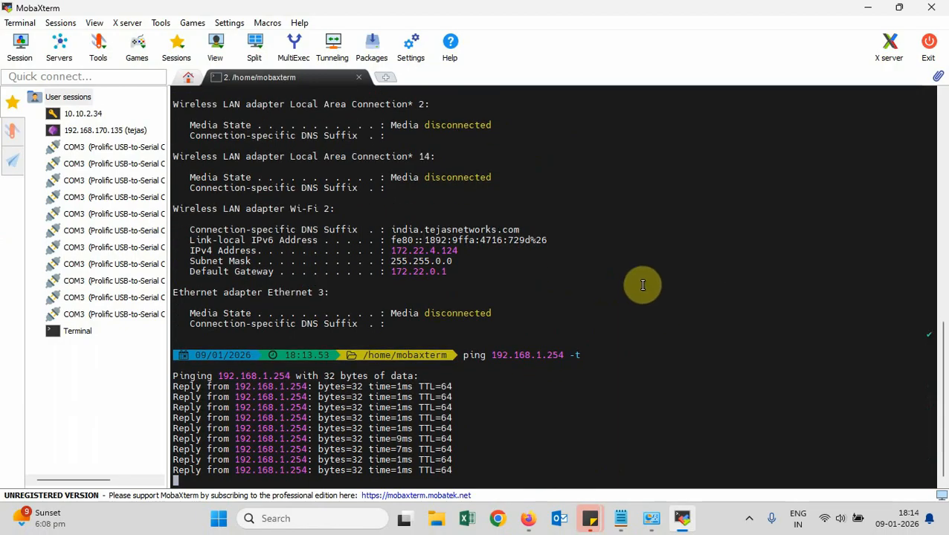
key(ctrl+c)
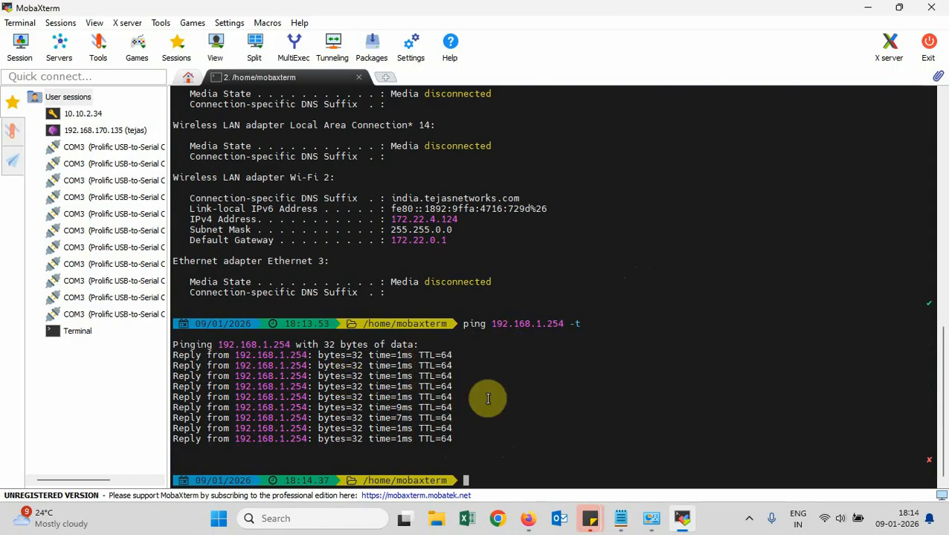
key(Up)
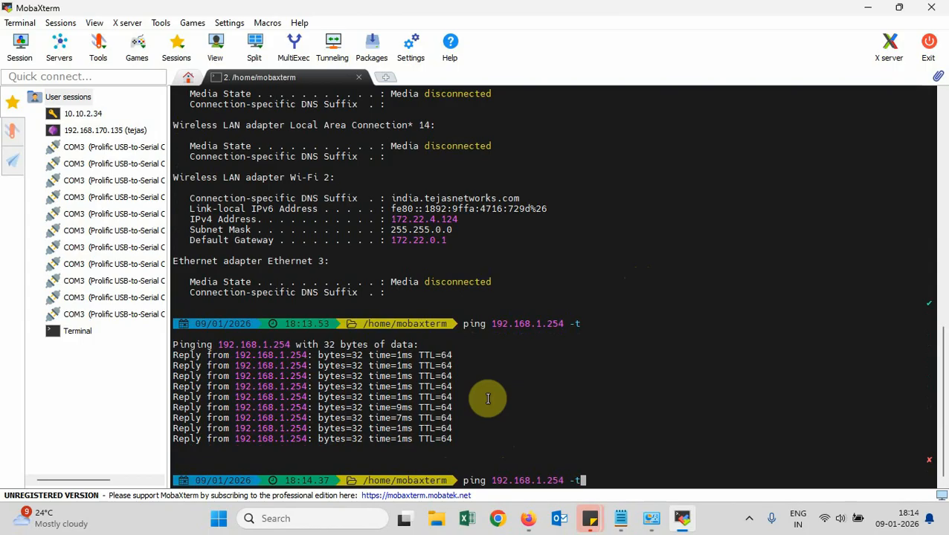
key(Return)
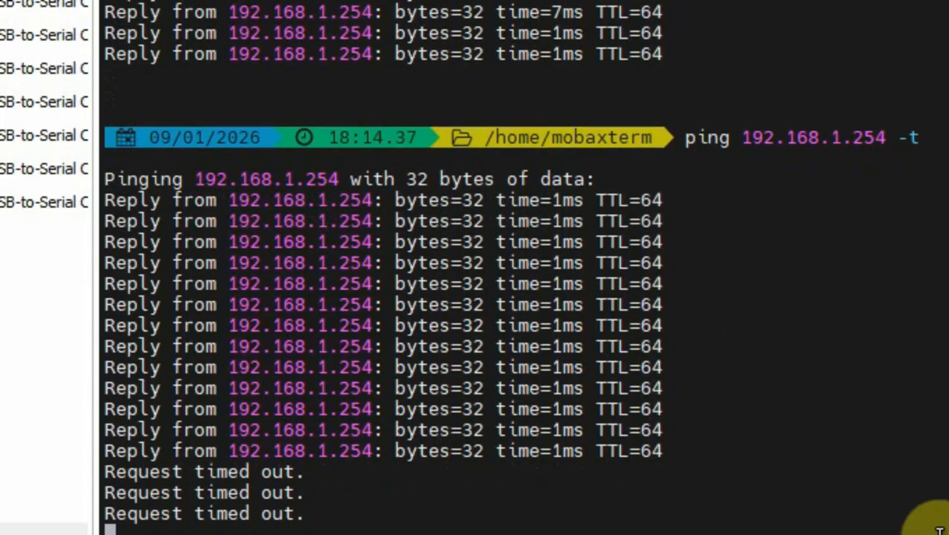
Check the Ethernet link in Network Connections until pings to 192.168.1.254 resume, then bring up Firefox
mouse_move(652, 518)
click(796, 481)
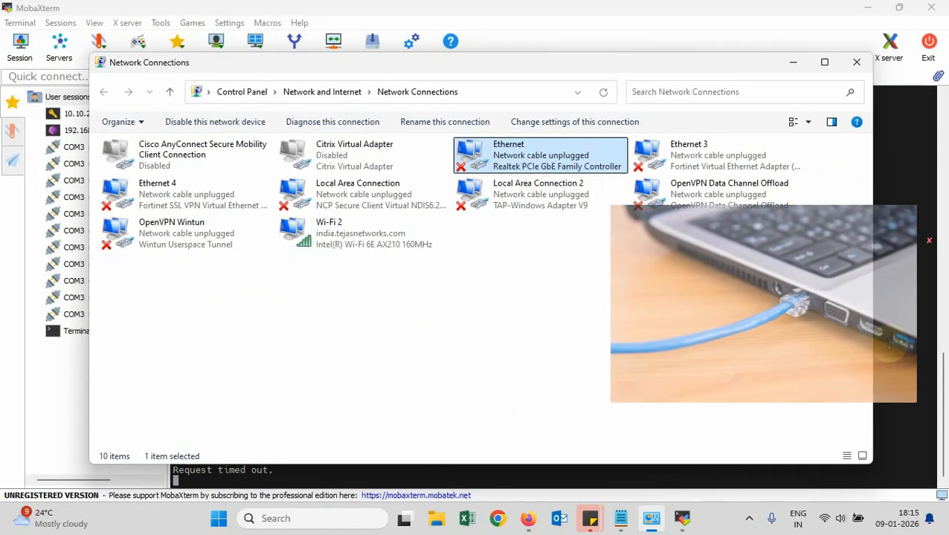
click(895, 348)
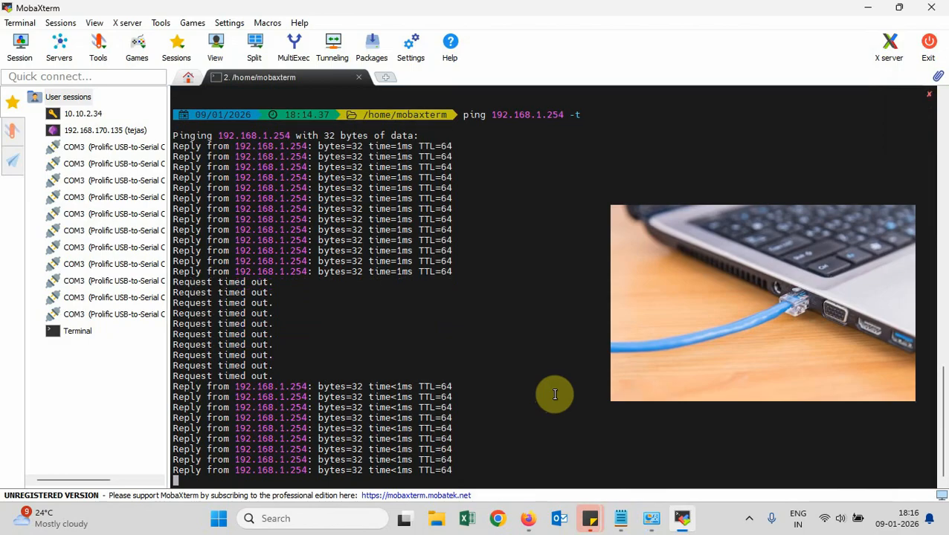
click(650, 518)
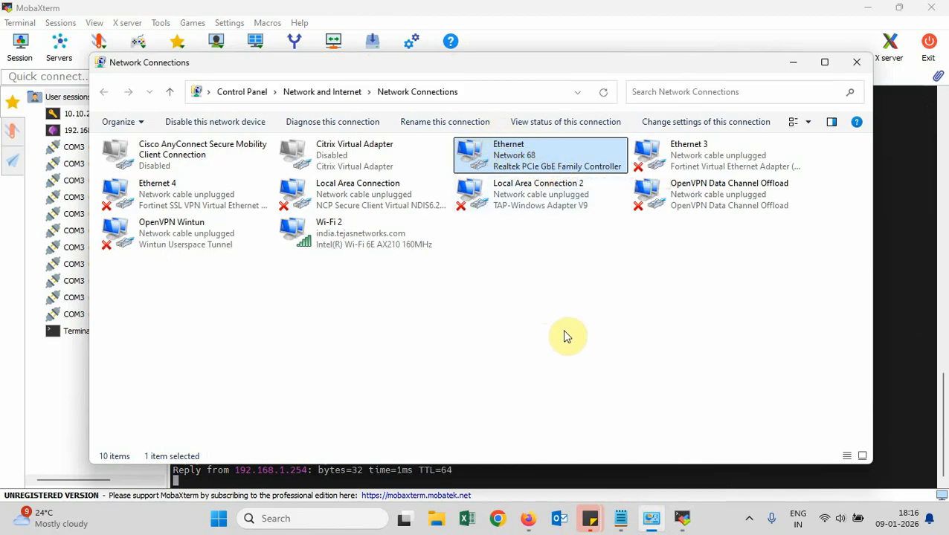
key(alt+Tab)
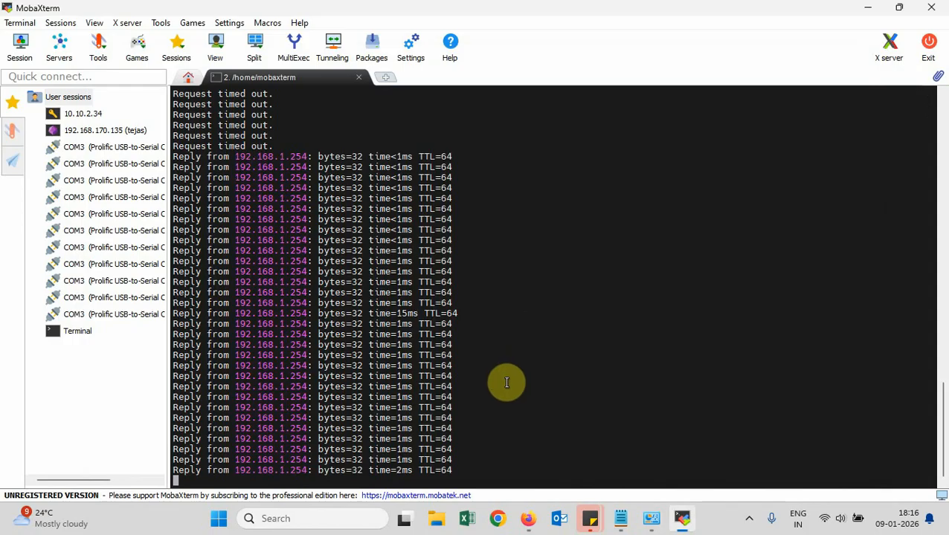
click(528, 519)
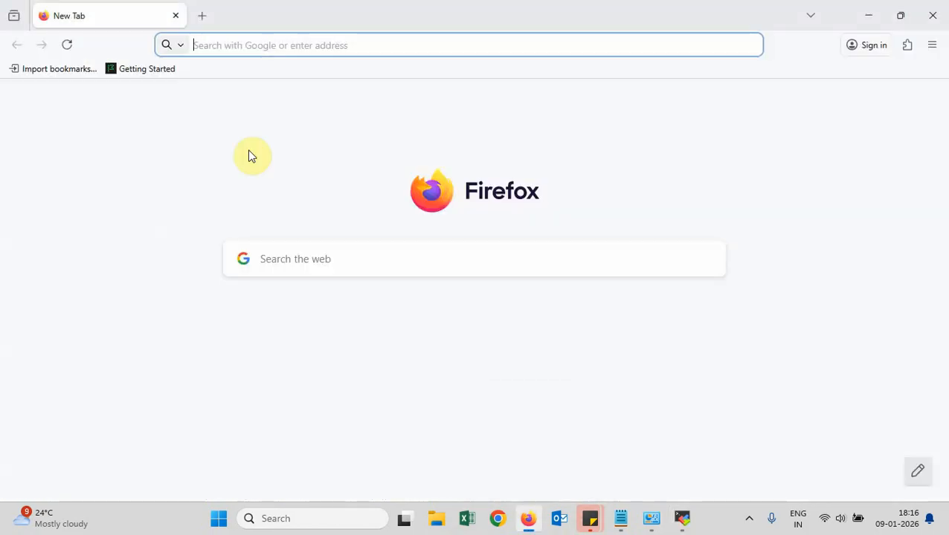
text(https://)
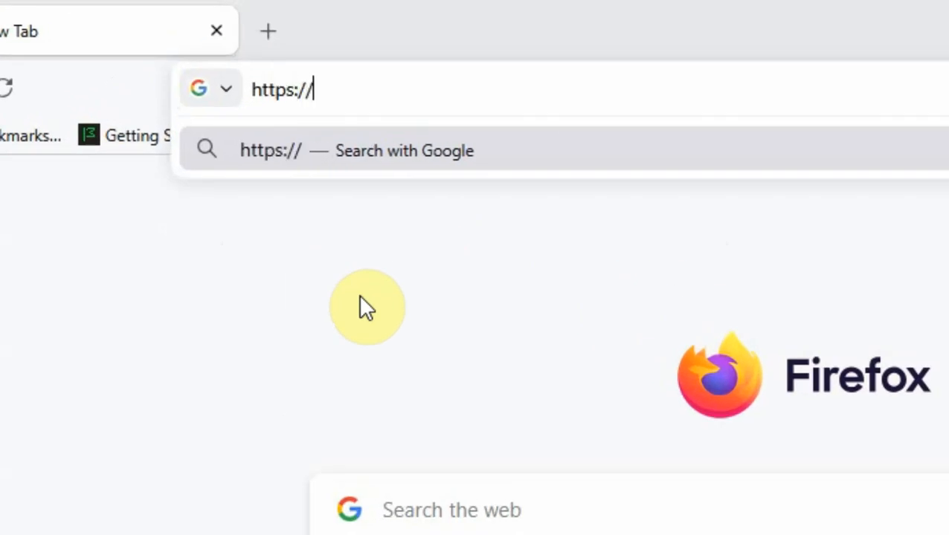
text(192.168.1.254)
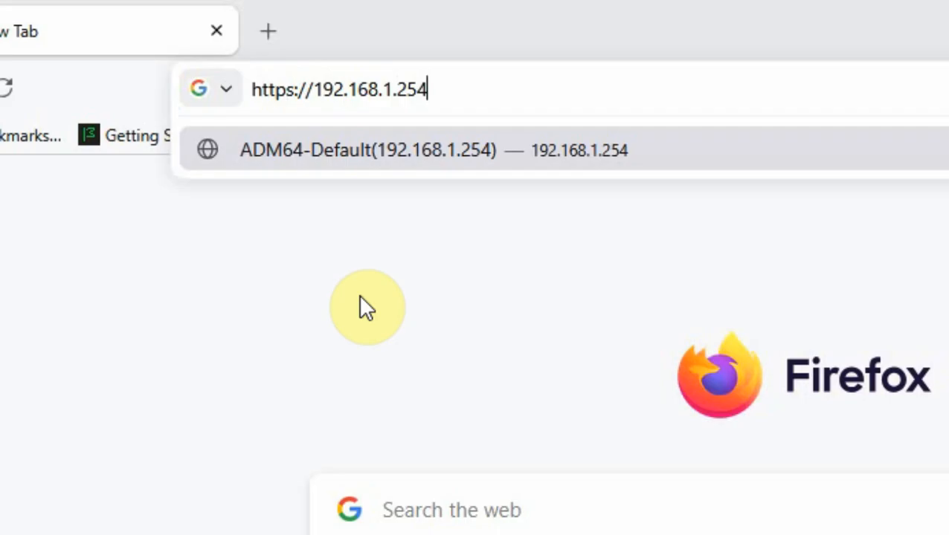
key(Return)
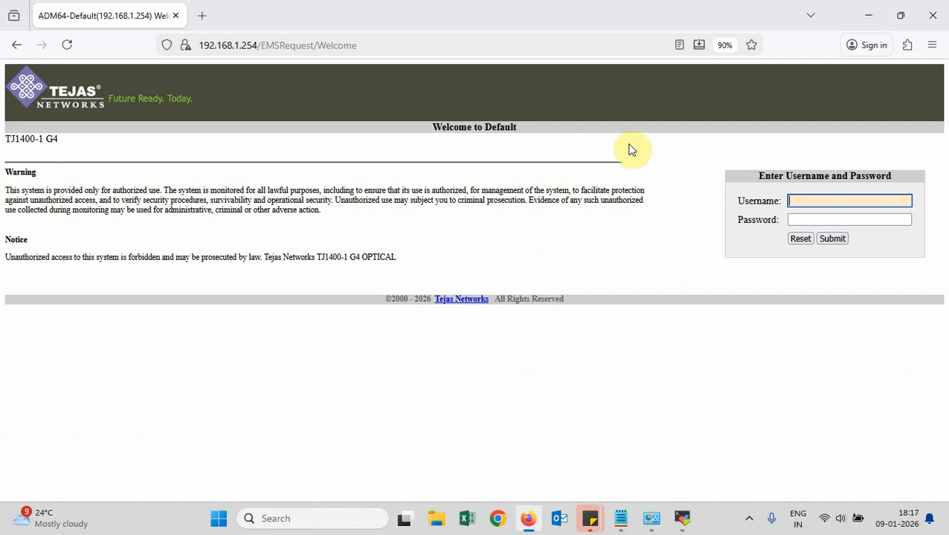
scroll(536, 147, up, 1)
scroll(536, 148, up, 3)
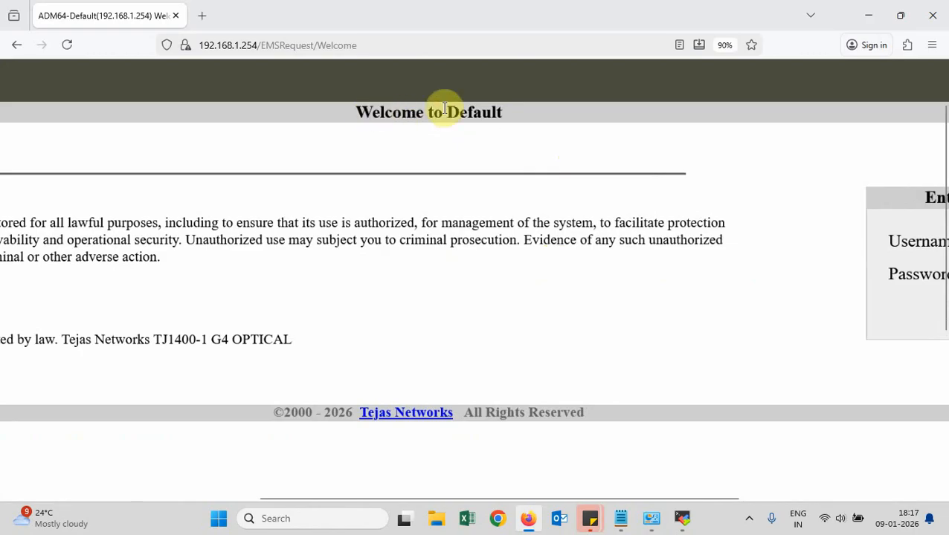
drag(446, 112, 505, 118)
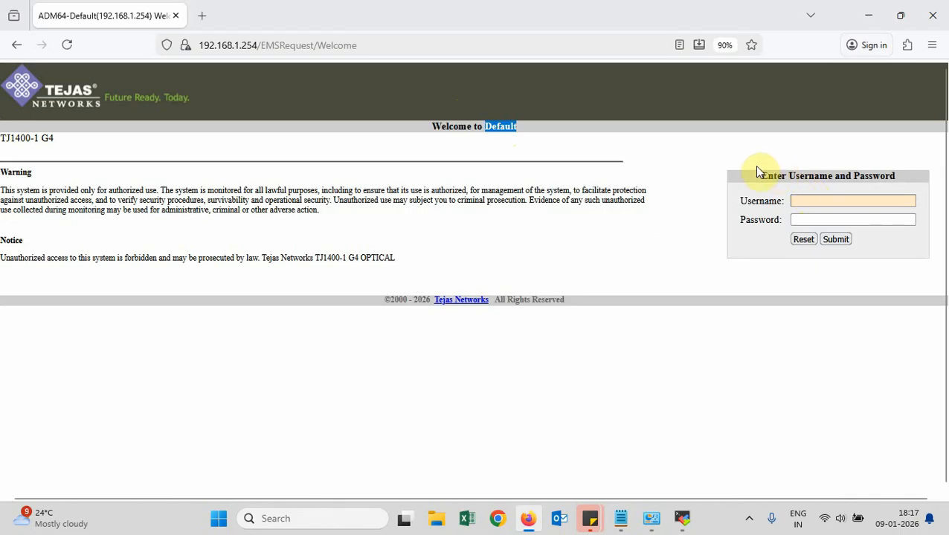
Log in to the OLT web interface with the user name and password
scroll(829, 203, up, 5)
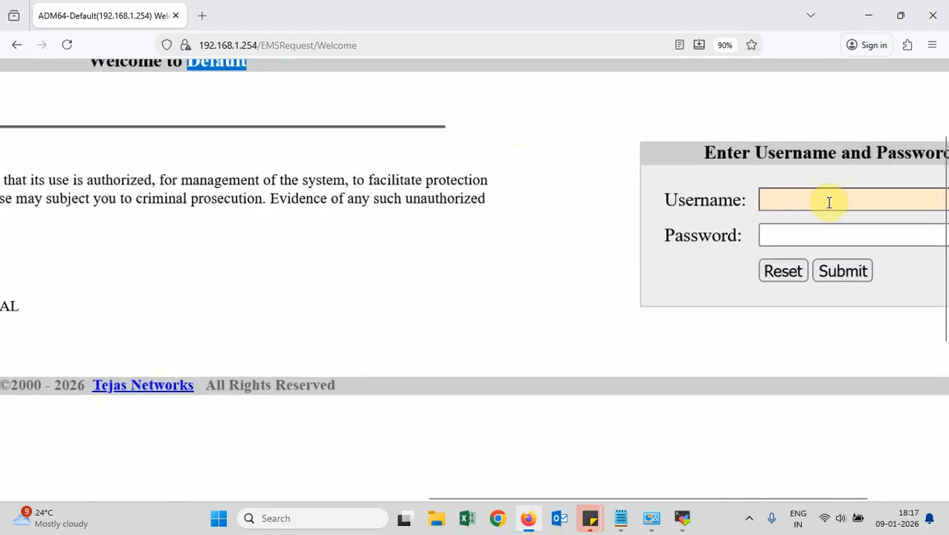
scroll(829, 203, right, 2)
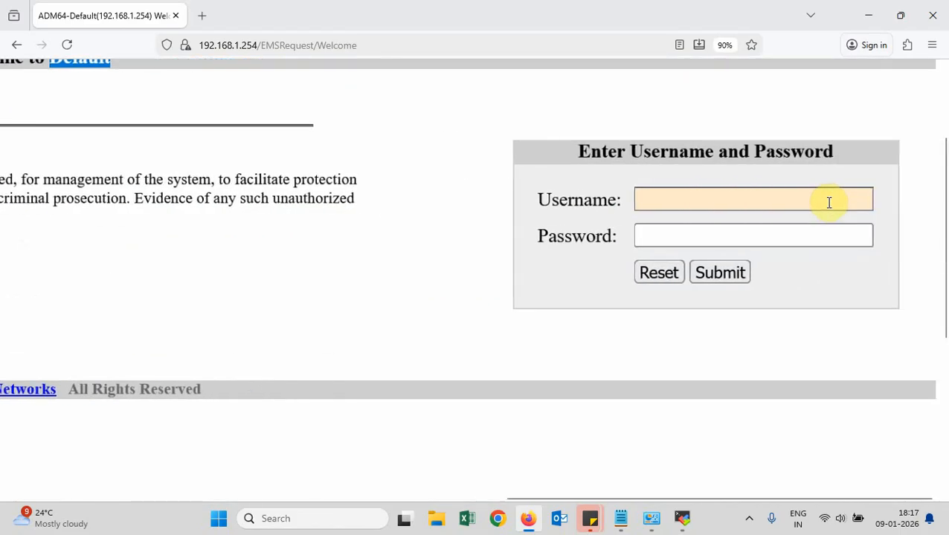
click(670, 198)
text(tejas)
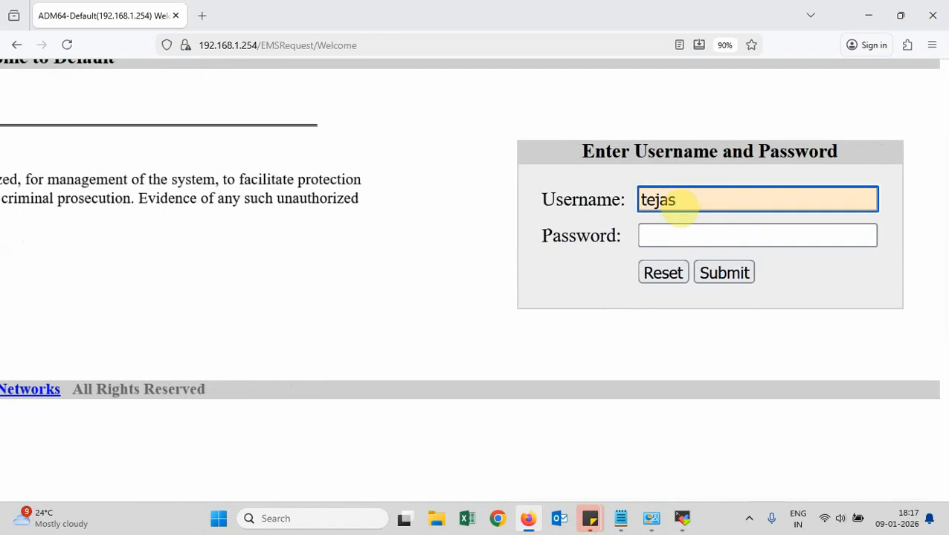
click(666, 233)
text(••••#)
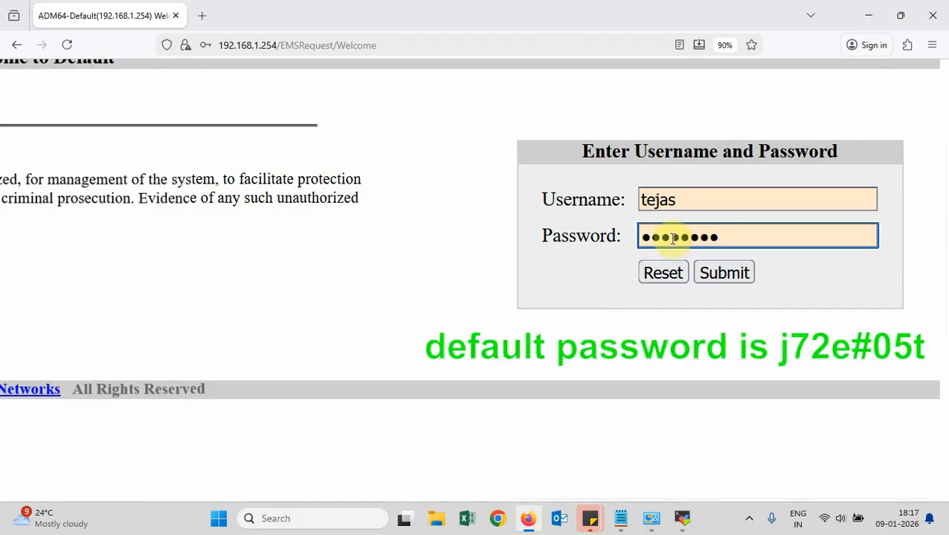
click(720, 274)
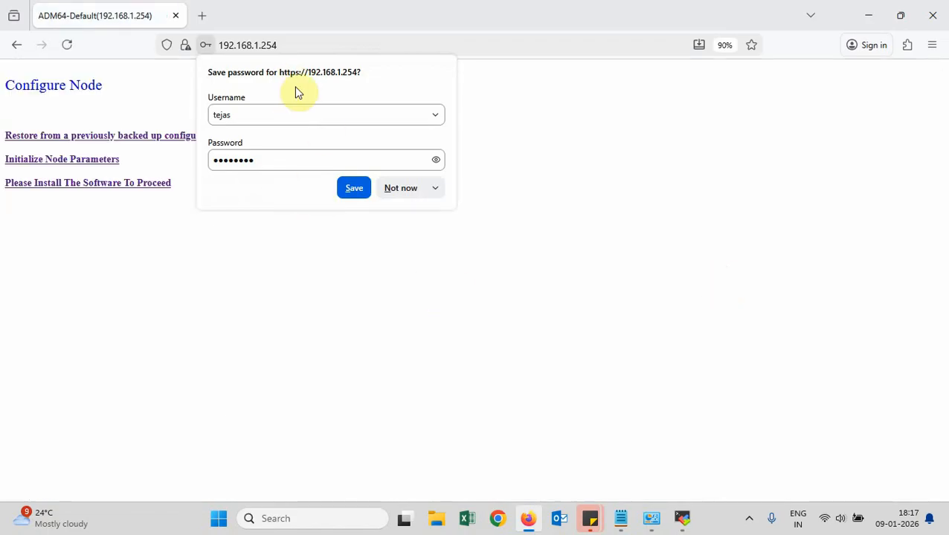
Save the login password in Firefox and review the Configure Node heading and options
click(353, 190)
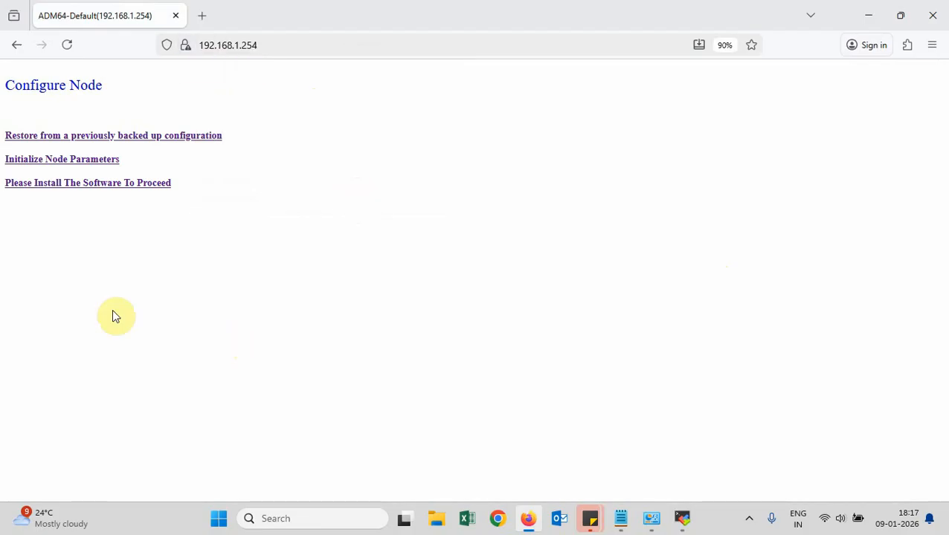
scroll(35, 250, up, 3)
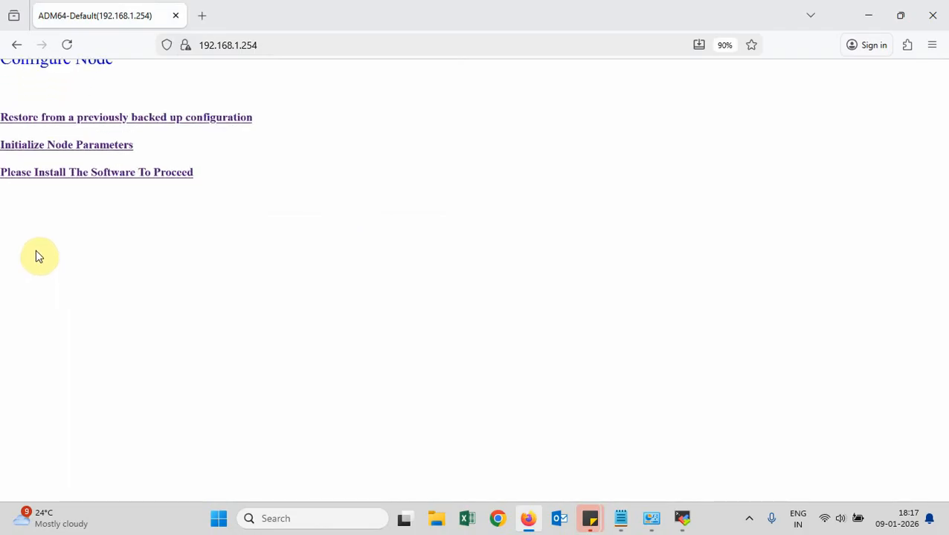
scroll(37, 257, up, 2)
scroll(37, 257, left, 1)
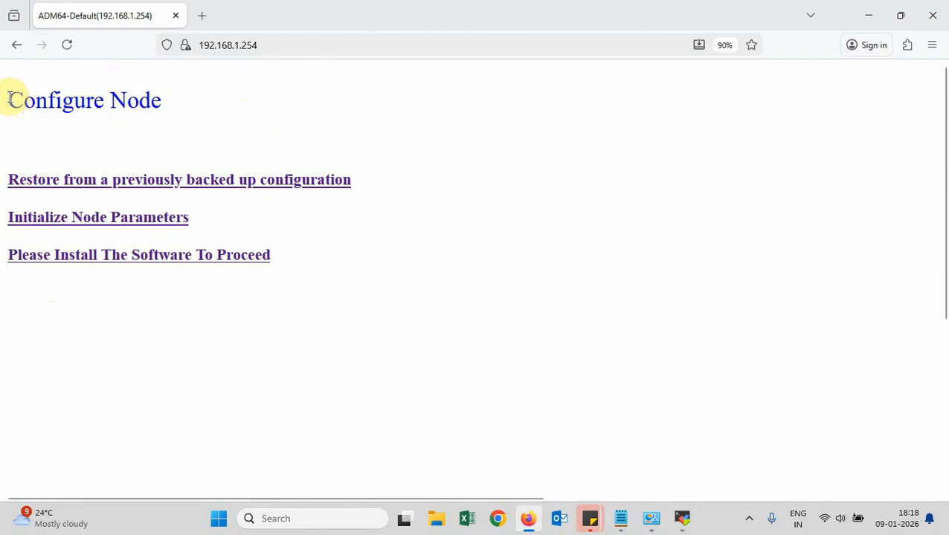
drag(9, 97, 147, 97)
click(175, 100)
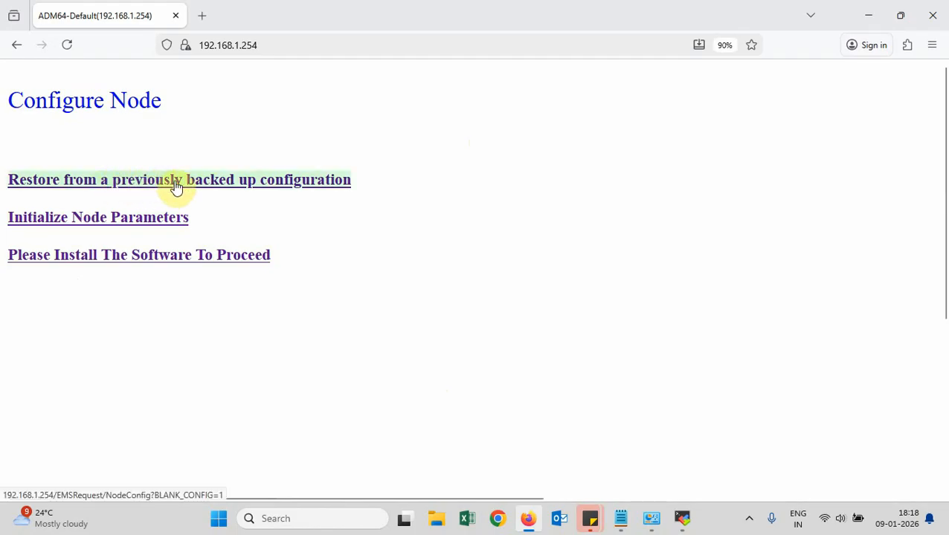
Open the Restore configuration page, point out its heading, then go back to Configure Node
click(319, 183)
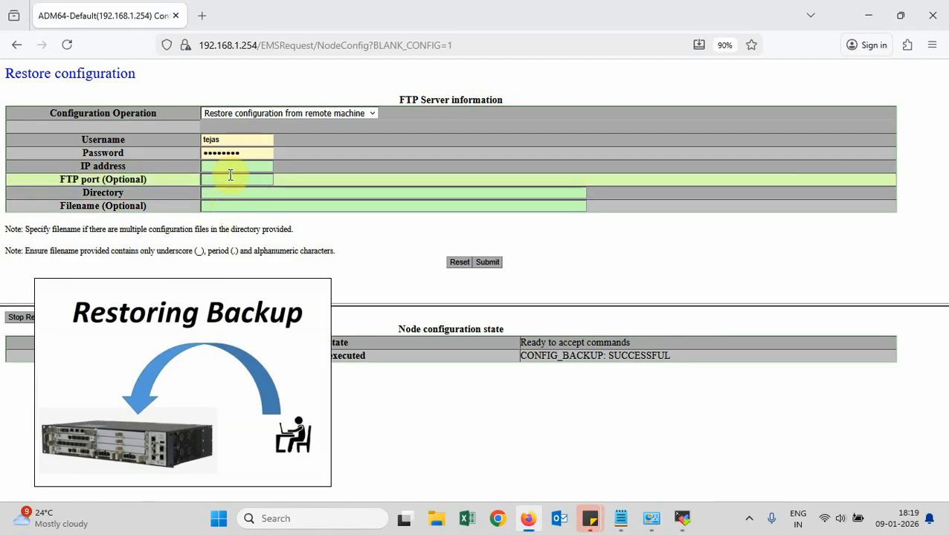
scroll(231, 176, up, 3)
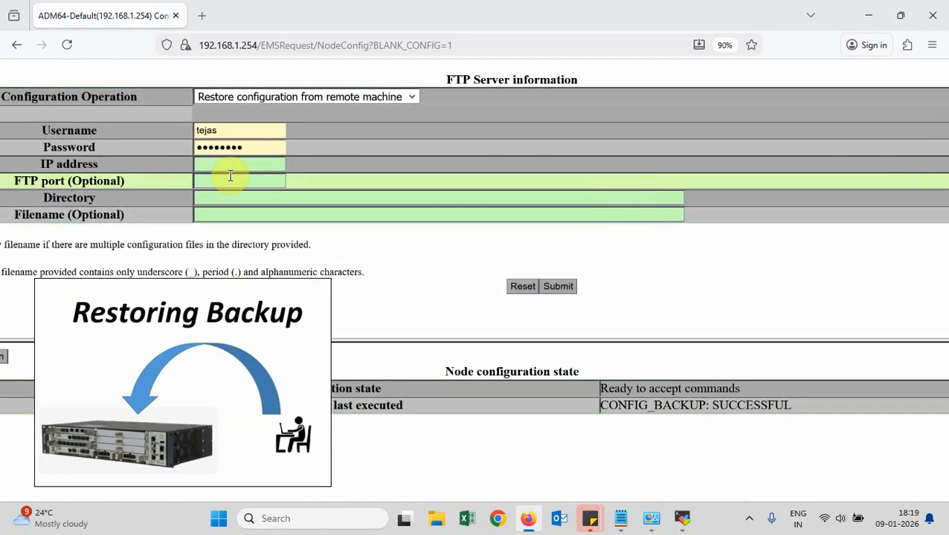
scroll(230, 176, left, 2)
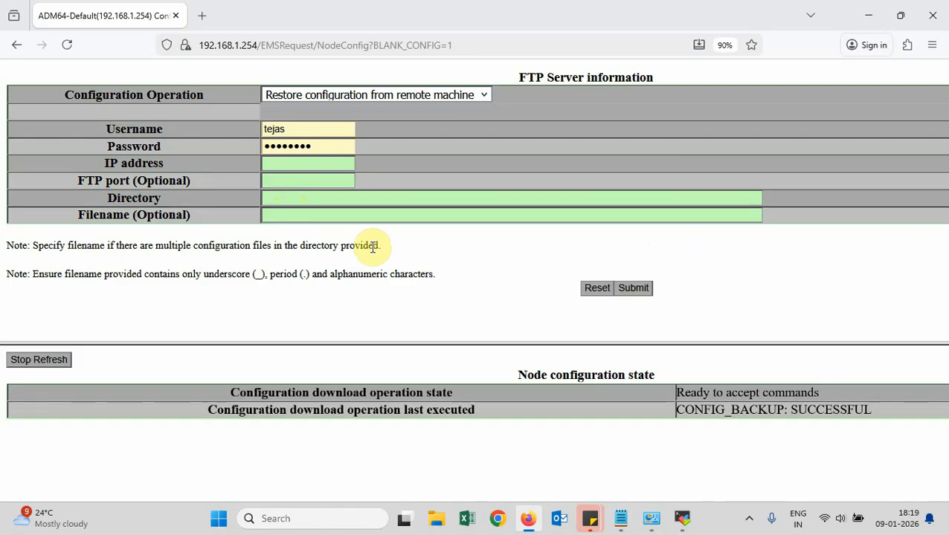
scroll(373, 247, up, 1)
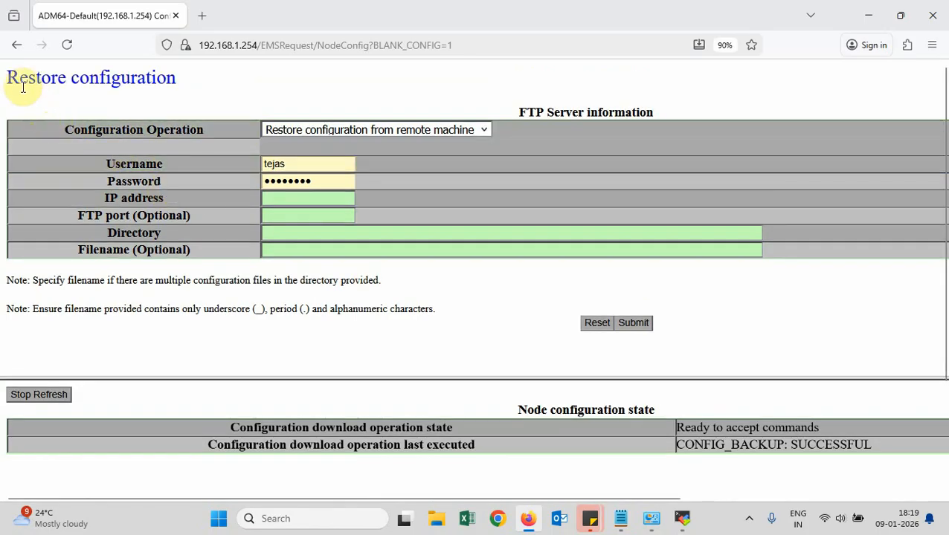
drag(7, 78, 179, 88)
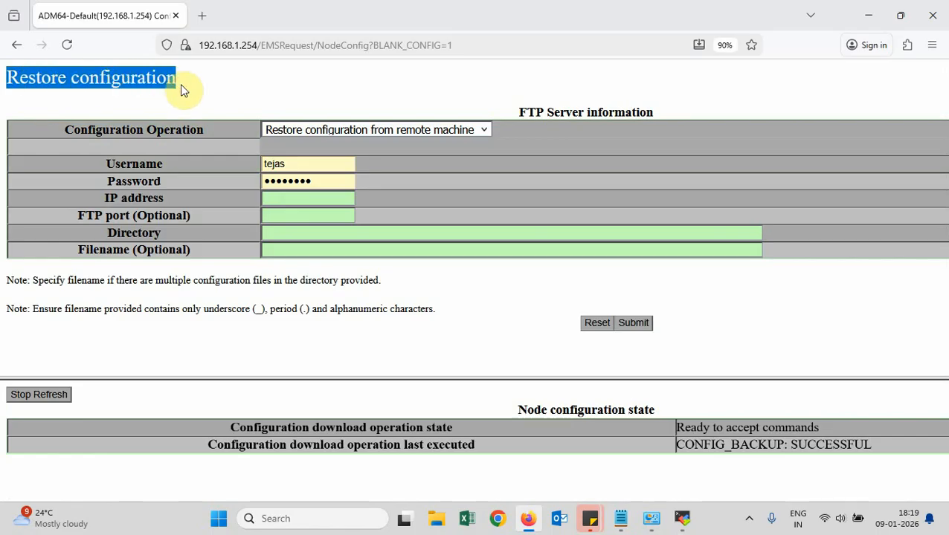
click(192, 87)
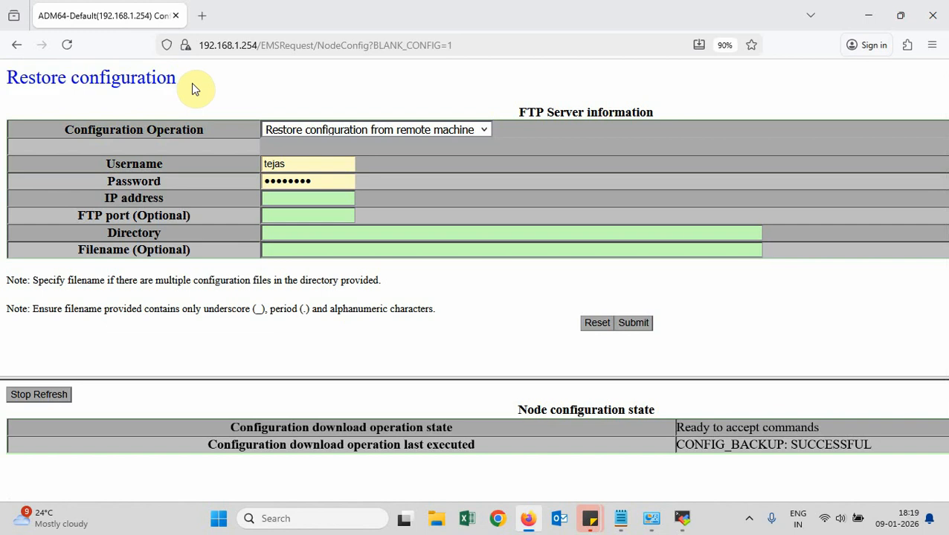
click(13, 49)
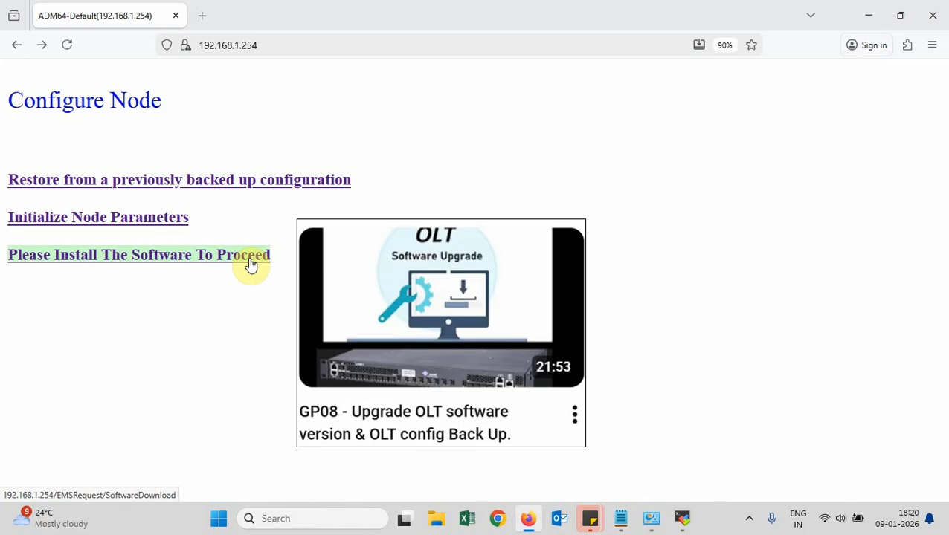
click(250, 259)
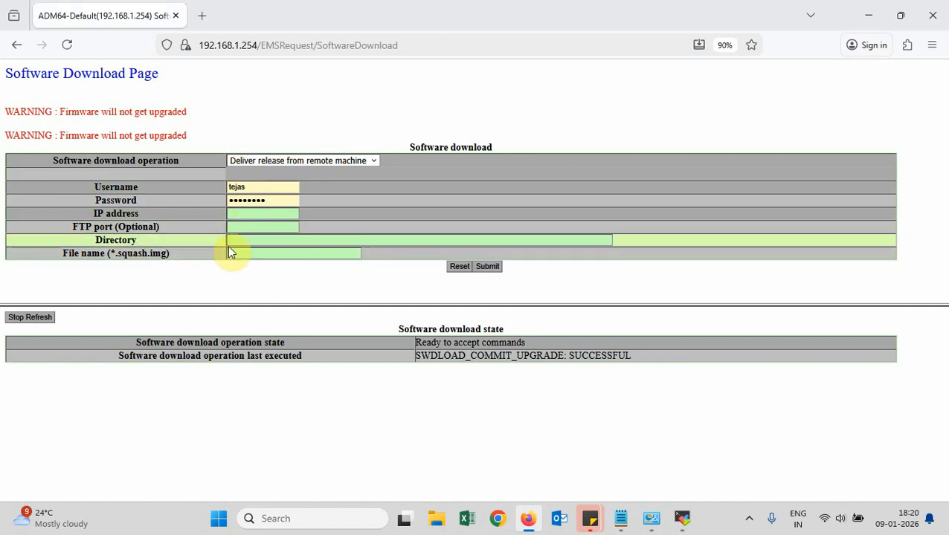
scroll(214, 221, up, 3)
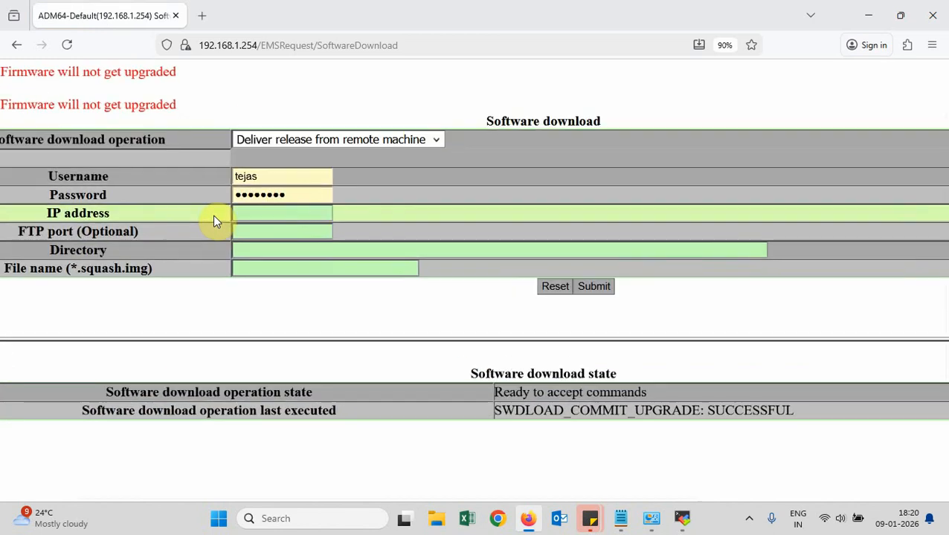
scroll(214, 221, left, 2)
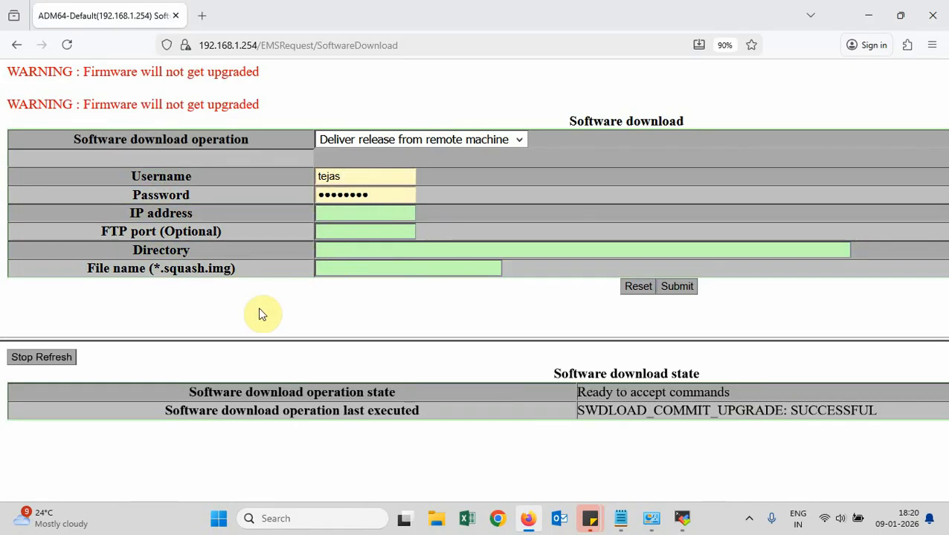
scroll(259, 309, down, 4)
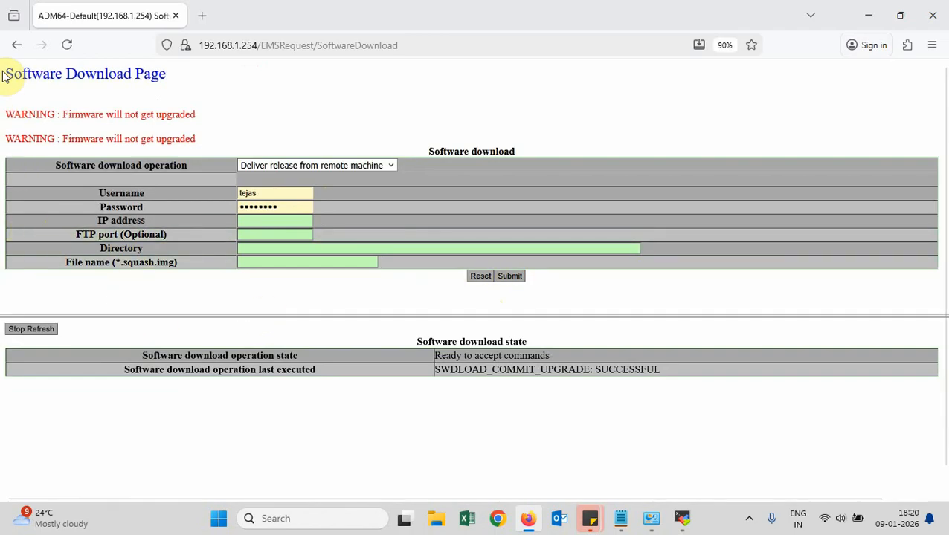
drag(8, 71, 149, 90)
click(132, 95)
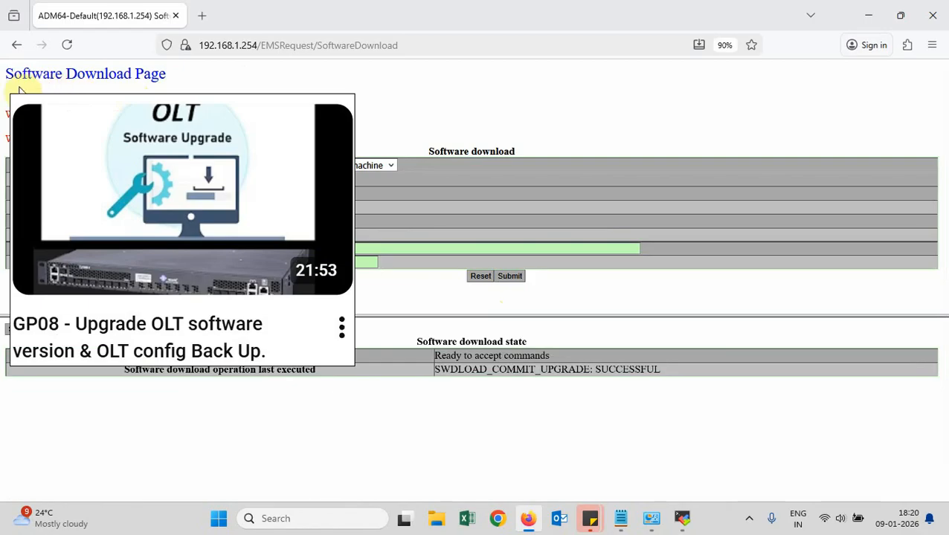
click(16, 47)
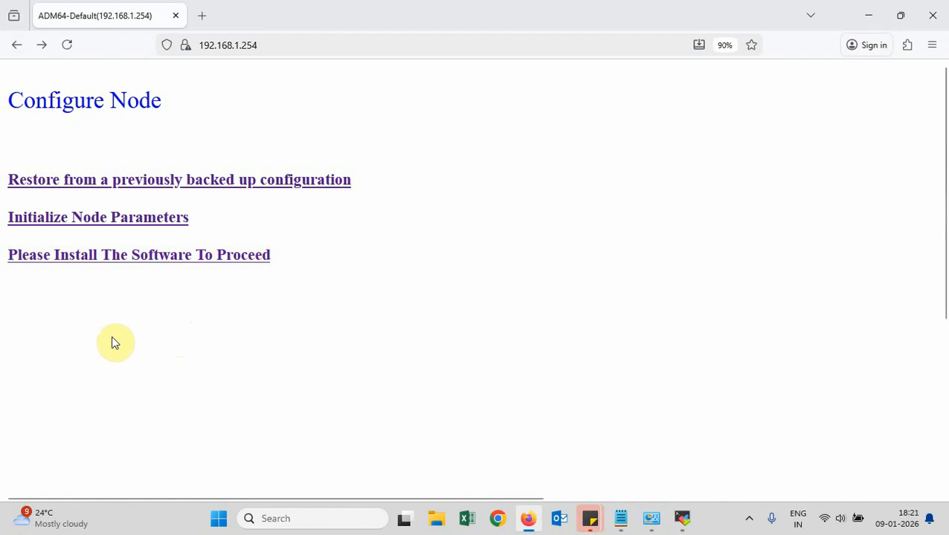
drag(15, 220, 165, 222)
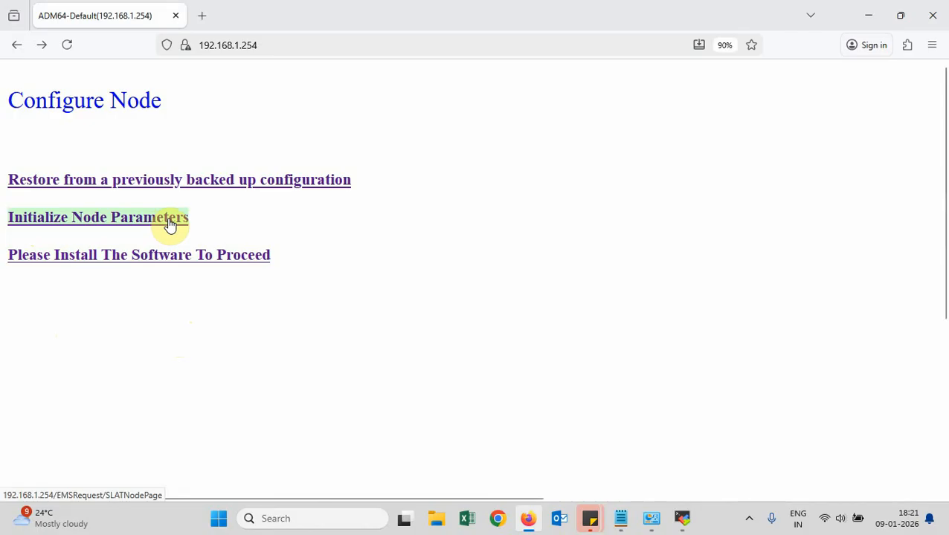
Open Initialize Node Parameters and rename the node from Default to Tejas_Lab_4P-OLT
click(170, 222)
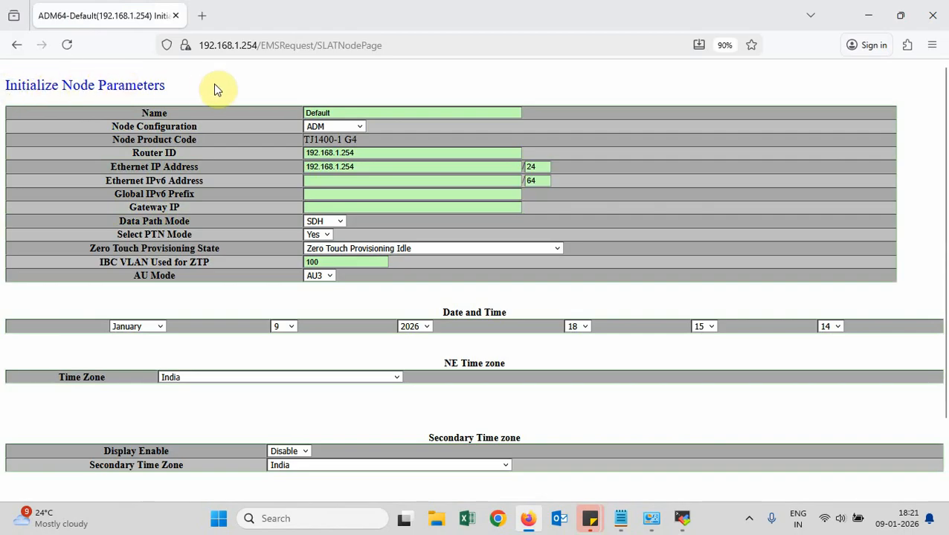
scroll(235, 162, up, 1)
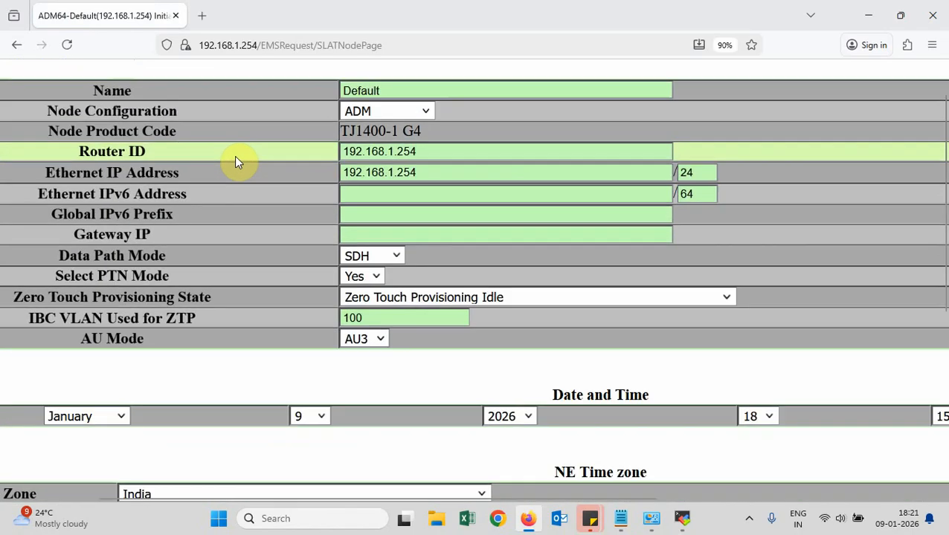
scroll(235, 162, left, 2)
scroll(235, 162, up, 1)
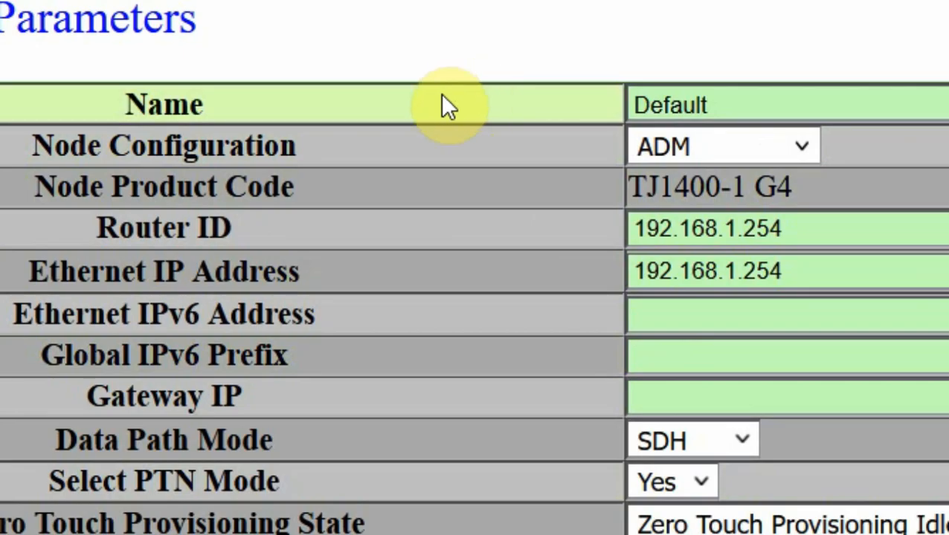
click(733, 106)
key(BackSpace)
key(BackSpace)
key(BackSpace)
key(BackSpace)
key(BackSpace)
key(BackSpace)
key(BackSpace)
text(T)
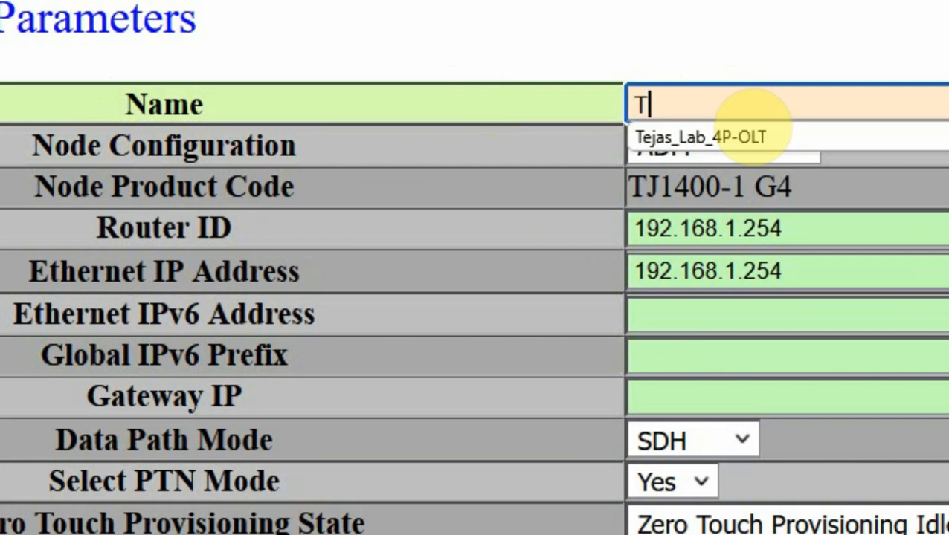
click(780, 137)
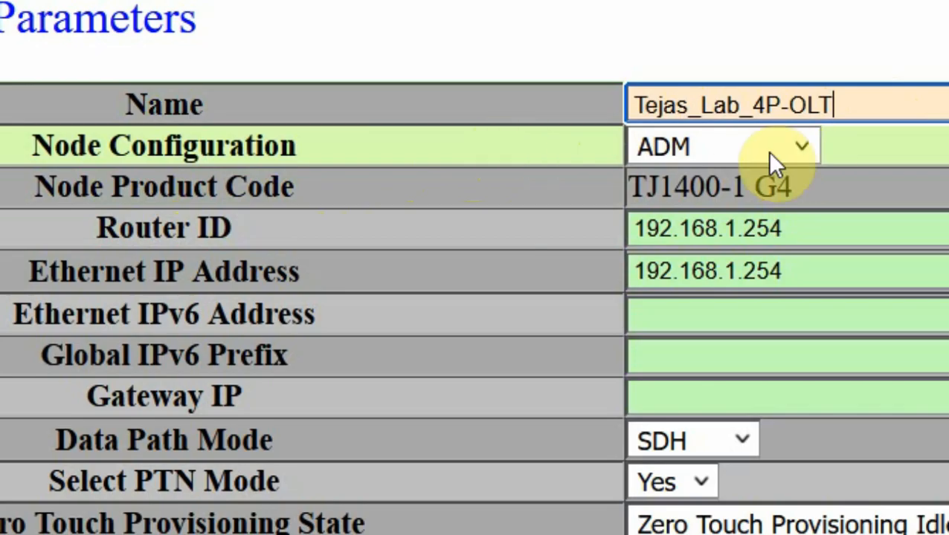
click(801, 152)
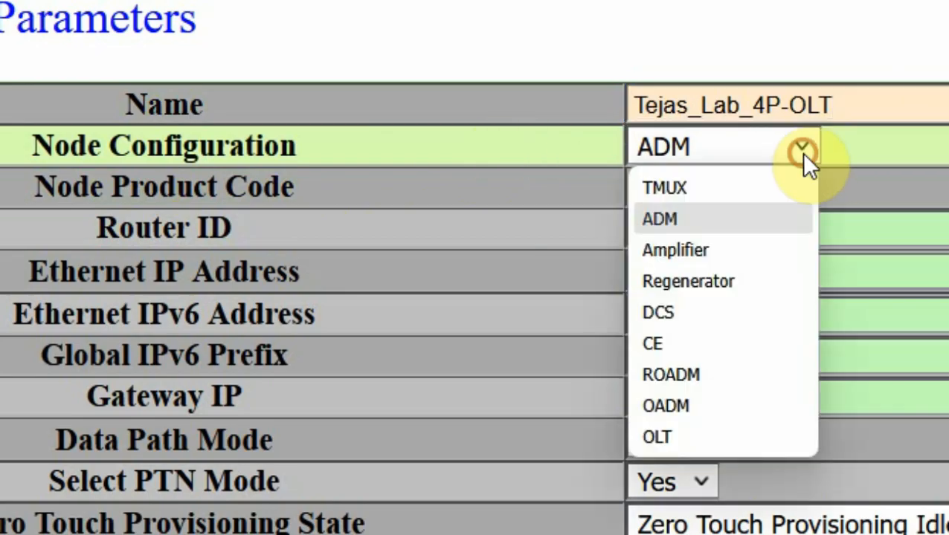
click(898, 132)
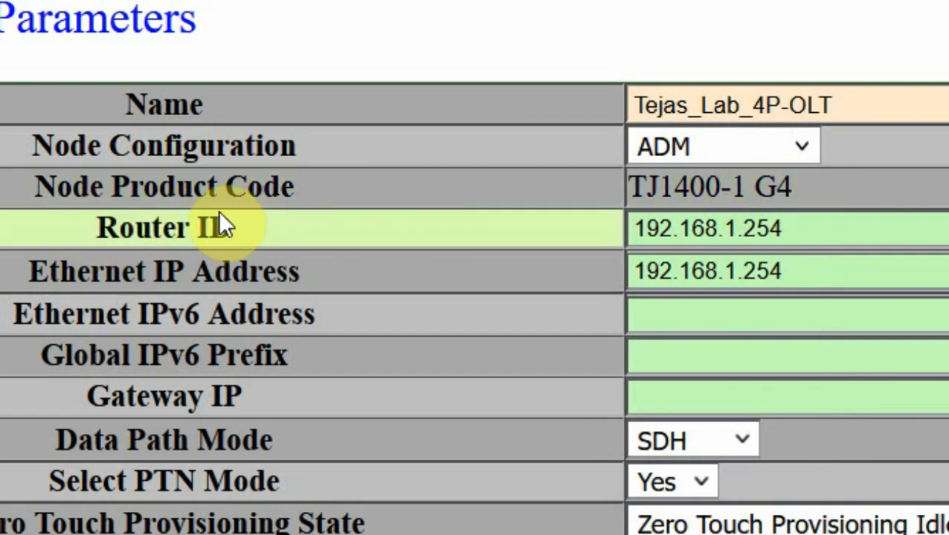
Point out the Router ID and the Ethernet IP Address 192.168.1.254 fields on the form
click(823, 226)
drag(821, 227, 627, 230)
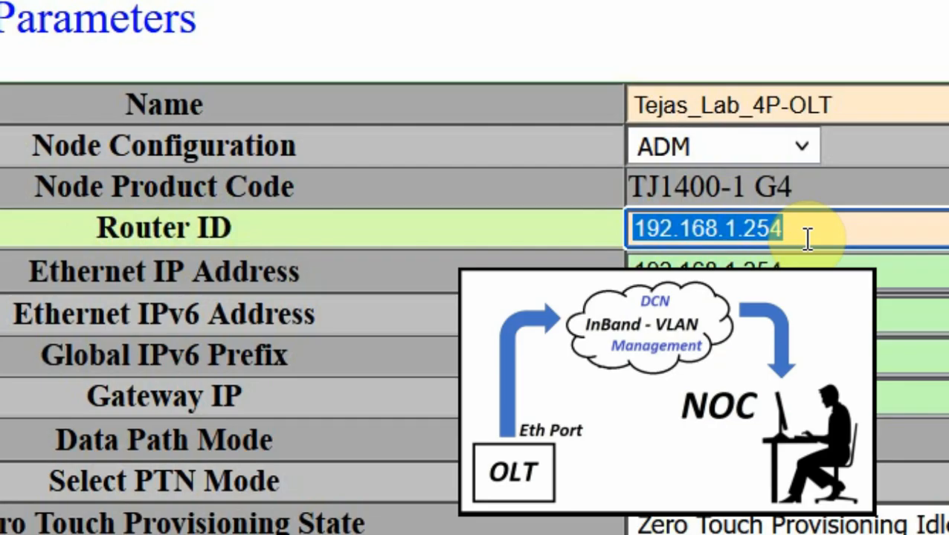
click(807, 238)
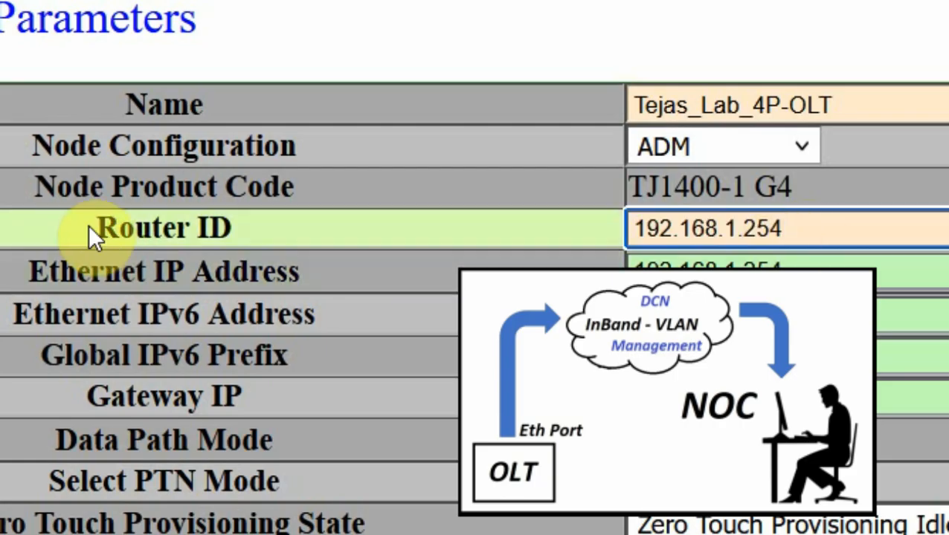
drag(87, 226, 274, 242)
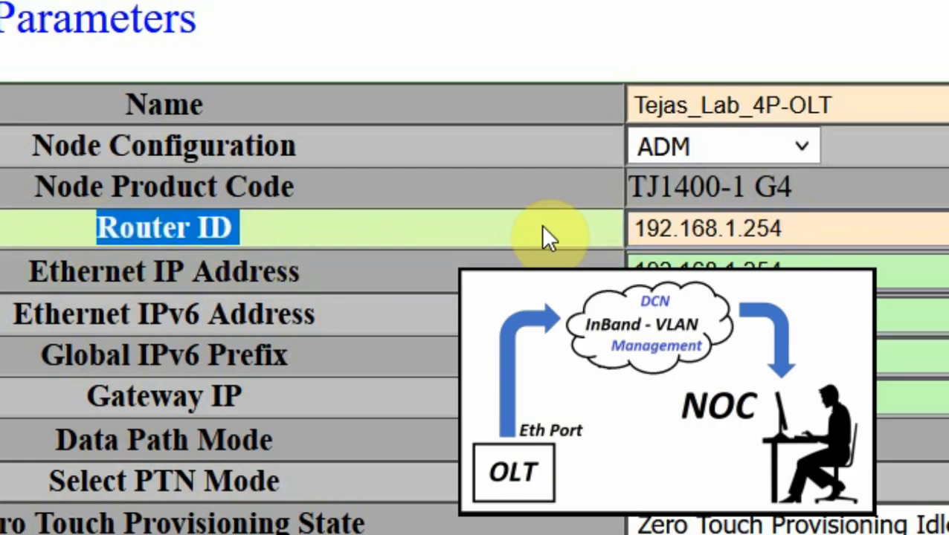
drag(801, 234, 601, 226)
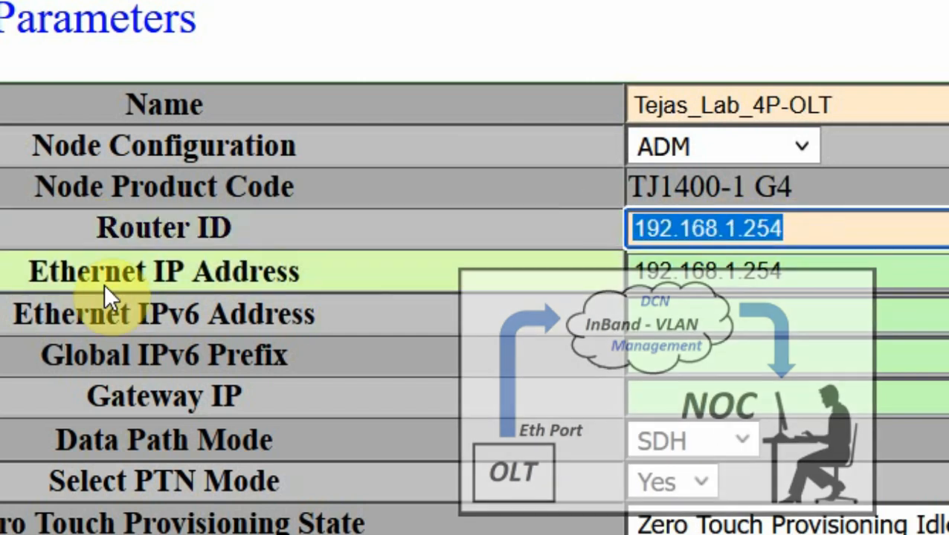
click(30, 273)
drag(30, 273, 303, 276)
click(816, 270)
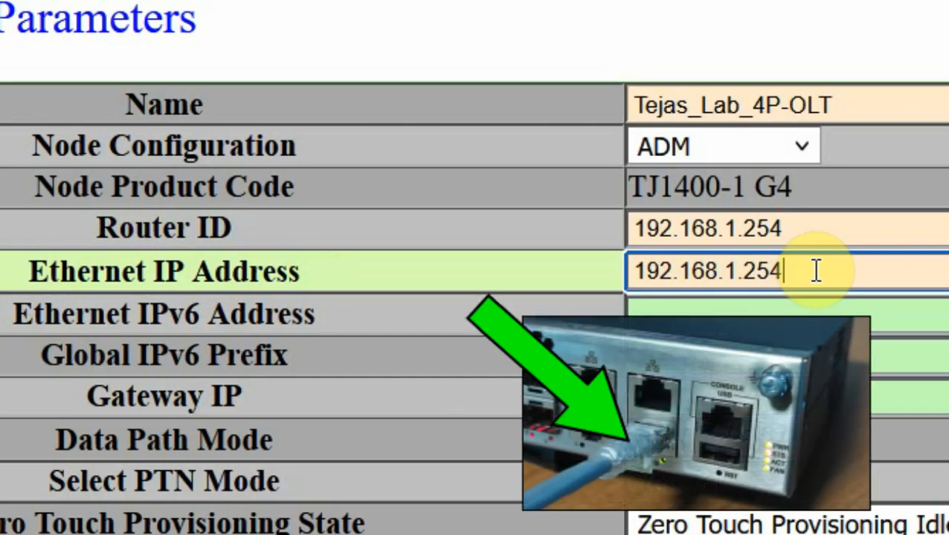
drag(815, 271, 636, 269)
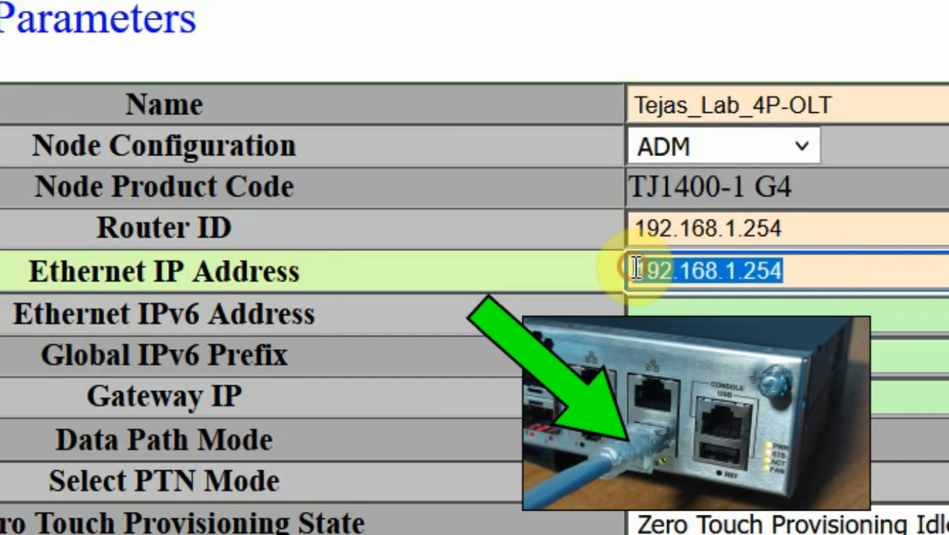
click(851, 276)
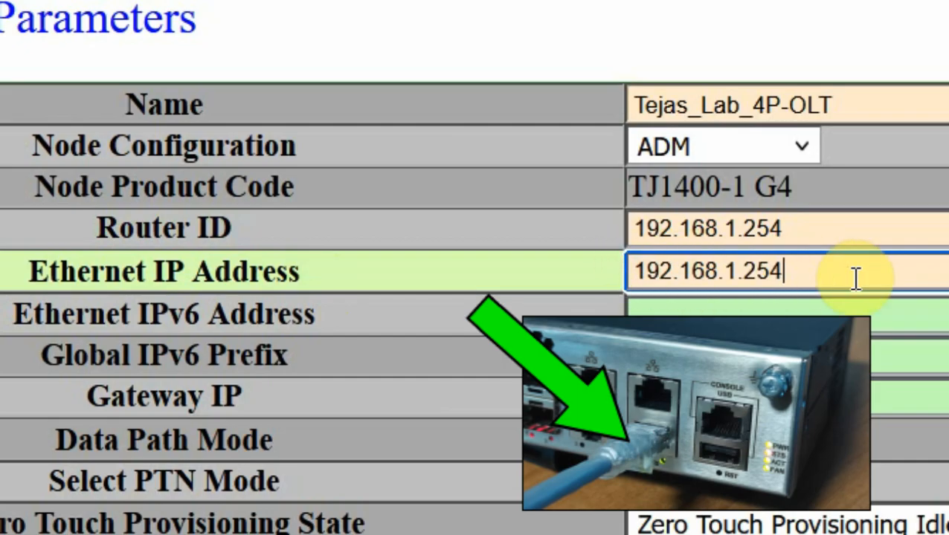
drag(849, 271, 635, 275)
click(876, 270)
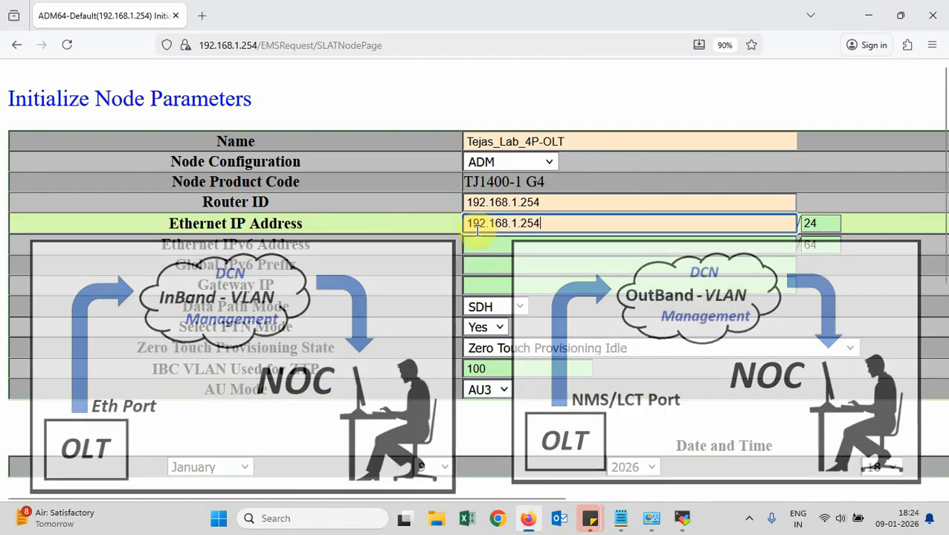
Change the Router ID to 192.168.254.1
click(523, 203)
key(BackSpace)
key(BackSpace)
key(BackSpace)
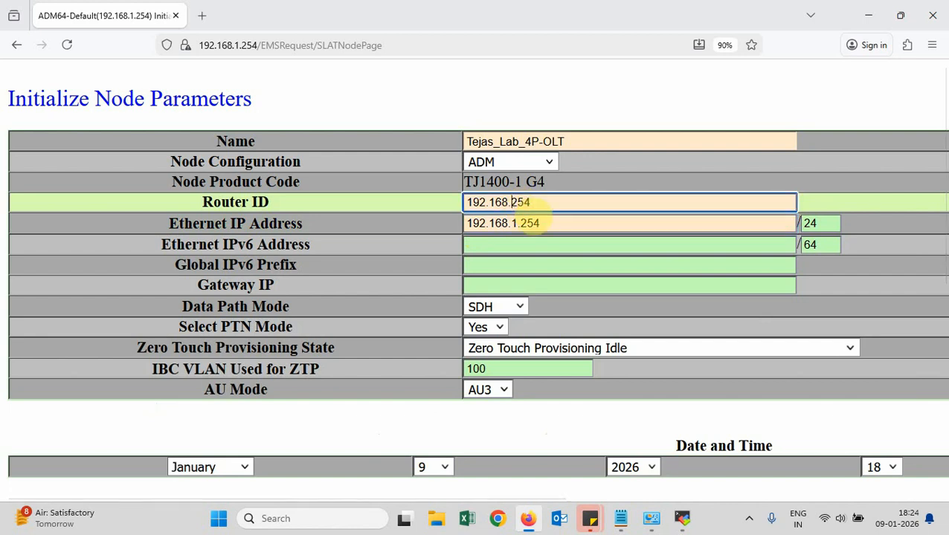
text(.)
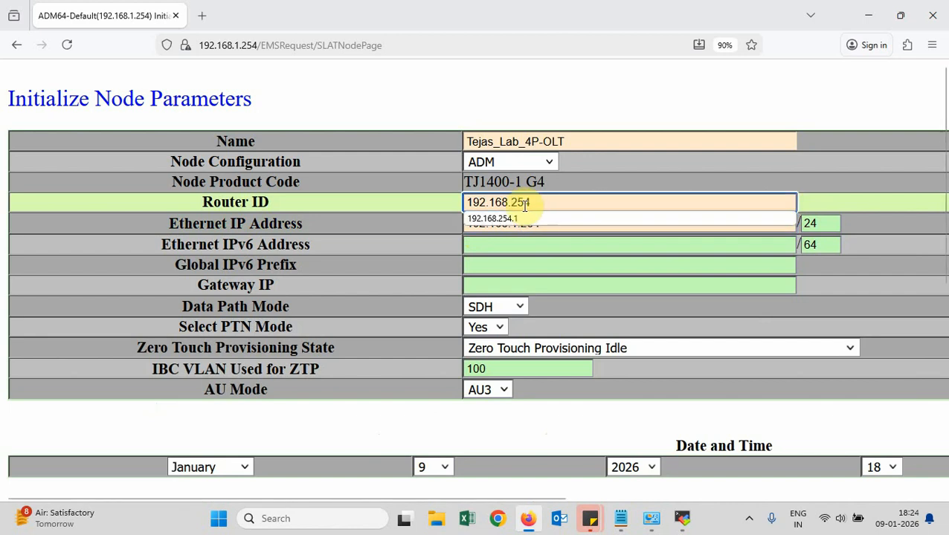
click(549, 204)
text(.1)
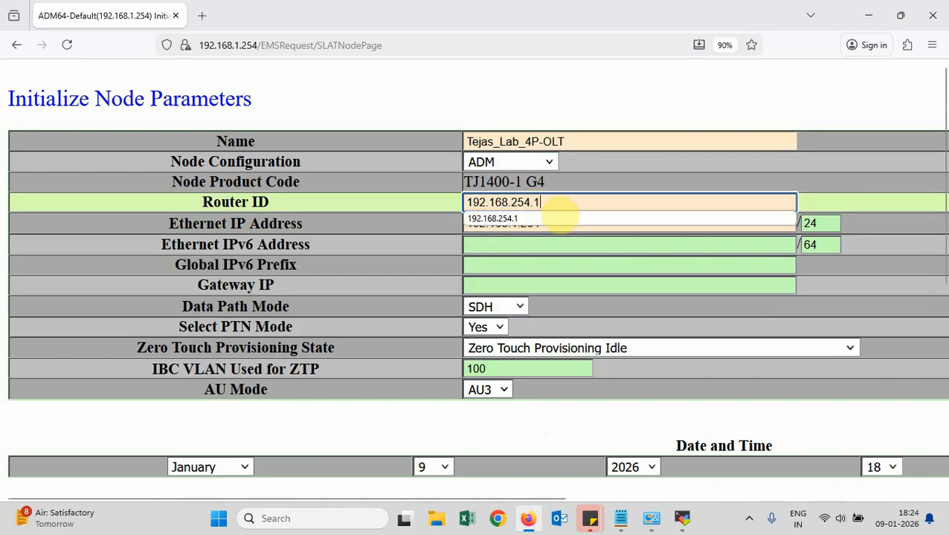
click(320, 246)
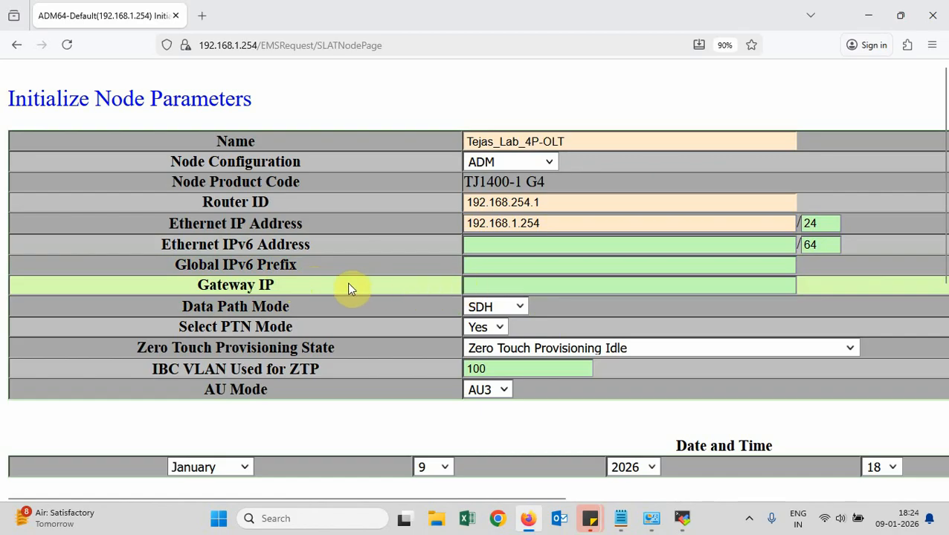
scroll(349, 289, down, 2)
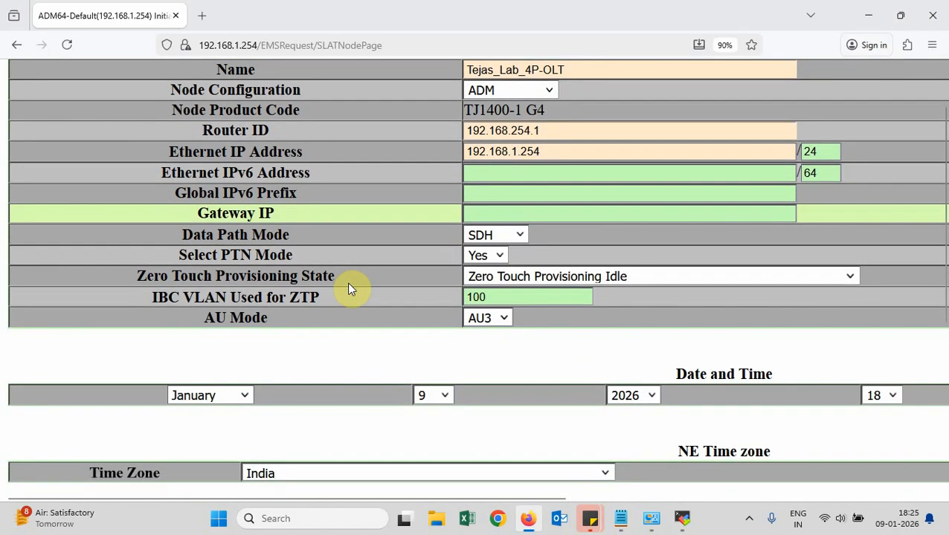
scroll(351, 216, down, 1)
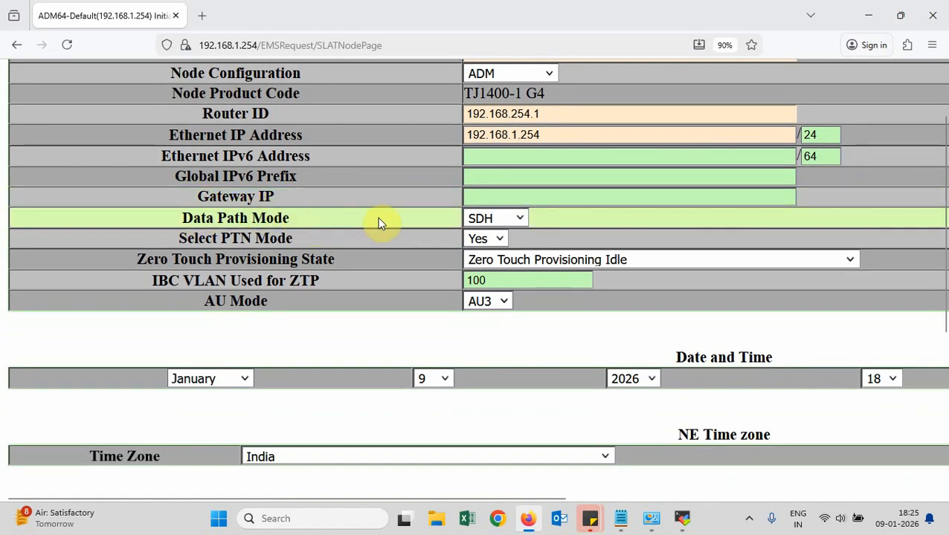
click(518, 216)
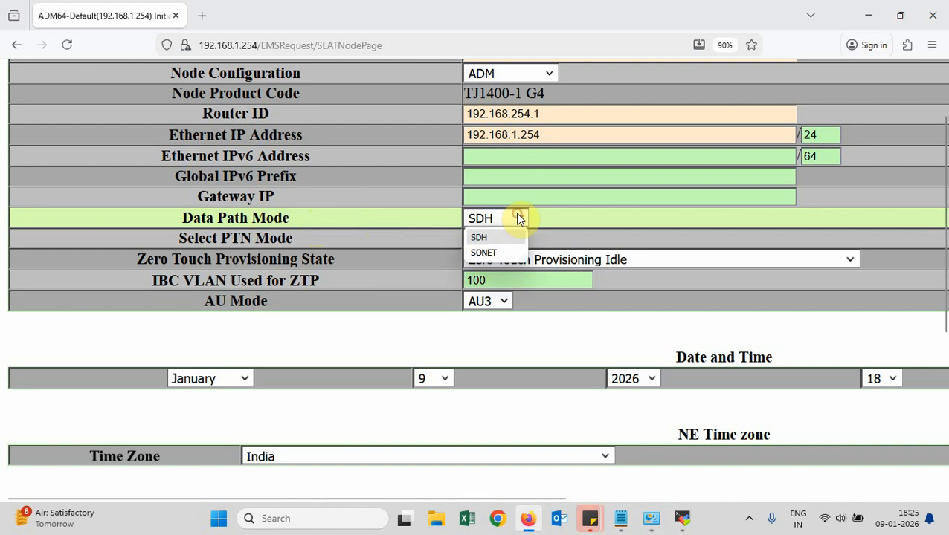
click(485, 237)
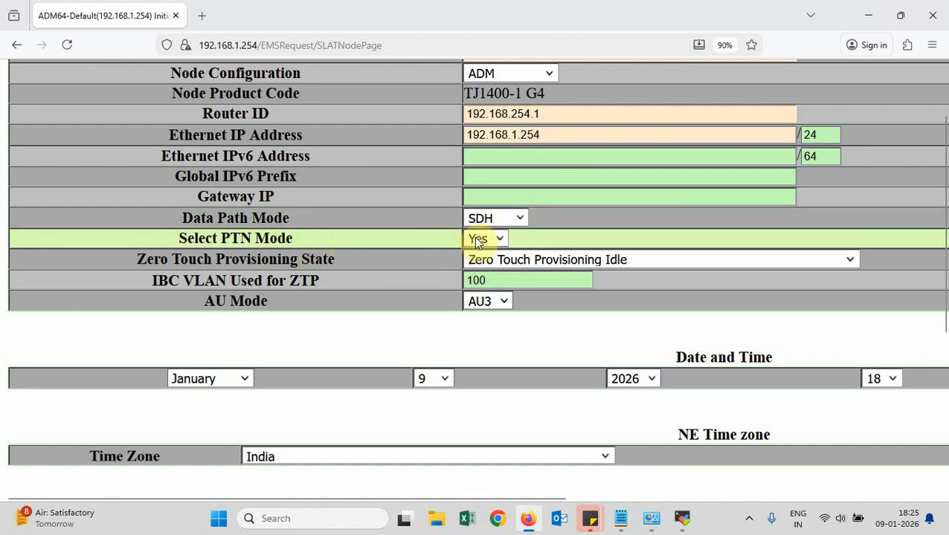
click(496, 239)
click(480, 260)
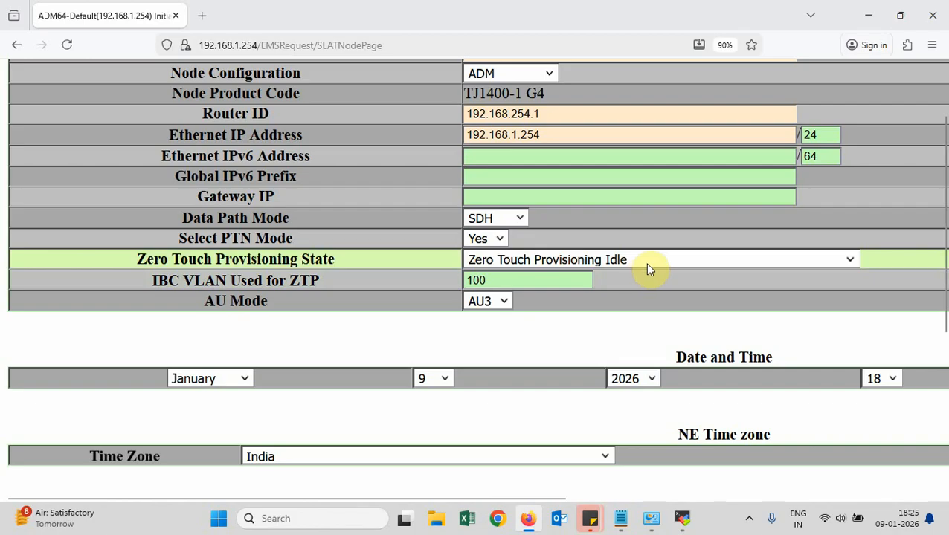
click(850, 263)
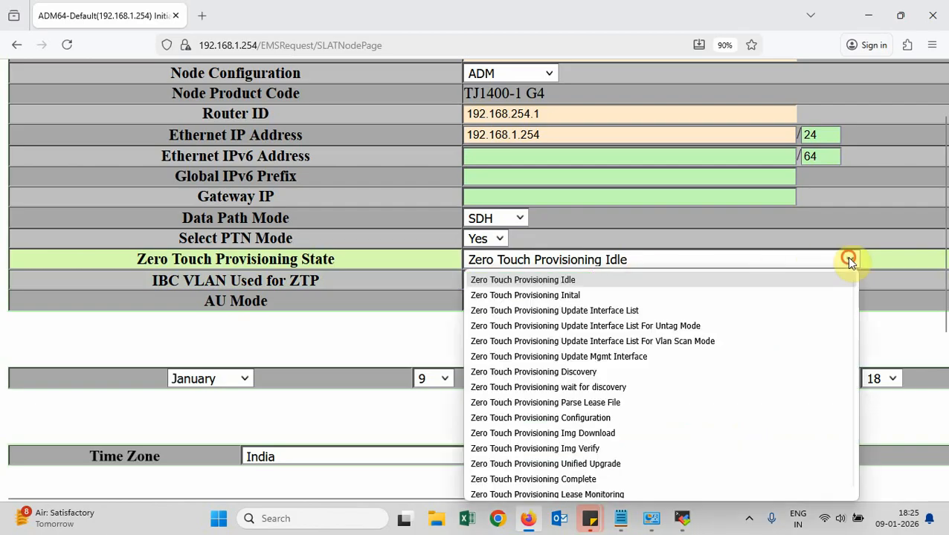
mouse_move(690, 508)
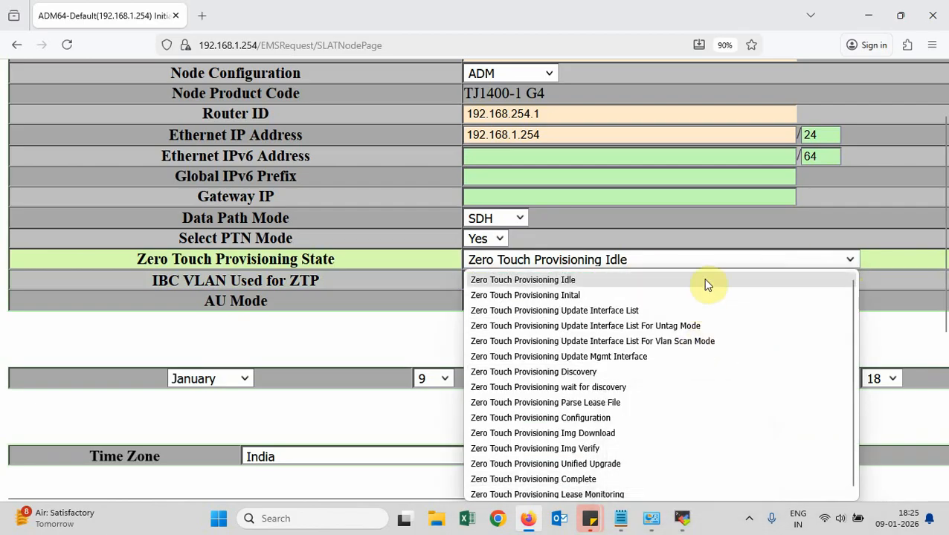
click(390, 260)
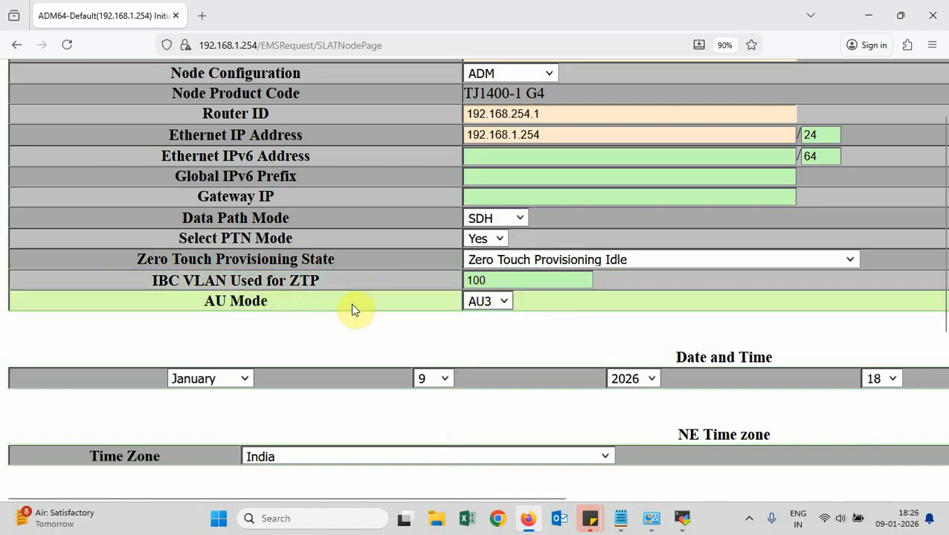
Switch the AU Mode from AU3 to AU4
click(499, 303)
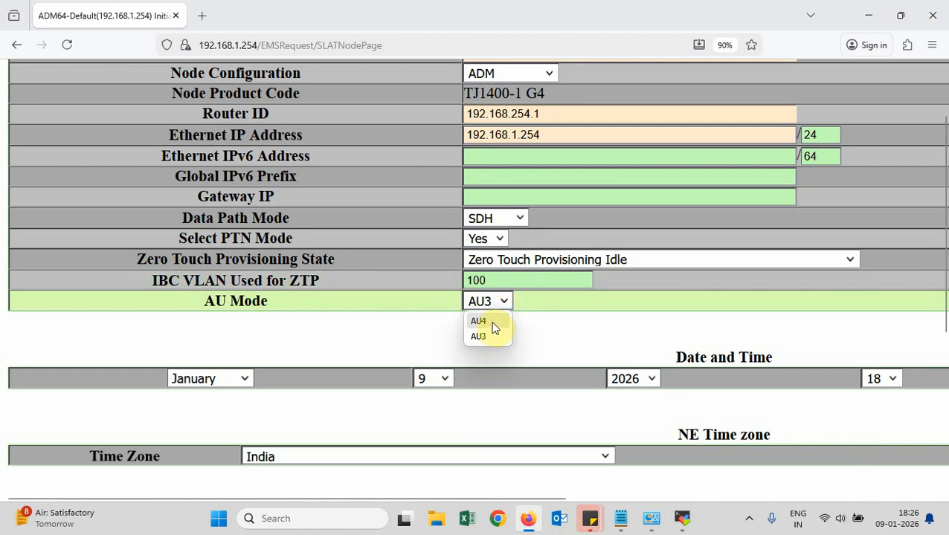
click(487, 322)
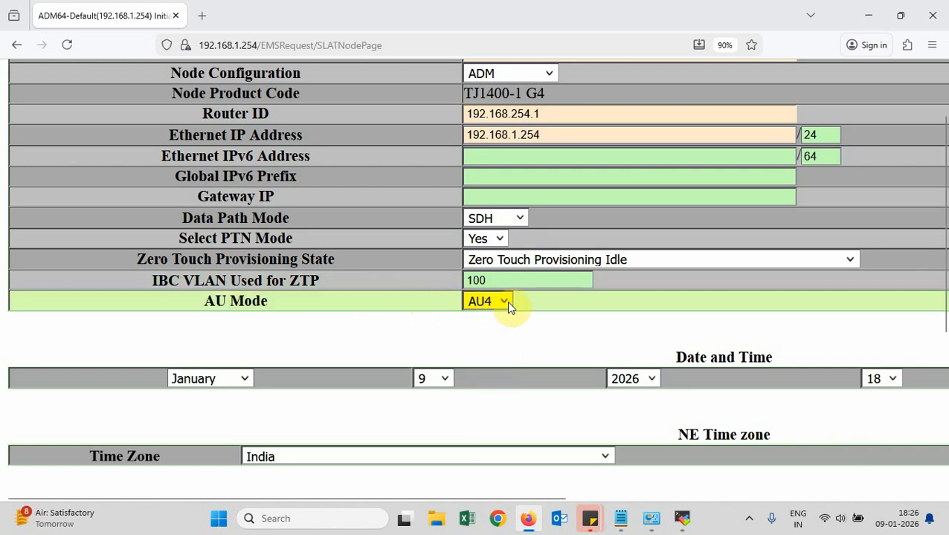
scroll(316, 301, down, 3)
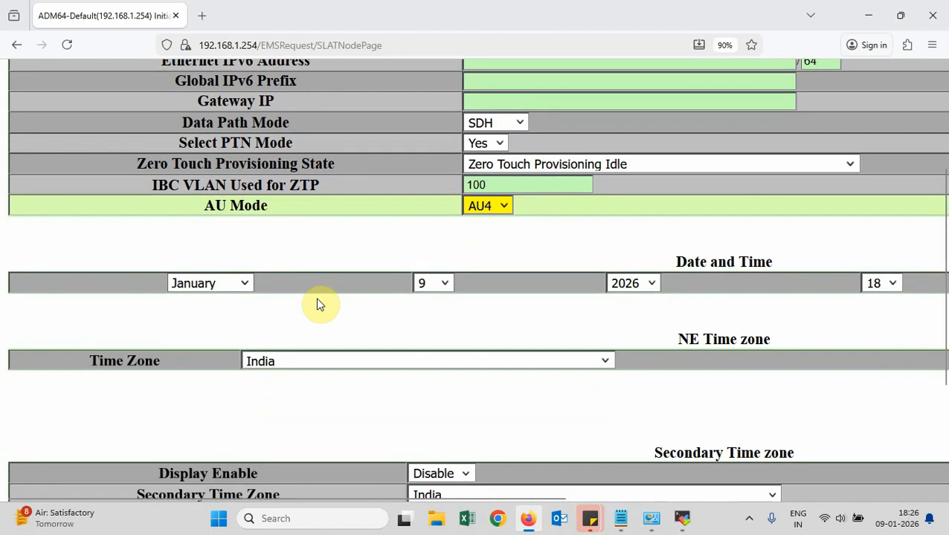
drag(678, 262, 765, 263)
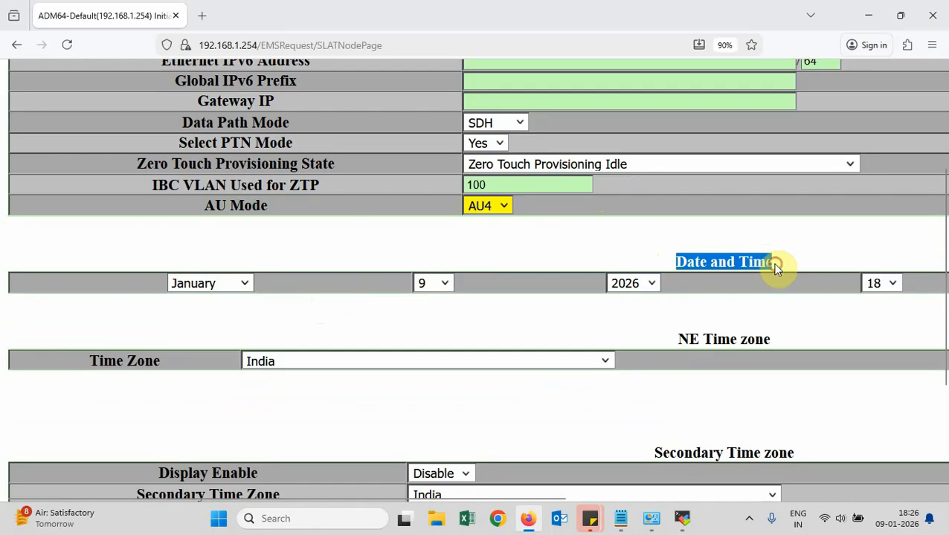
click(775, 266)
scroll(205, 290, right, 5)
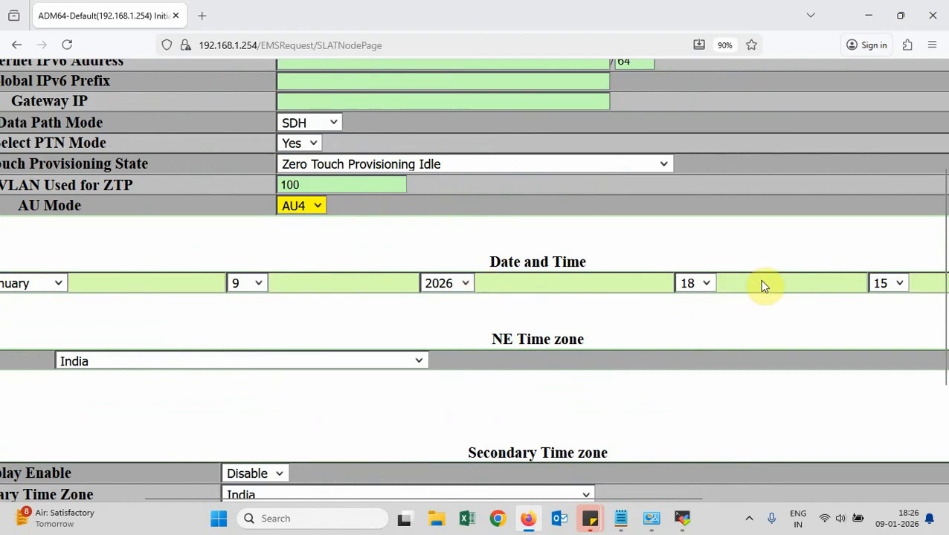
scroll(762, 286, right, 5)
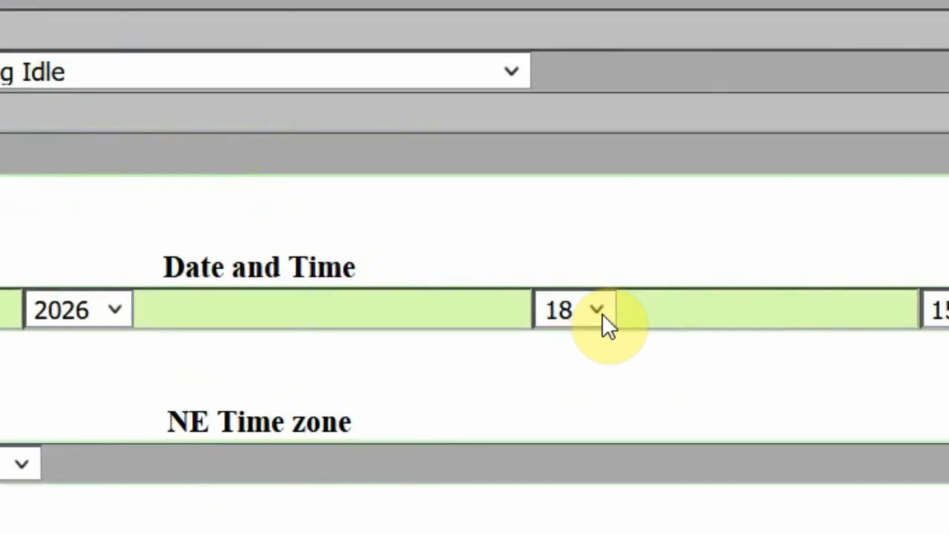
click(599, 313)
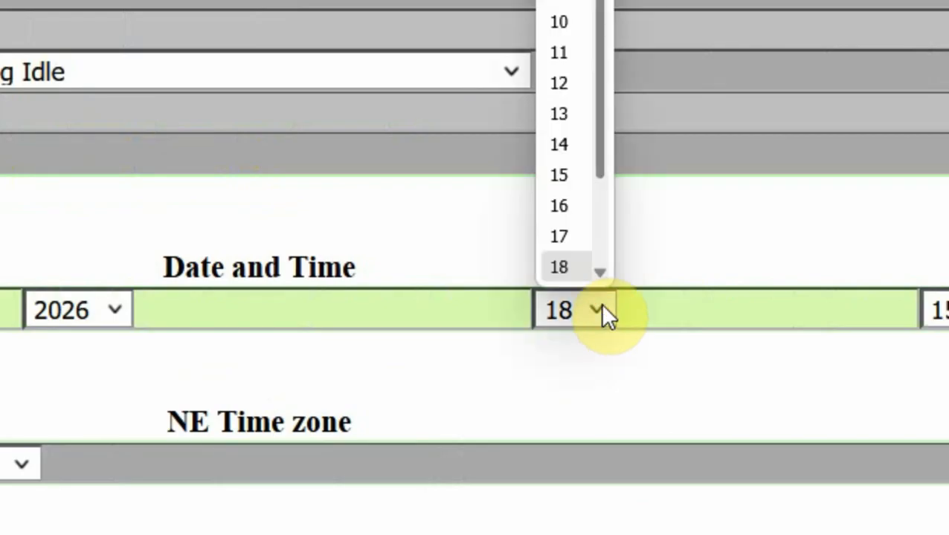
scroll(585, 59, down, 2)
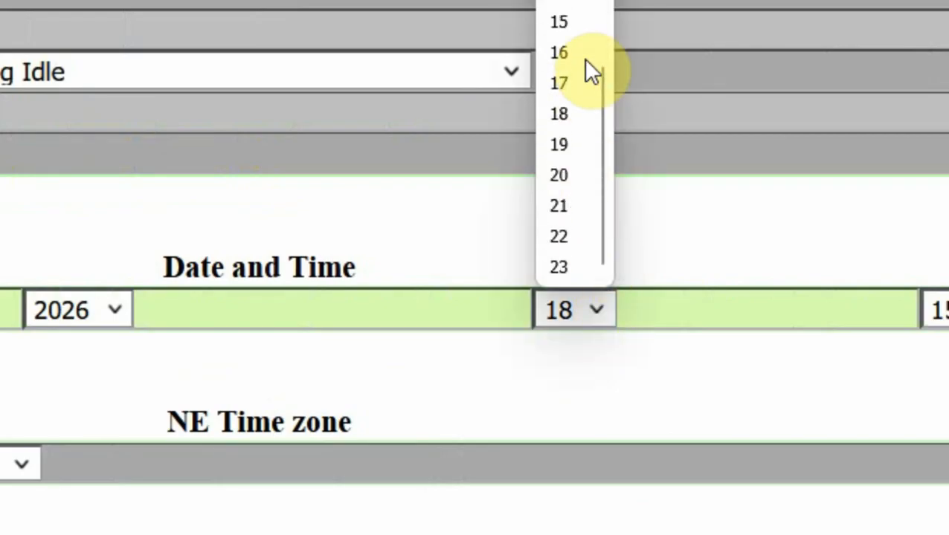
scroll(570, 87, up, 1)
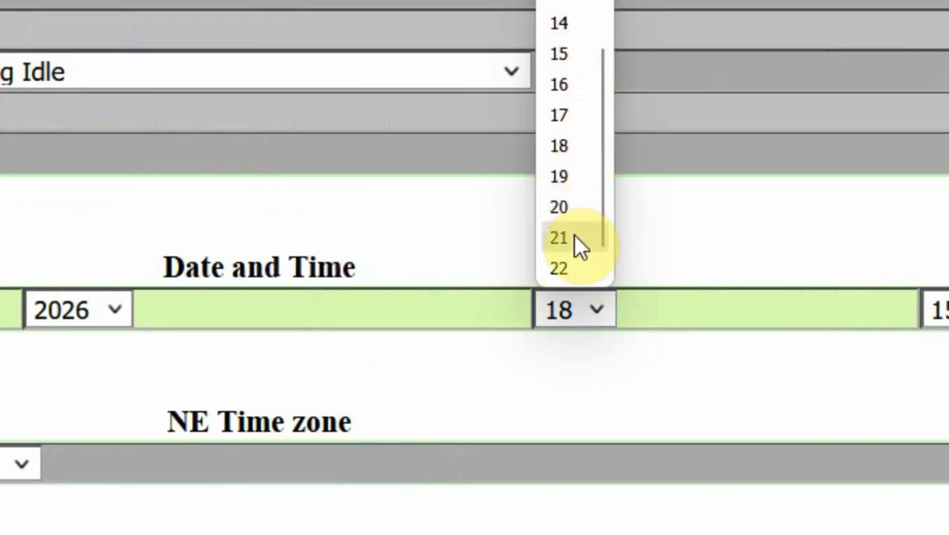
scroll(575, 255, down, 1)
scroll(575, 255, up, 1)
scroll(575, 255, up, 10)
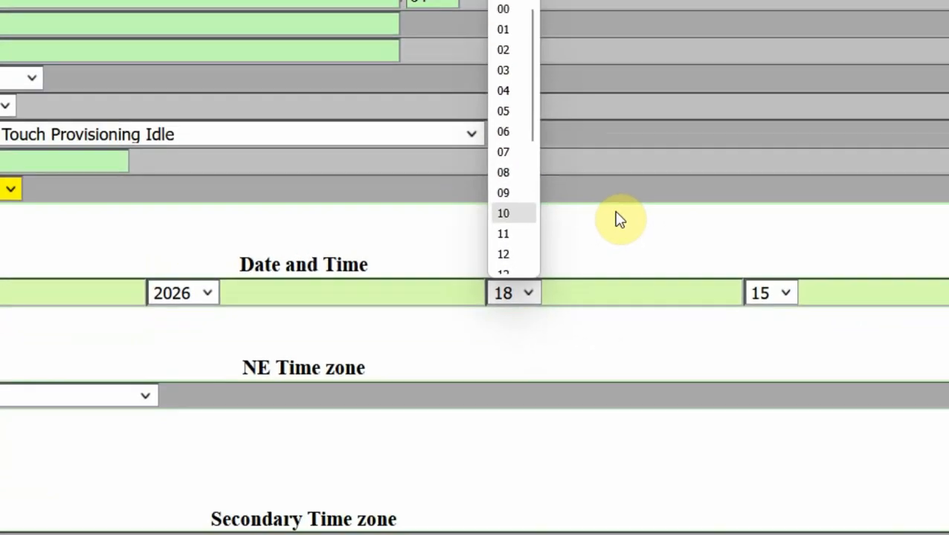
click(728, 189)
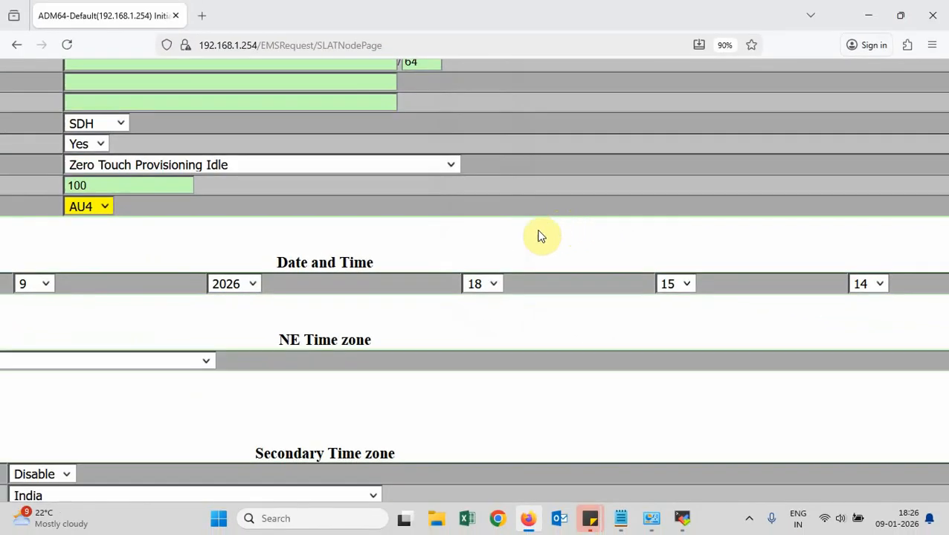
scroll(185, 307, left, 8)
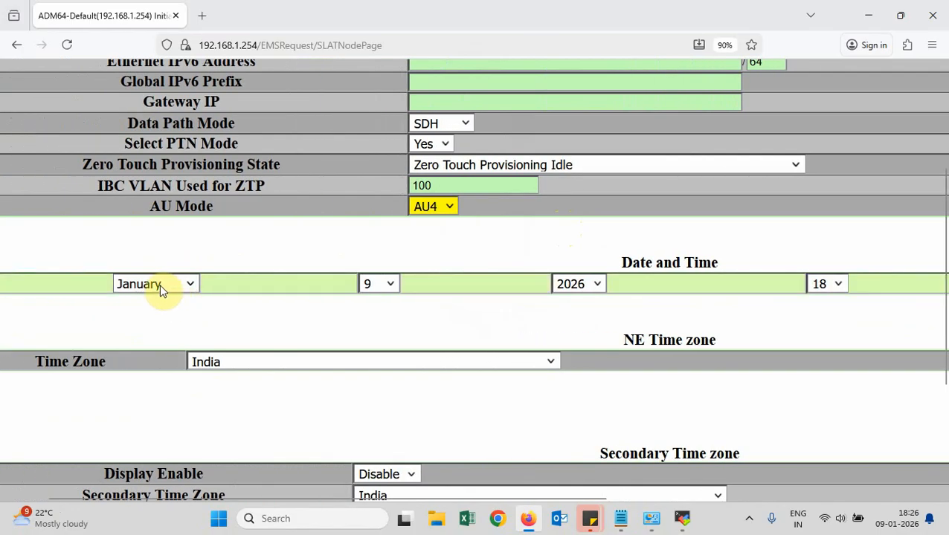
scroll(205, 290, left, 2)
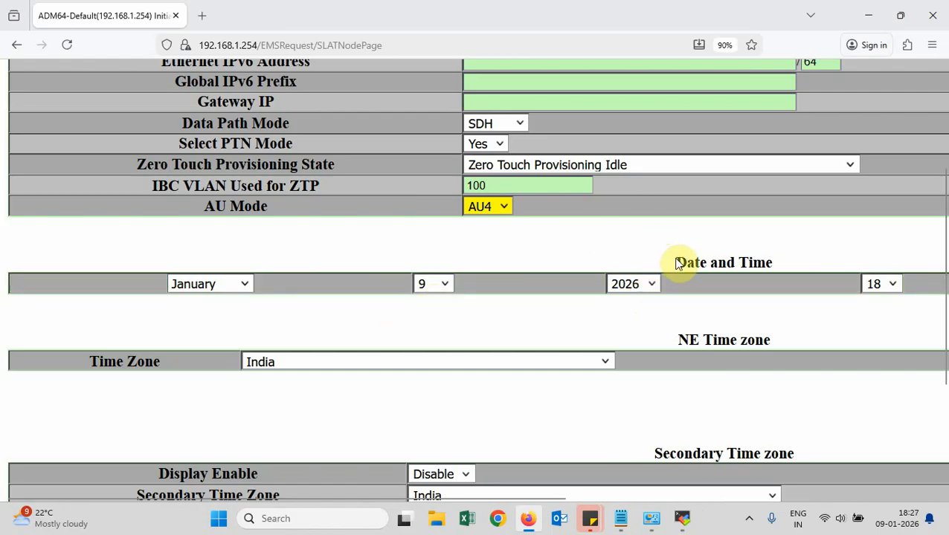
drag(677, 262, 774, 266)
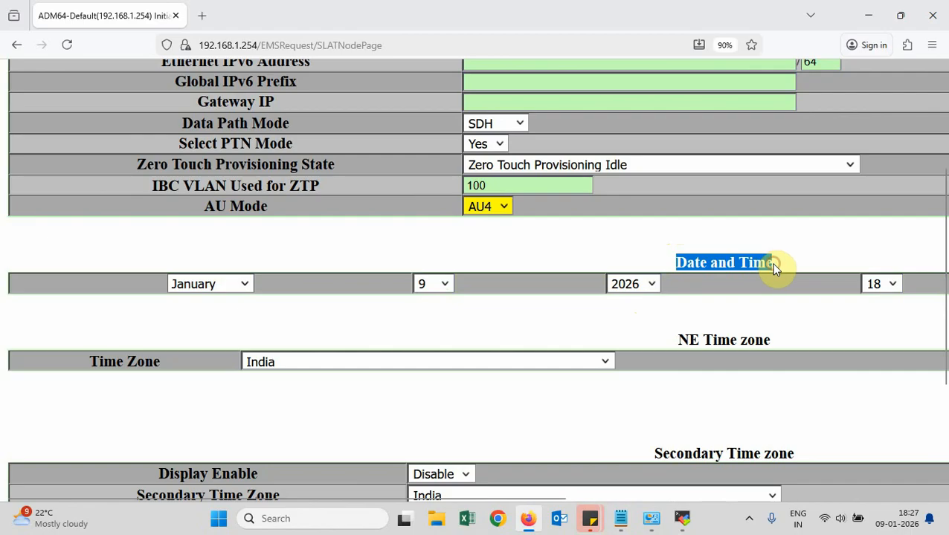
scroll(771, 264, right, 3)
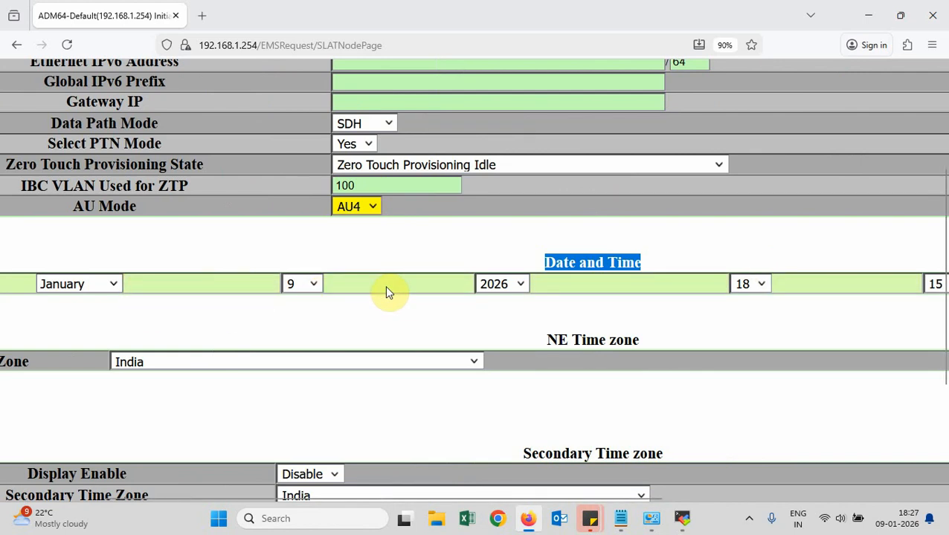
scroll(756, 302, right, 3)
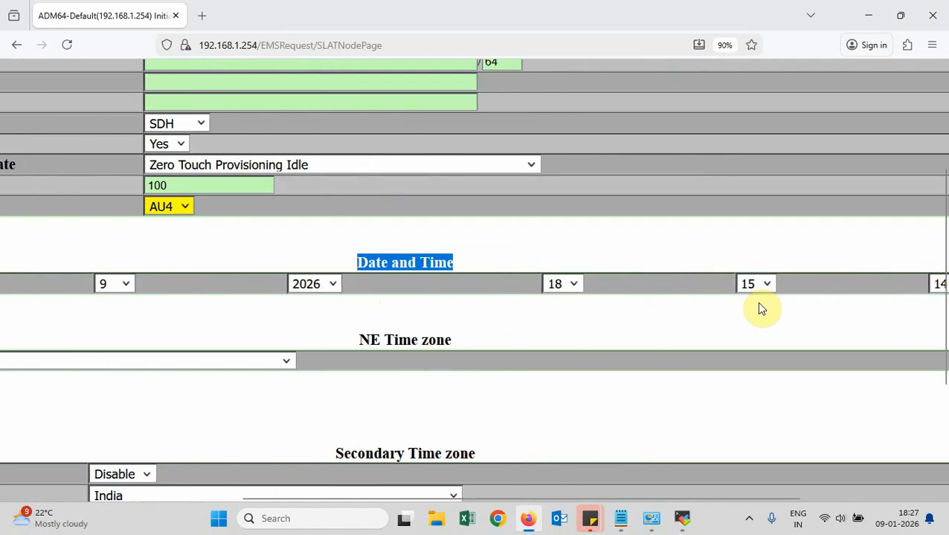
scroll(756, 302, left, 5)
scroll(756, 302, down, 3)
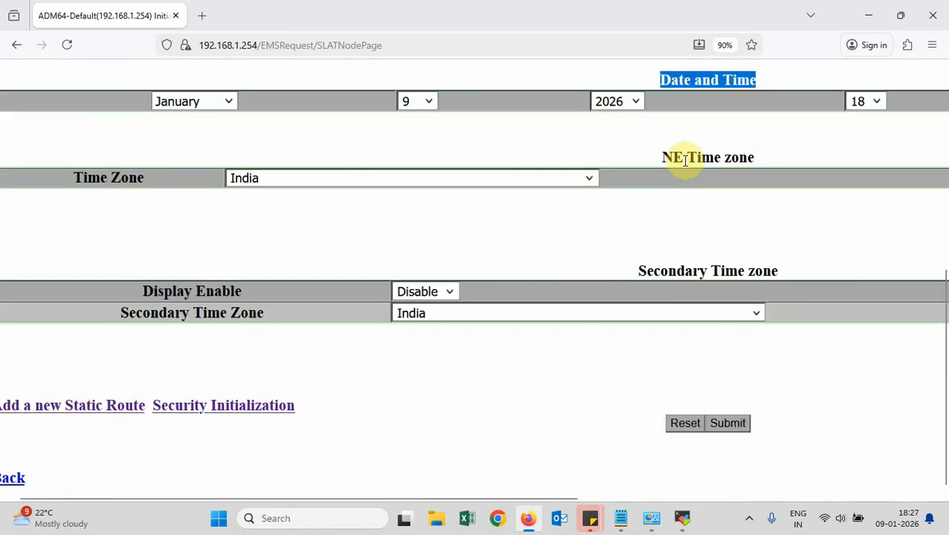
click(590, 182)
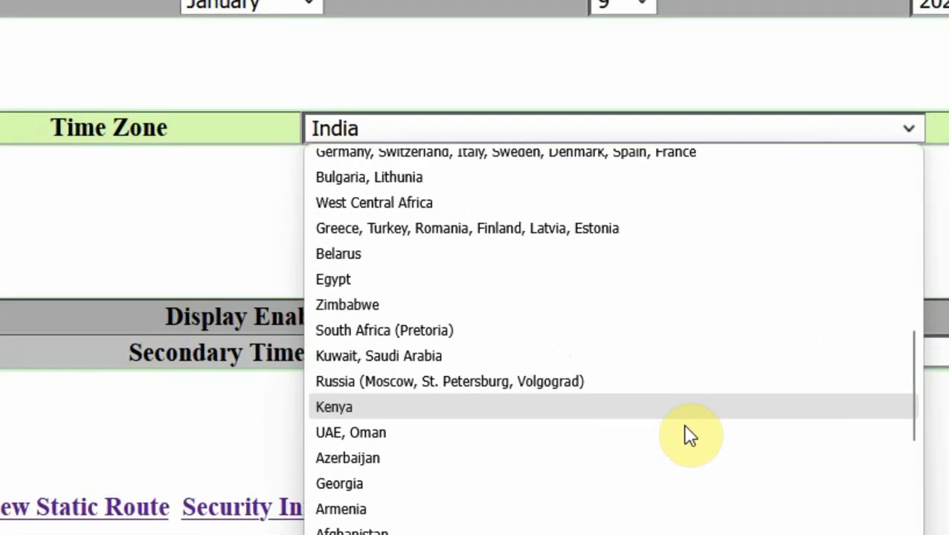
scroll(532, 379, down, 7)
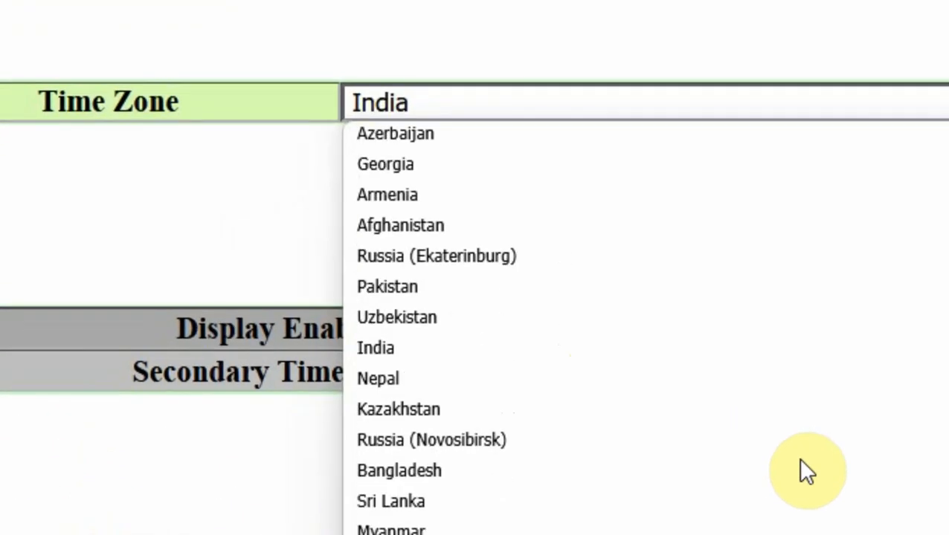
scroll(800, 459, down, 3)
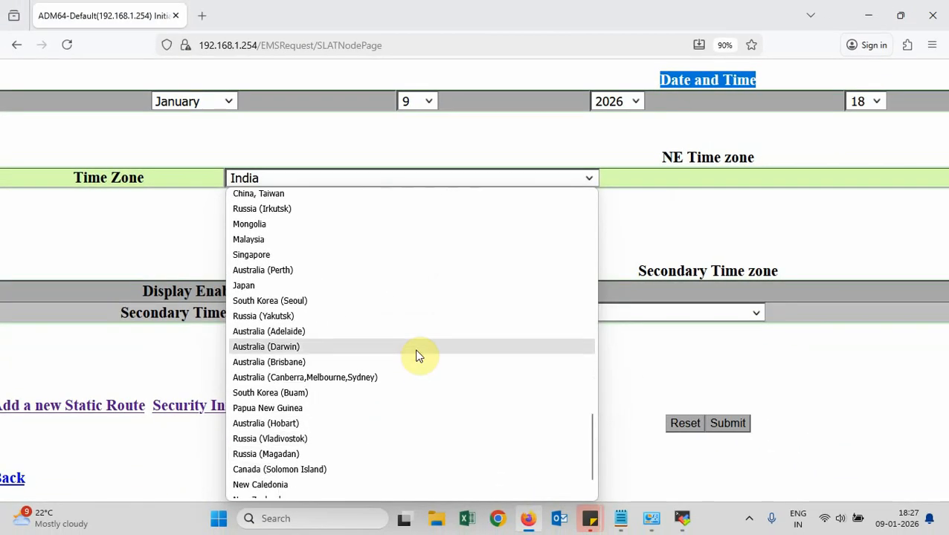
scroll(582, 412, down, 1)
click(54, 320)
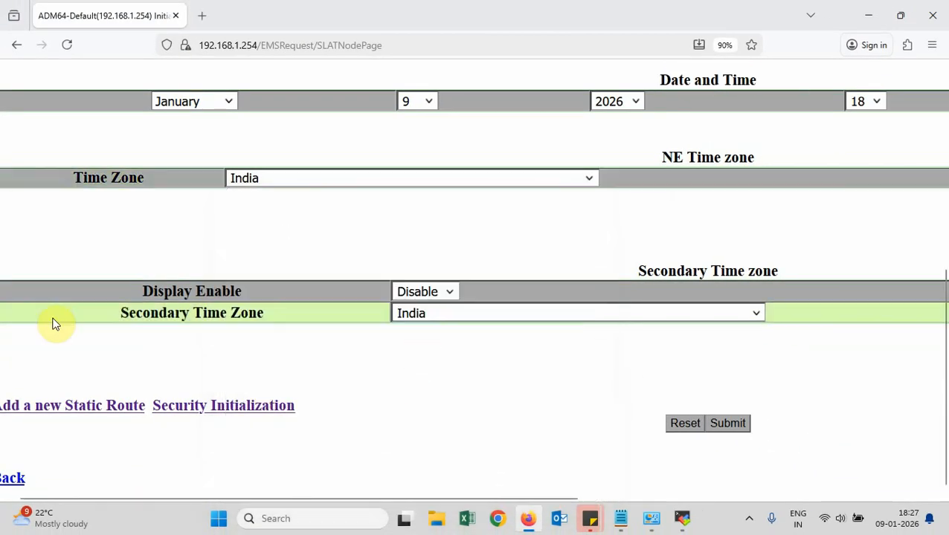
scroll(54, 321, left, 1)
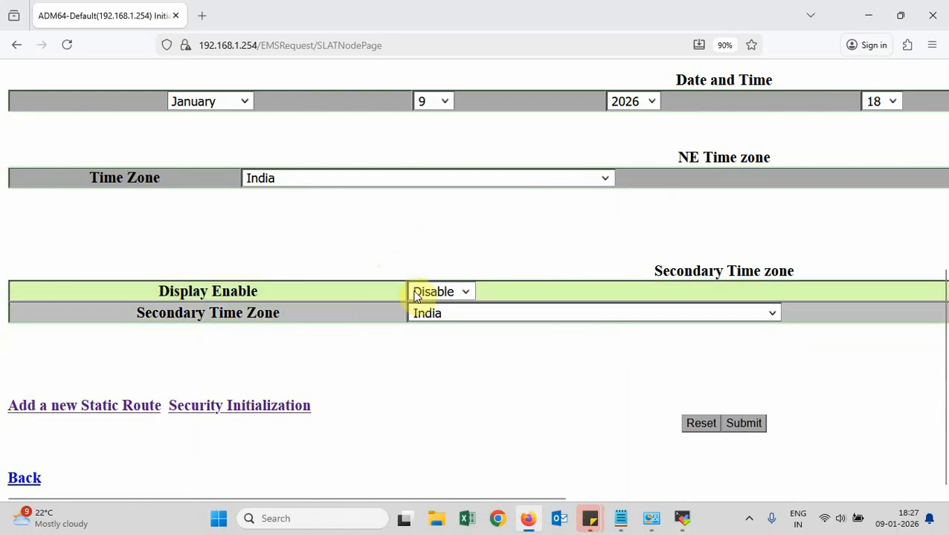
click(466, 291)
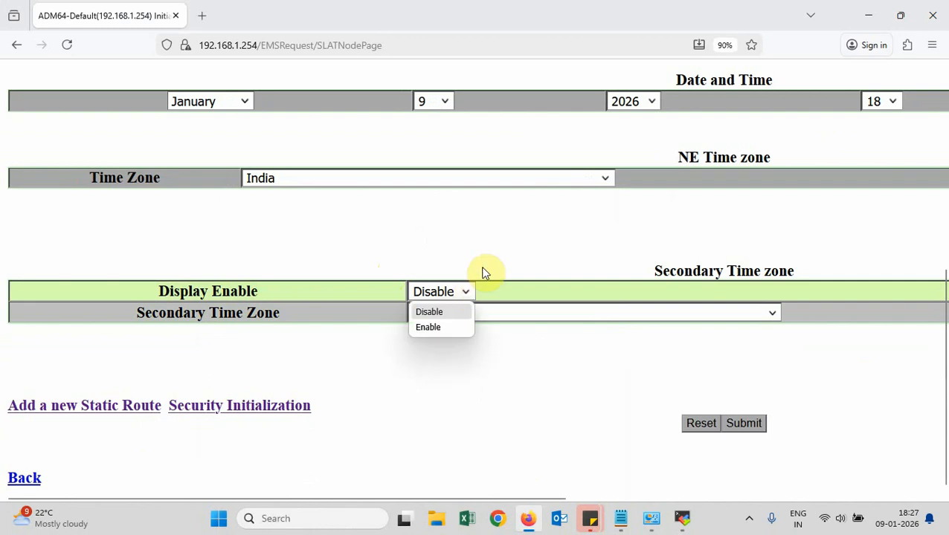
click(486, 260)
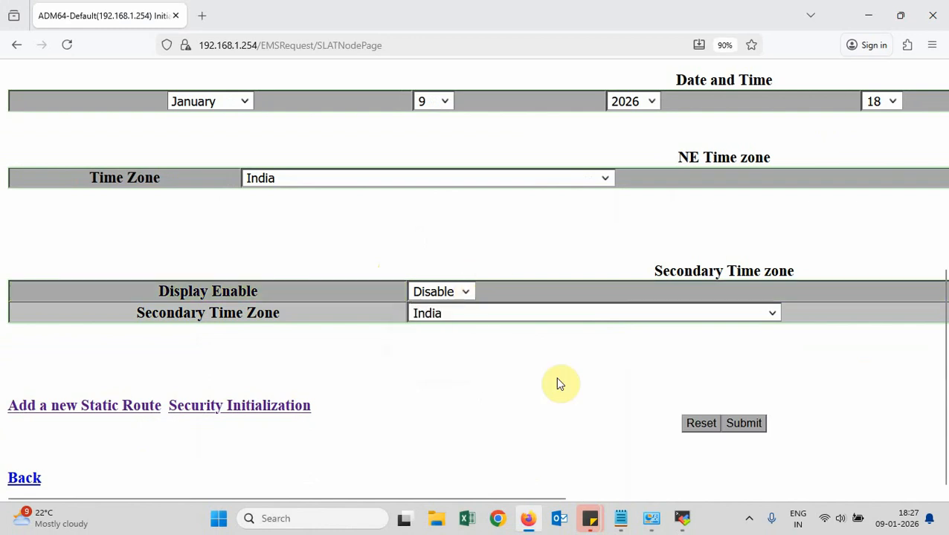
scroll(558, 380, up, 5)
scroll(557, 381, down, 5)
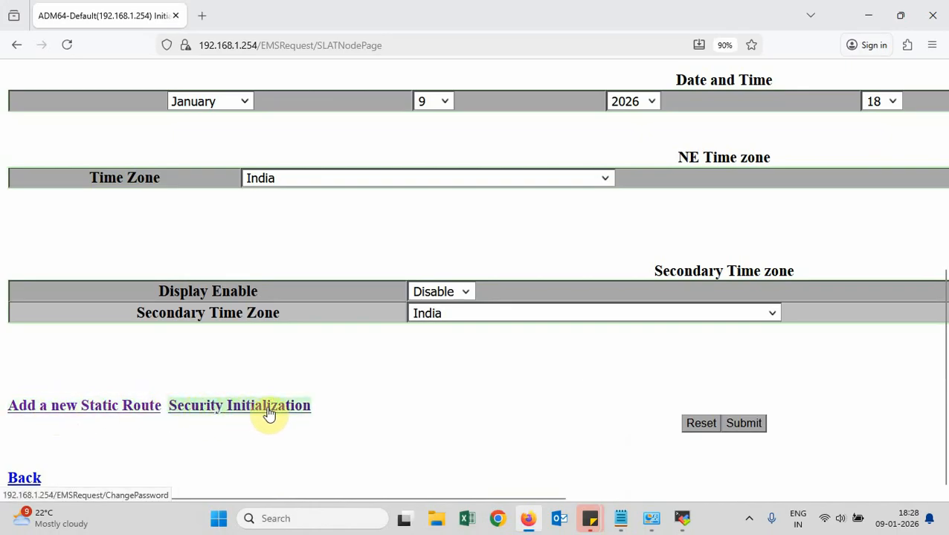
right_click(87, 407)
click(159, 117)
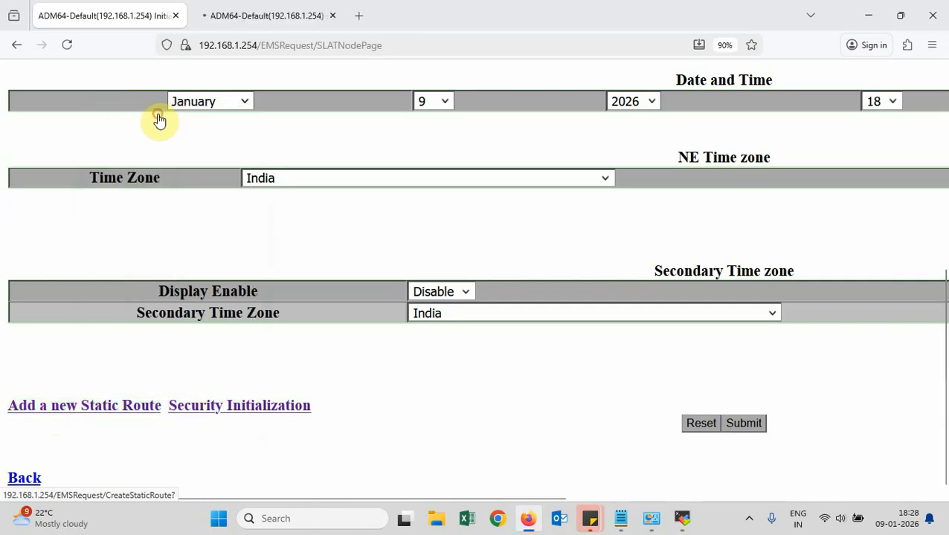
click(266, 16)
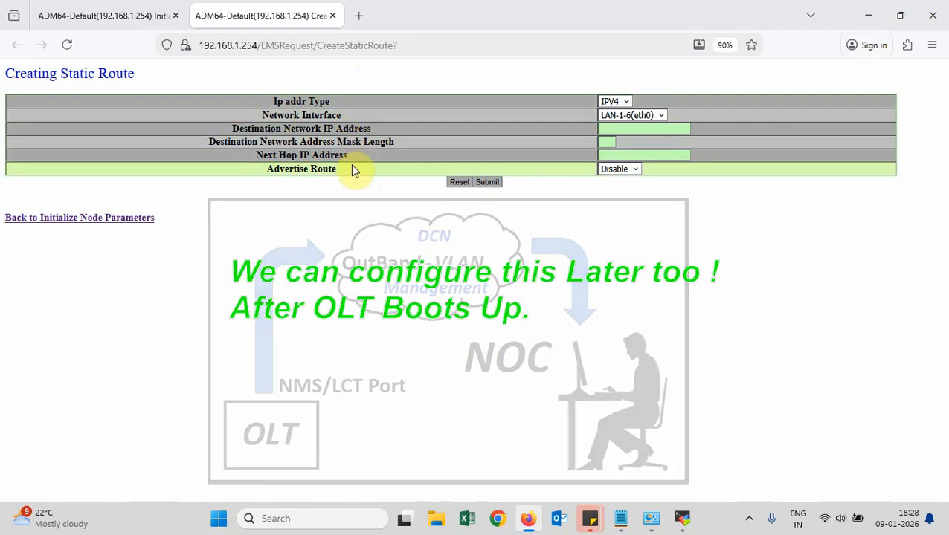
click(333, 16)
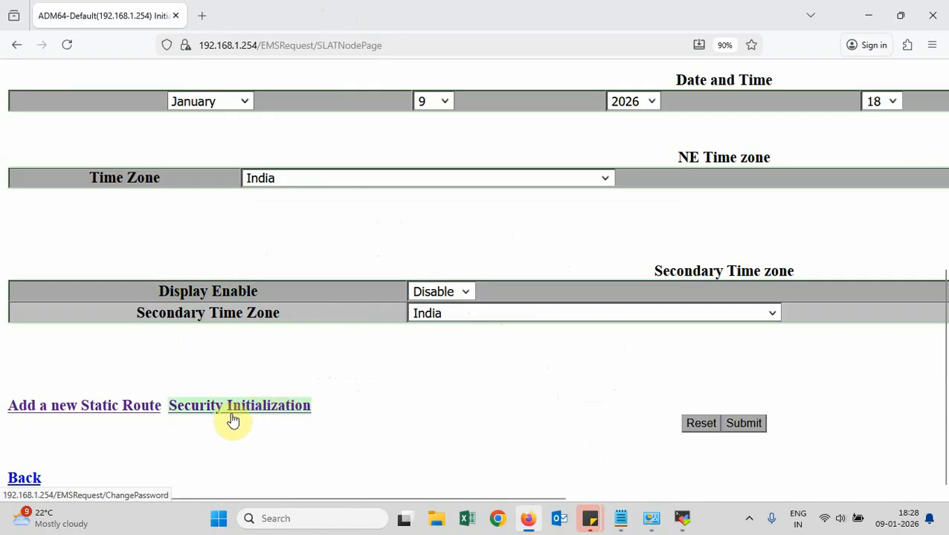
Open the Security Initialization link's Change Password page in a new tab
right_click(277, 411)
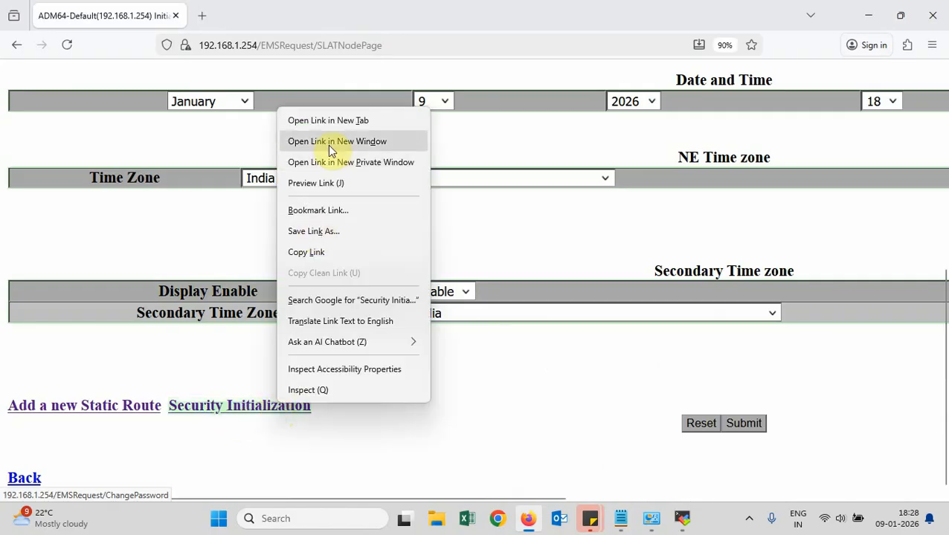
click(336, 123)
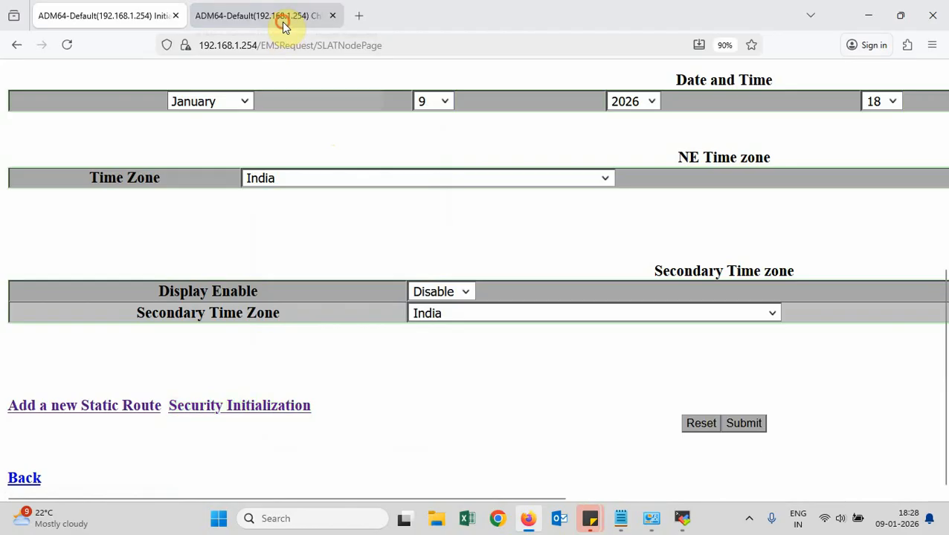
click(282, 22)
scroll(394, 202, up, 5)
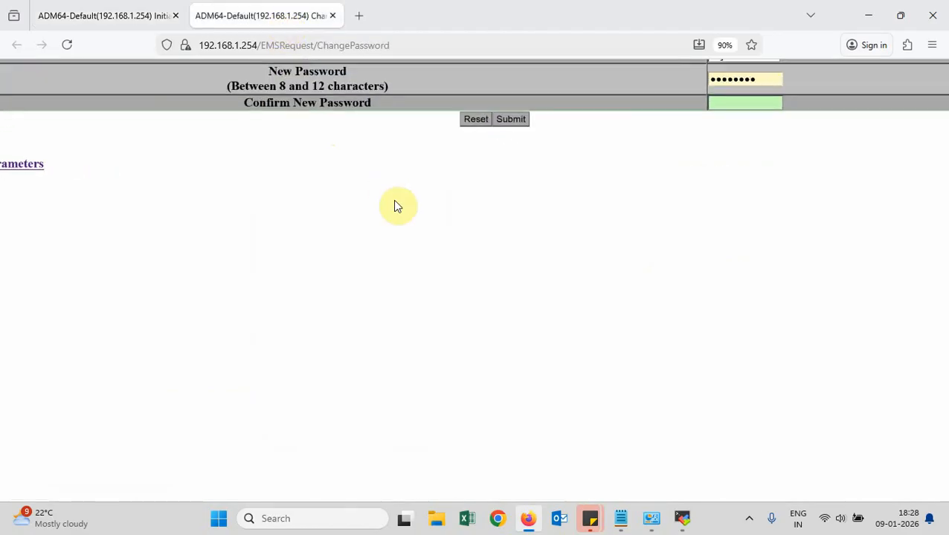
scroll(394, 206, left, 4)
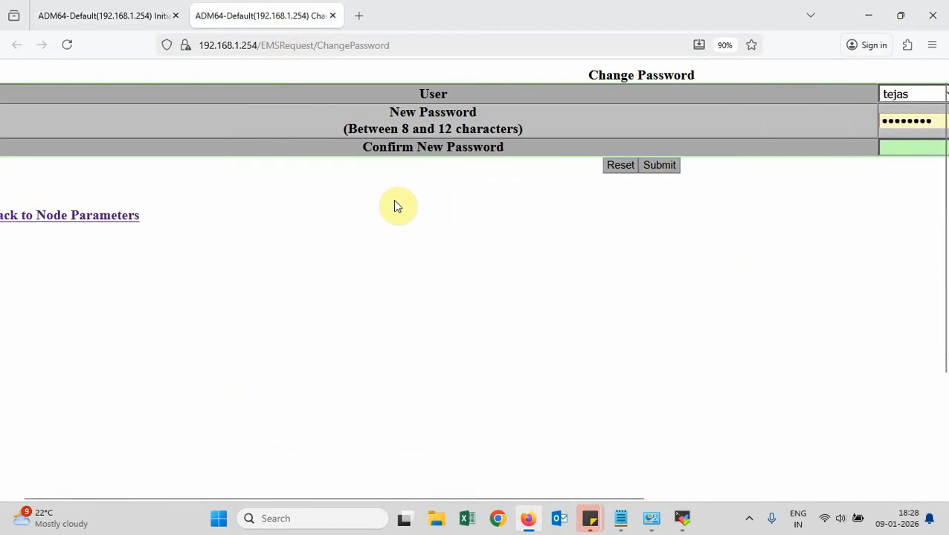
scroll(396, 206, right, 4)
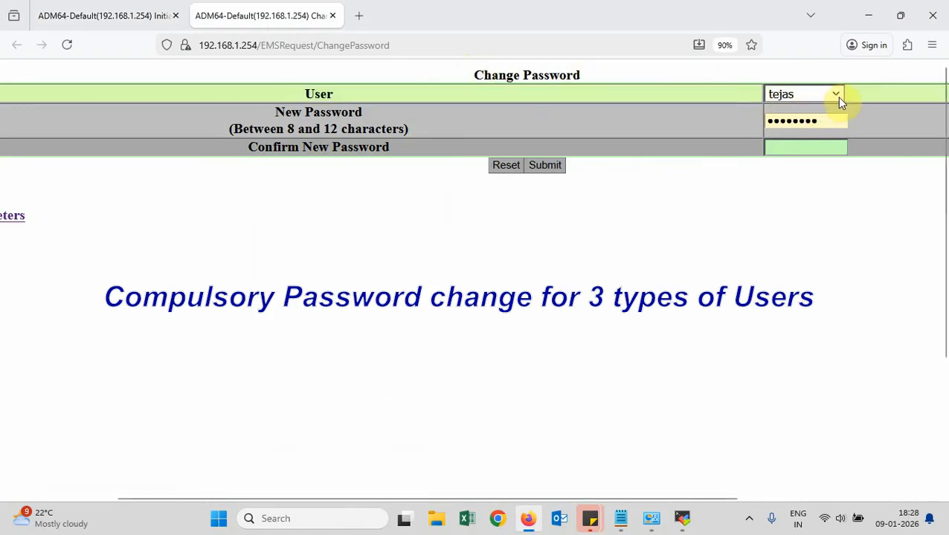
Review the user list and keep tejas as the account whose password changes
click(836, 97)
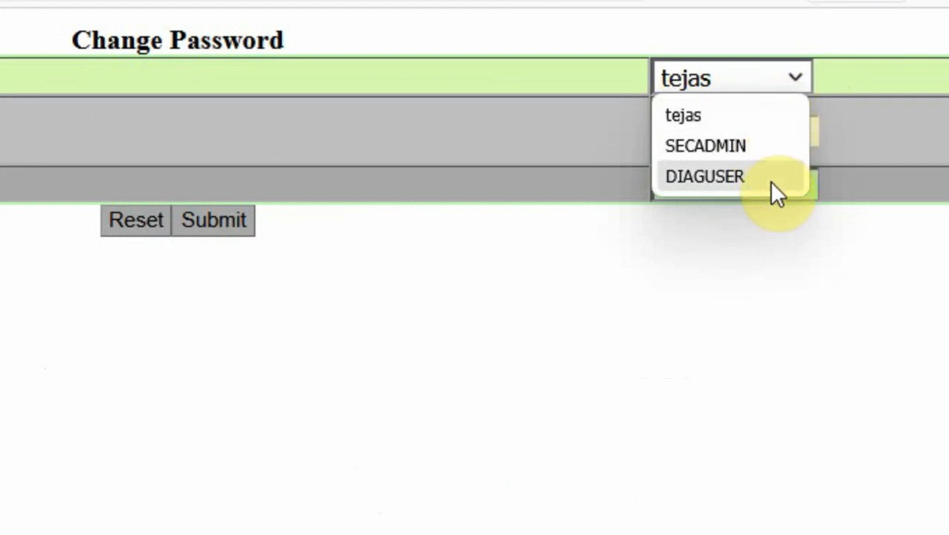
click(763, 299)
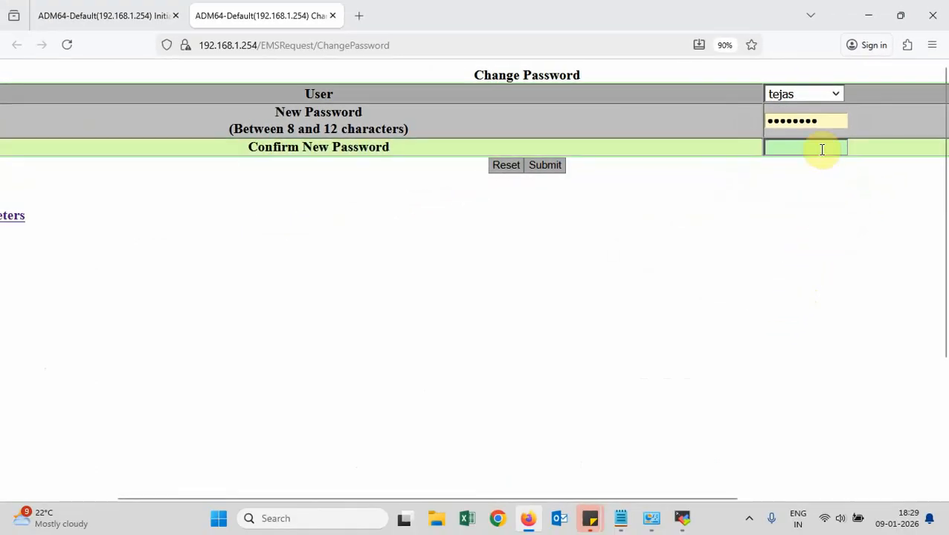
click(825, 94)
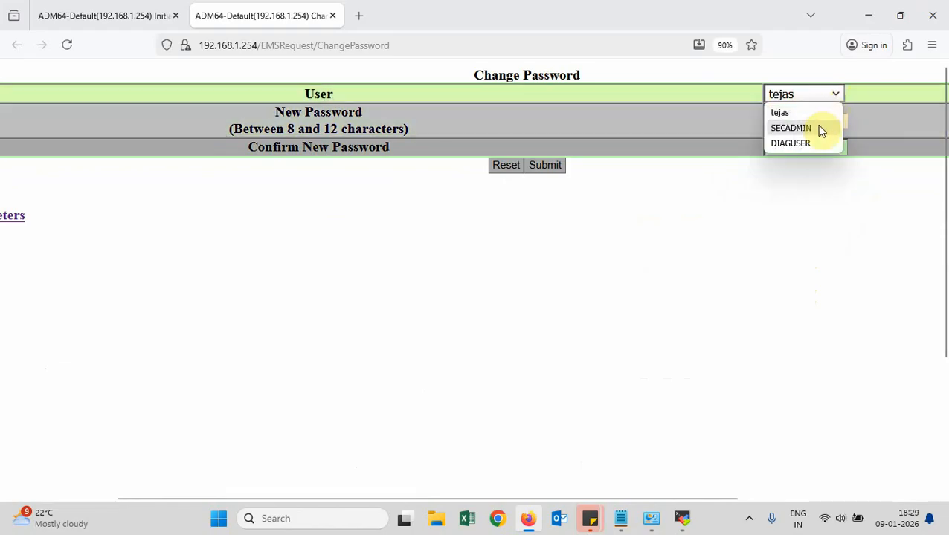
click(794, 226)
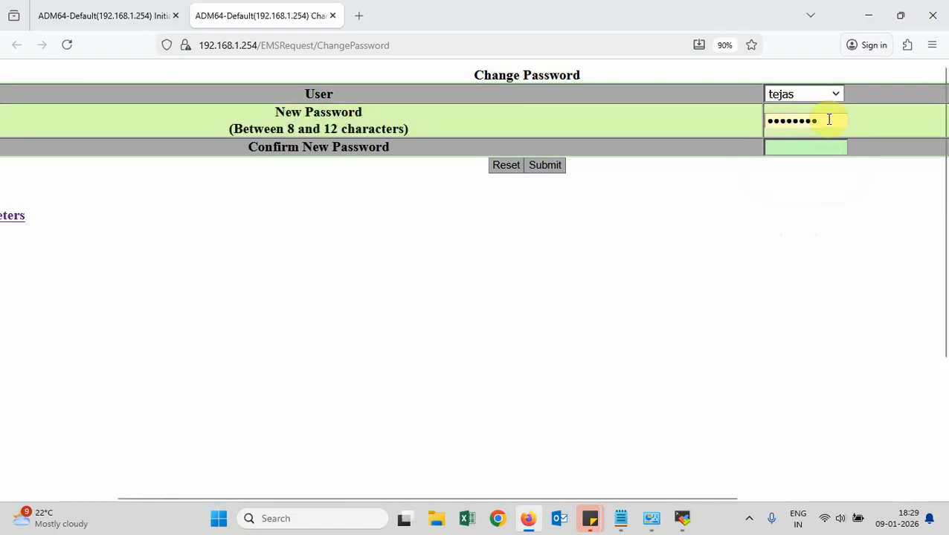
click(837, 98)
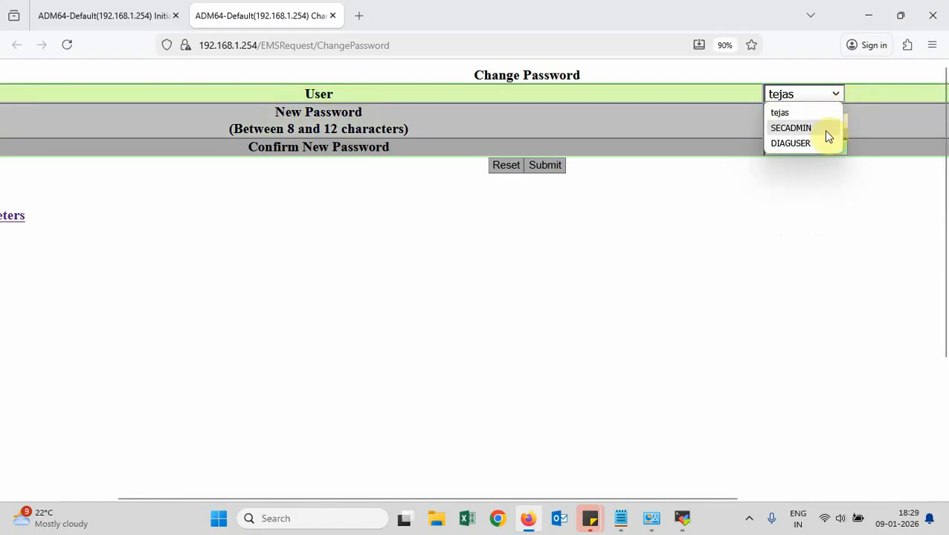
click(746, 288)
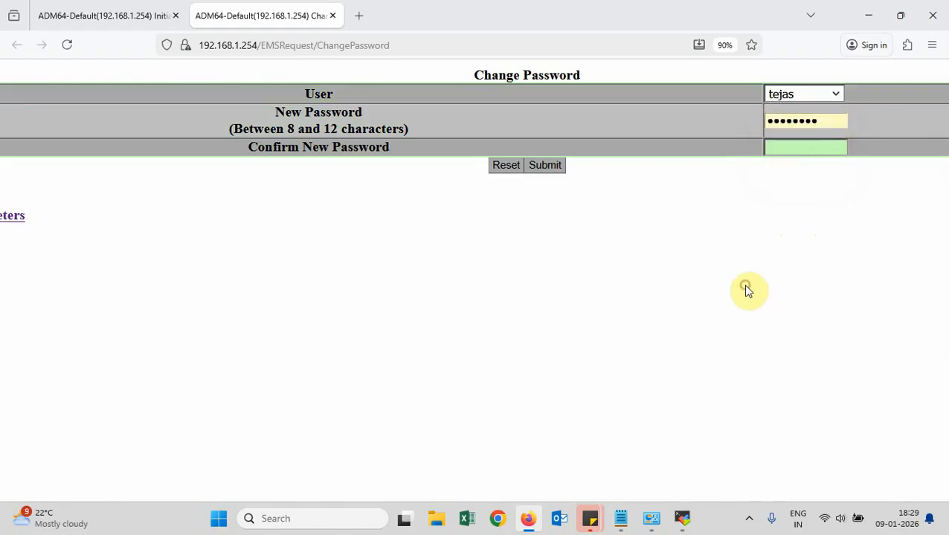
scroll(748, 291, left, 3)
scroll(748, 291, right, 3)
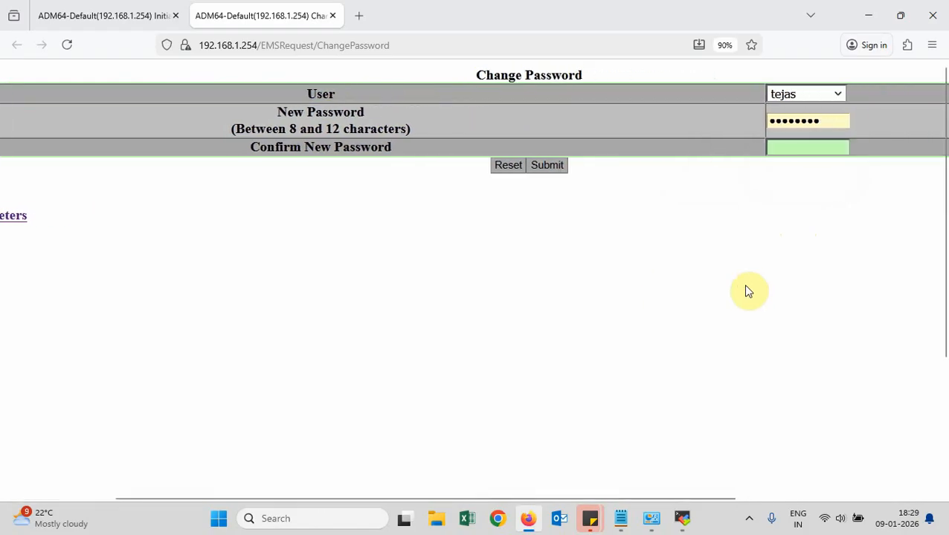
Re-enter tejas's new and confirm passwords, submit, and highlight the success message
click(780, 145)
click(831, 122)
key(BackSpace)
key(BackSpace)
text(••)
click(825, 146)
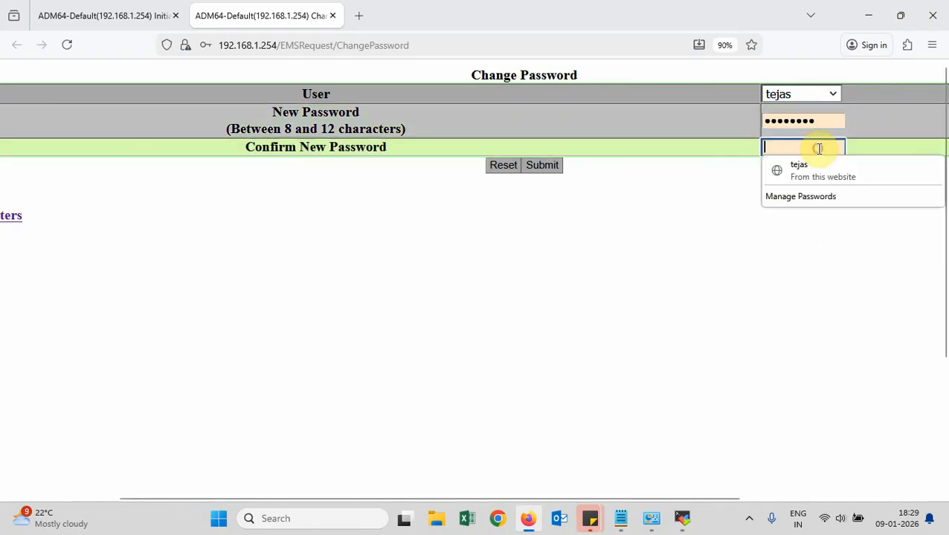
text(••••)
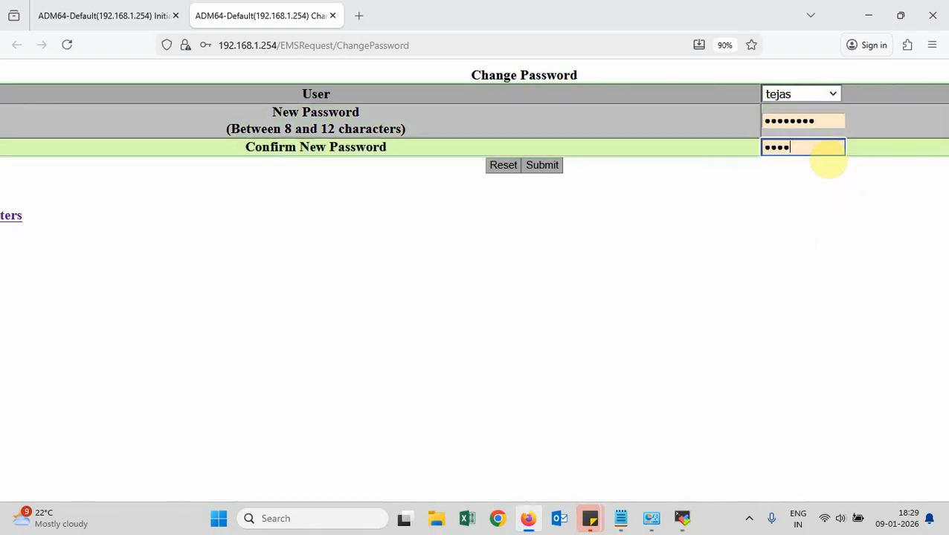
scroll(669, 163, right, 1)
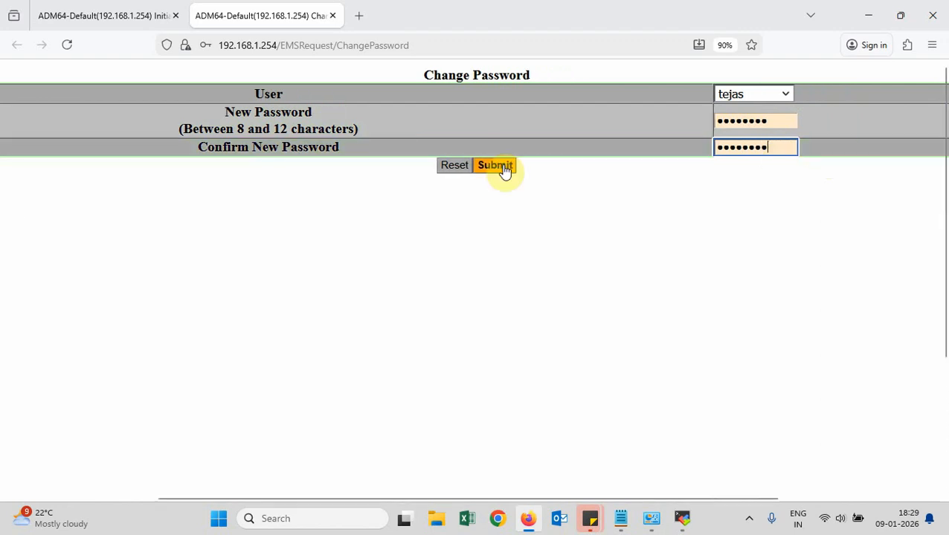
click(504, 169)
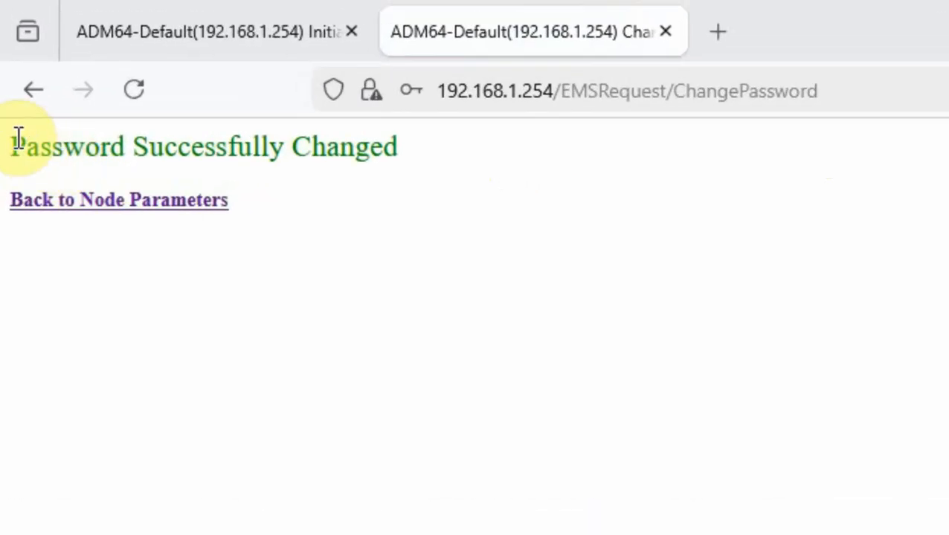
drag(11, 149, 431, 171)
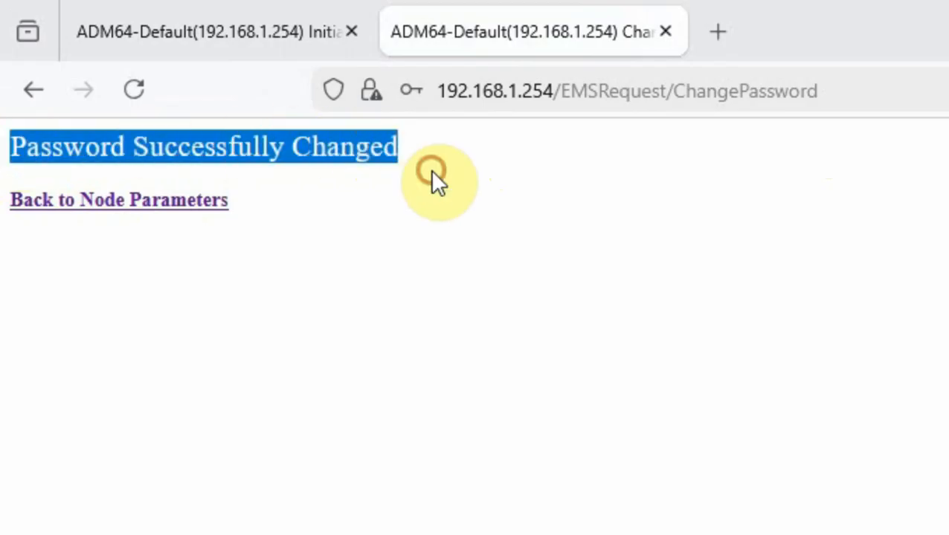
click(432, 173)
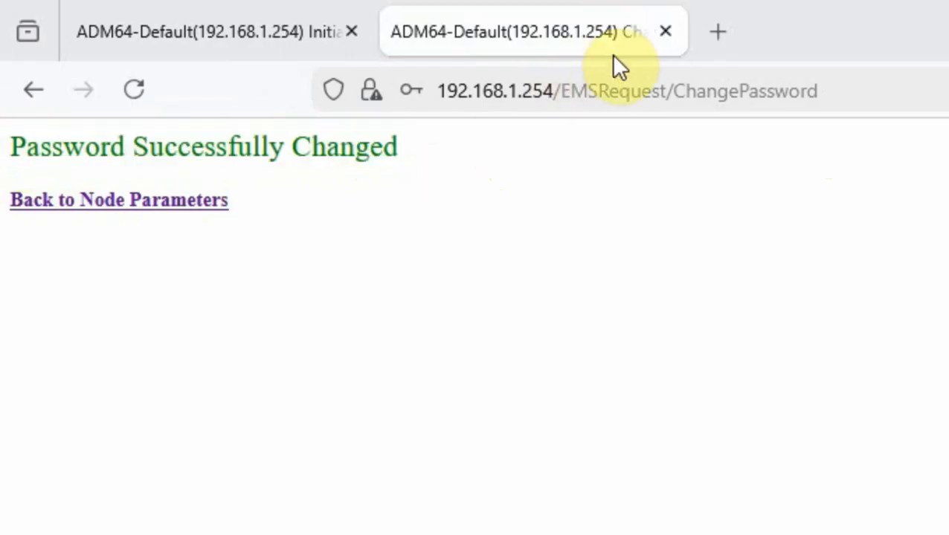
Close the old tab and reopen Security Initialization's Change Password page in a new tab
click(661, 33)
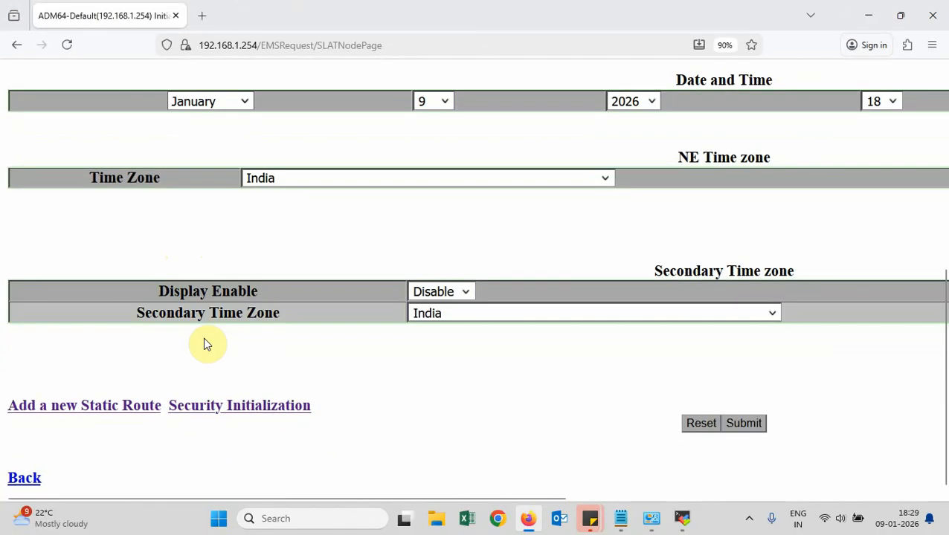
right_click(253, 409)
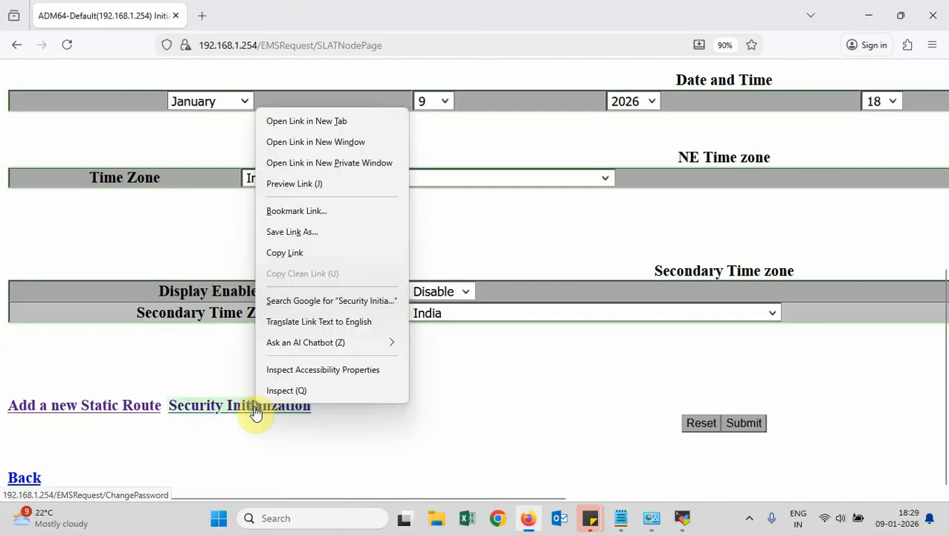
click(316, 124)
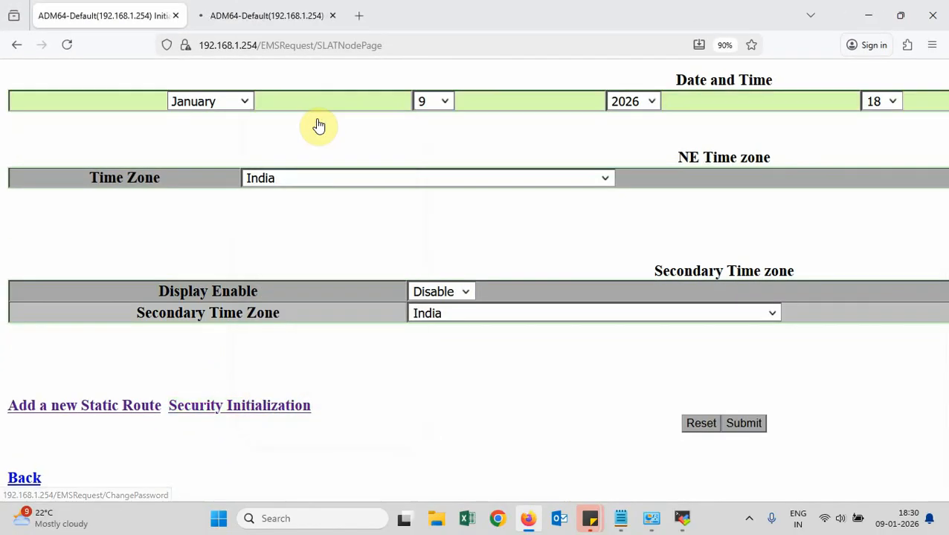
click(303, 21)
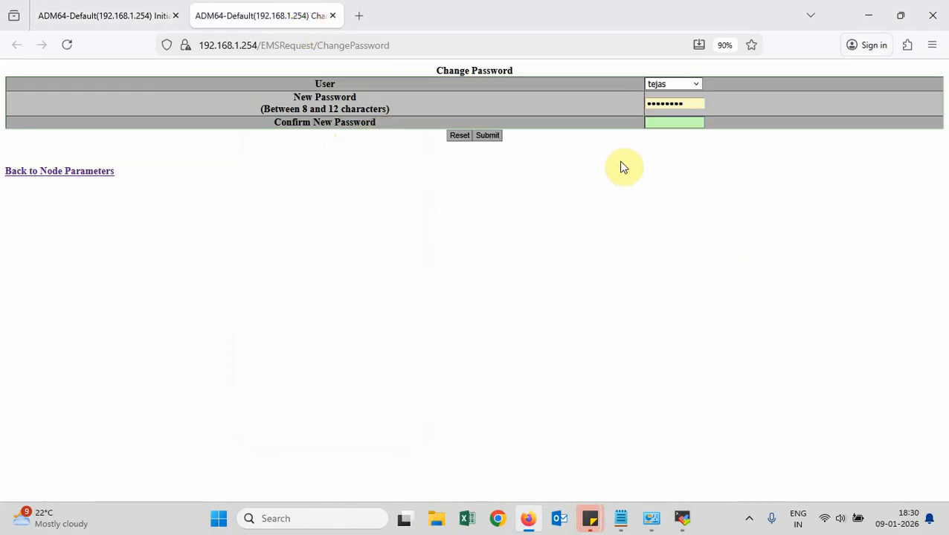
Change the SECADMIN password using the saved login, submit, and close the tab
click(694, 85)
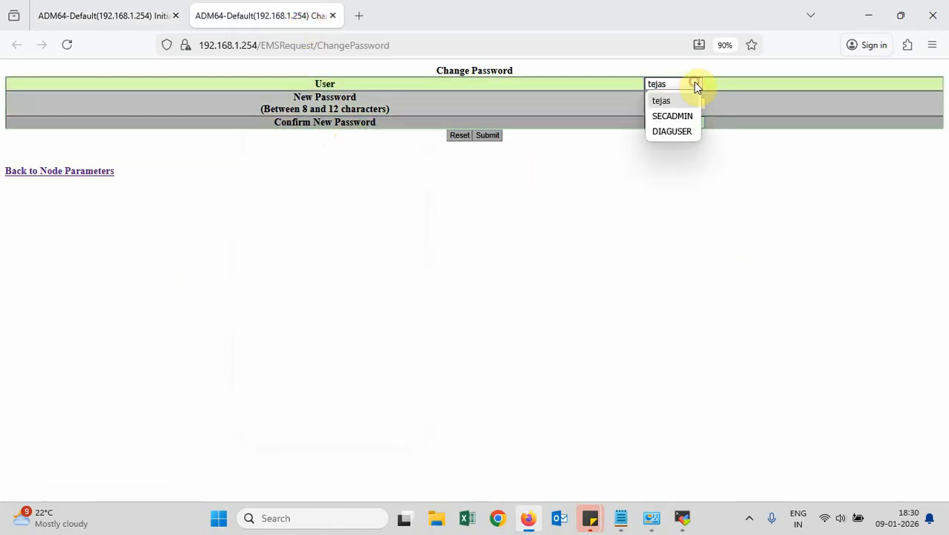
click(682, 119)
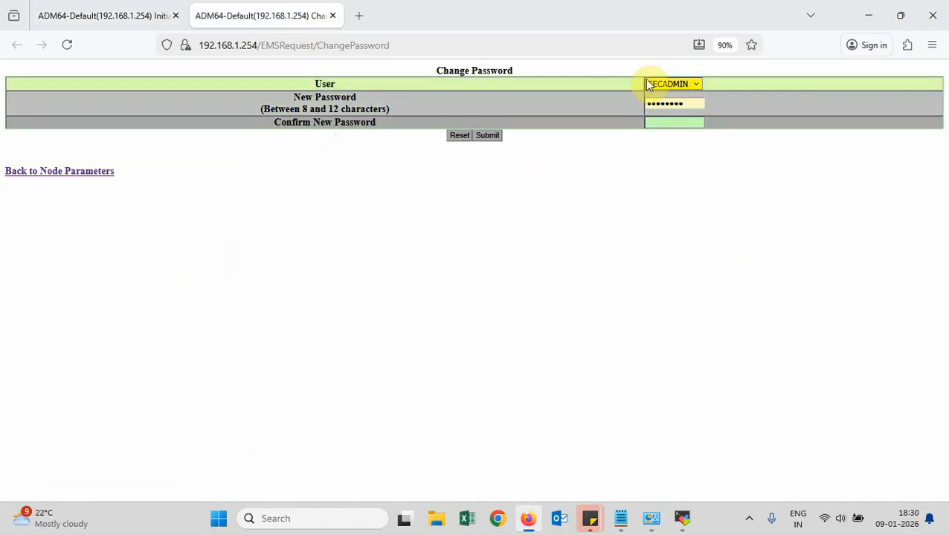
click(687, 103)
key(BackSpace)
key(BackSpace)
key(BackSpace)
key(BackSpace)
key(BackSpace)
key(BackSpace)
key(BackSpace)
key(BackSpace)
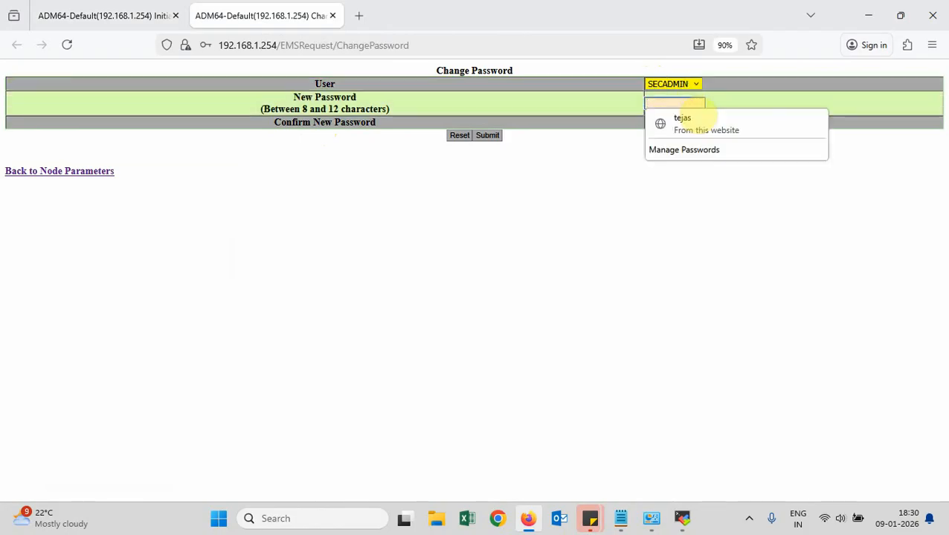
click(695, 123)
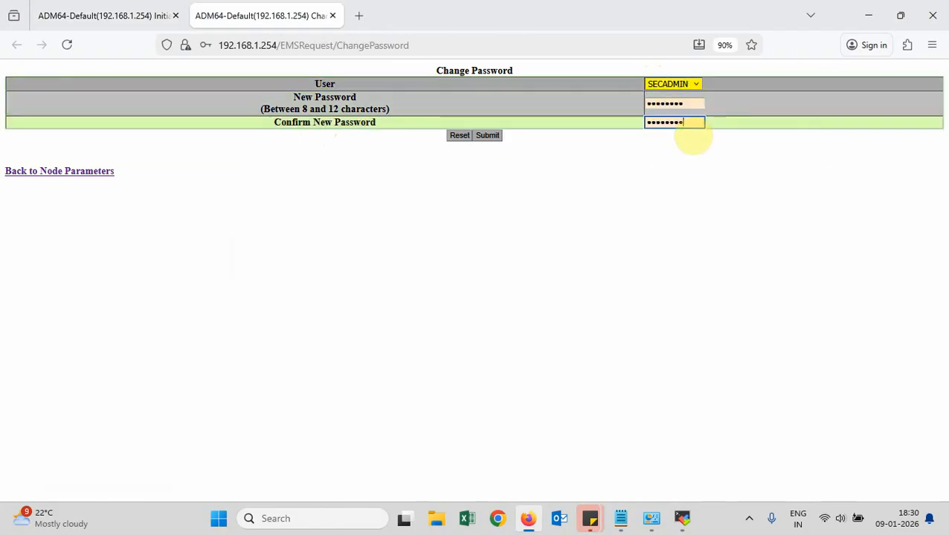
click(490, 137)
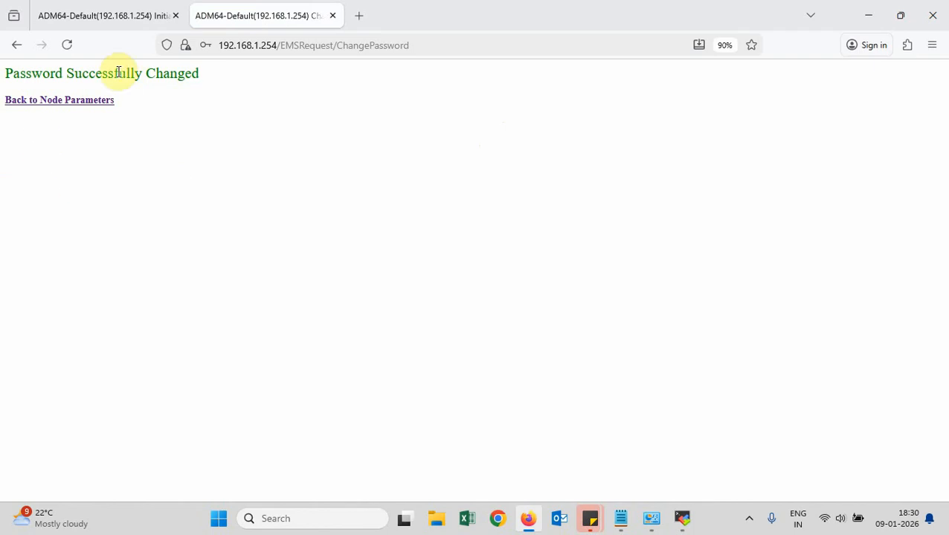
click(333, 17)
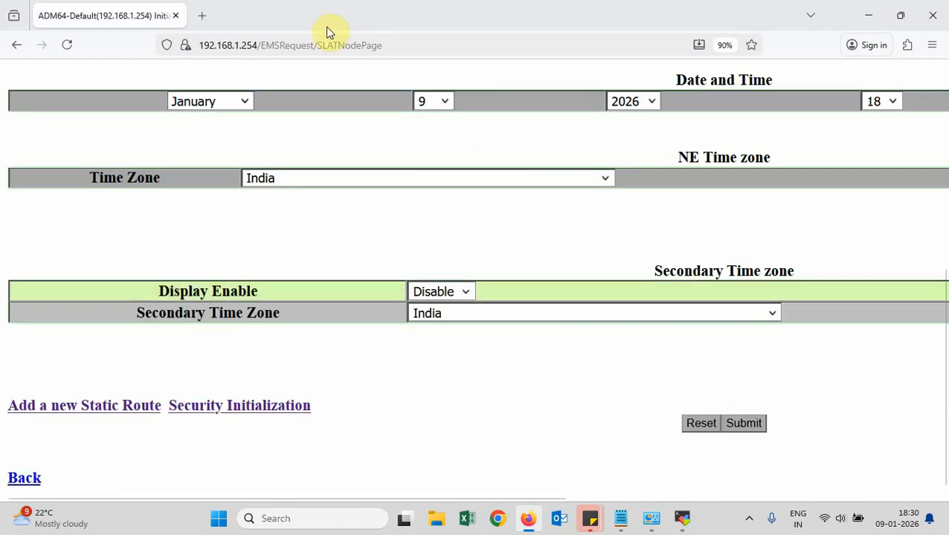
Open Security Initialization's Change Password page in a new tab
right_click(217, 416)
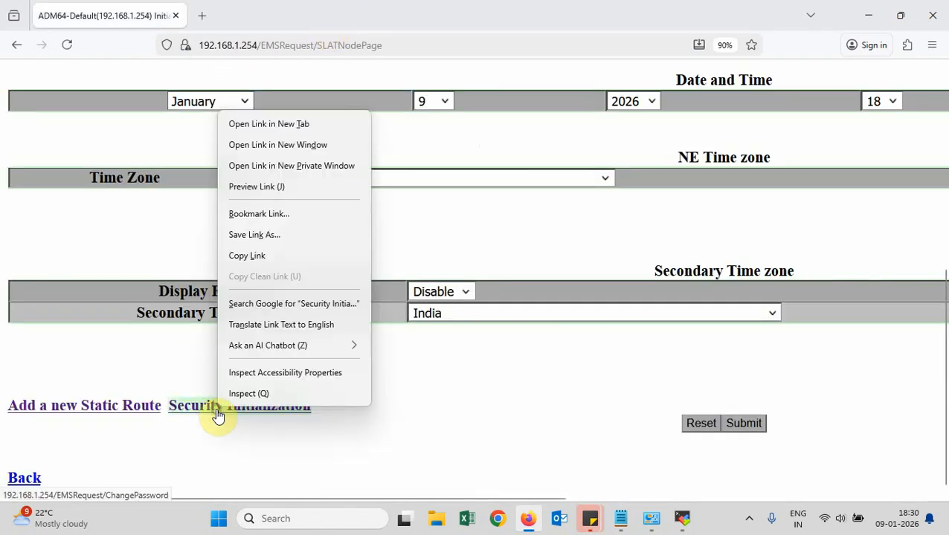
click(294, 124)
click(285, 16)
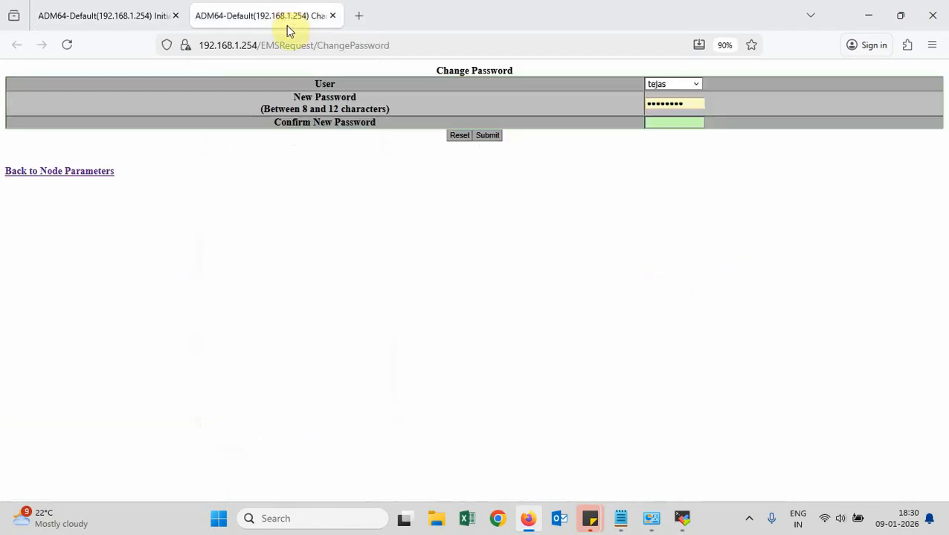
Pick DIAGUSER, fill New and Confirm Password, and submit the change
click(711, 84)
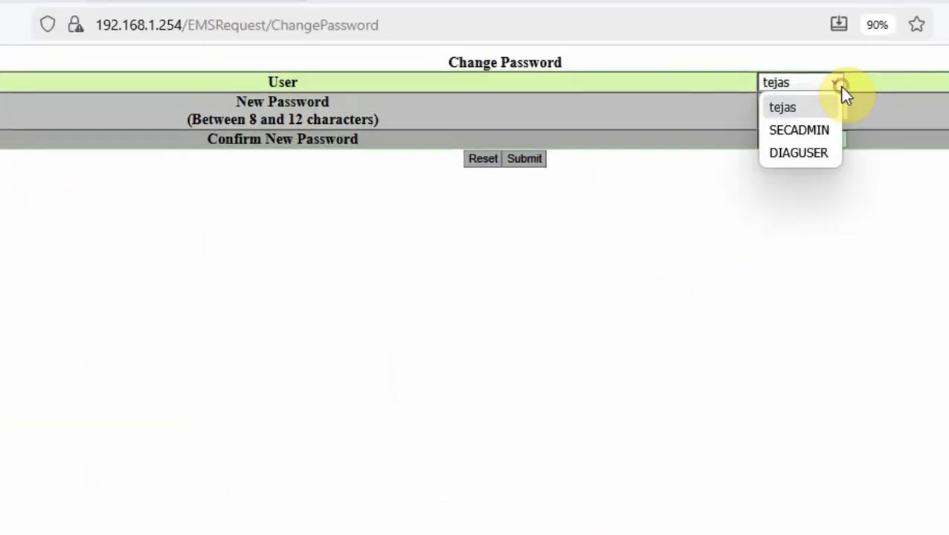
click(817, 156)
click(821, 119)
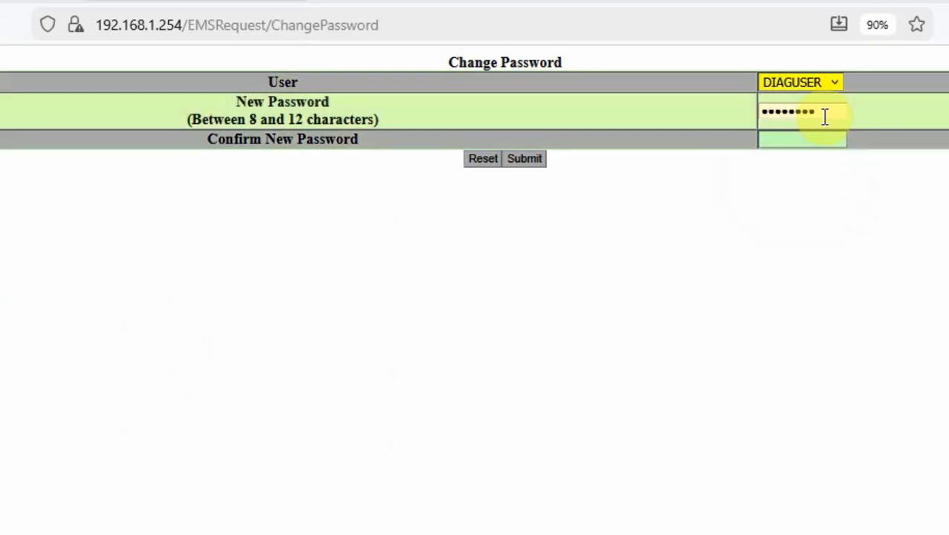
click(829, 142)
text(••••••)
text(•)
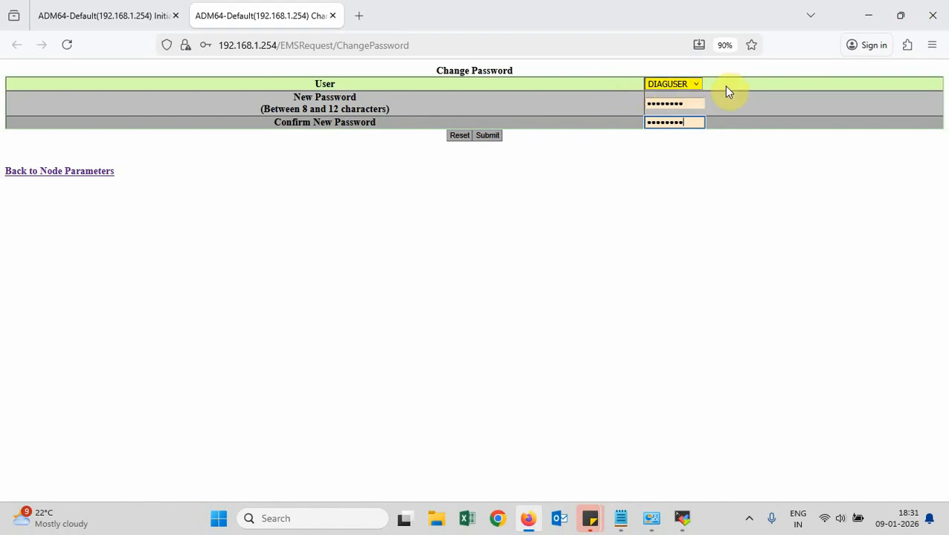
click(488, 137)
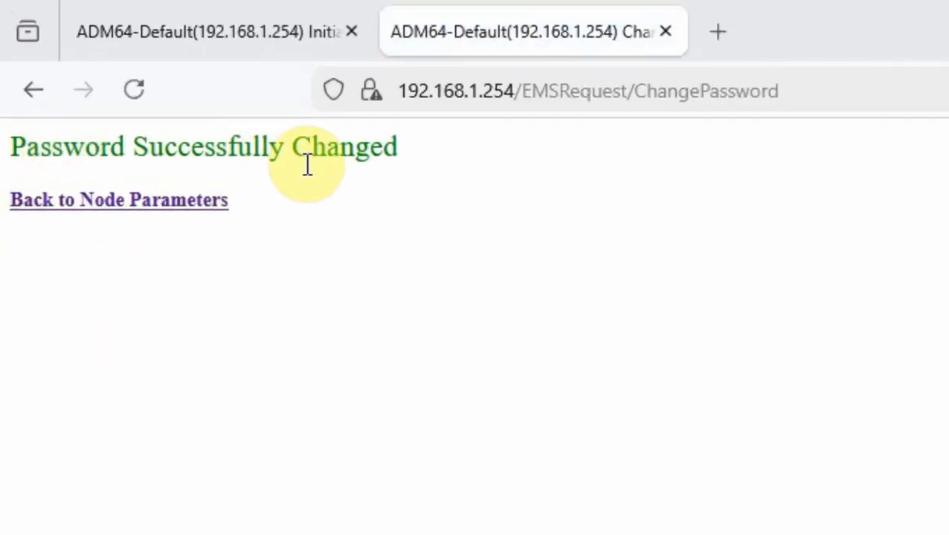
Scroll the SLATNodePage to its Submit button, then bring MobaXterm's ping to 192.168.1.254 forward
click(158, 28)
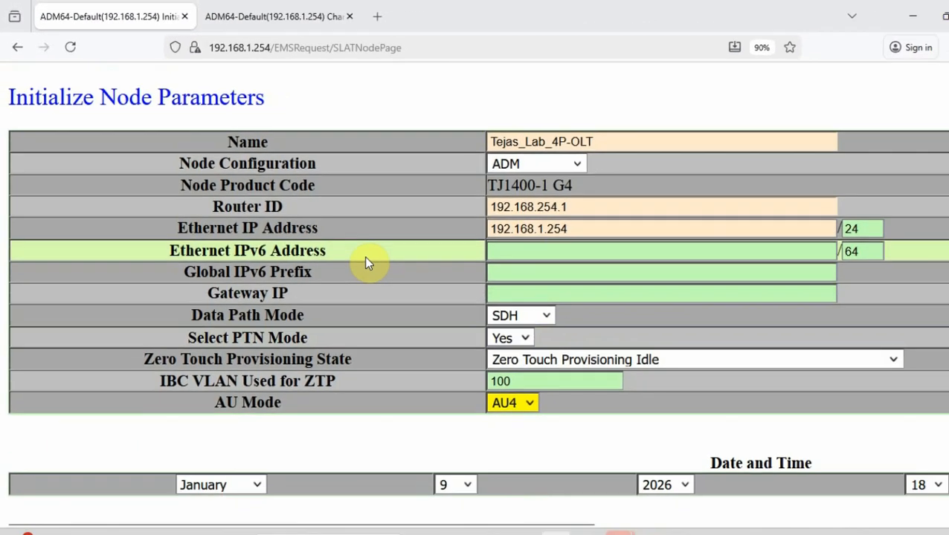
scroll(701, 500, down, 3)
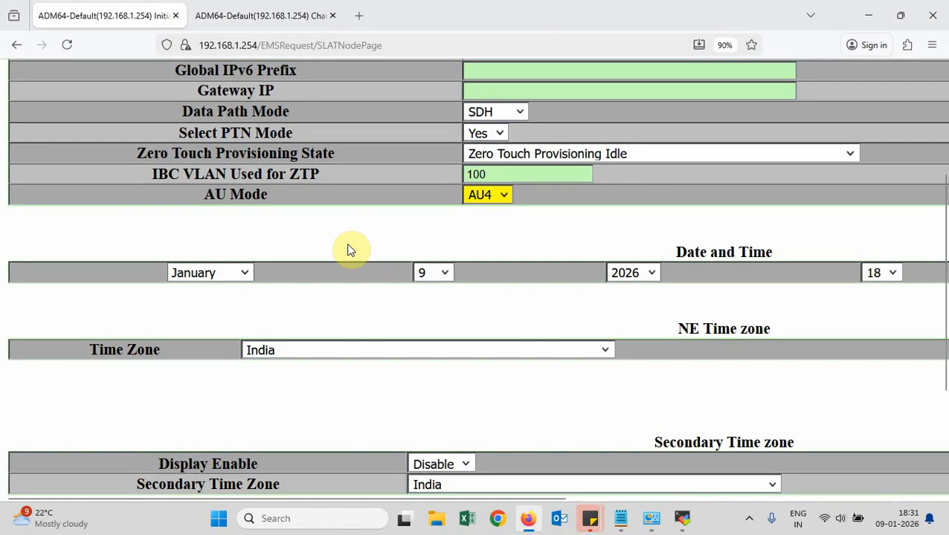
scroll(351, 250, down, 1)
scroll(350, 249, down, 3)
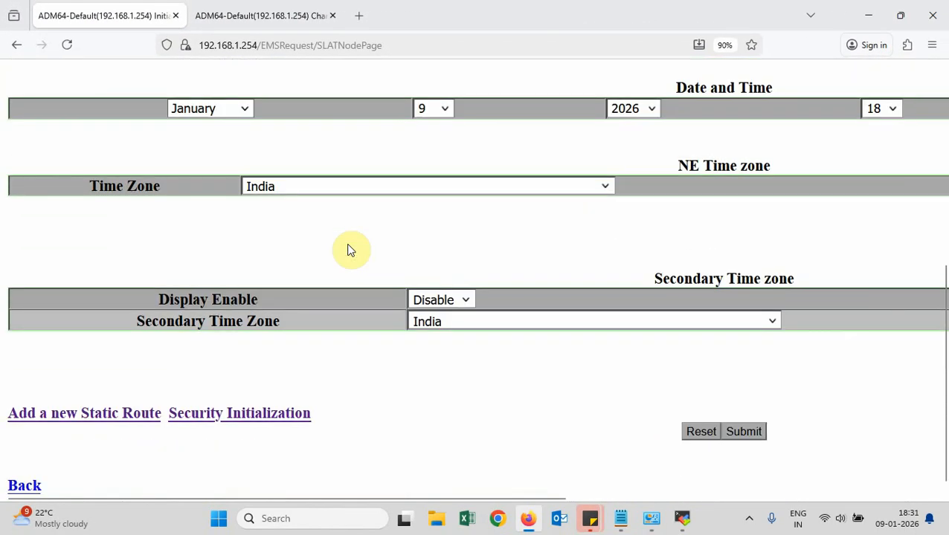
scroll(630, 418, up, 3)
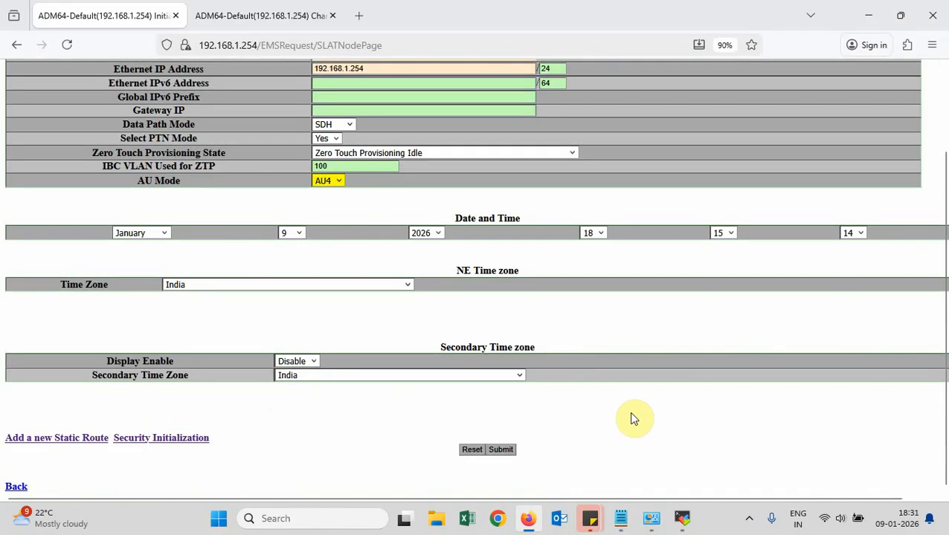
scroll(645, 406, down, 3)
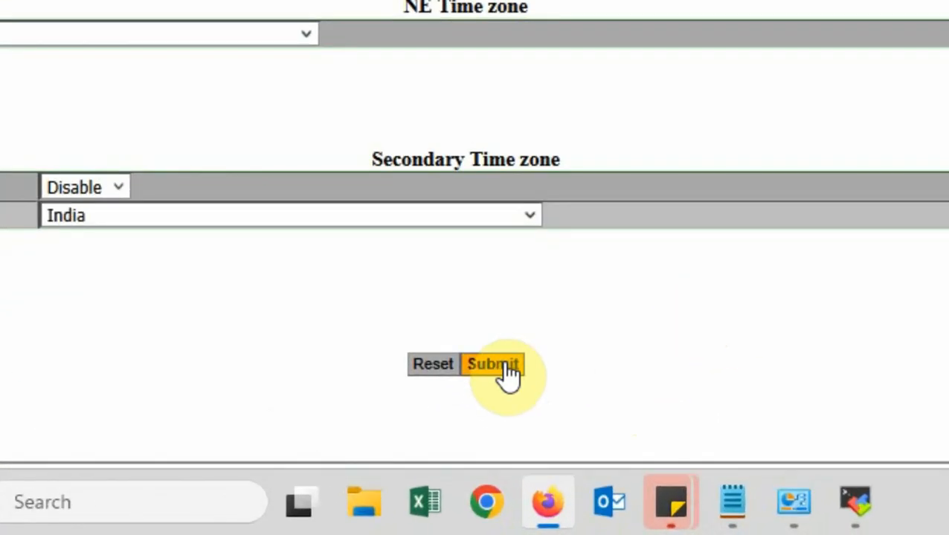
click(859, 503)
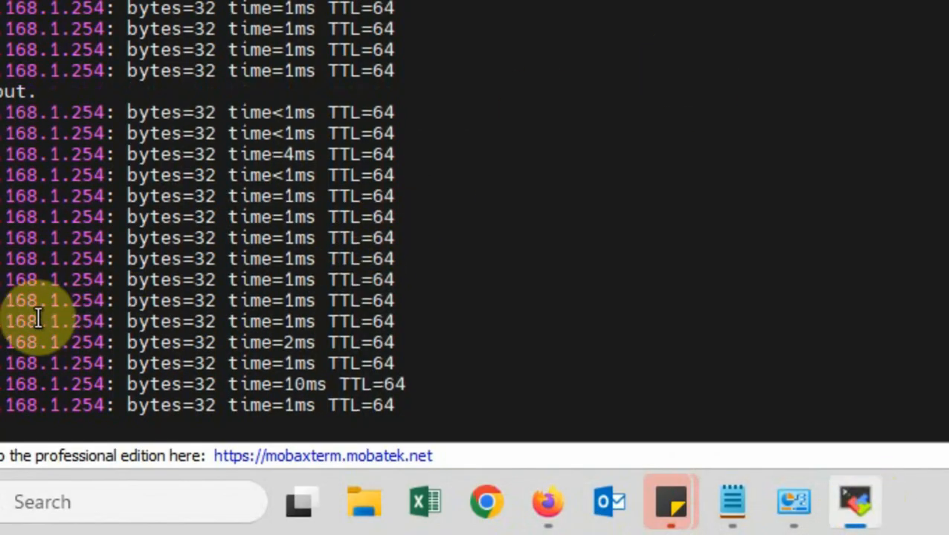
Submit the node parameters, accept the valid modifications, and watch the OLT ping drop
key(alt+Tab)
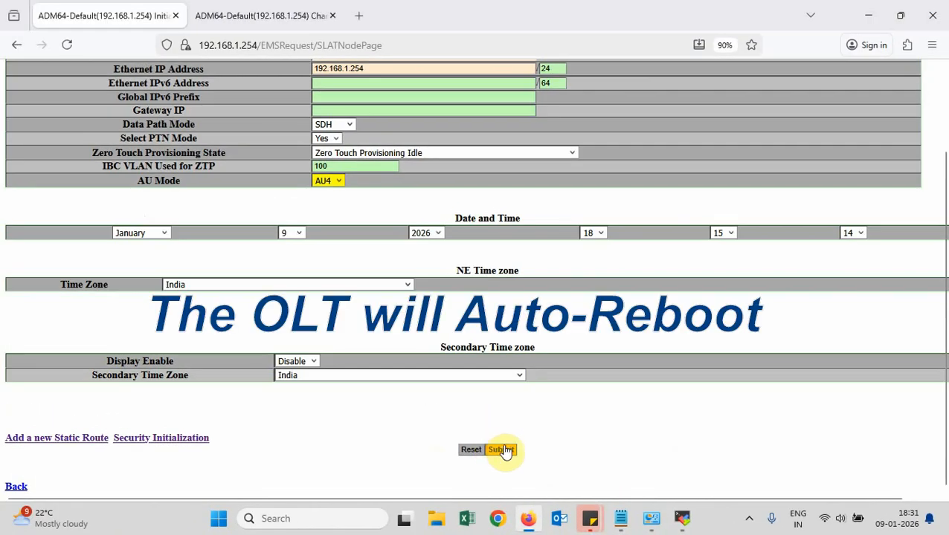
click(495, 386)
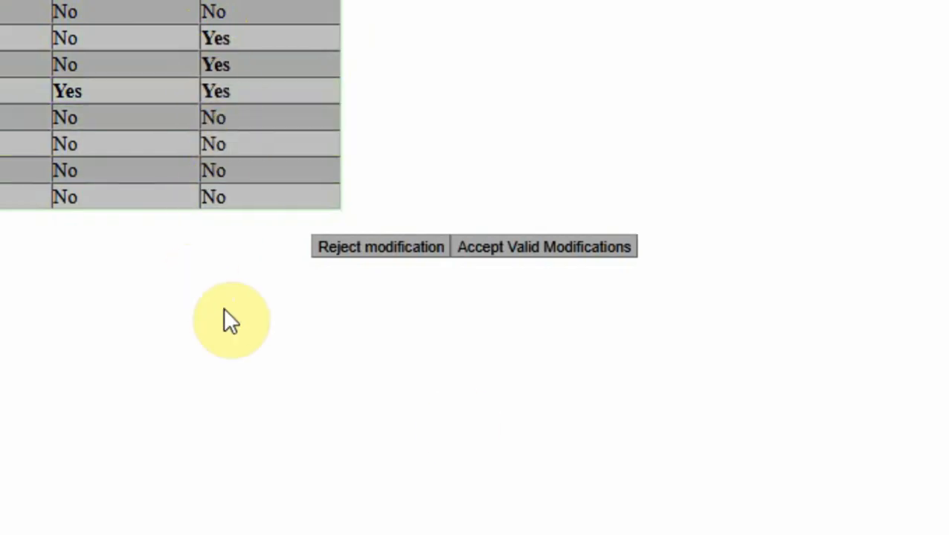
click(601, 264)
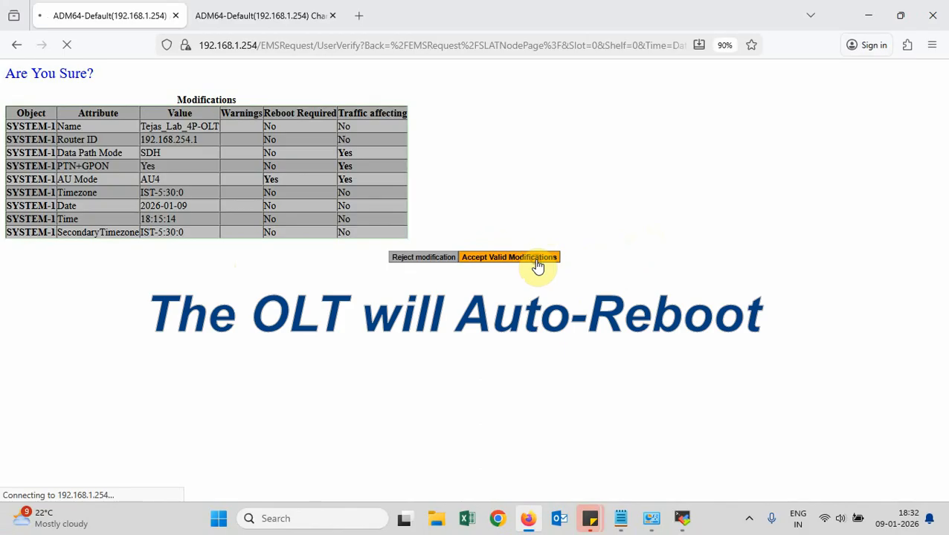
click(681, 523)
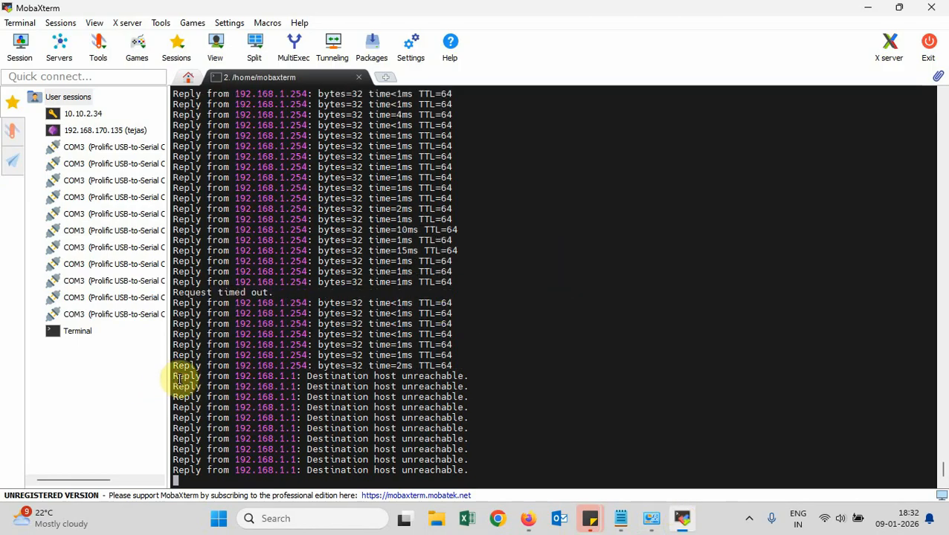
Inspect the 'Destination host unreachable' ping lines, then return to Firefox
drag(175, 376, 401, 416)
click(598, 336)
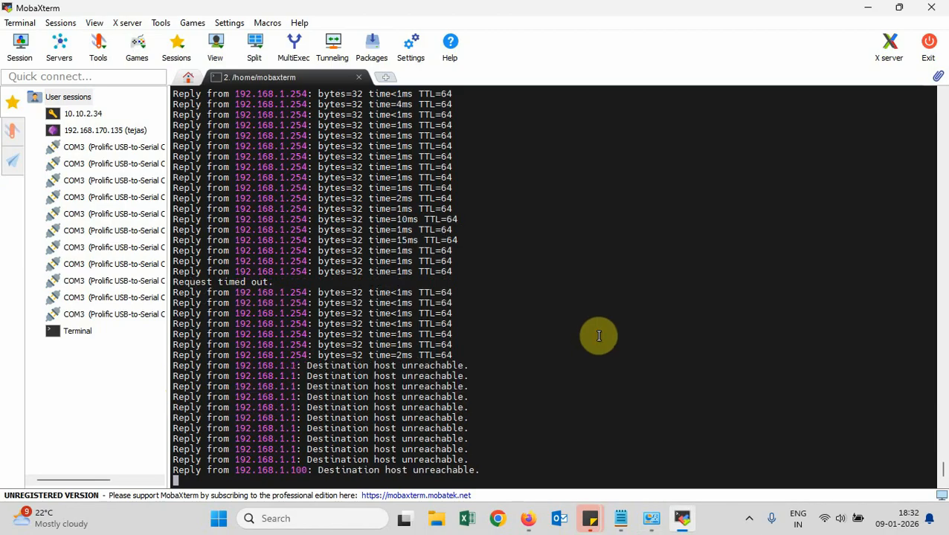
key(alt+Tab)
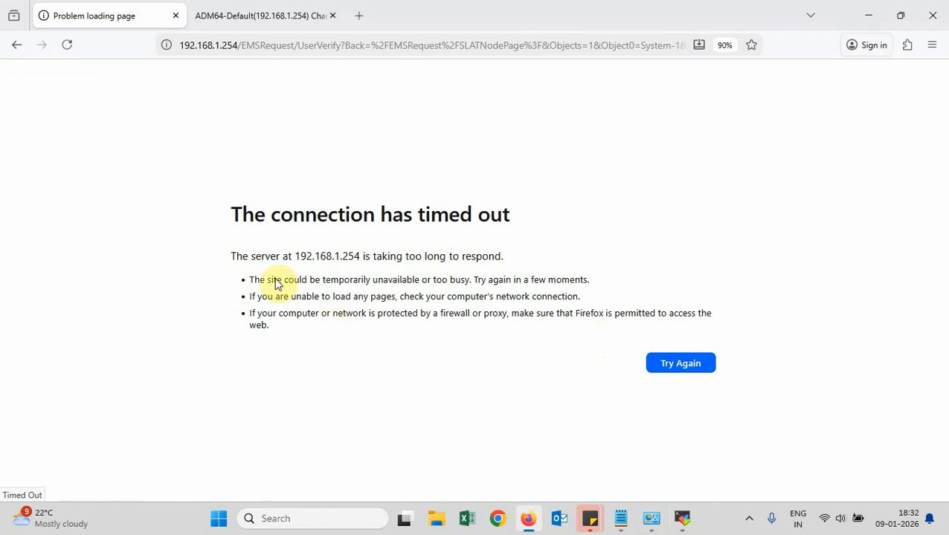
Close the old ADM64-Default tab and recheck the ping replies from 192.168.1.254
drag(231, 214, 520, 328)
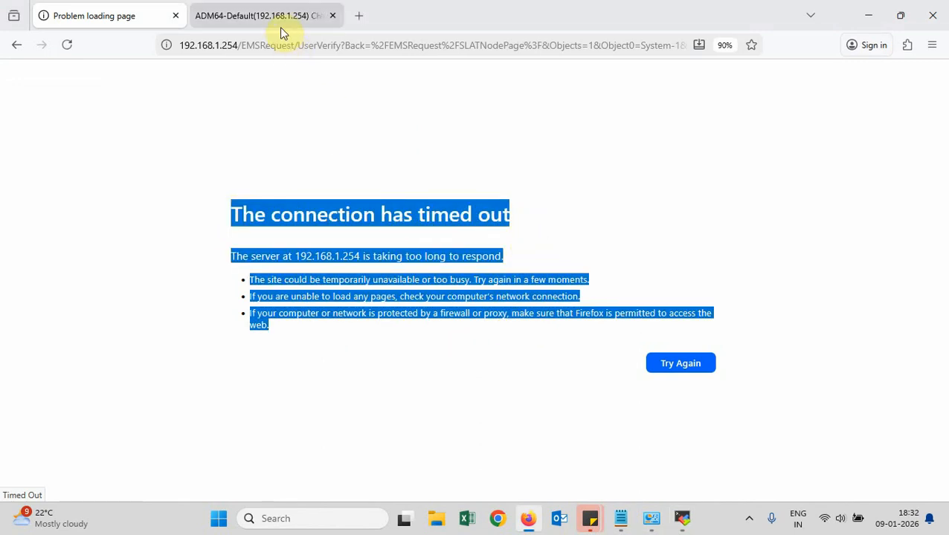
click(332, 16)
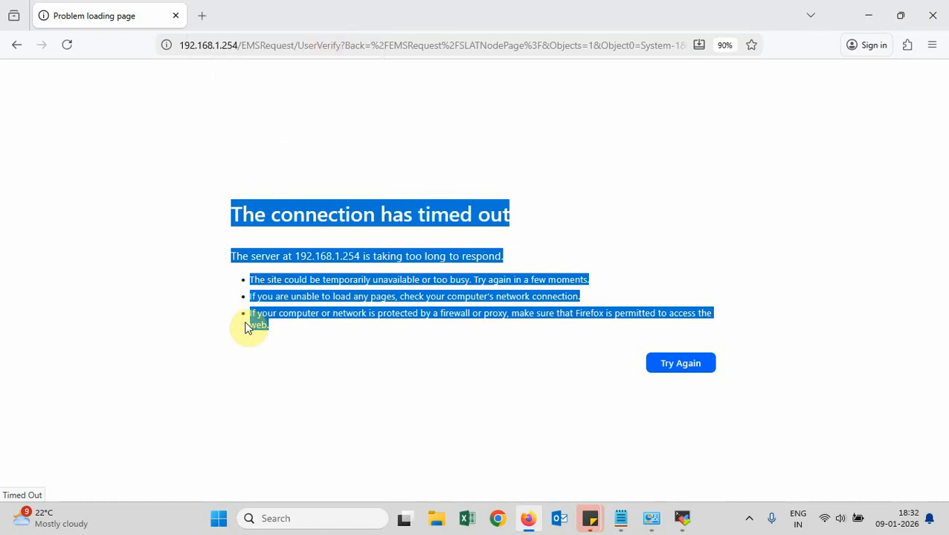
click(415, 400)
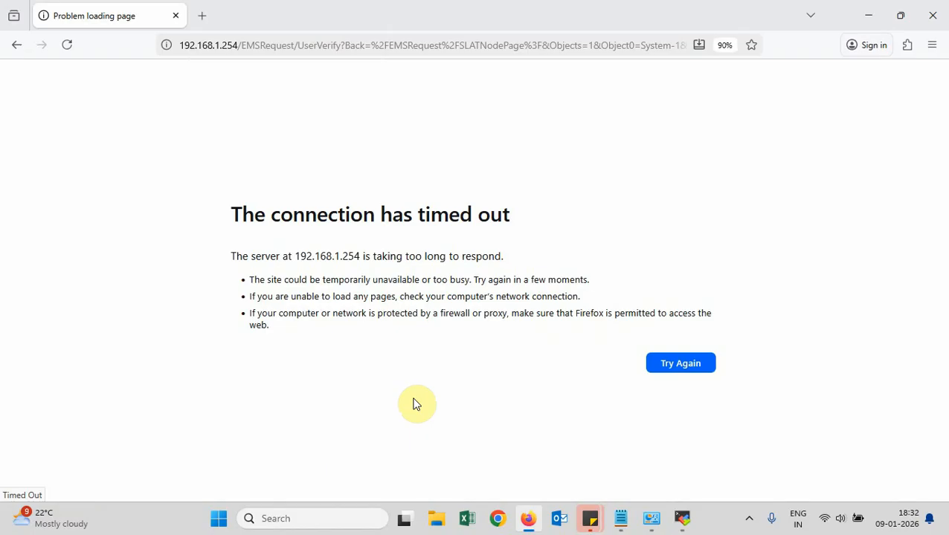
key(alt+Tab)
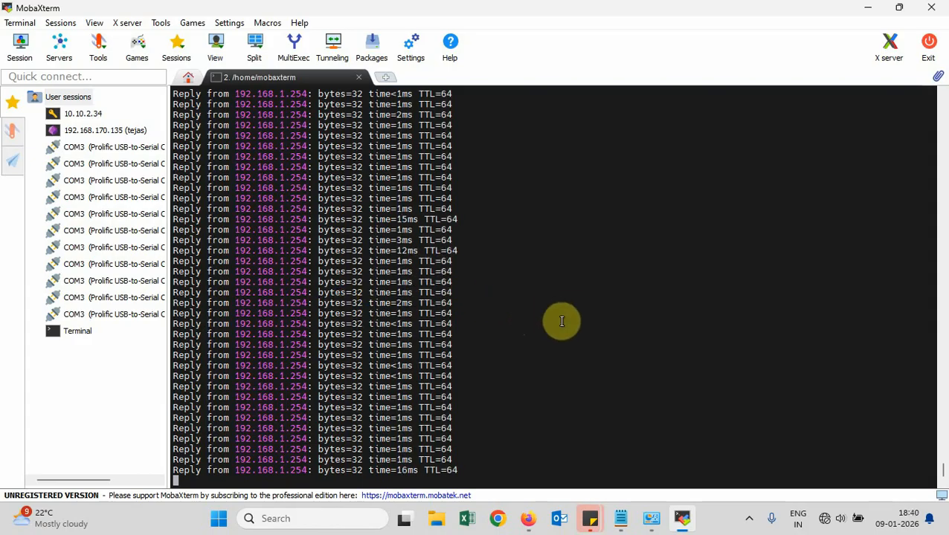
key(alt+Tab)
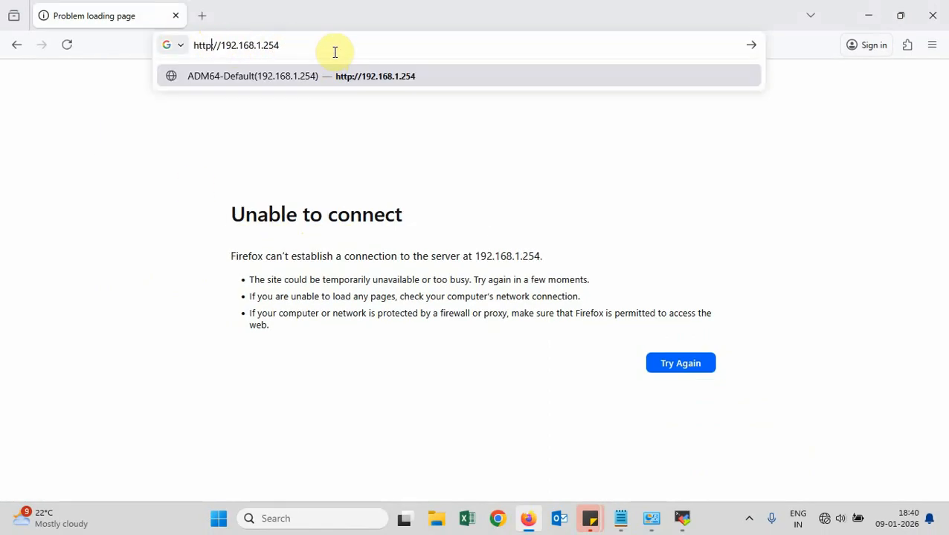
text(s:)
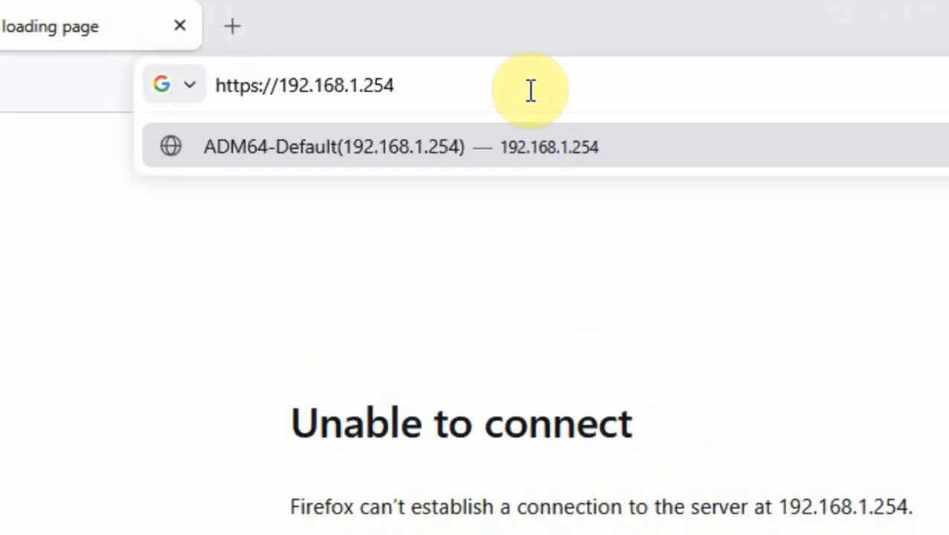
key(Return)
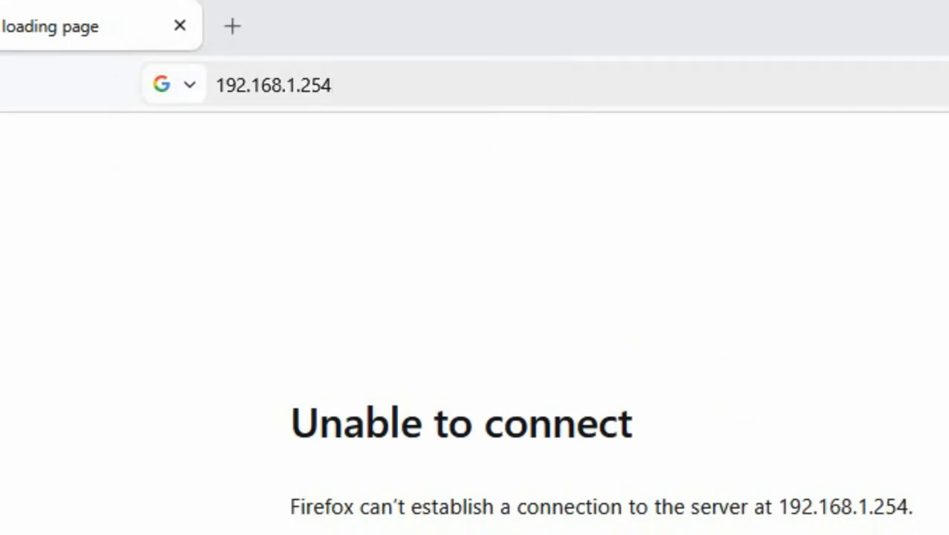
key(alt+Tab)
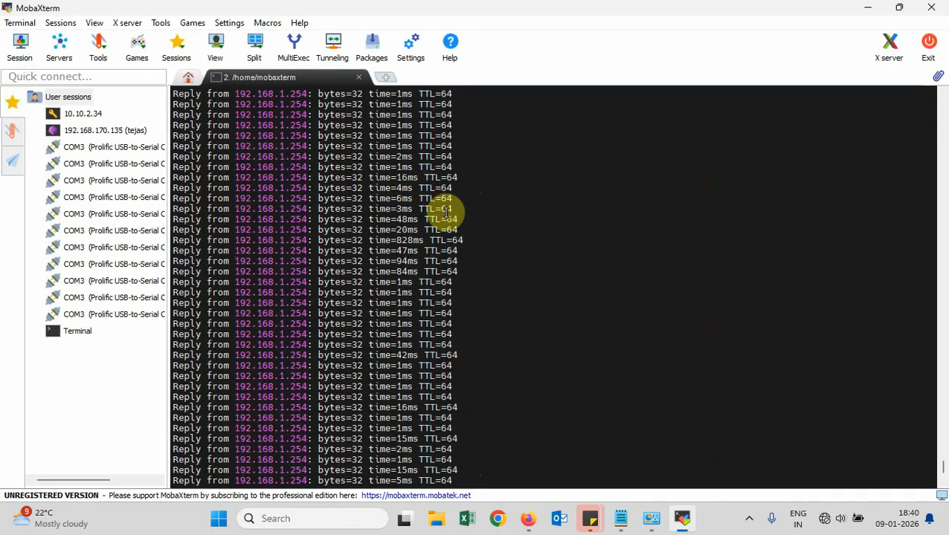
scroll(445, 218, down, 5)
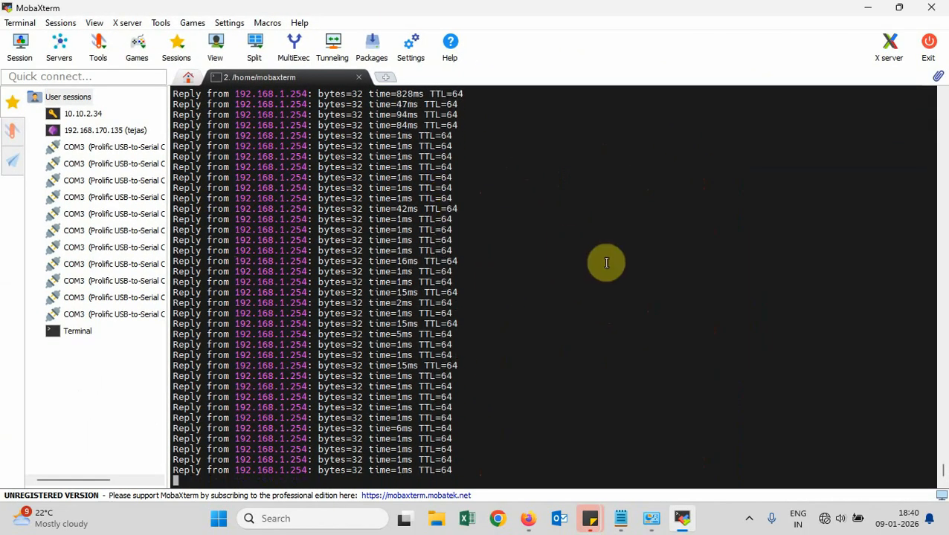
key(alt+Tab)
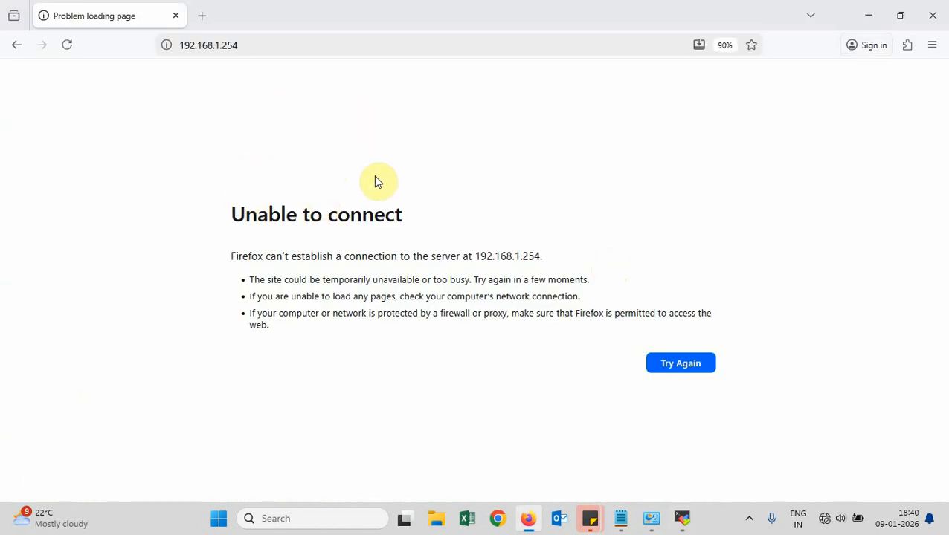
click(67, 44)
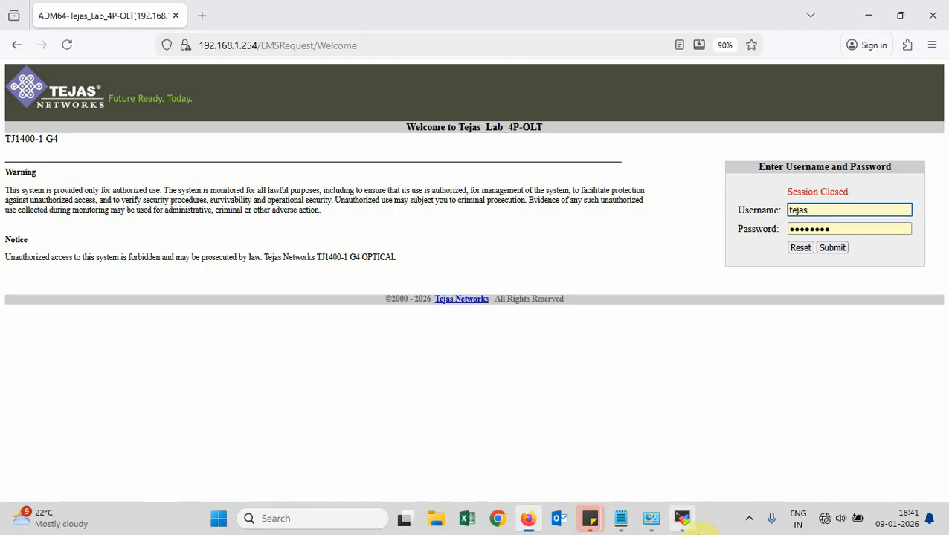
Minimize MobaXterm, highlight the 'Welcome to Tejas_Lab_4P-OLT' title, and focus the Username field
mouse_move(688, 528)
click(706, 465)
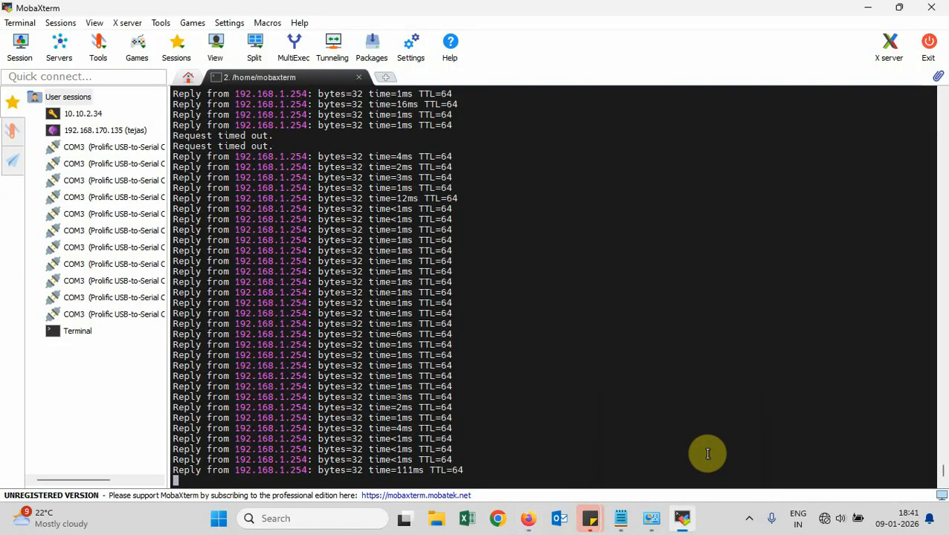
click(867, 8)
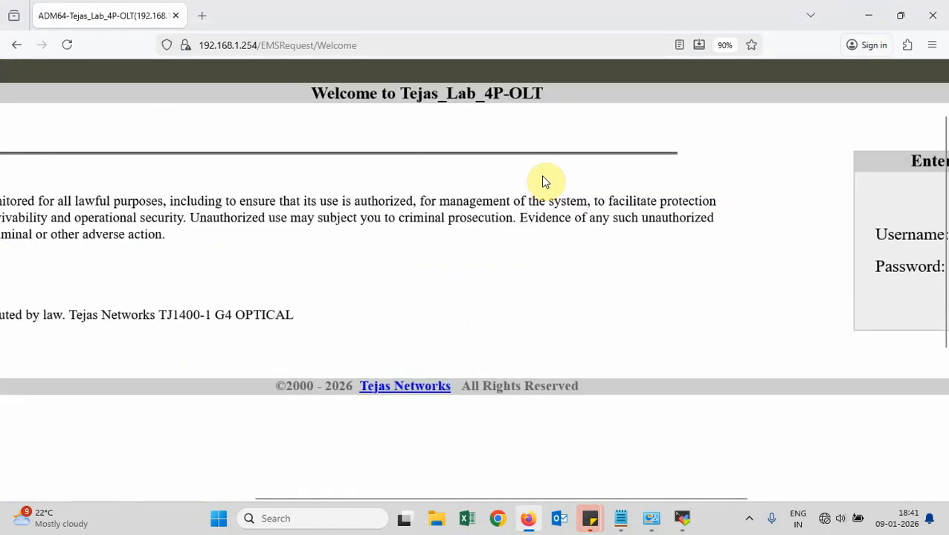
scroll(545, 183, up, 5)
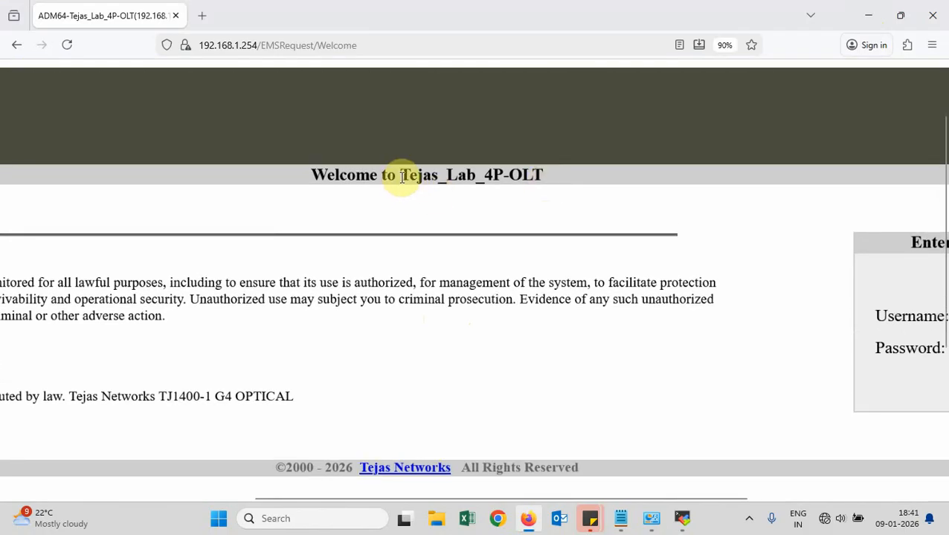
drag(313, 174, 541, 176)
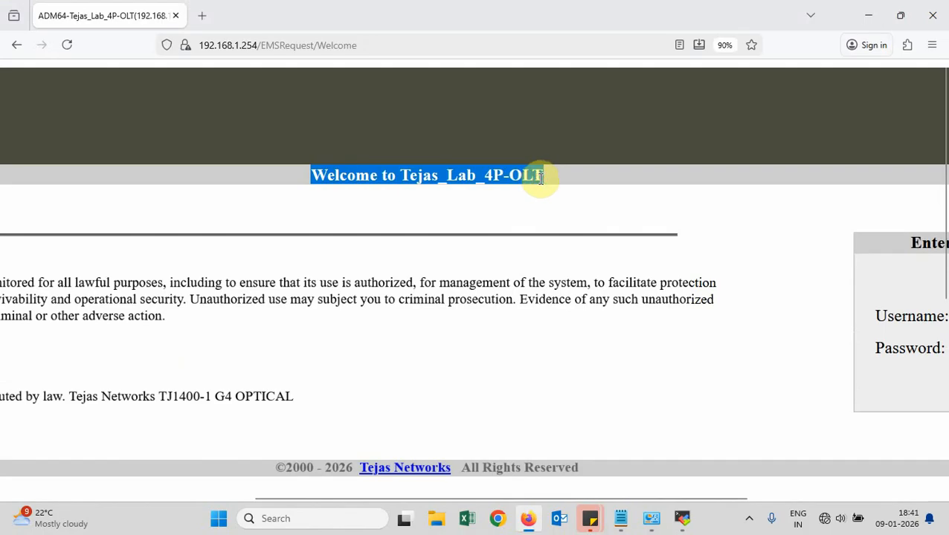
click(541, 177)
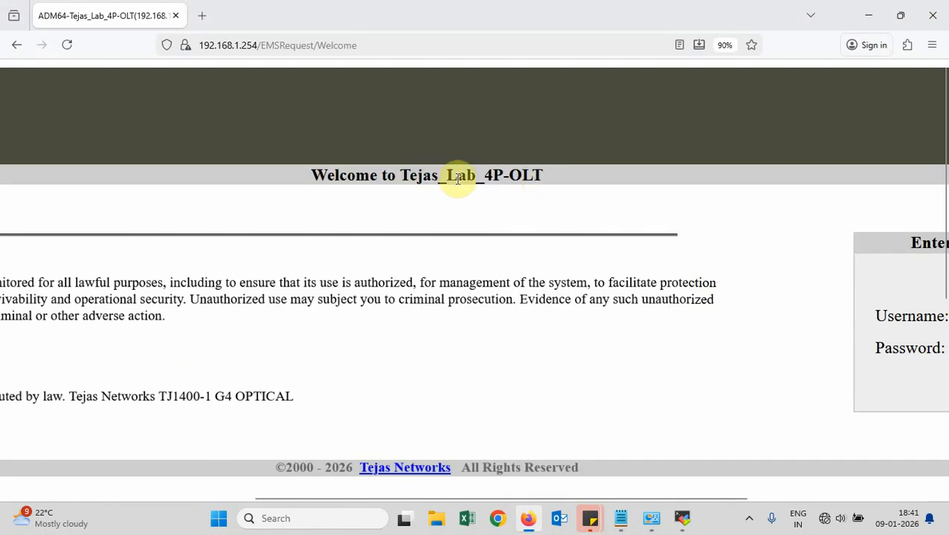
drag(404, 174, 543, 179)
scroll(572, 220, right, 5)
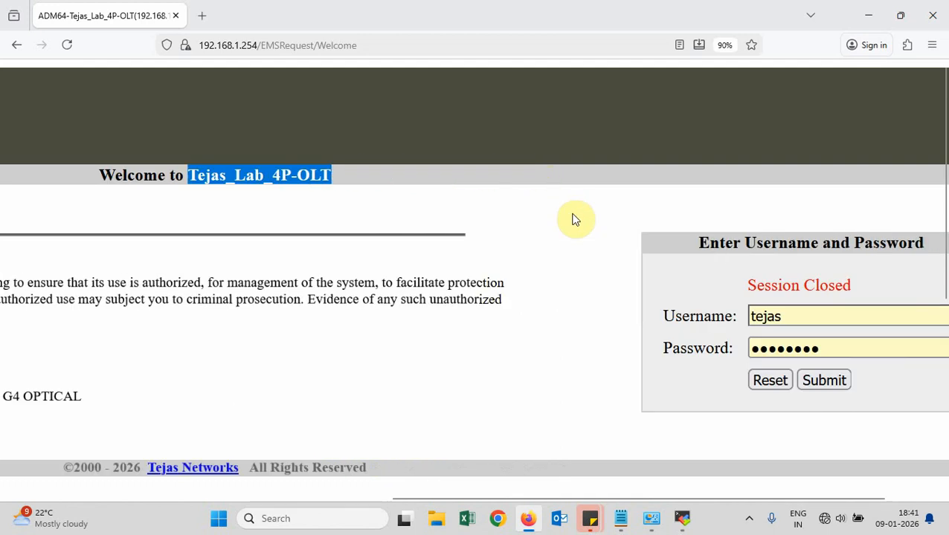
click(742, 313)
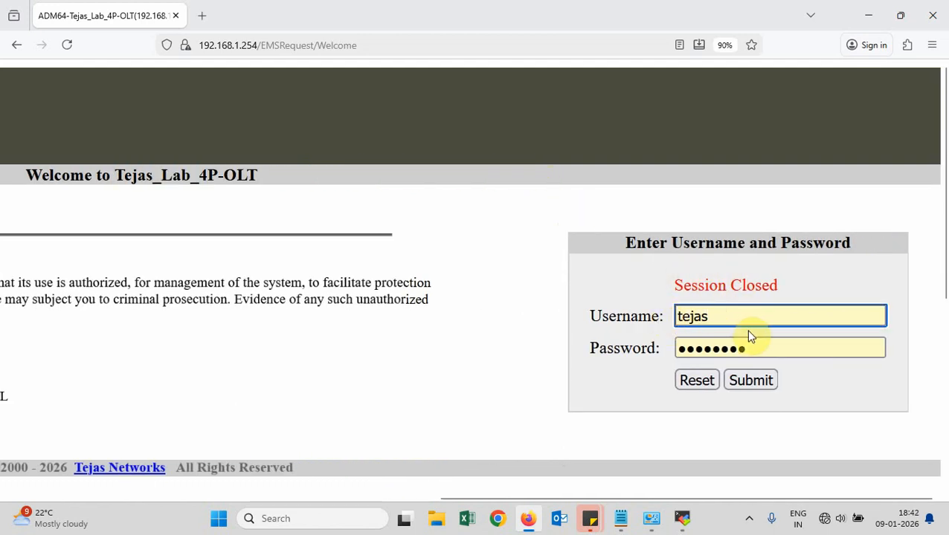
Log in and highlight the NE Information heading for node Tejas_Lab_4P-OLT
click(756, 382)
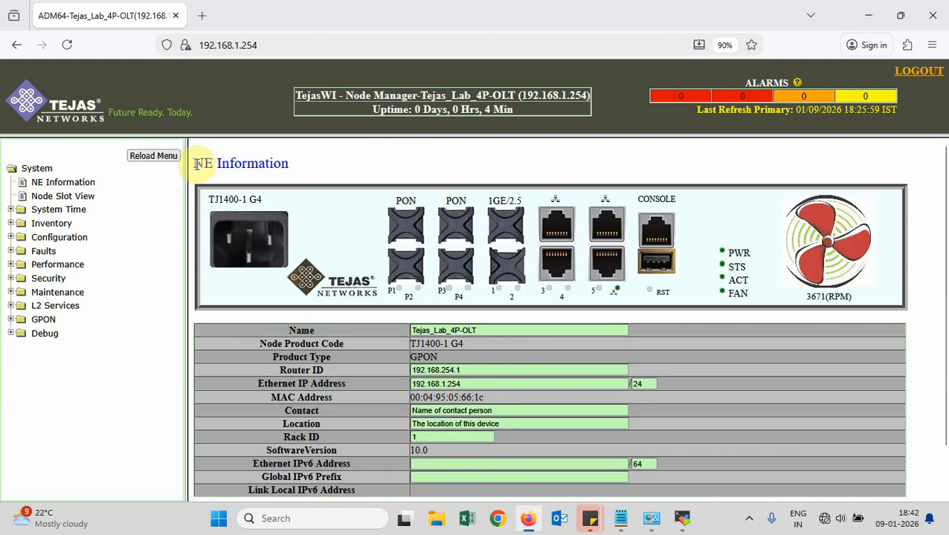
drag(195, 163, 297, 166)
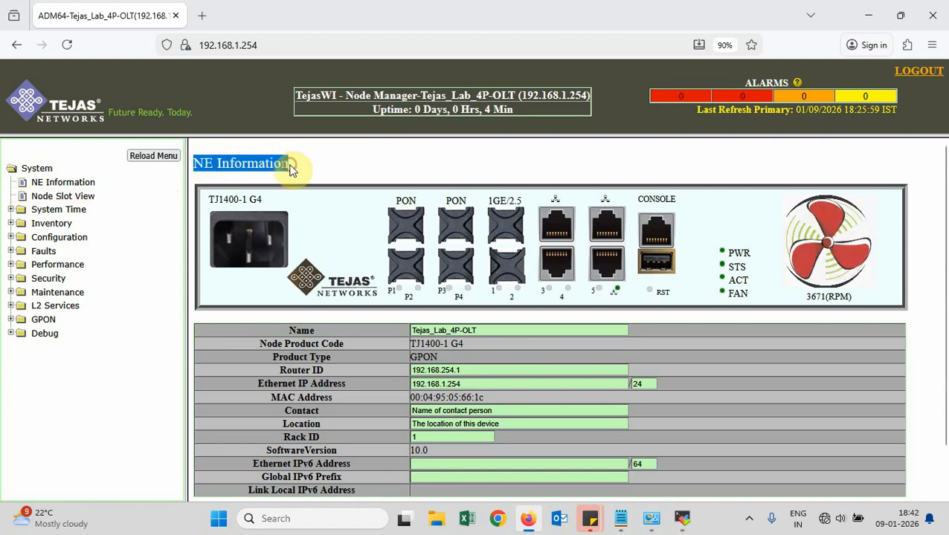
click(290, 170)
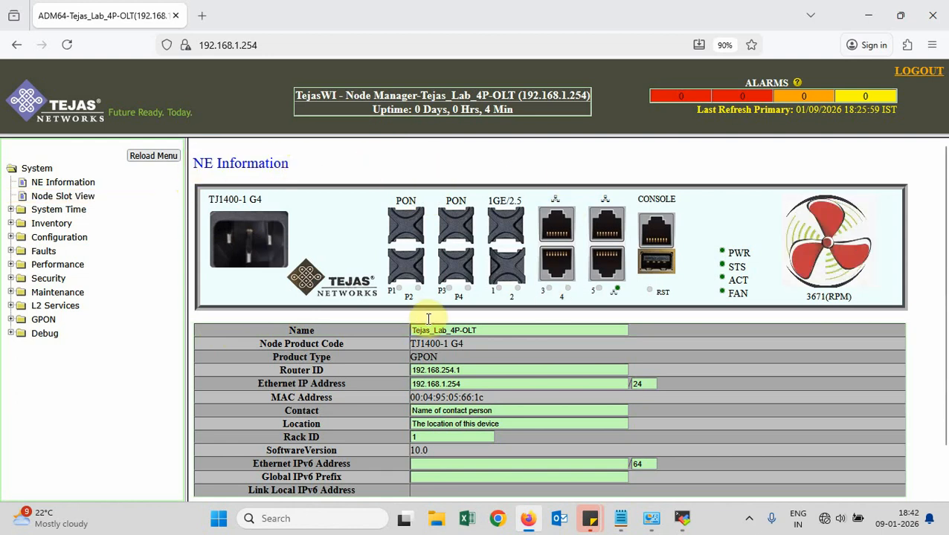
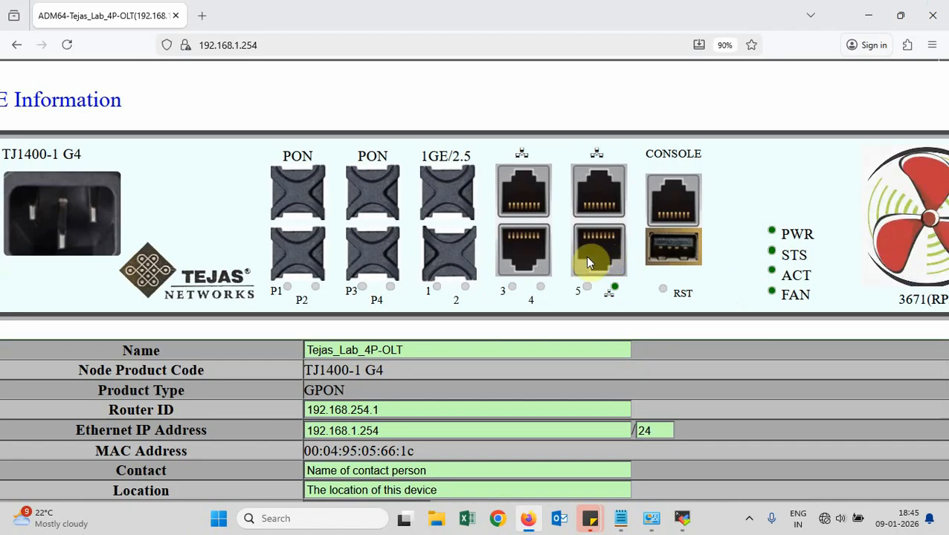
Review the NE Information page, highlighting the Router ID label and node MAC address
scroll(602, 259, down, 3)
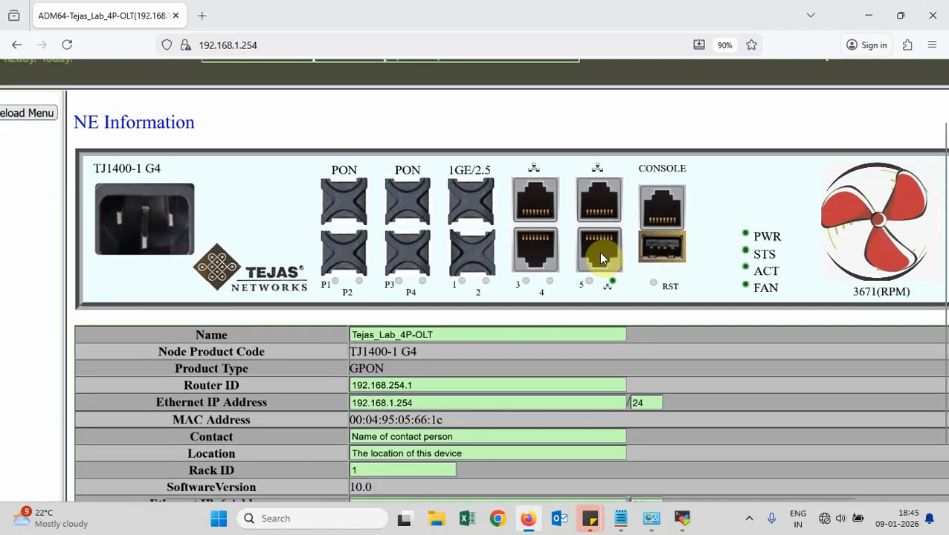
scroll(602, 259, down, 3)
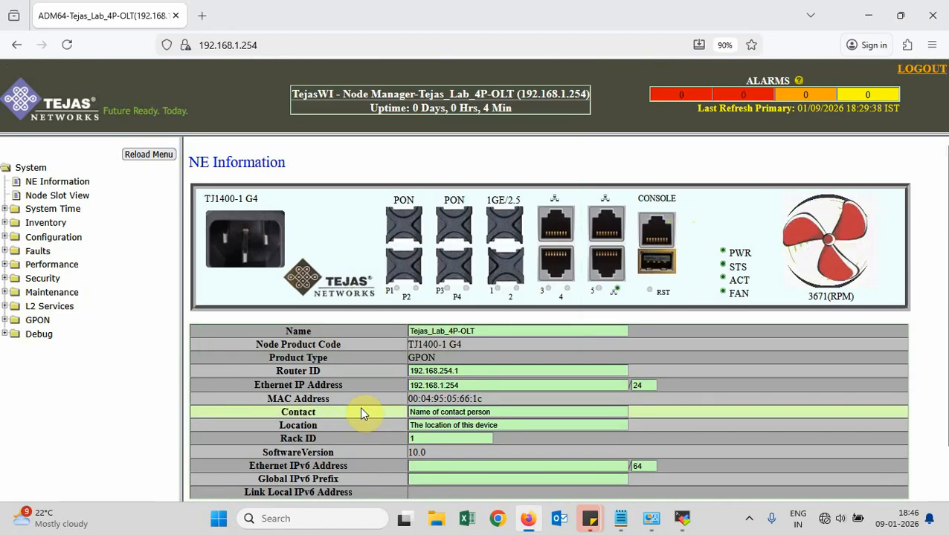
scroll(359, 411, down, 2)
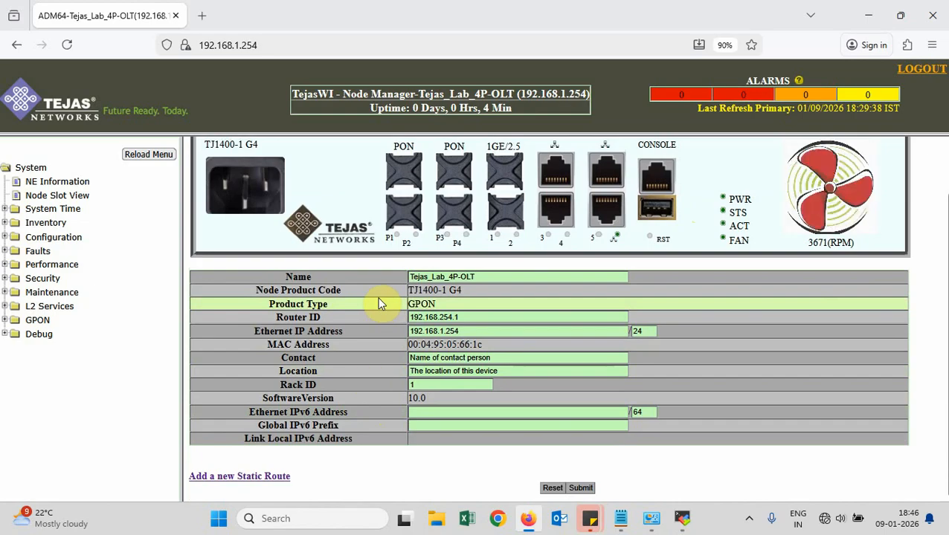
scroll(380, 299, up, 5)
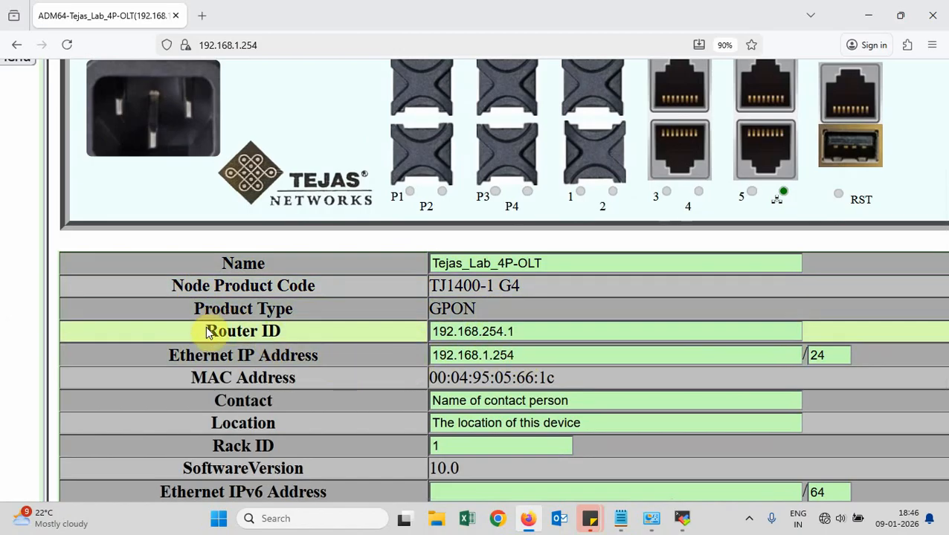
drag(207, 330, 291, 337)
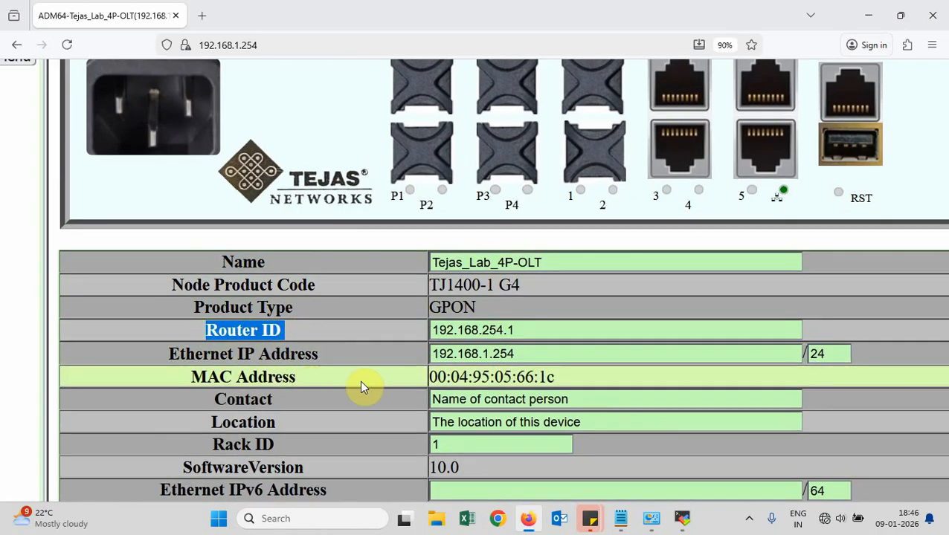
mouse_move(431, 377)
mouse_down()
mouse_move(555, 378)
mouse_move(431, 378)
mouse_up()
click(556, 378)
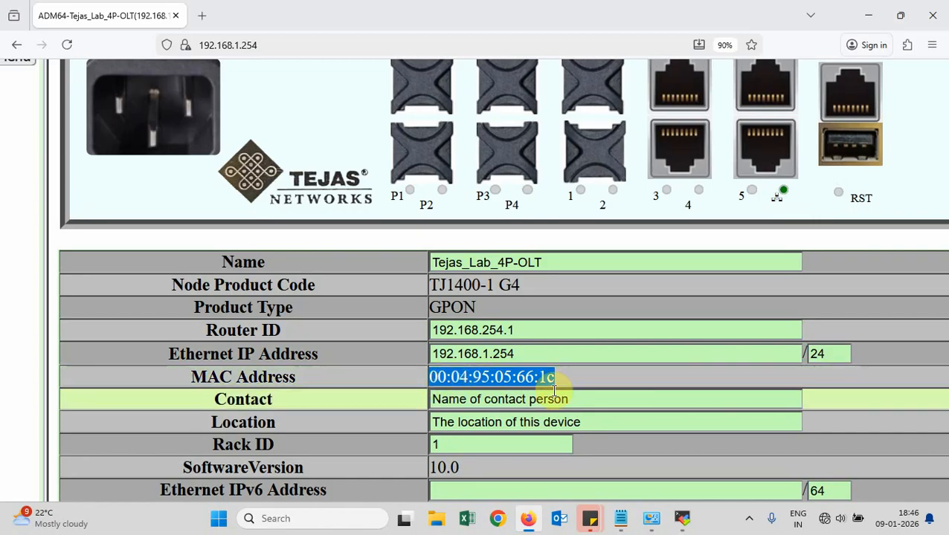
click(313, 379)
Scroll the NE Information page and select the Location field
scroll(312, 376, down, 3)
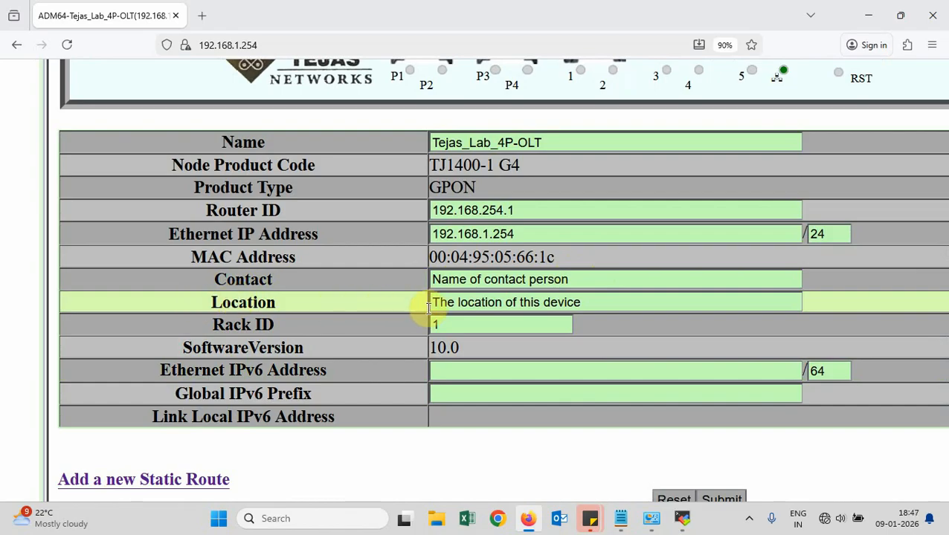
click(588, 301)
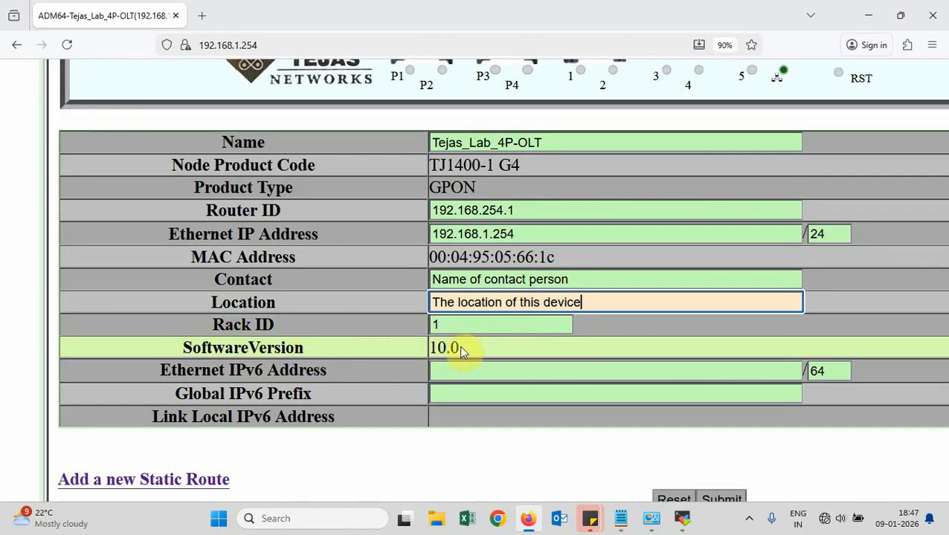
scroll(246, 334, down, 3)
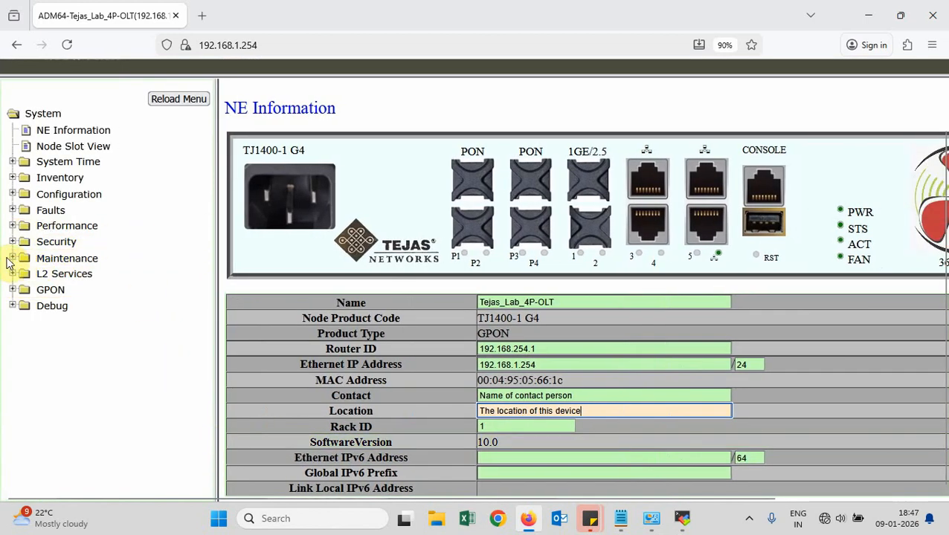
scroll(153, 254, up, 1)
scroll(153, 253, up, 2)
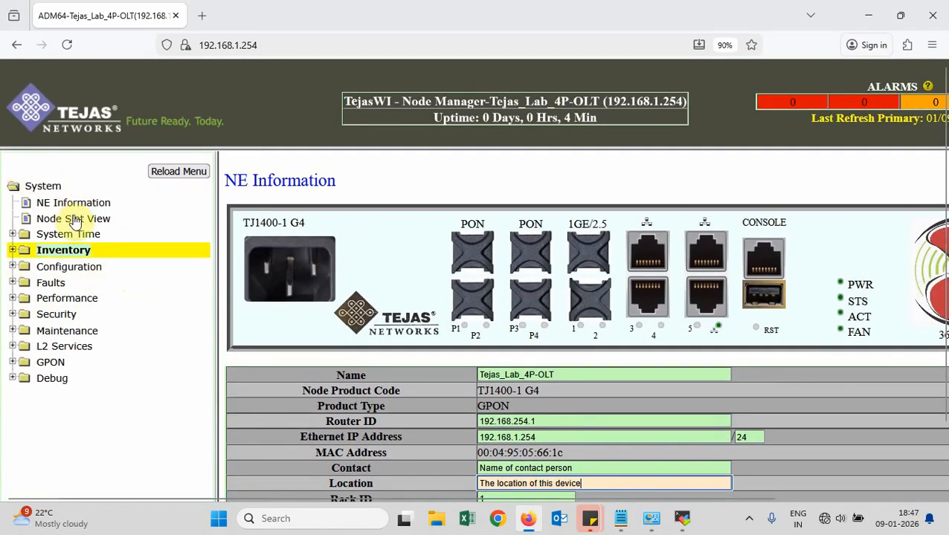
Go to Maintenance > Load Availability and highlight the Software Image file name
click(80, 335)
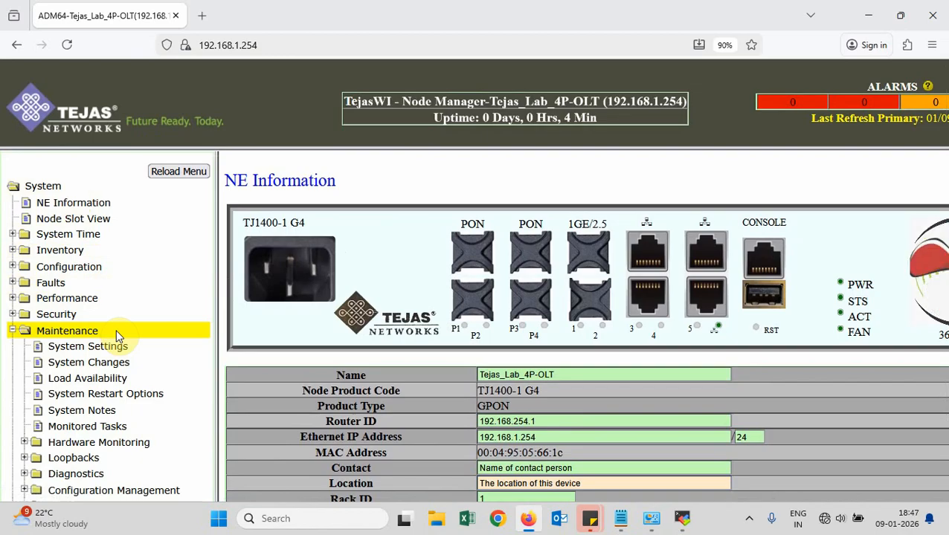
click(113, 381)
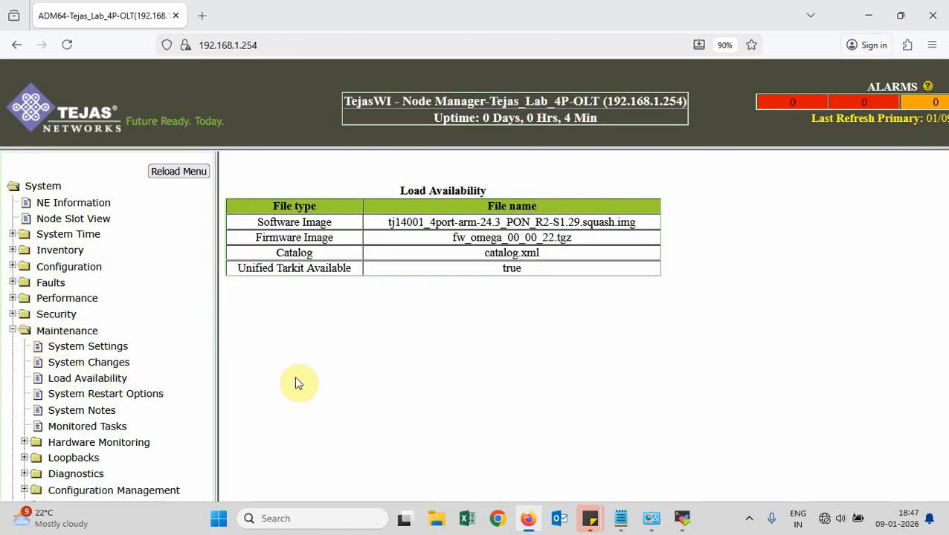
scroll(536, 223, up, 5)
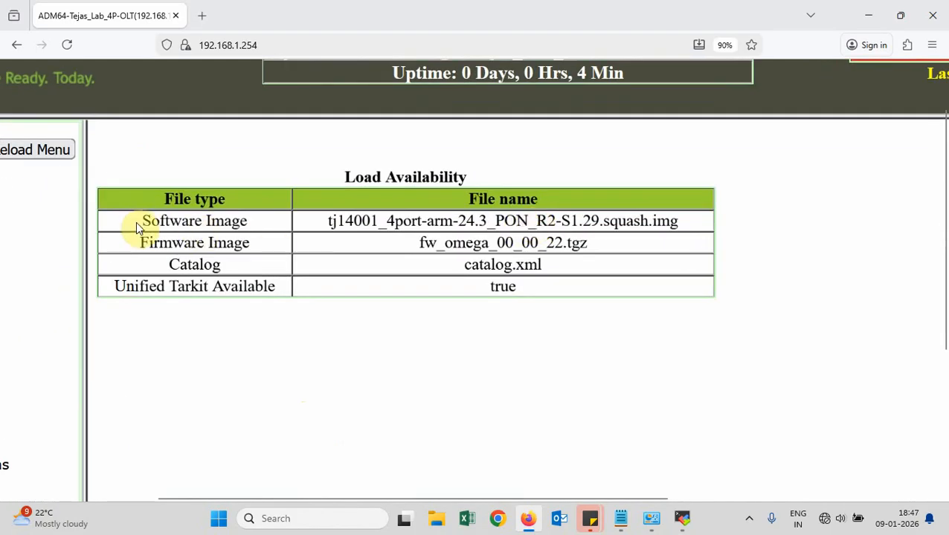
drag(137, 223, 250, 227)
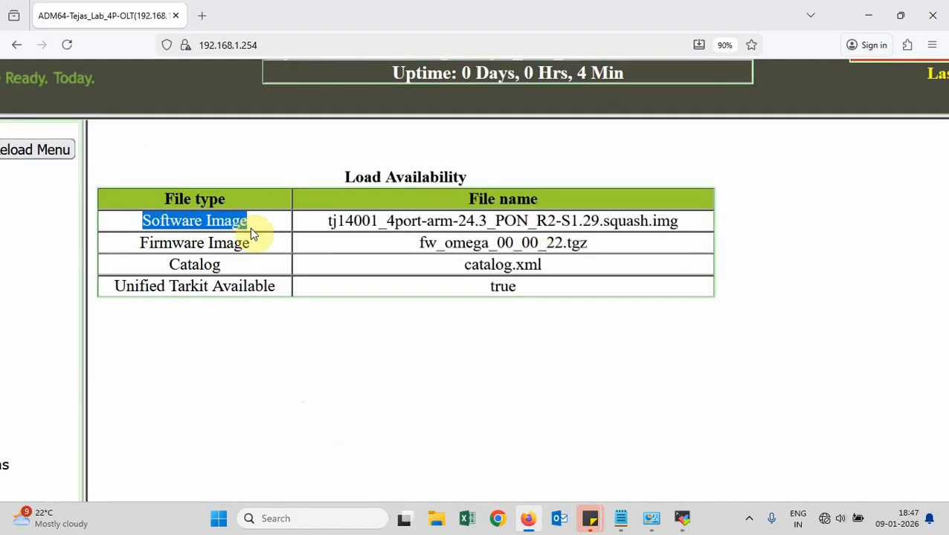
drag(326, 223, 682, 227)
click(682, 225)
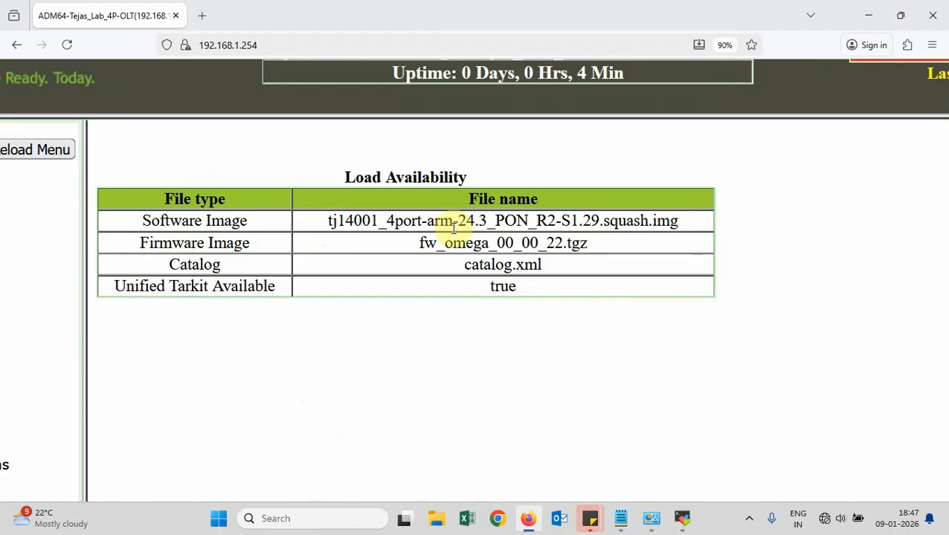
Highlight the R2-S1.29 release, then the Firmware Image and Software Image rows
drag(539, 221, 594, 221)
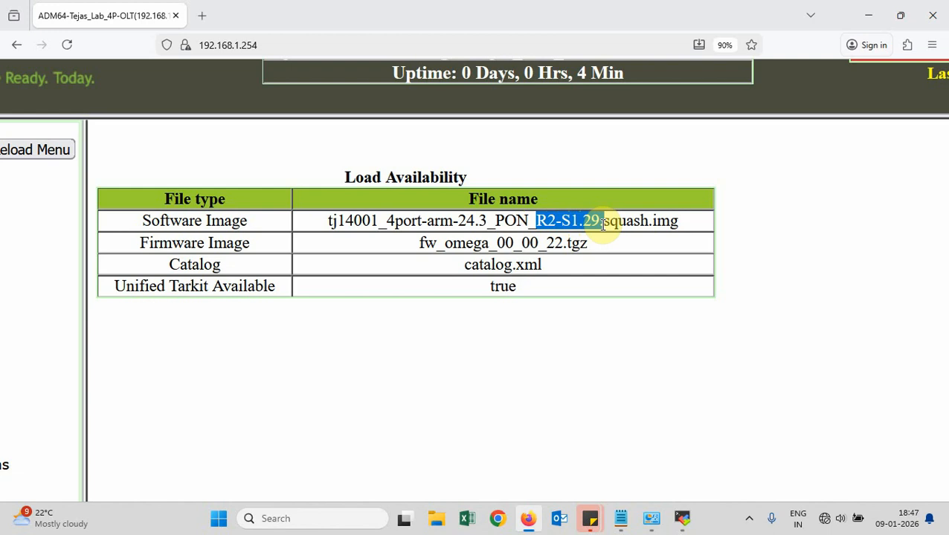
click(603, 223)
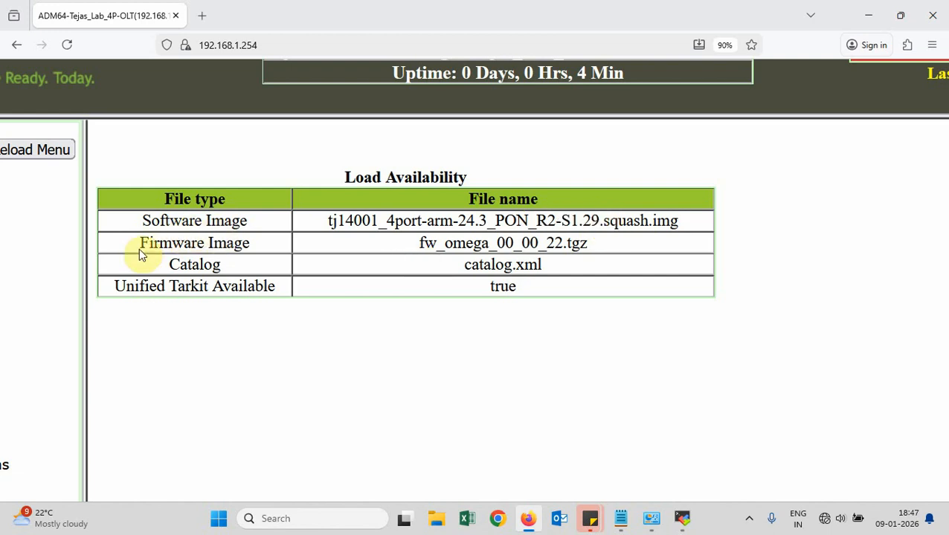
drag(141, 246, 591, 254)
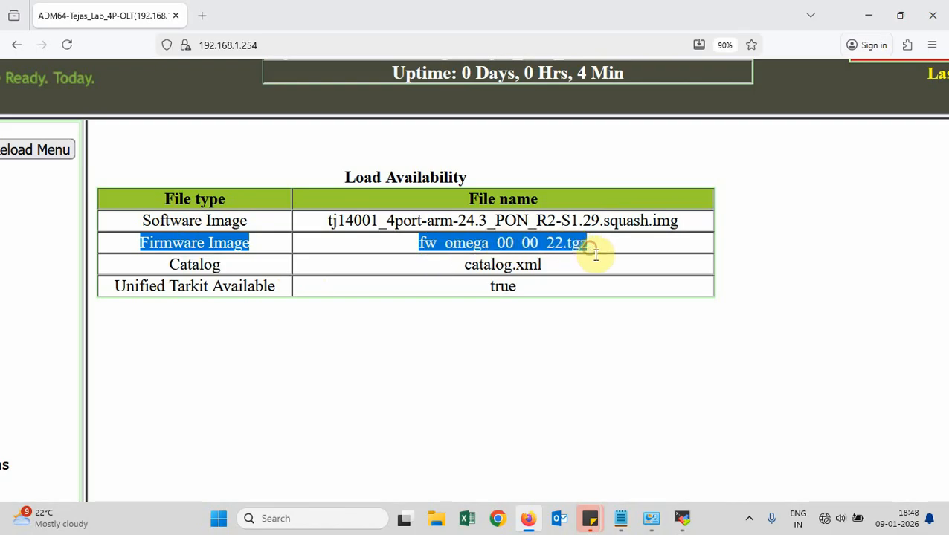
click(270, 218)
drag(269, 221, 736, 225)
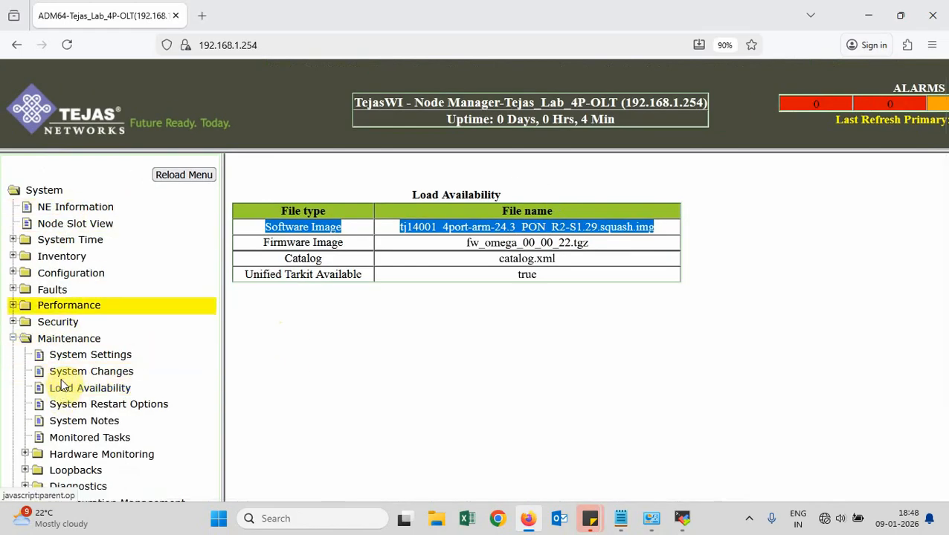
click(656, 233)
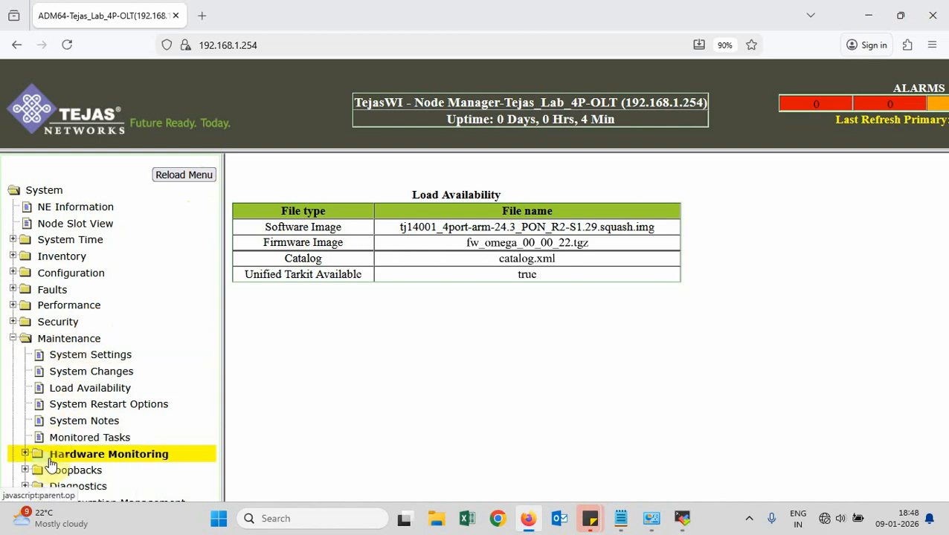
Return to NE Information, then show Inventory > Node Inventory in a widened content frame
click(198, 177)
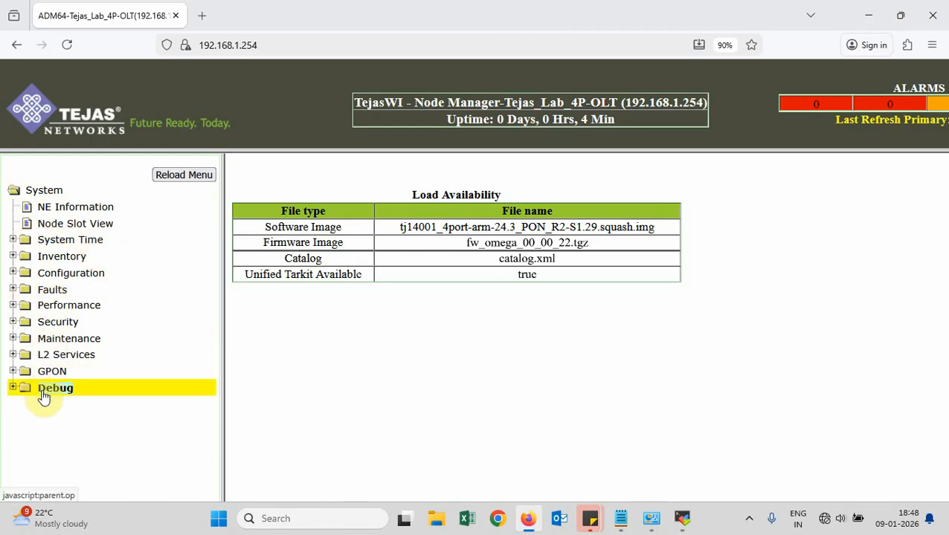
click(89, 208)
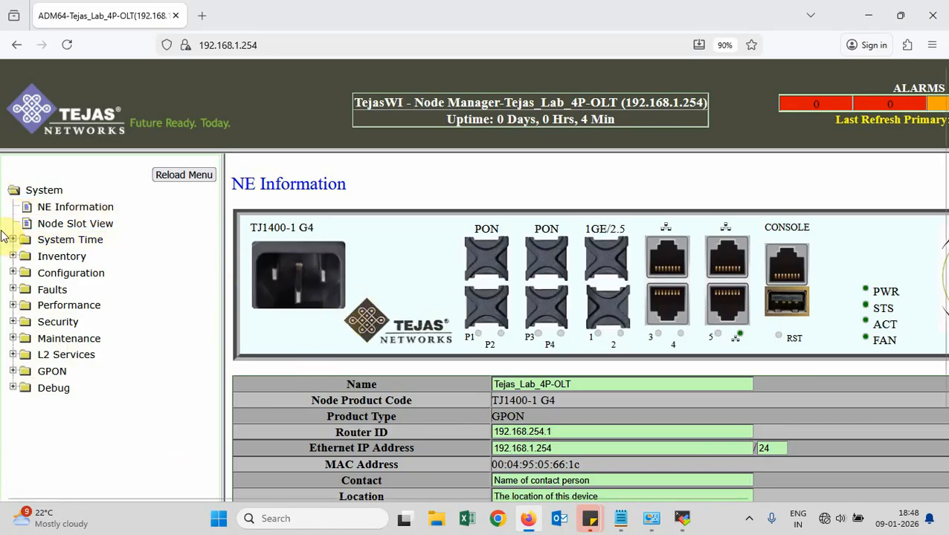
click(12, 256)
click(76, 277)
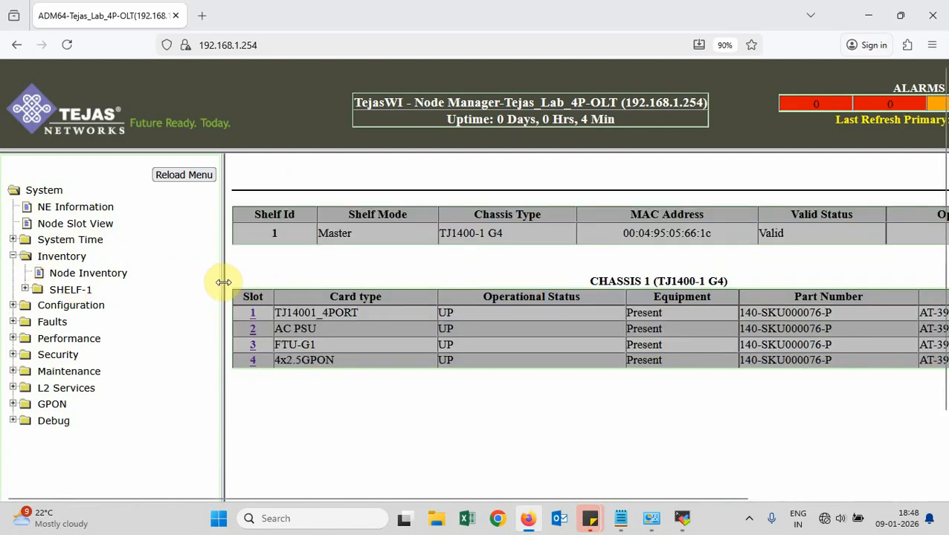
drag(223, 283, 153, 273)
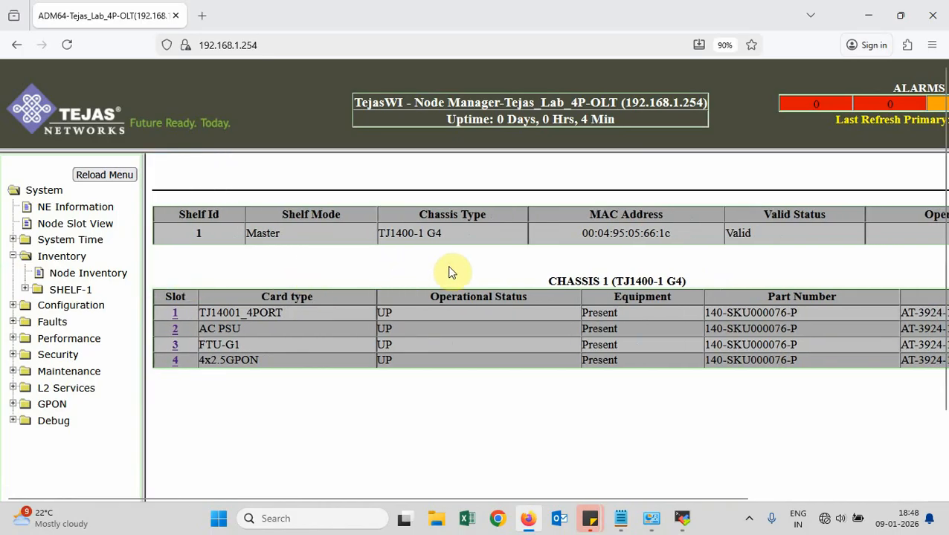
scroll(449, 272, right, 4)
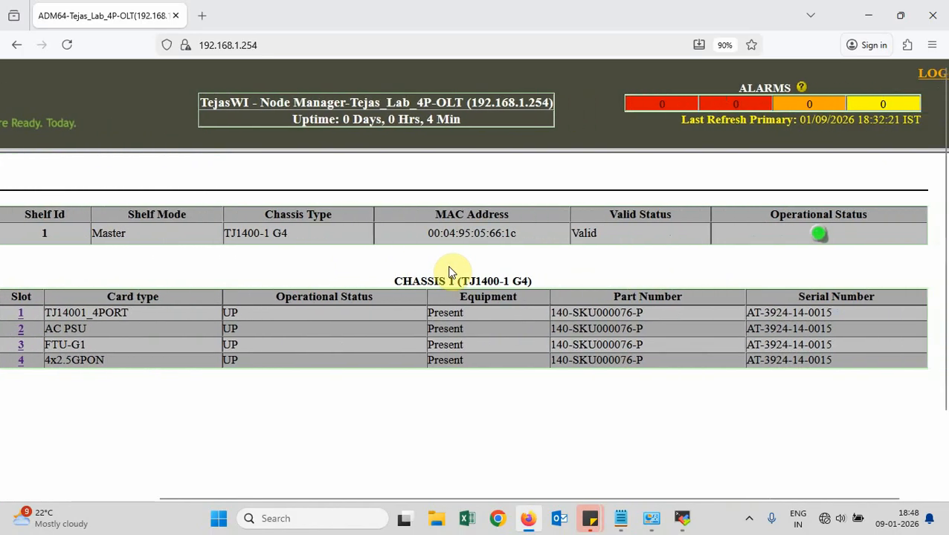
scroll(449, 272, right, 1)
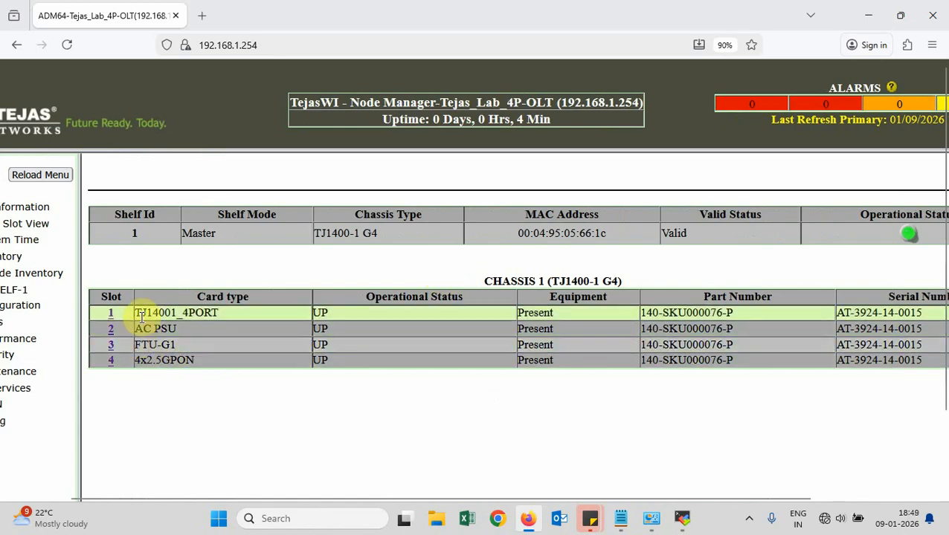
Scan the TJ1400-1 G4 card table, highlighting the AC PSU card type
drag(137, 329, 197, 332)
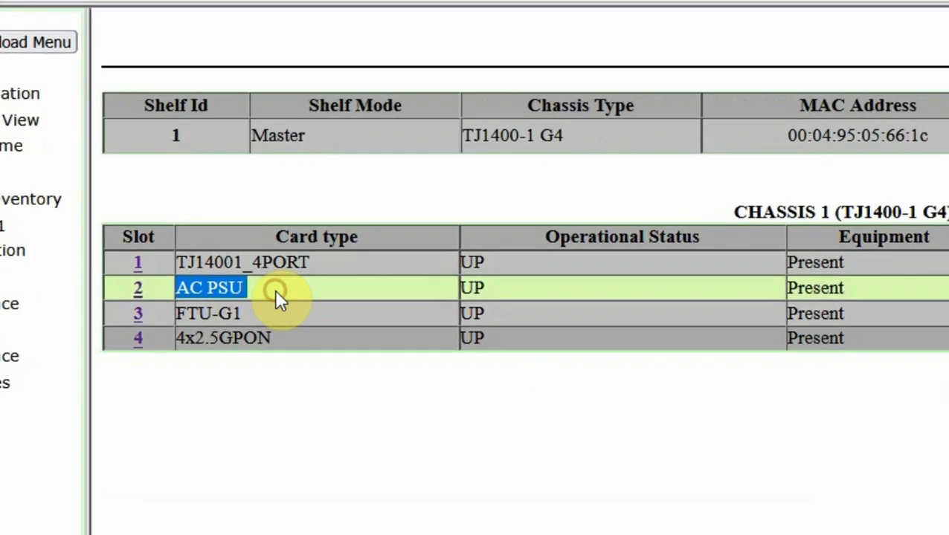
click(266, 293)
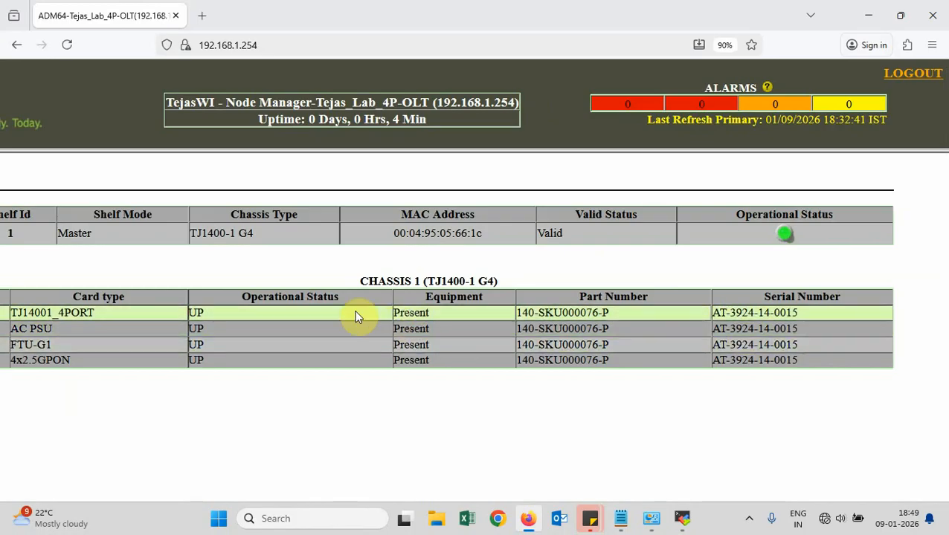
scroll(356, 316, left, 3)
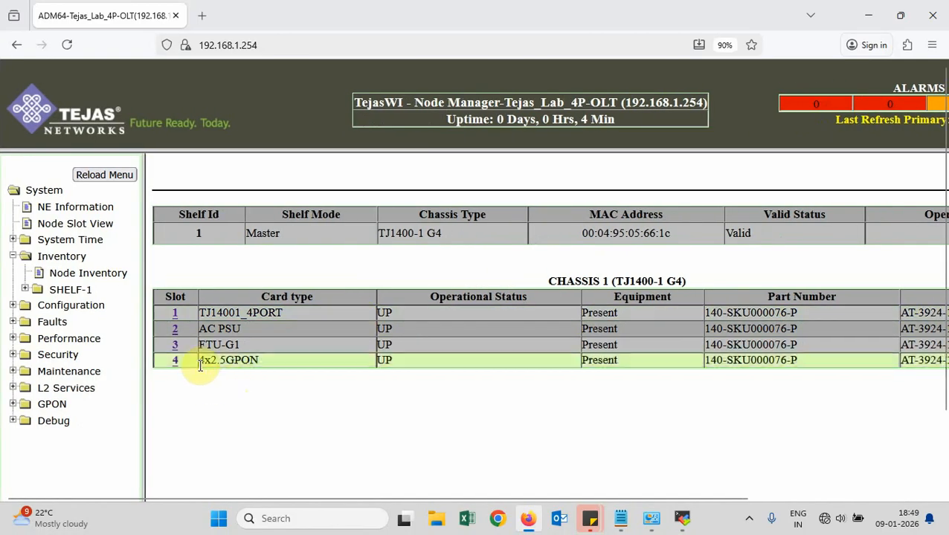
click(185, 345)
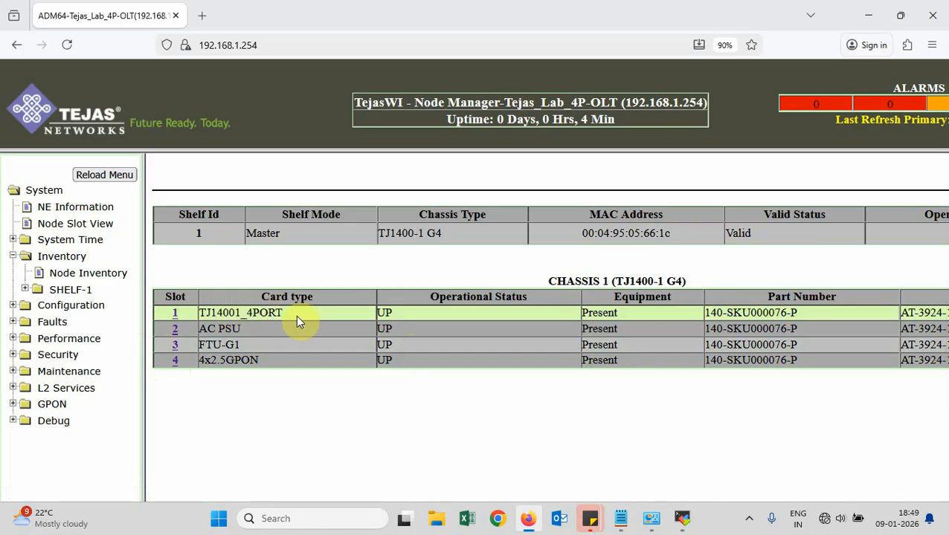
scroll(313, 320, right, 3)
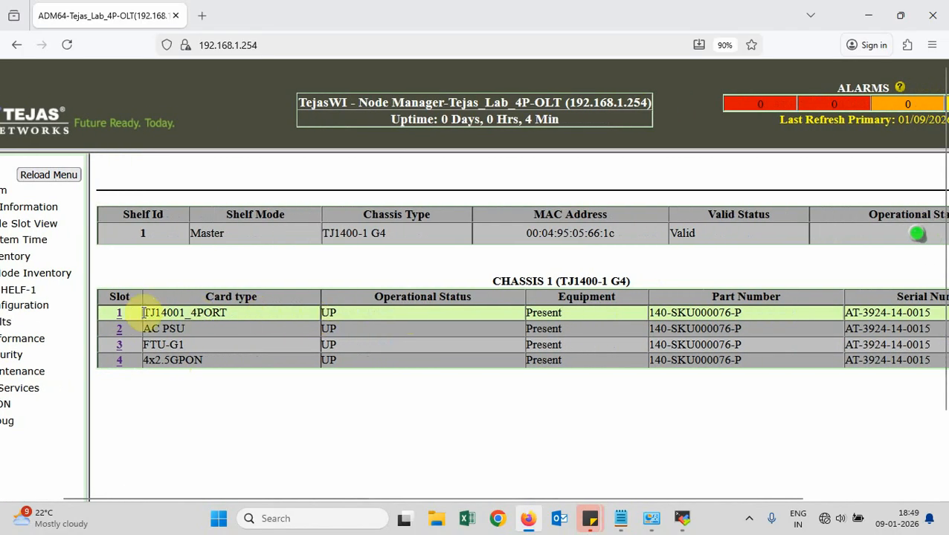
Open slot 1's port ETH-1-1-1, check its Admin Status options without changing, and return
click(120, 320)
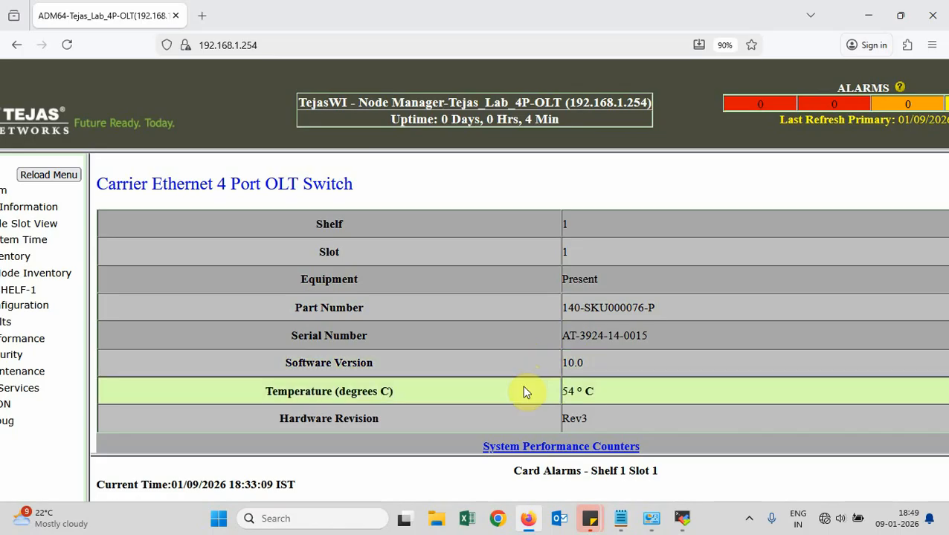
scroll(617, 399, down, 1)
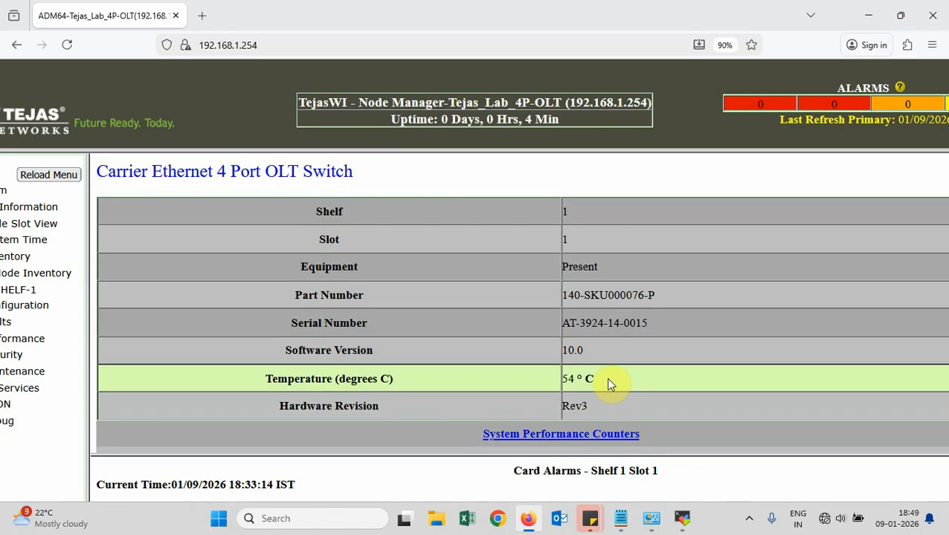
scroll(607, 380, down, 2)
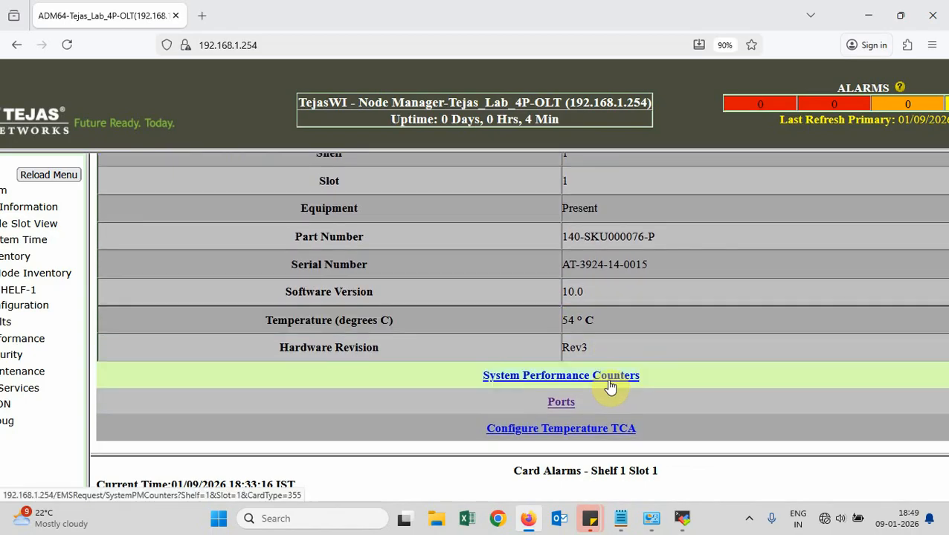
click(561, 404)
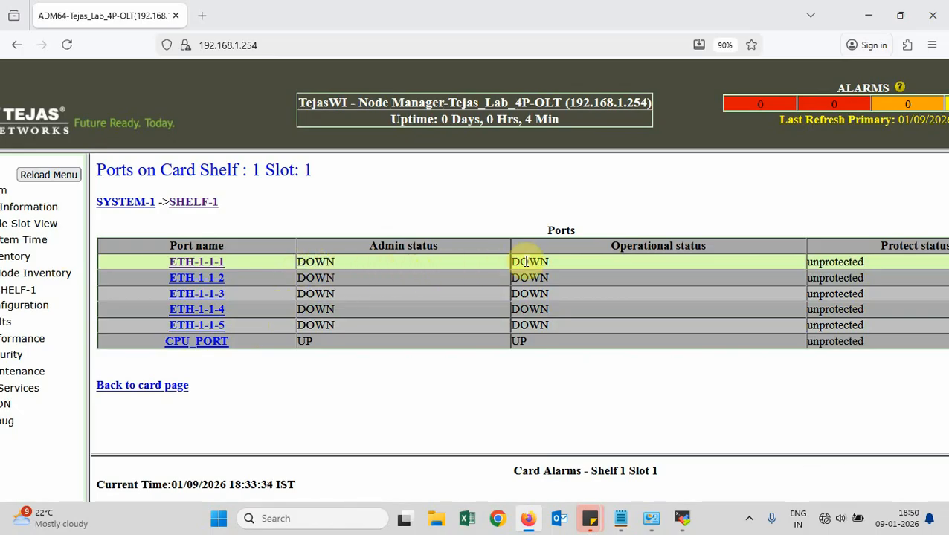
click(176, 263)
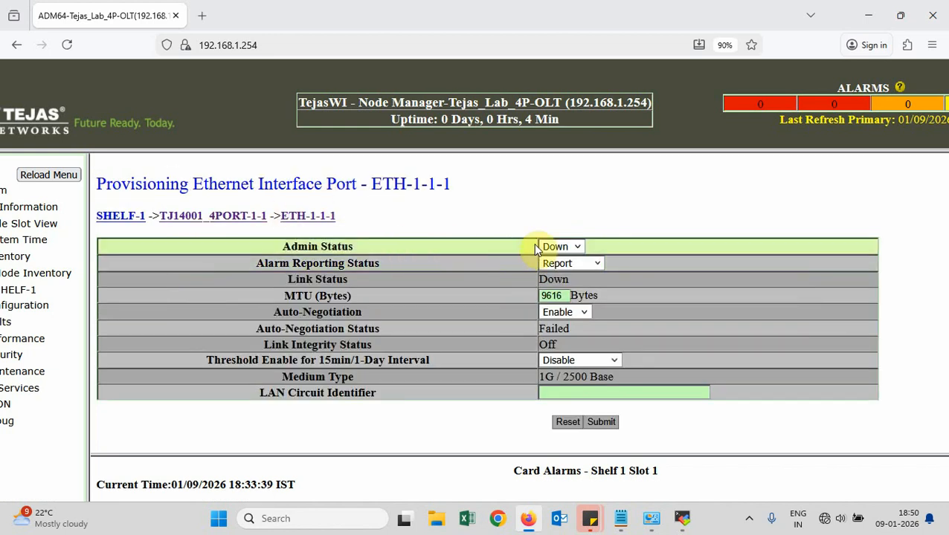
click(579, 247)
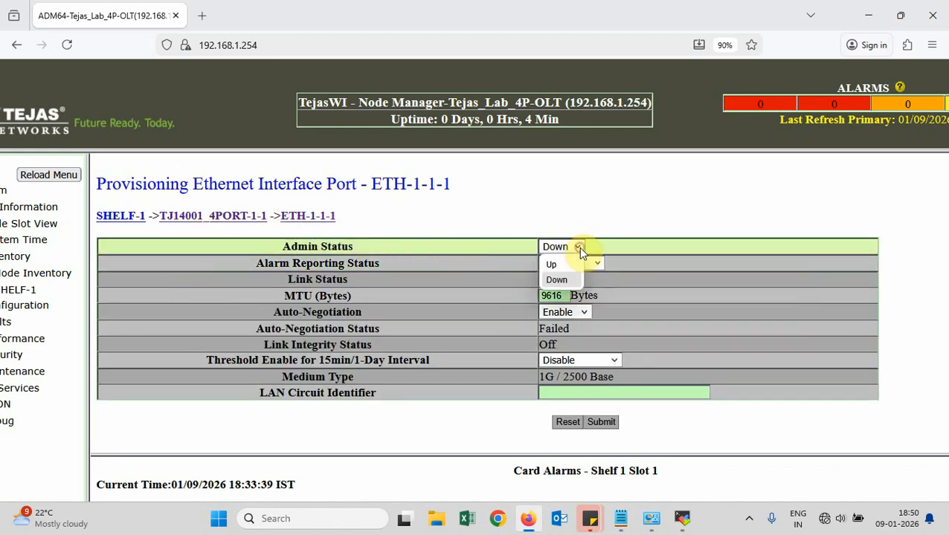
click(495, 181)
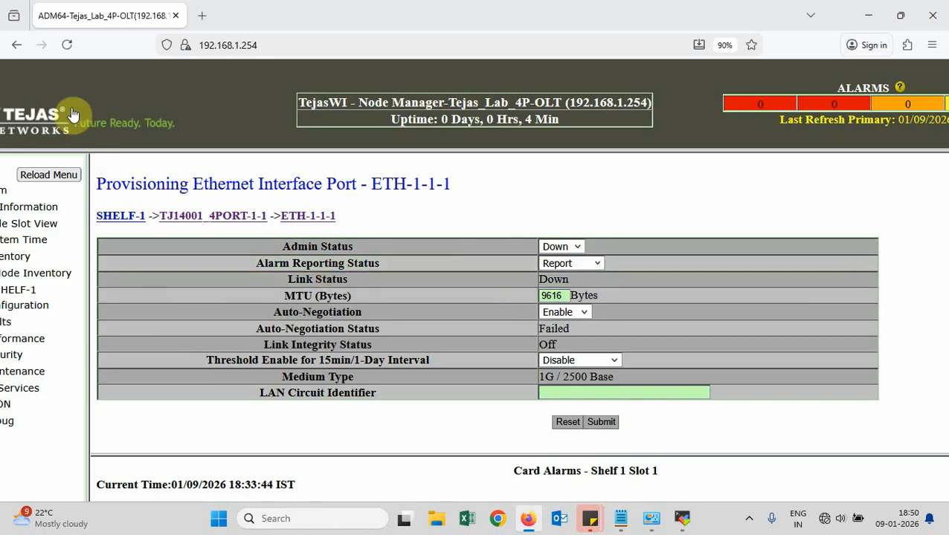
scroll(85, 133, left, 2)
click(17, 46)
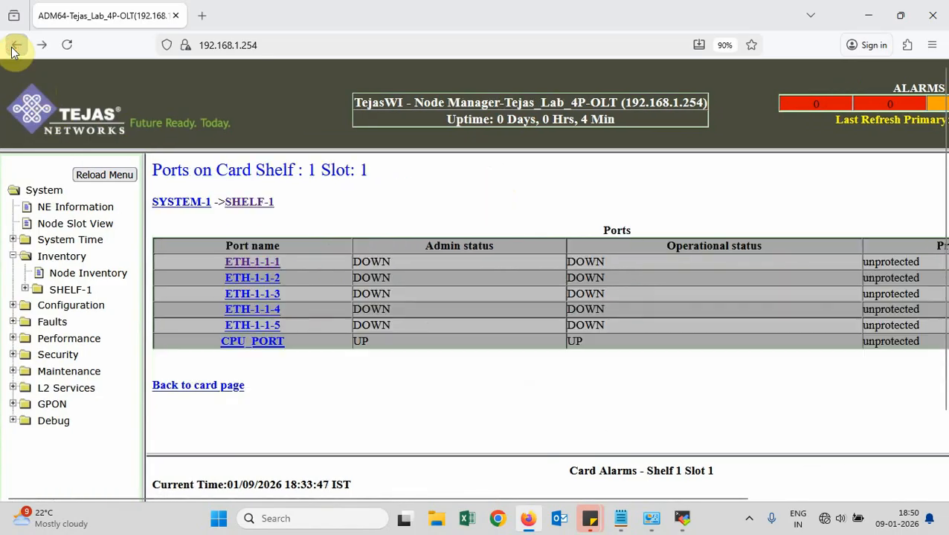
Show the GPON ports GPON-1-4-1 to GPON-1-4-4 of the slot 4 card
click(87, 275)
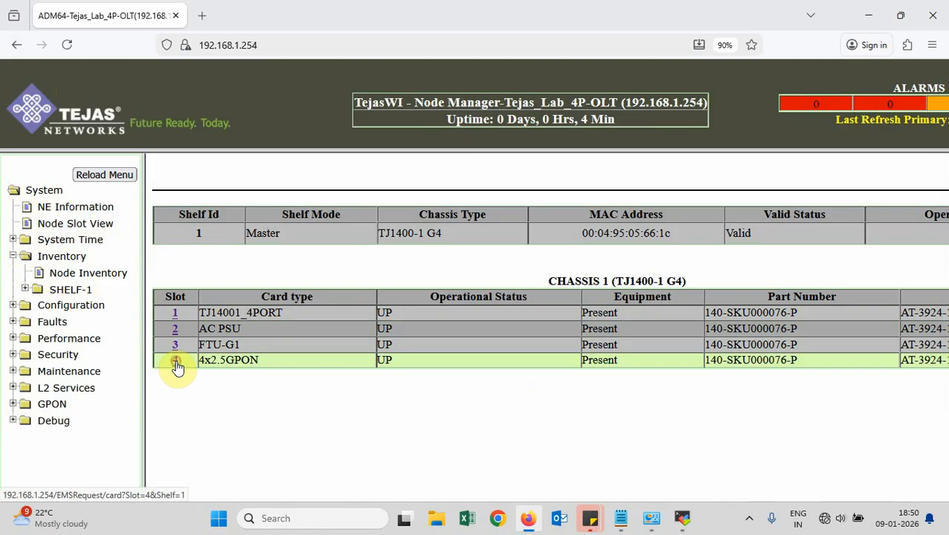
click(176, 362)
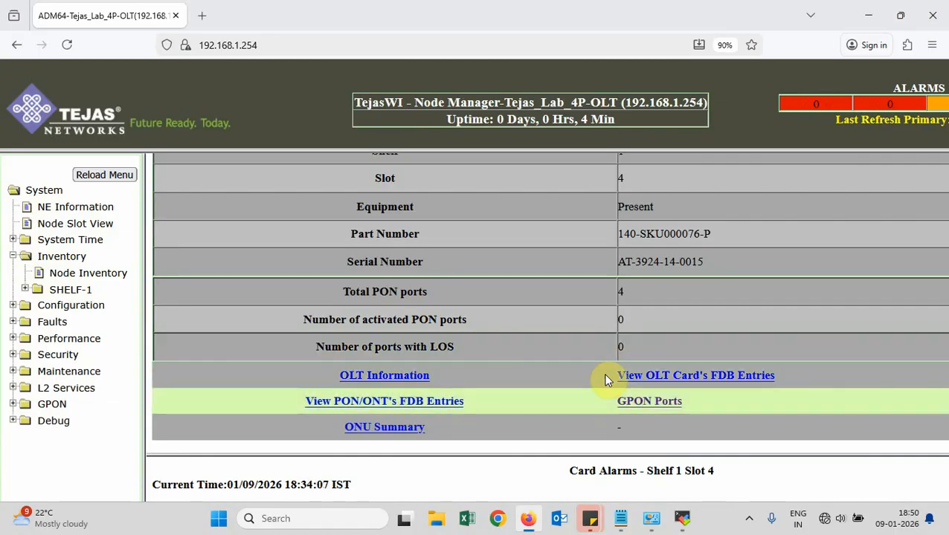
click(669, 402)
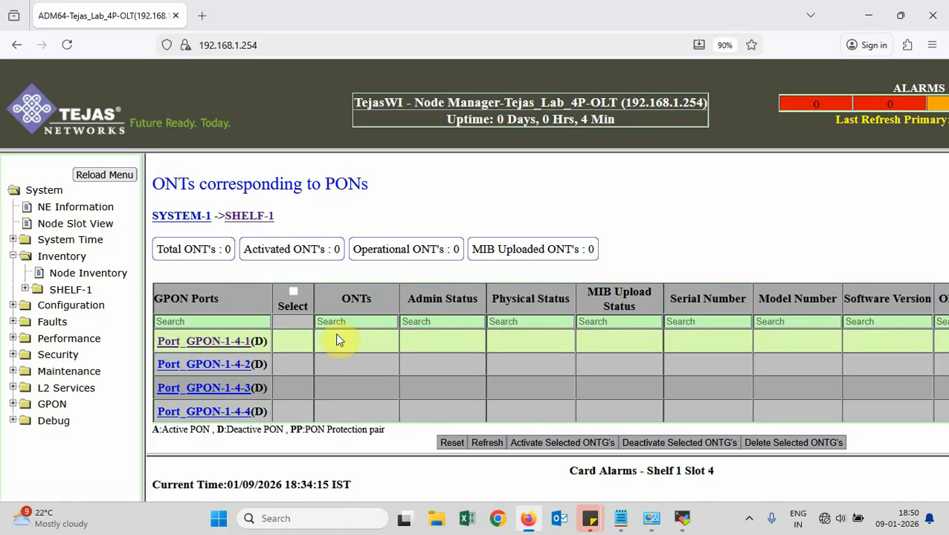
scroll(335, 340, down, 1)
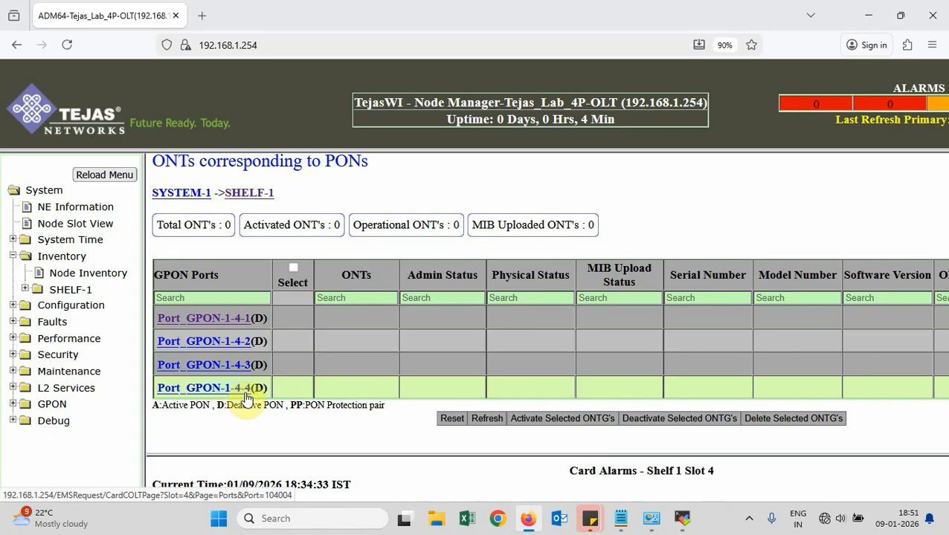
Inspect Port_GPON-1-4-1 settings, leaving Admin State at Deactivate, then return to Node Inventory
click(212, 320)
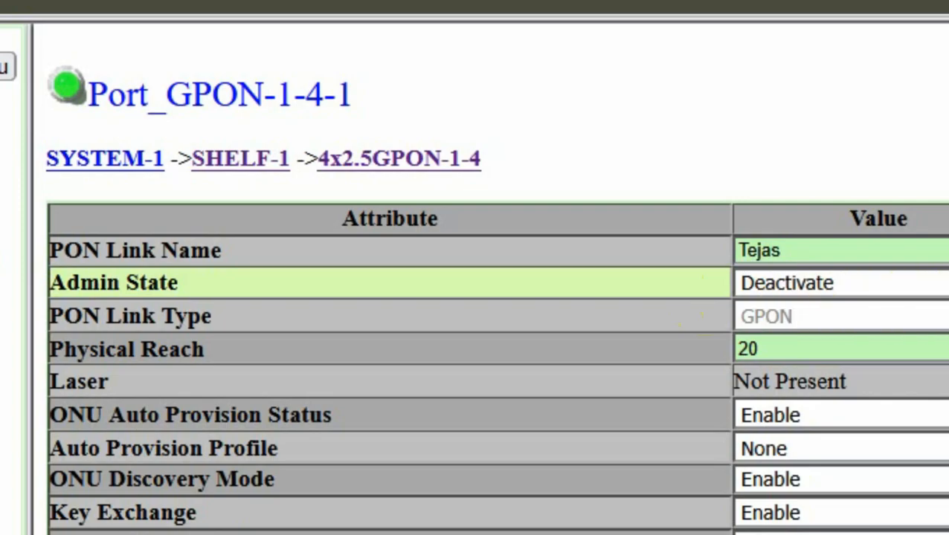
click(931, 286)
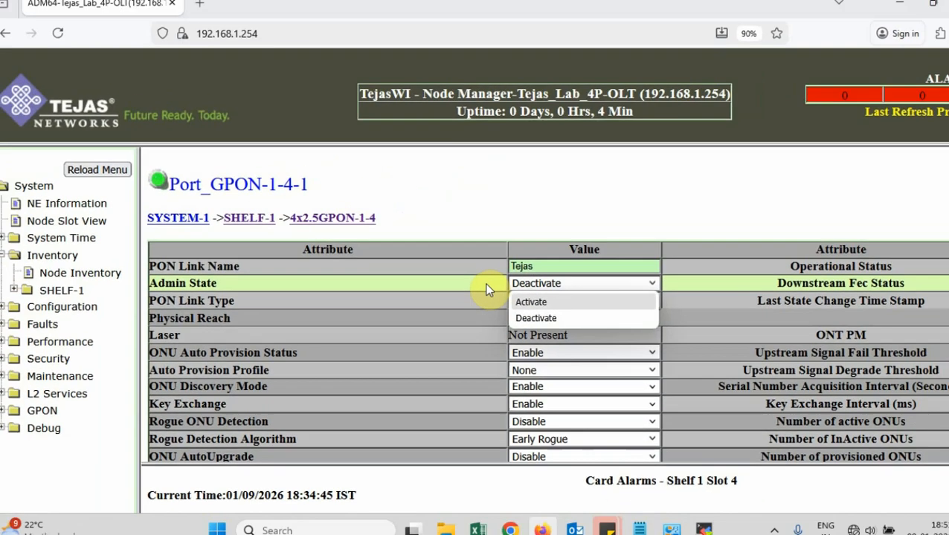
click(689, 283)
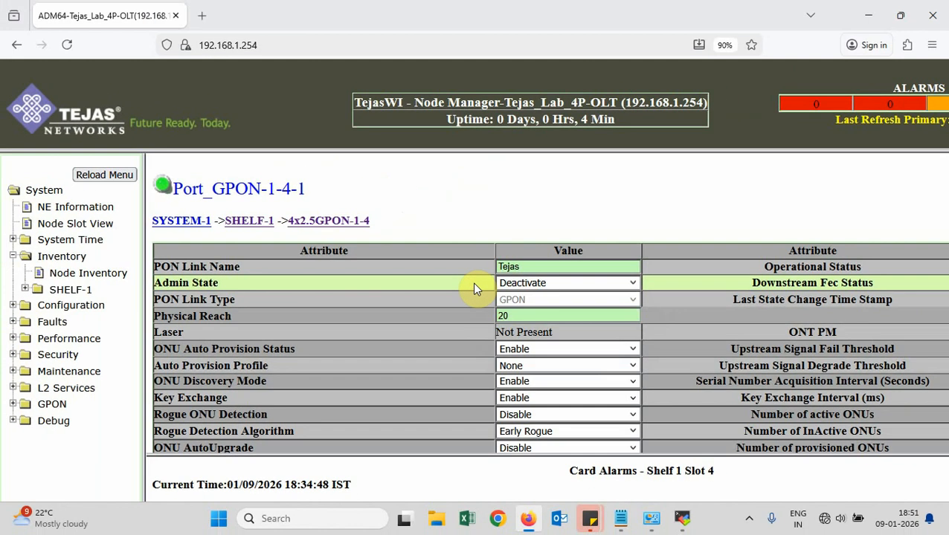
scroll(476, 288, down, 3)
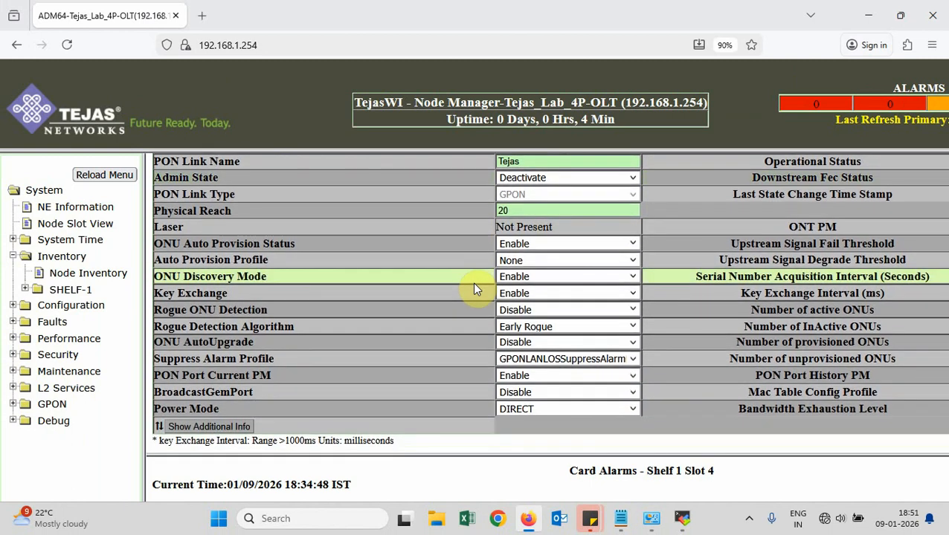
scroll(443, 418, up, 1)
scroll(443, 420, up, 2)
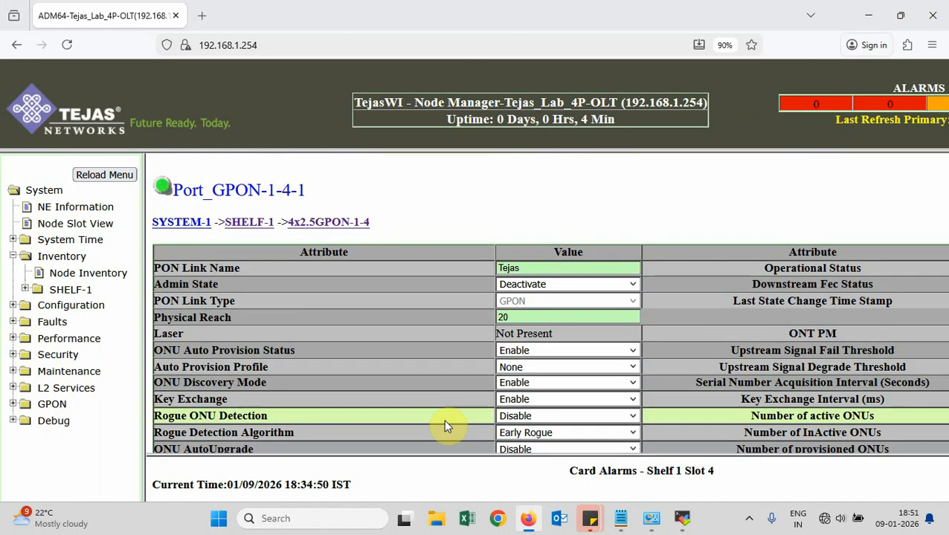
click(106, 276)
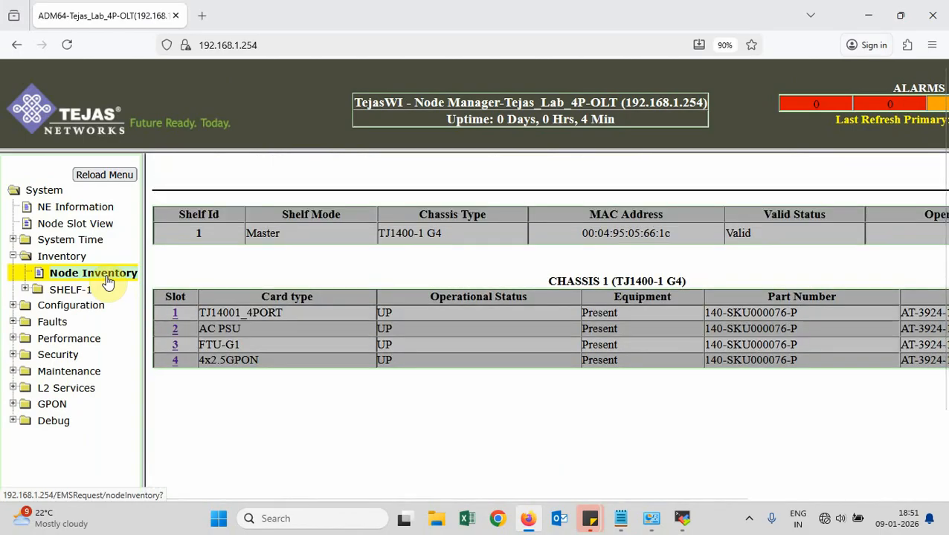
Scroll through the Node Inventory shelf and chassis tables to review the four cards
scroll(398, 411, down, 2)
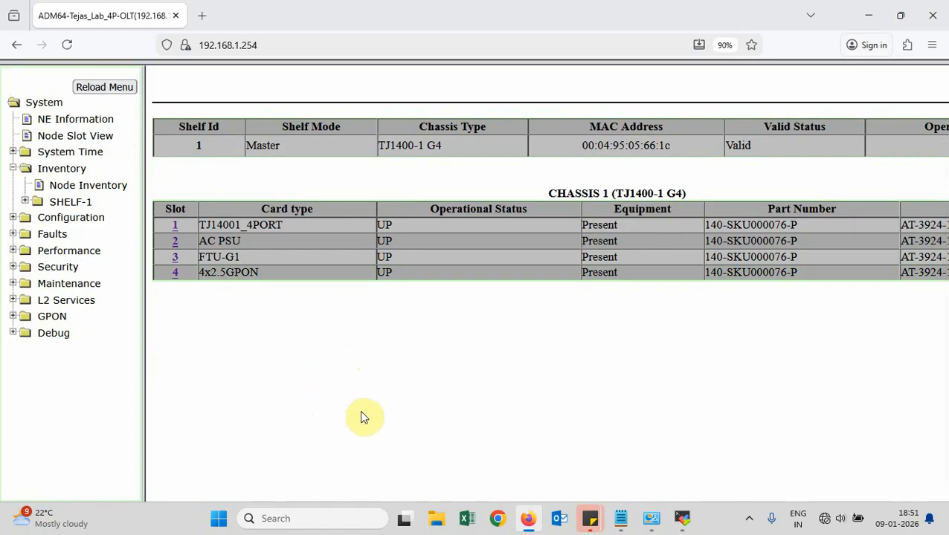
scroll(360, 417, up, 1)
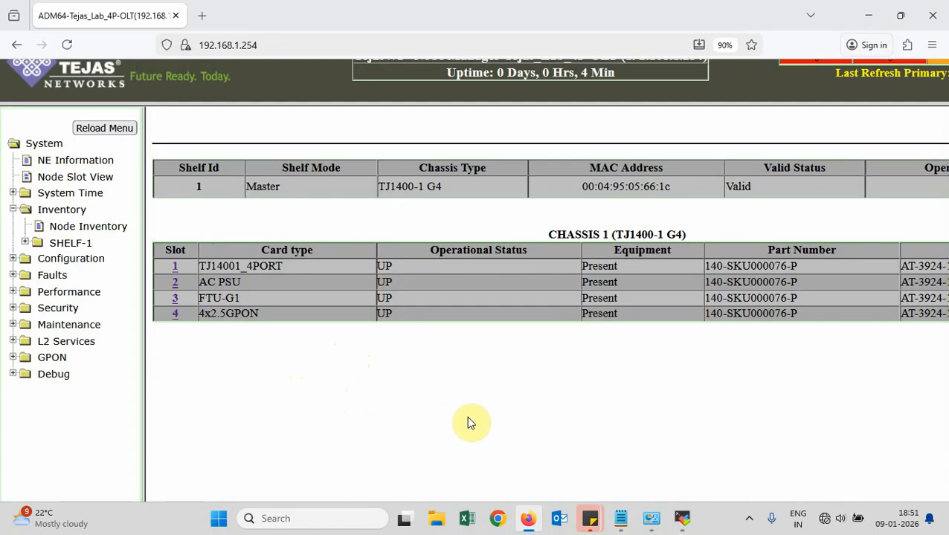
scroll(463, 423, down, 1)
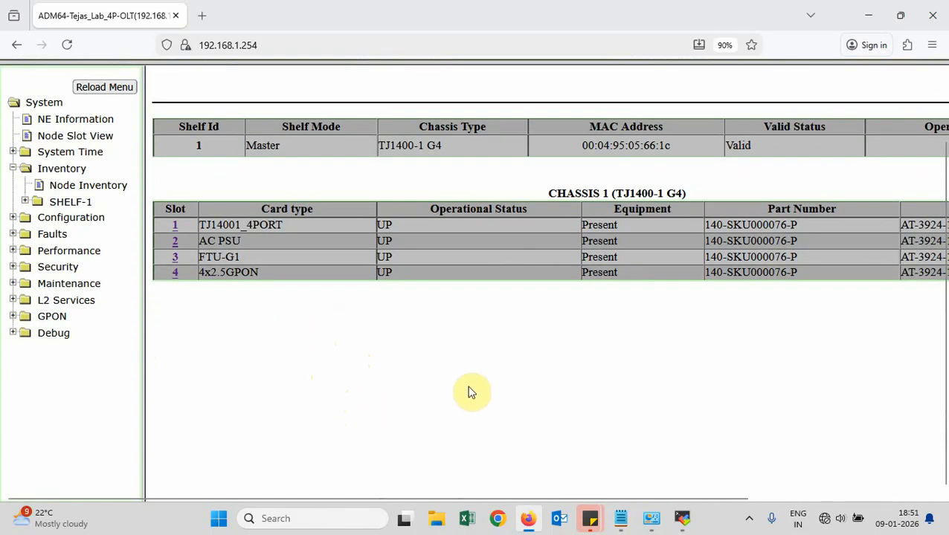
scroll(305, 396, up, 2)
scroll(304, 396, up, 1)
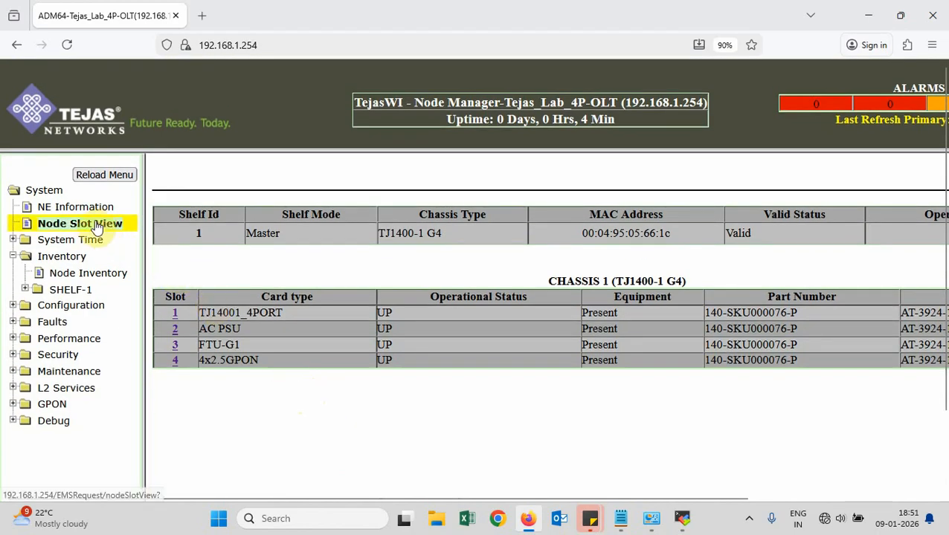
Set slot 1 port ETH-1-1-1 Admin Status to Up and submit the change
click(176, 315)
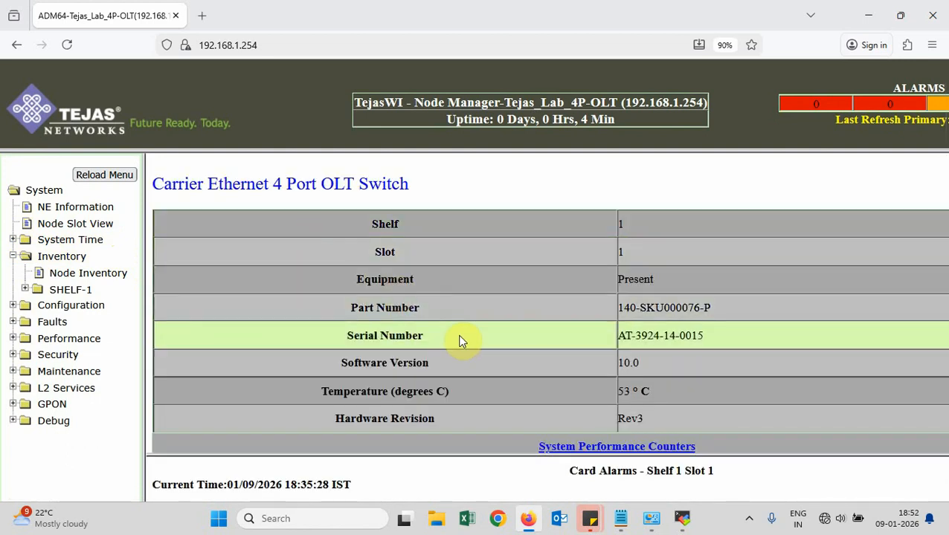
scroll(556, 307, down, 2)
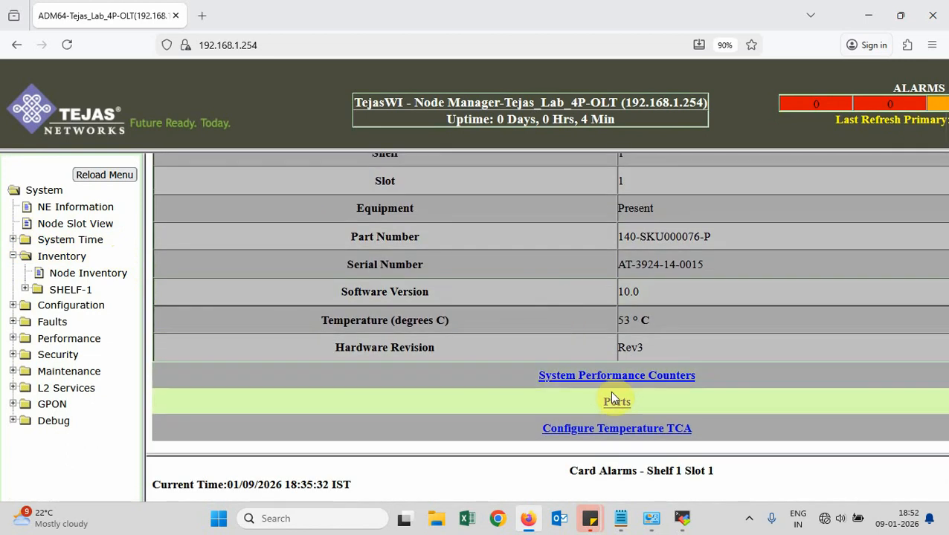
click(614, 406)
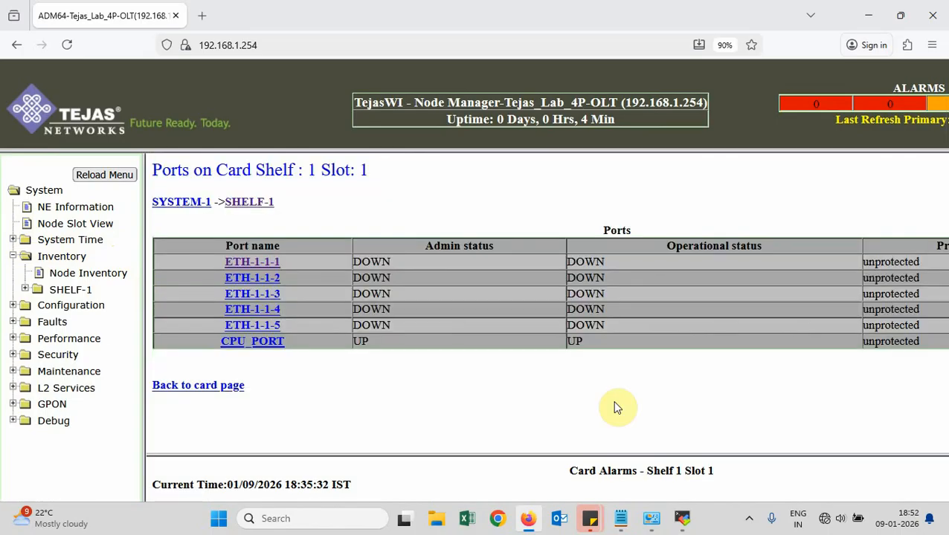
click(266, 262)
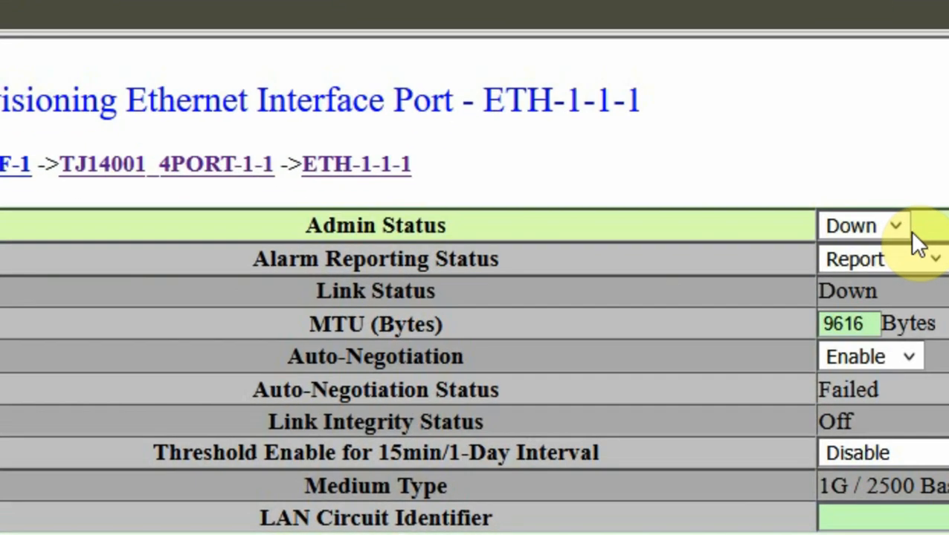
click(896, 226)
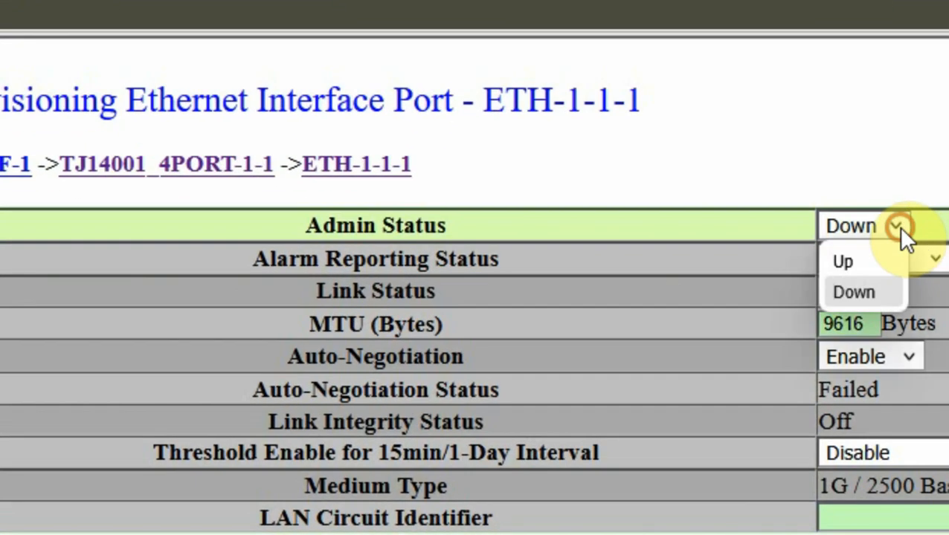
click(863, 260)
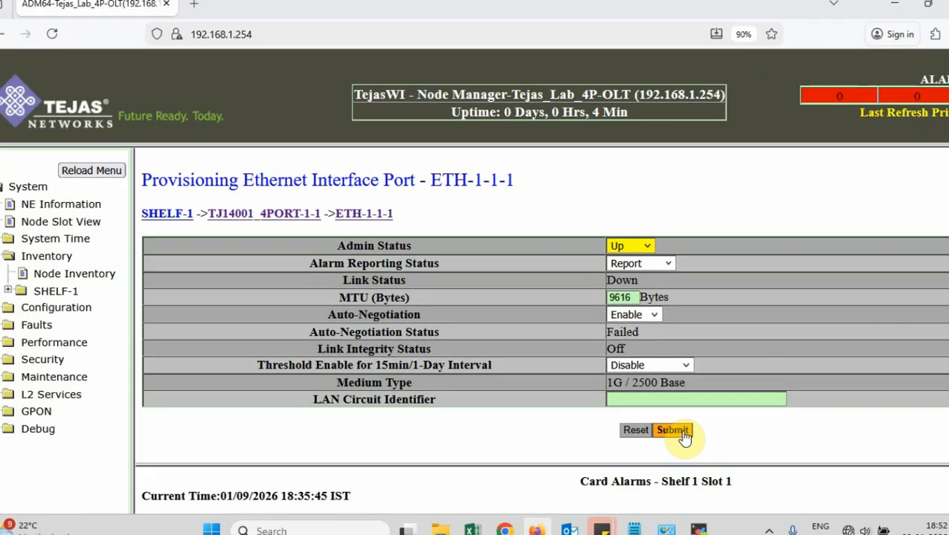
click(669, 429)
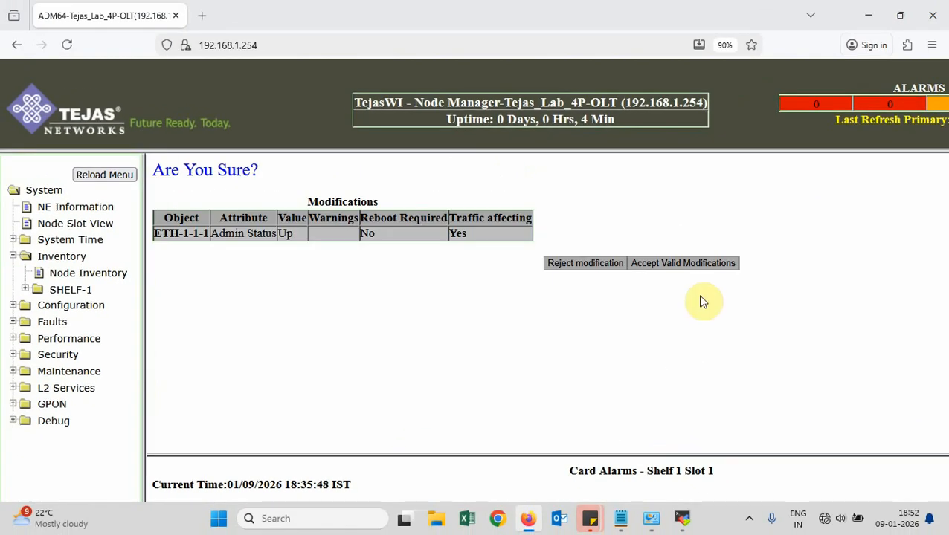
click(706, 267)
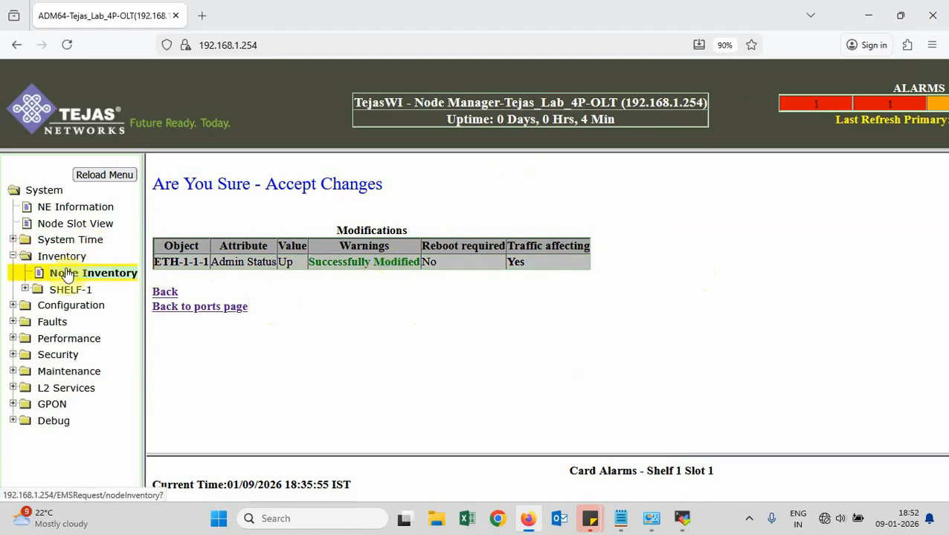
View the NE Information front panel, then reload Node Inventory to find SFP PGEFC-1-1-2
click(63, 212)
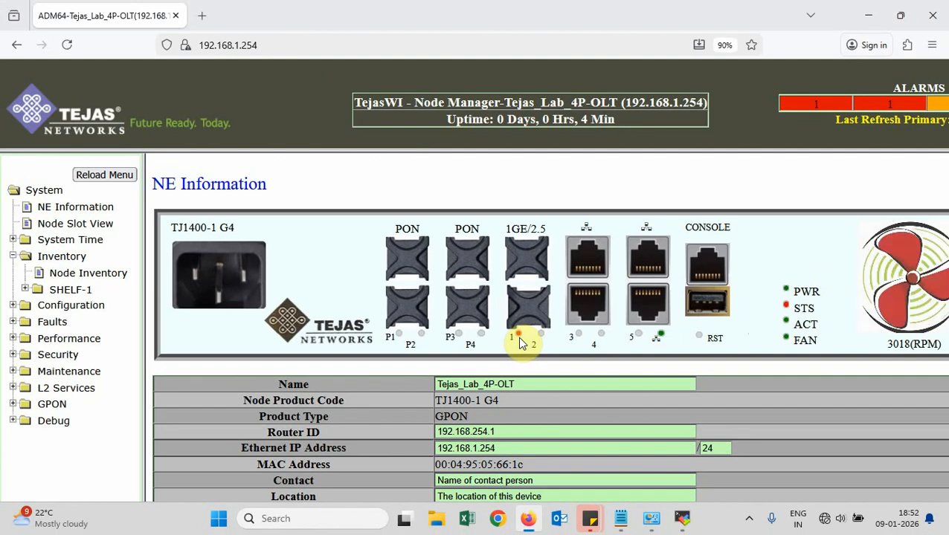
click(111, 275)
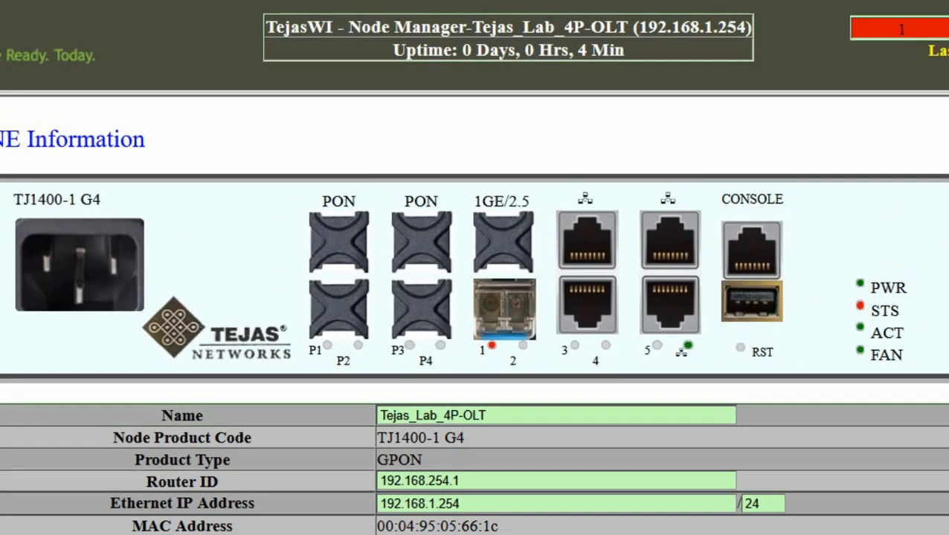
click(116, 273)
scroll(379, 420, down, 2)
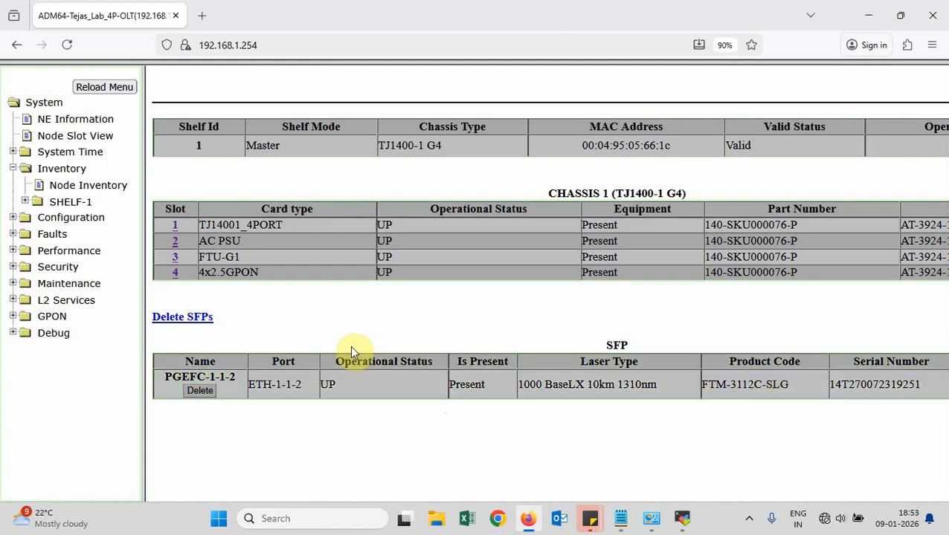
Reload inventory, check the ETH-1-1-2 entry, and delete the unplugged SFP PGEFC-1-1-2
scroll(293, 313, up, 2)
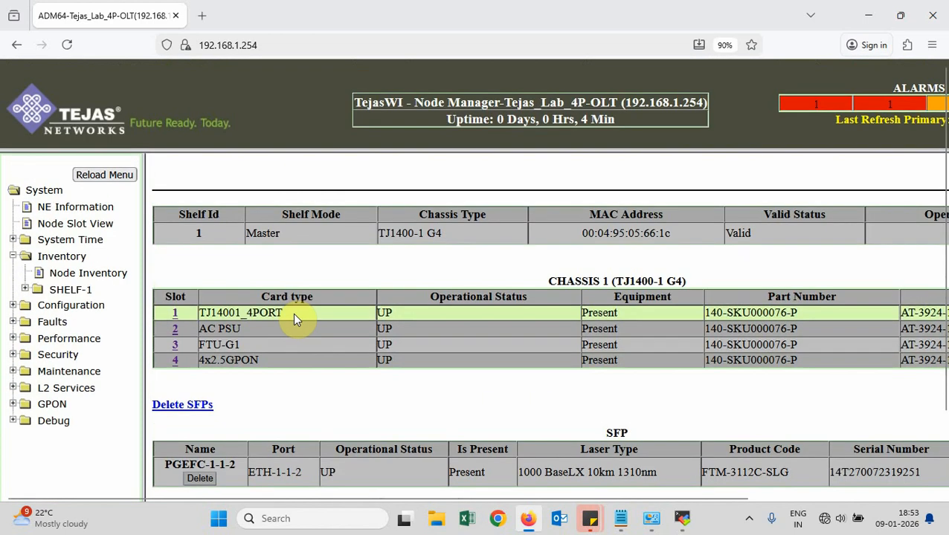
click(59, 214)
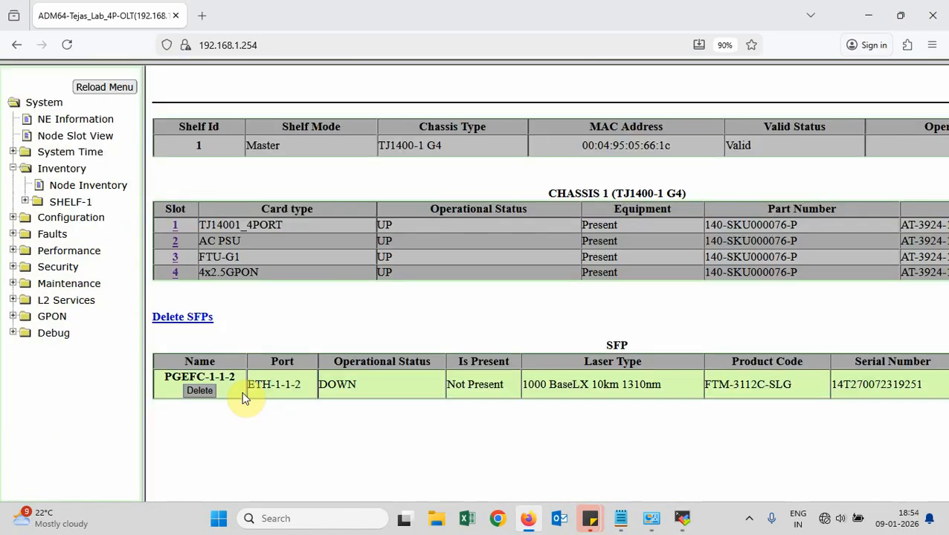
mouse_move(314, 390)
mouse_down()
mouse_move(255, 385)
mouse_move(309, 391)
mouse_up()
click(250, 385)
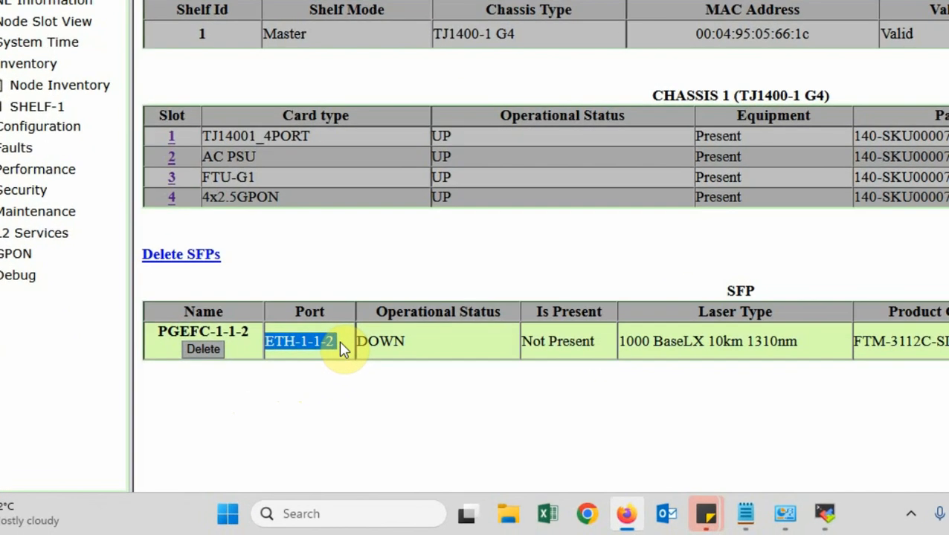
click(305, 387)
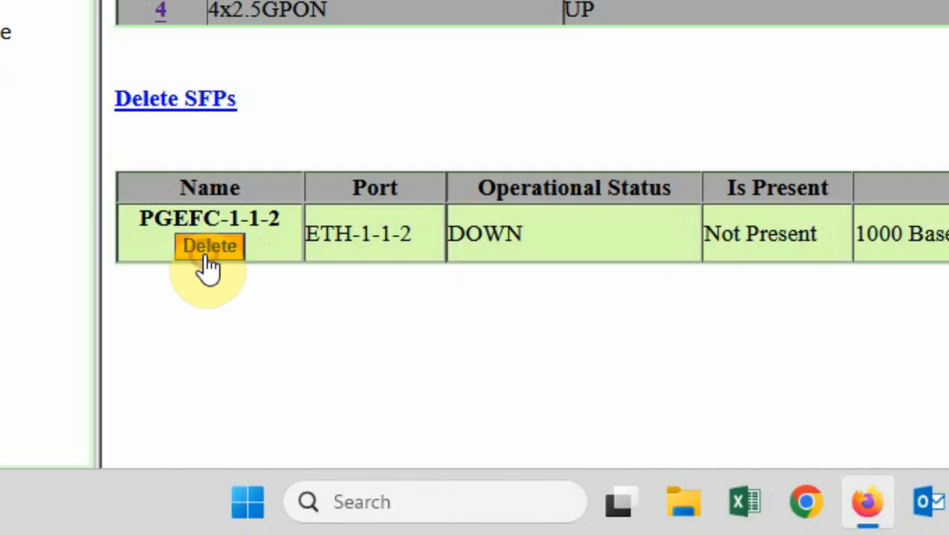
click(206, 256)
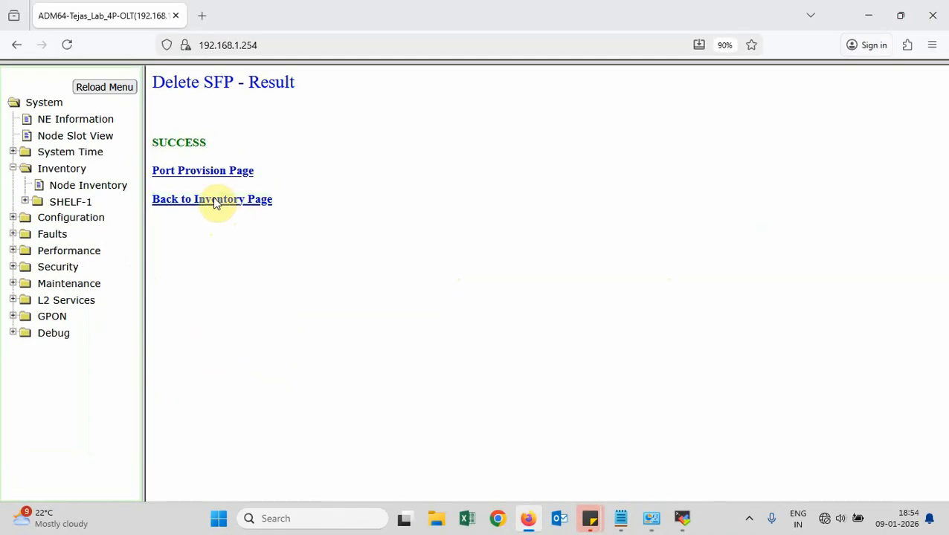
Check ETH-1-1-2's provisioning page, then list the ports on the slot 1 card
click(211, 172)
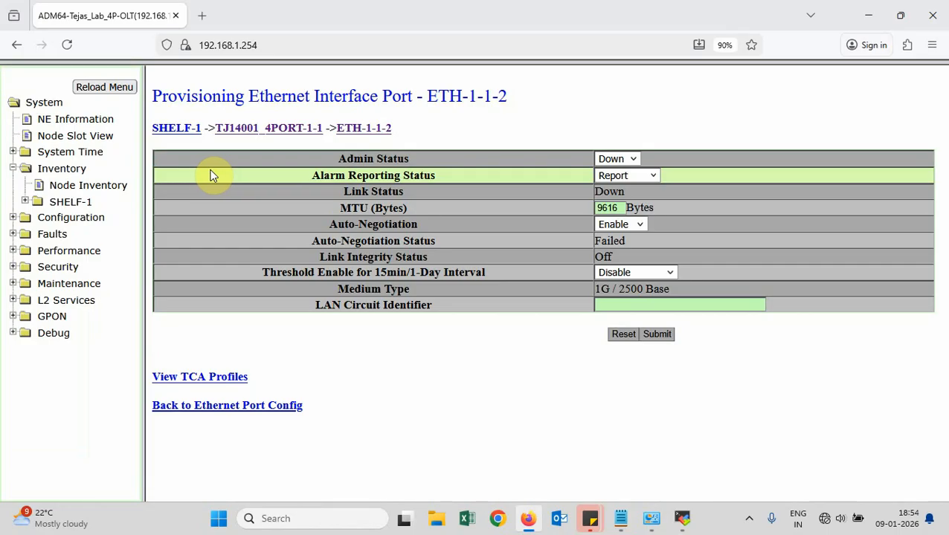
click(106, 192)
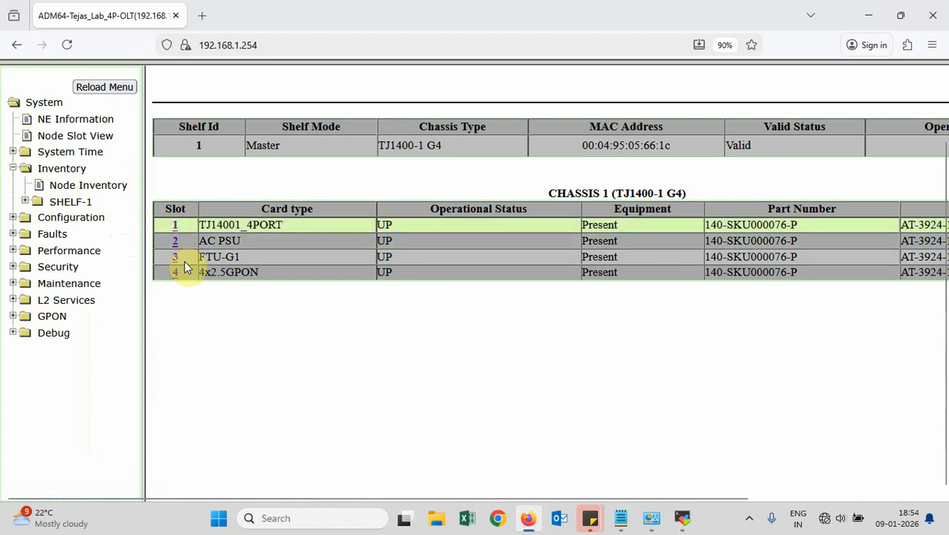
click(175, 225)
scroll(573, 311, down, 3)
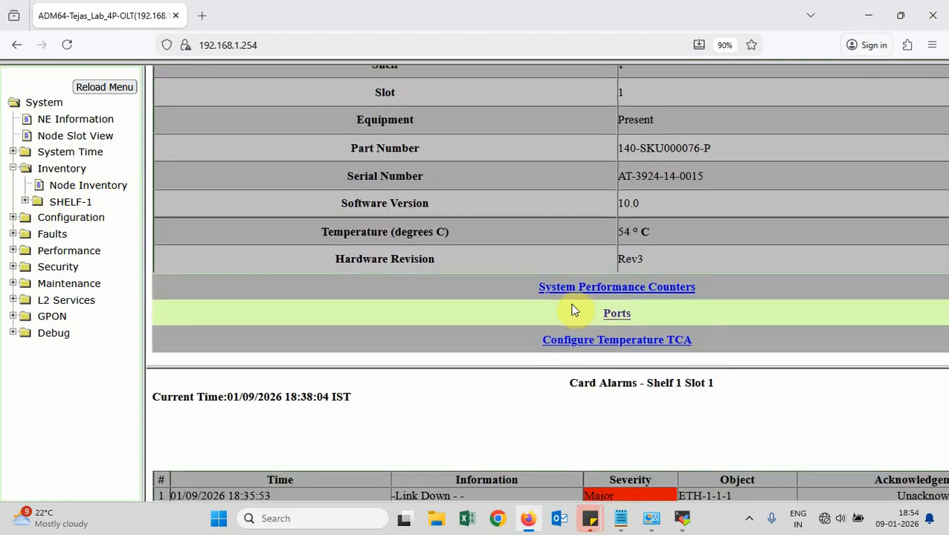
click(616, 316)
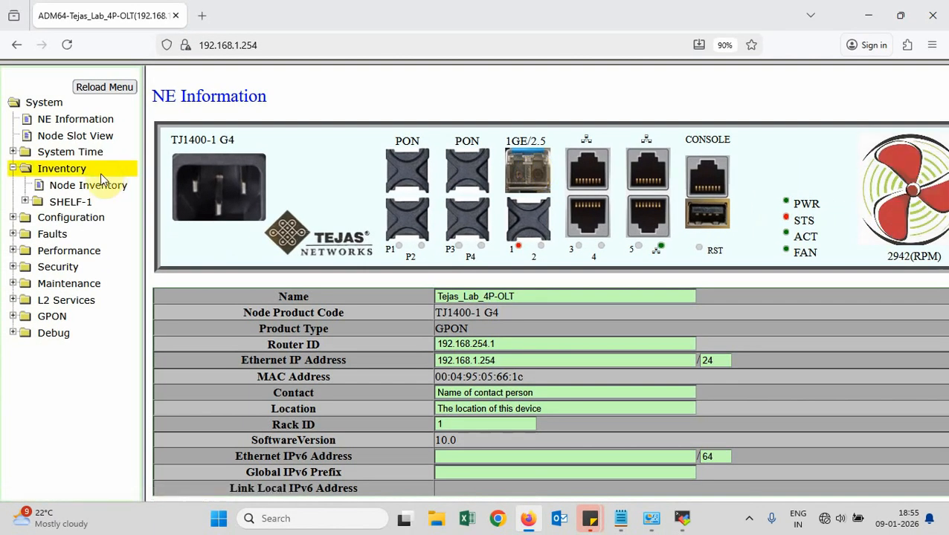
Reload Node Inventory, then open ETH-1-1-1 provisioning from the NE Information front panel
click(101, 186)
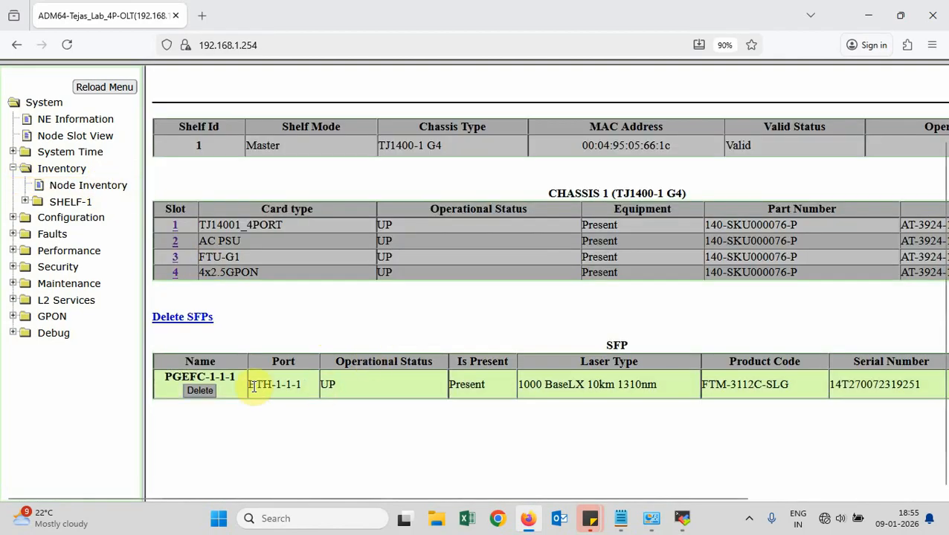
drag(253, 386, 297, 386)
click(301, 386)
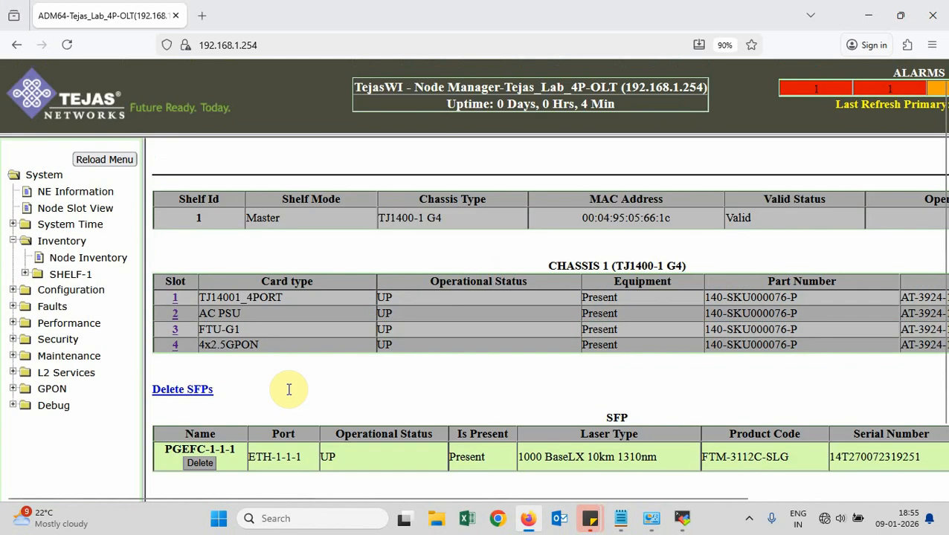
click(93, 192)
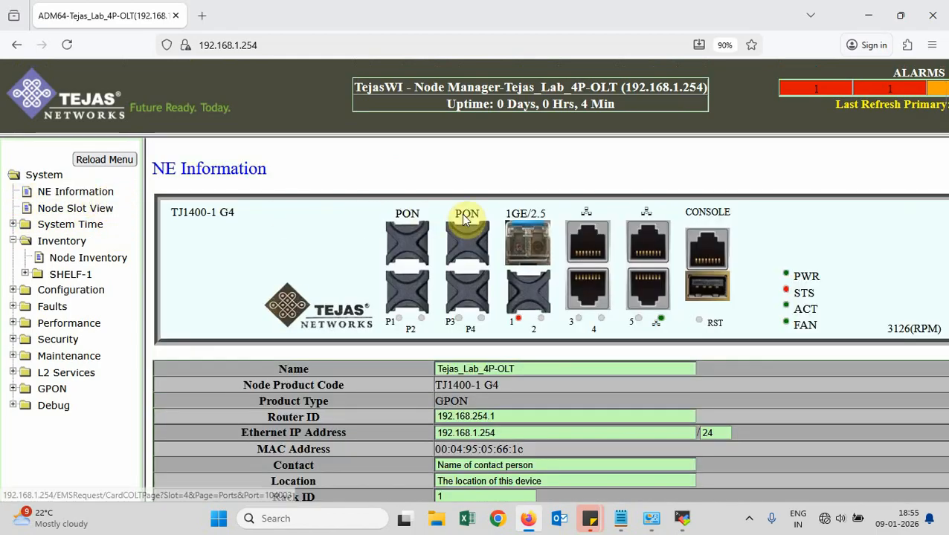
click(523, 245)
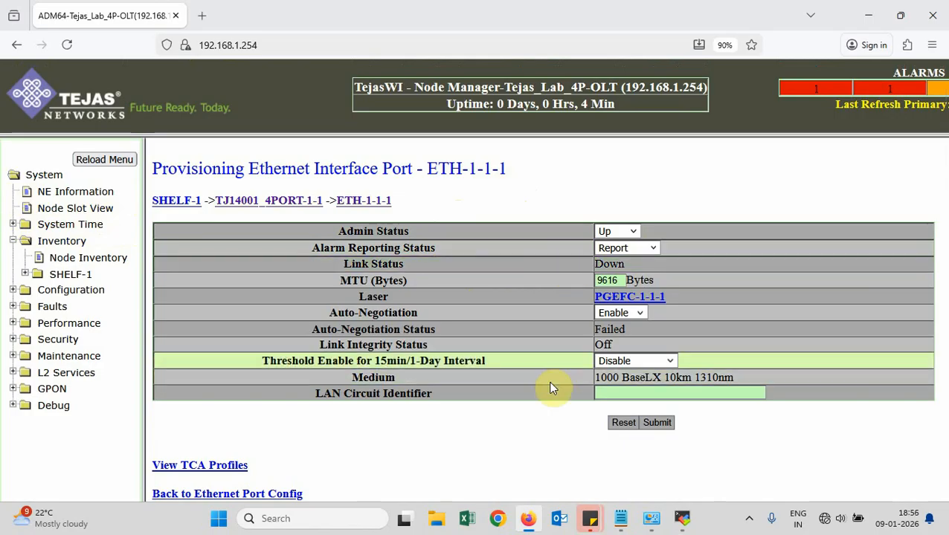
Check the PGEFC-1-1-1 laser readings, then return to Node Inventory showing it UP and Present
click(657, 299)
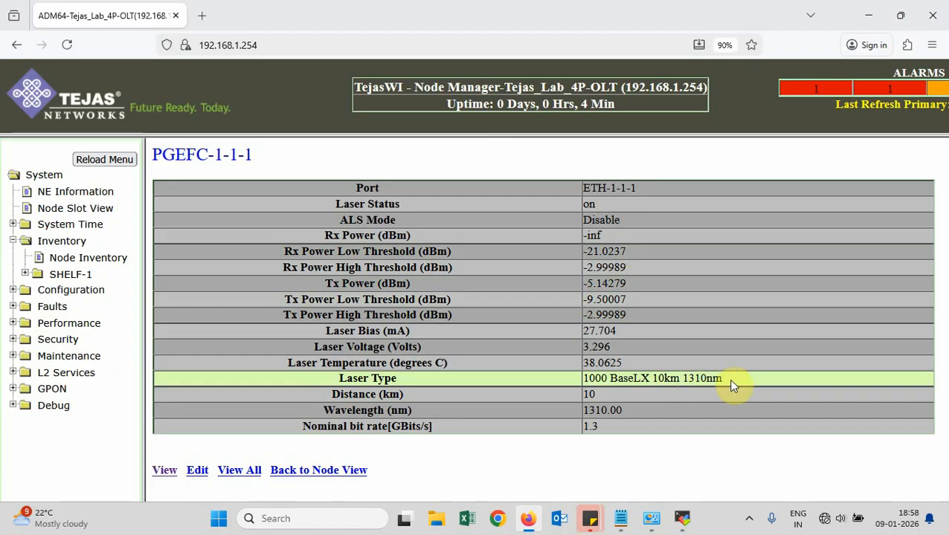
click(103, 266)
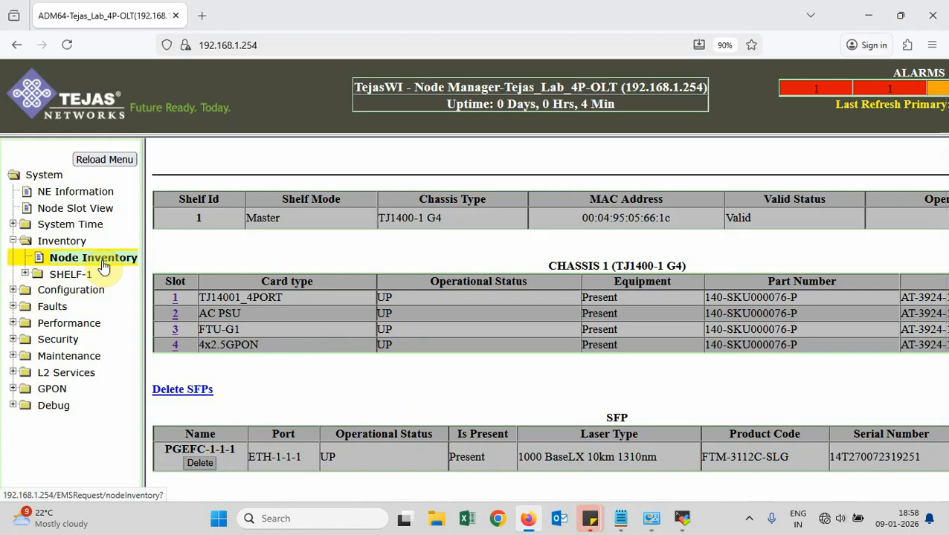
Set PON port P4 (Port_GPON-1-4-4) Admin State to Activate and report it to the OLT
click(90, 192)
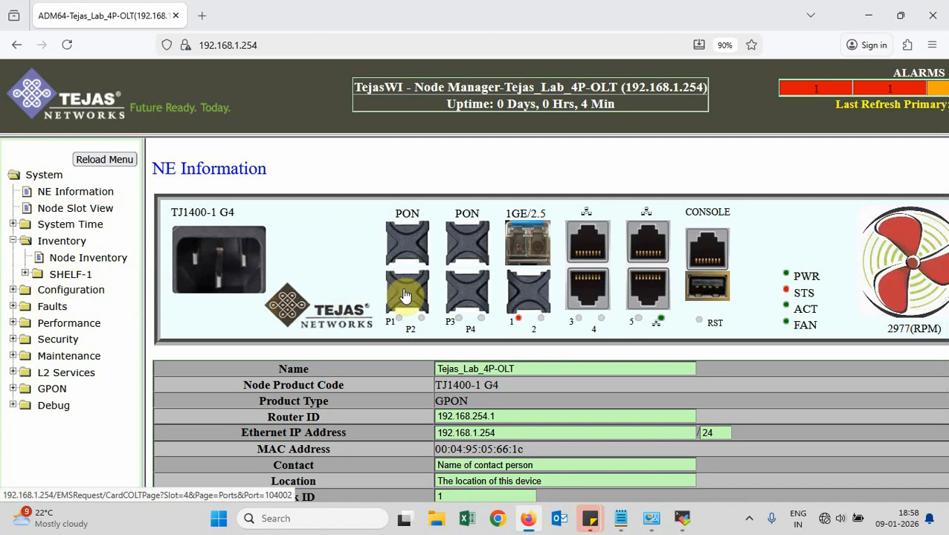
click(469, 297)
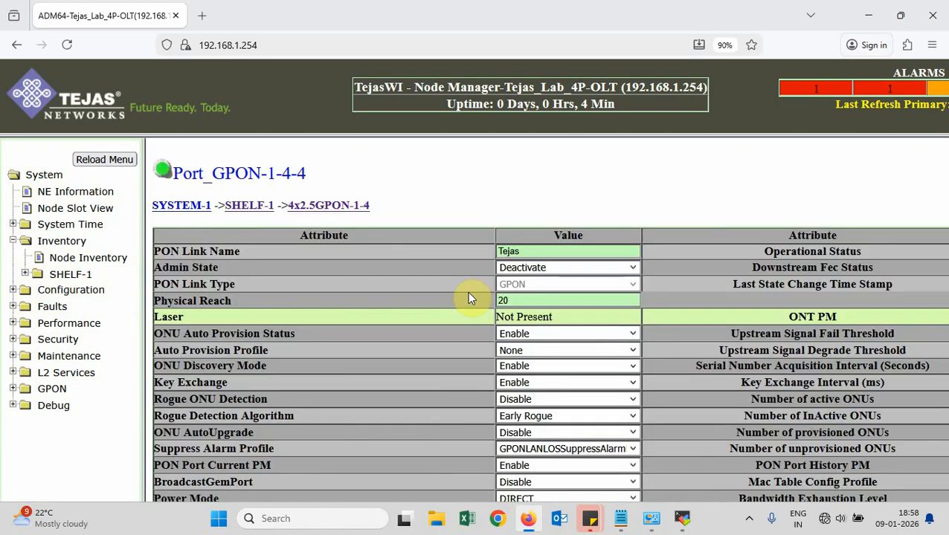
click(634, 269)
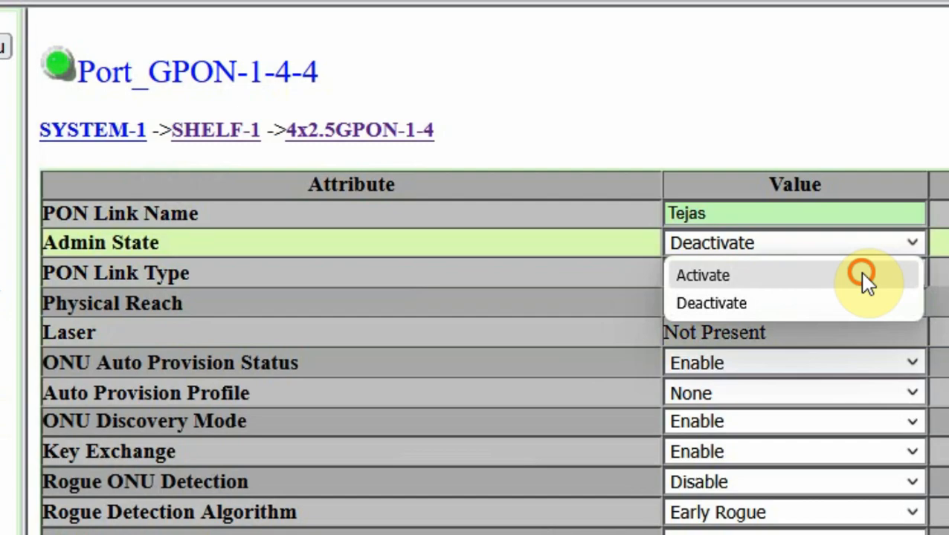
click(863, 279)
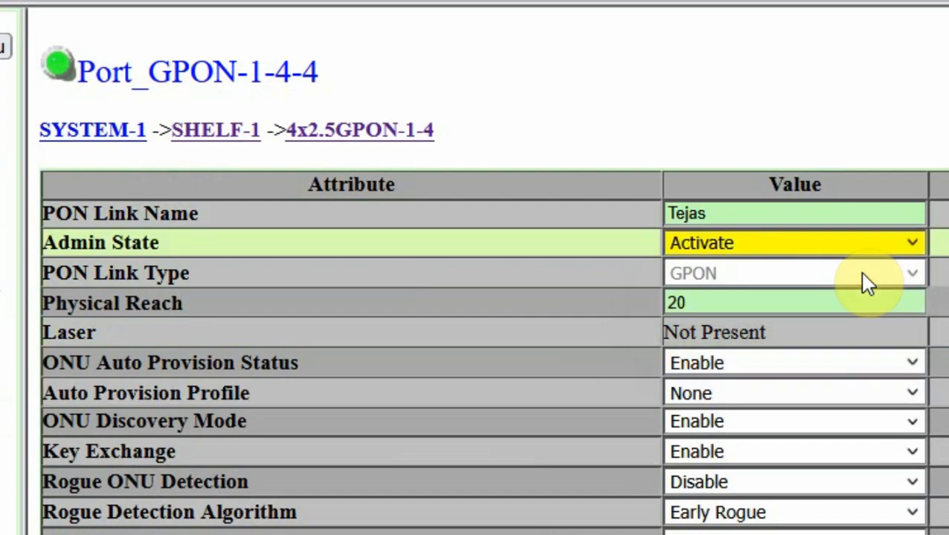
scroll(526, 236, down, 3)
scroll(525, 246, up, 1)
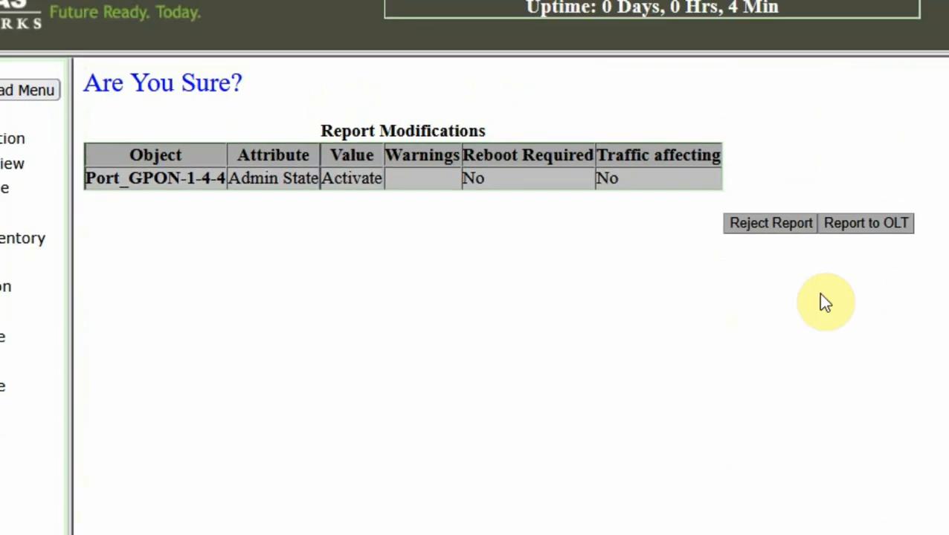
click(709, 247)
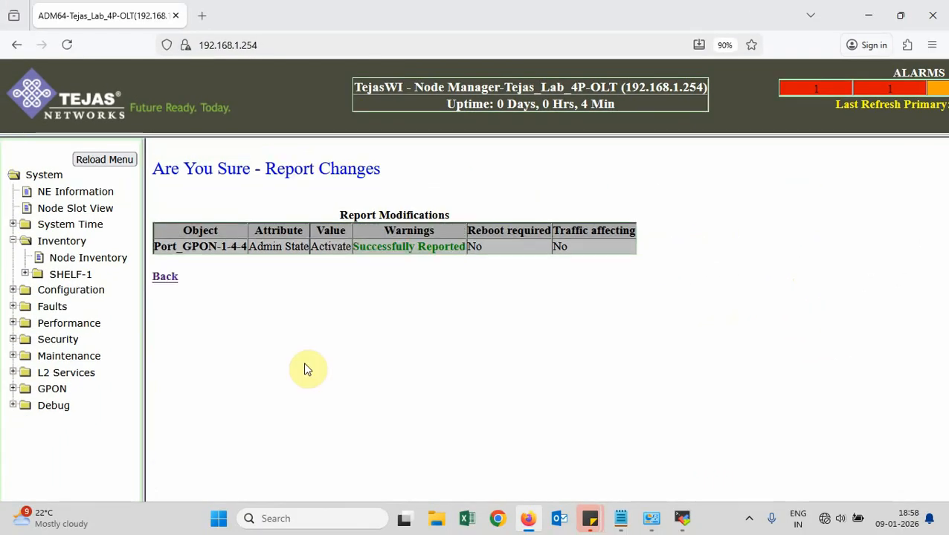
click(88, 197)
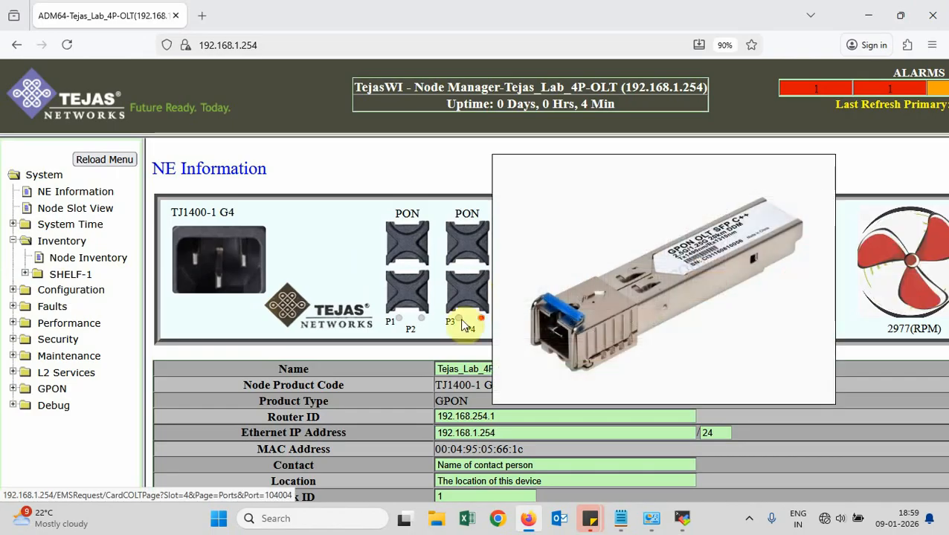
Refresh Node Inventory to confirm the new GSFP-1-4-4 row, then return to NE Information
click(103, 265)
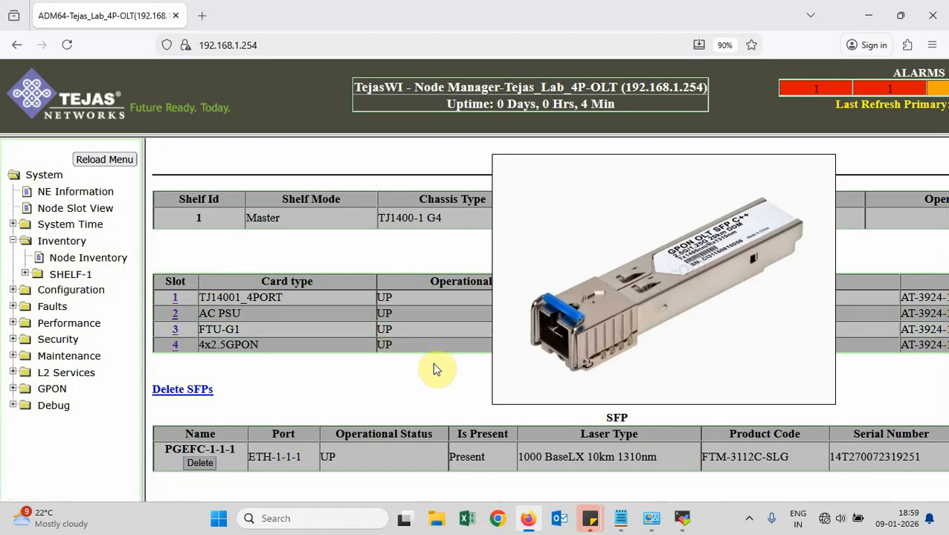
scroll(435, 370, down, 2)
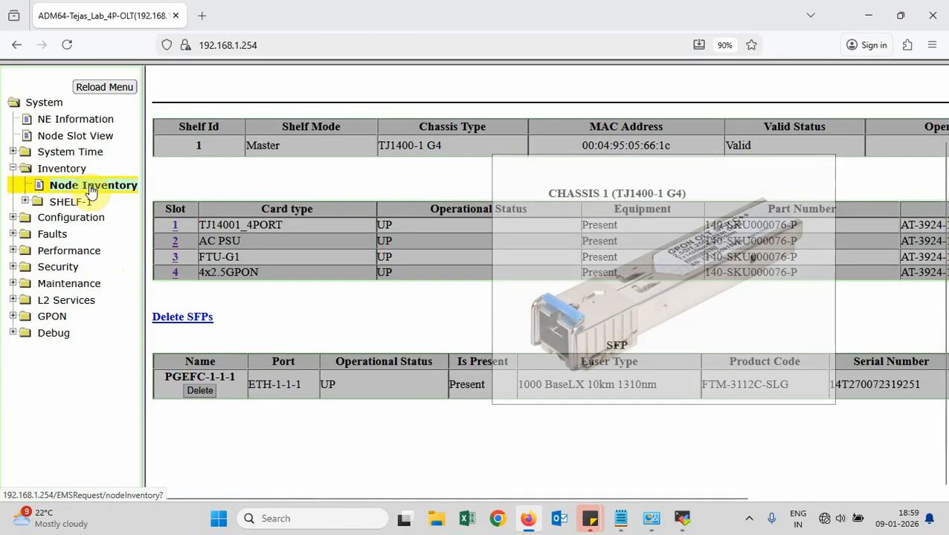
click(91, 189)
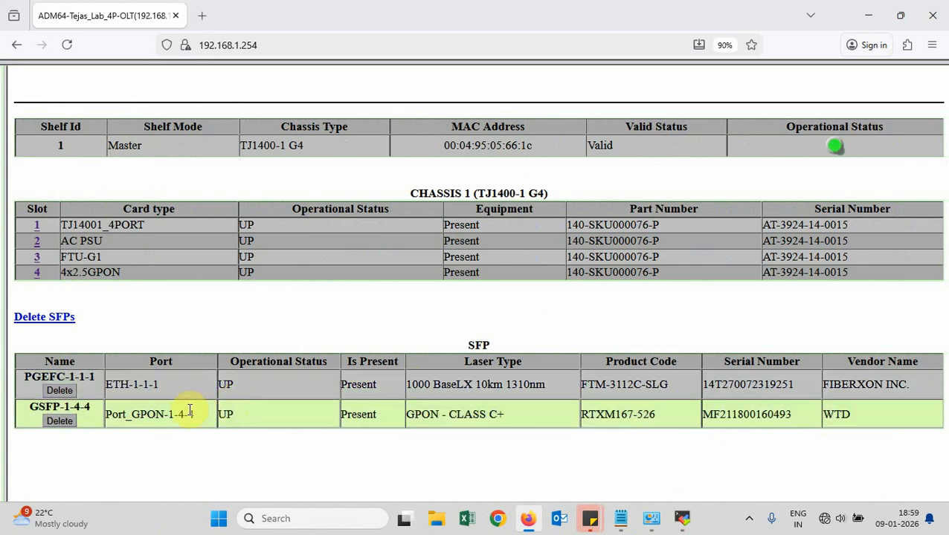
mouse_move(200, 418)
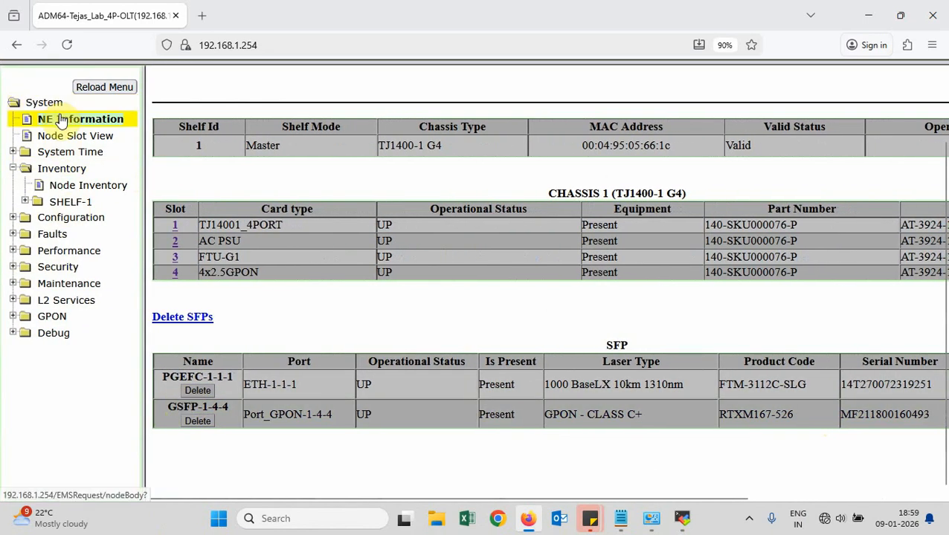
click(61, 120)
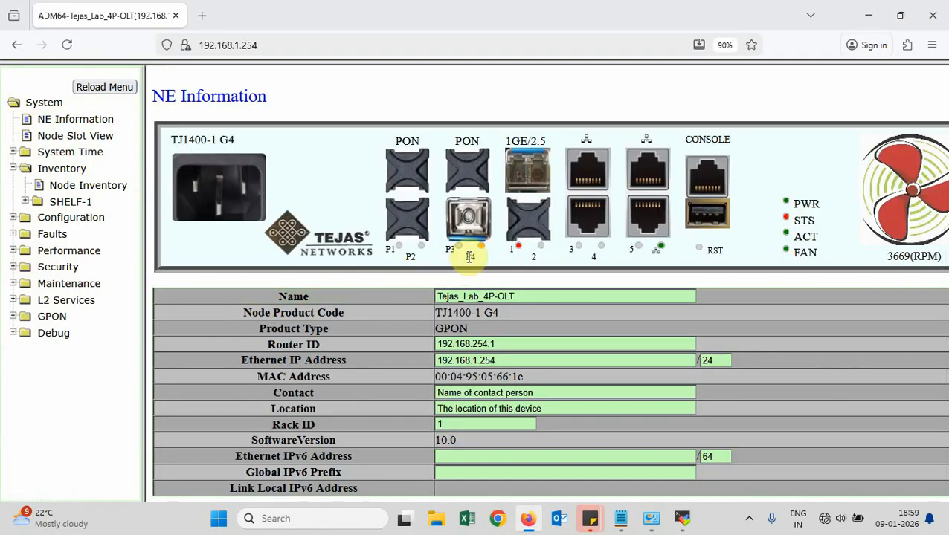
View GSFP-1-4-4 laser details on port P4: laser on, Tx 5.01292 dBm, GPON Class C+
click(469, 216)
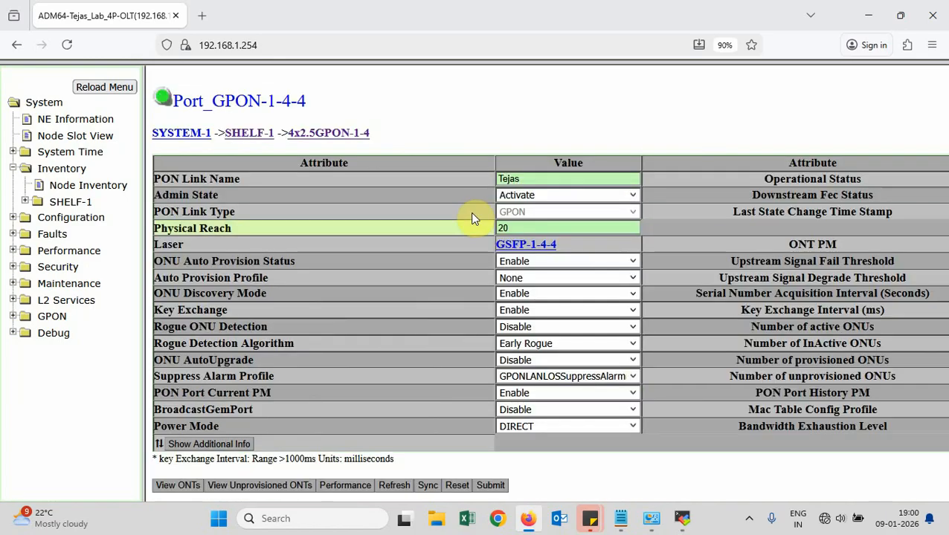
click(554, 254)
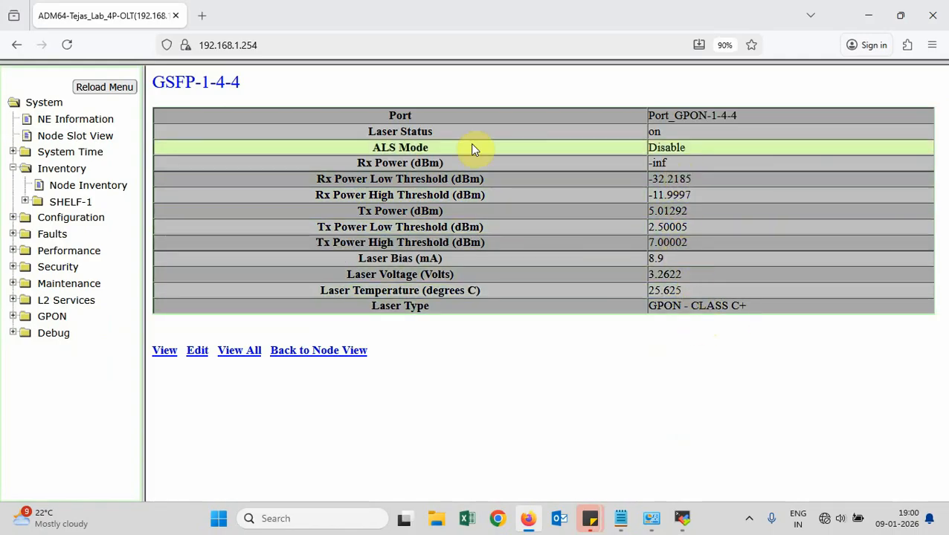
click(84, 188)
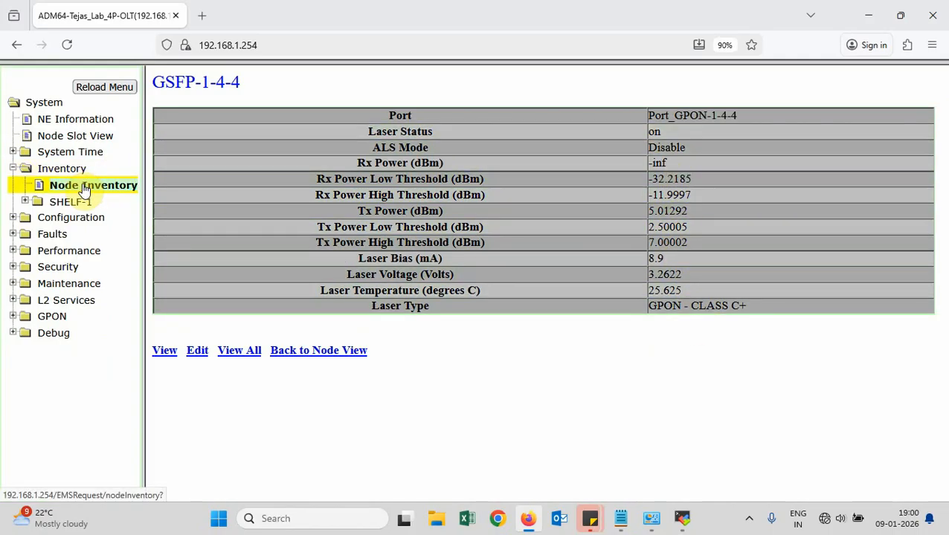
Expand GPON > Maintenance to list ONT Reboot, Add ONTs, Manage ONT and Unprovisioned ONT
click(83, 121)
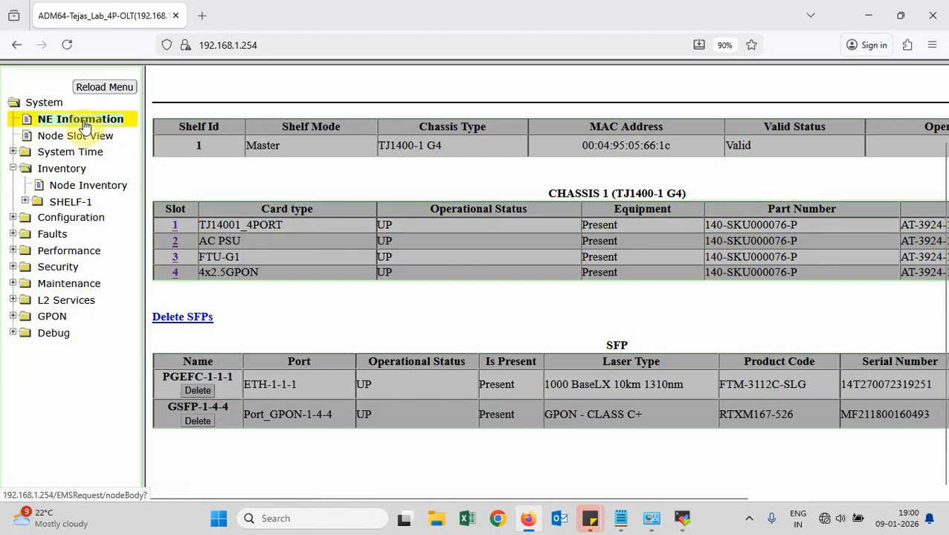
click(471, 223)
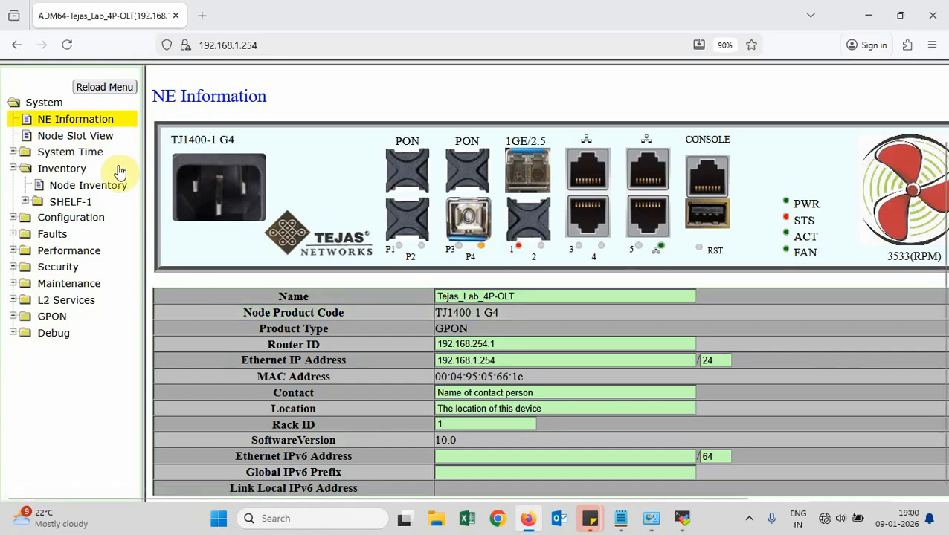
click(54, 321)
drag(144, 307, 212, 314)
scroll(97, 348, down, 2)
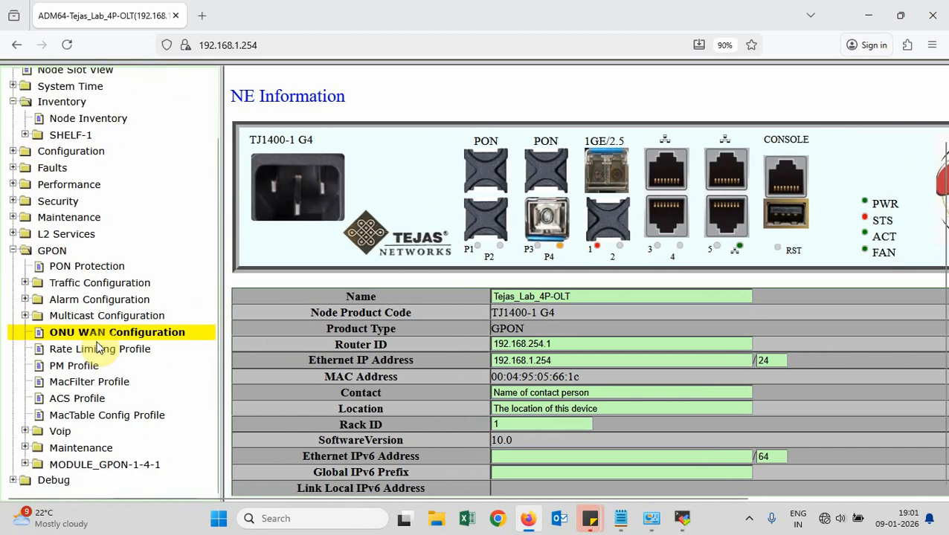
click(85, 450)
scroll(87, 453, down, 3)
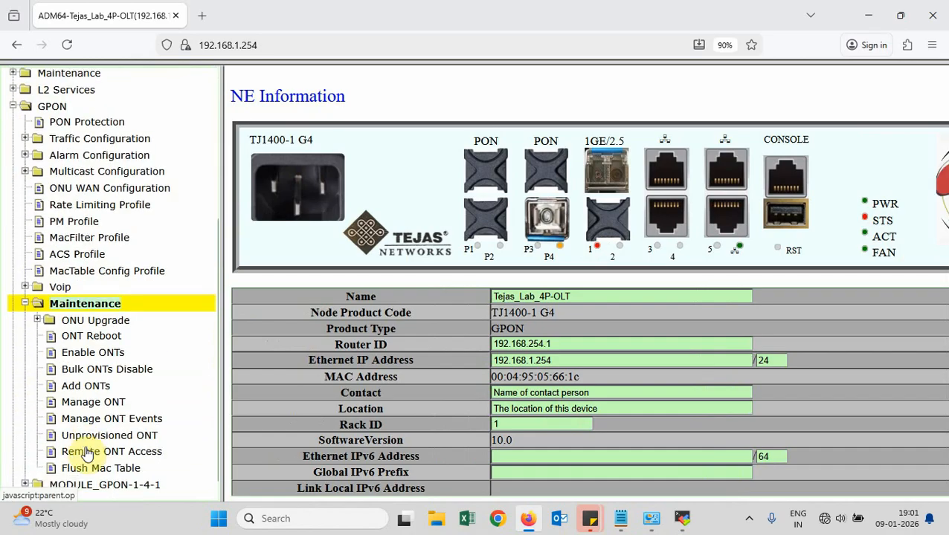
scroll(87, 452, down, 1)
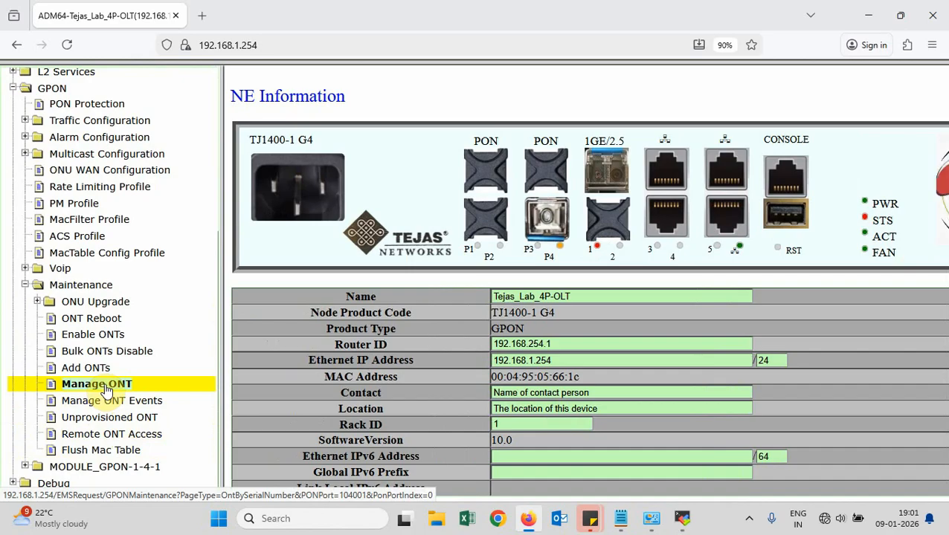
Show Manage ONT with ONT-1-4-4-1 ONLINE, and open the same page in a new tab
click(106, 387)
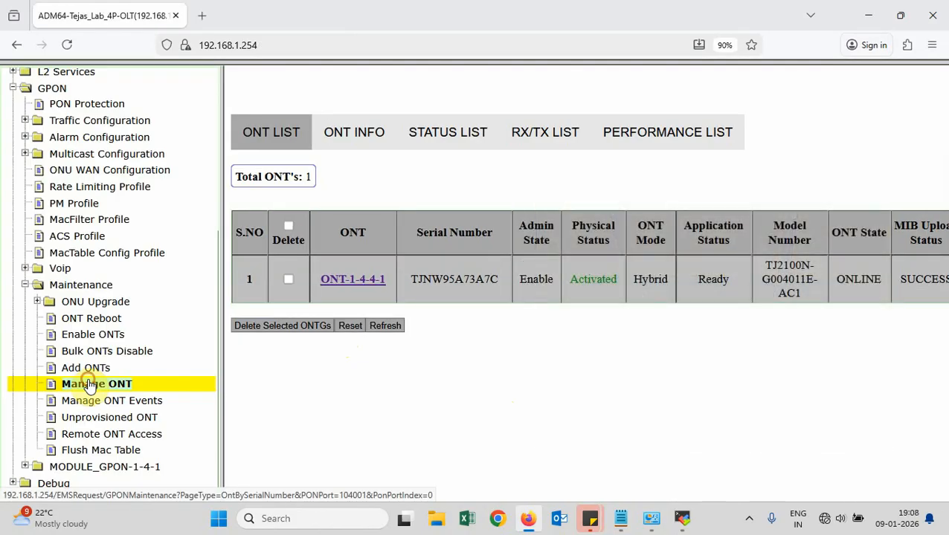
scroll(89, 385, up, 2)
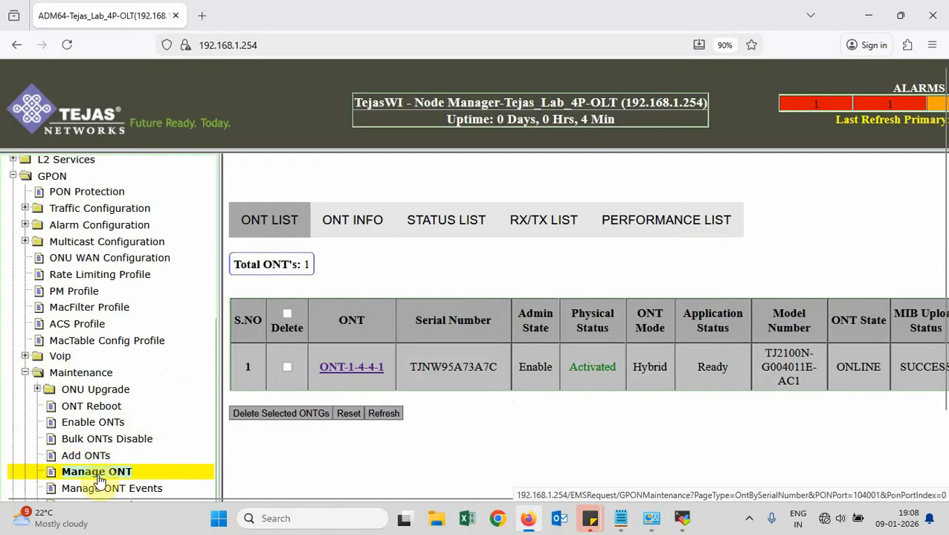
right_click(98, 475)
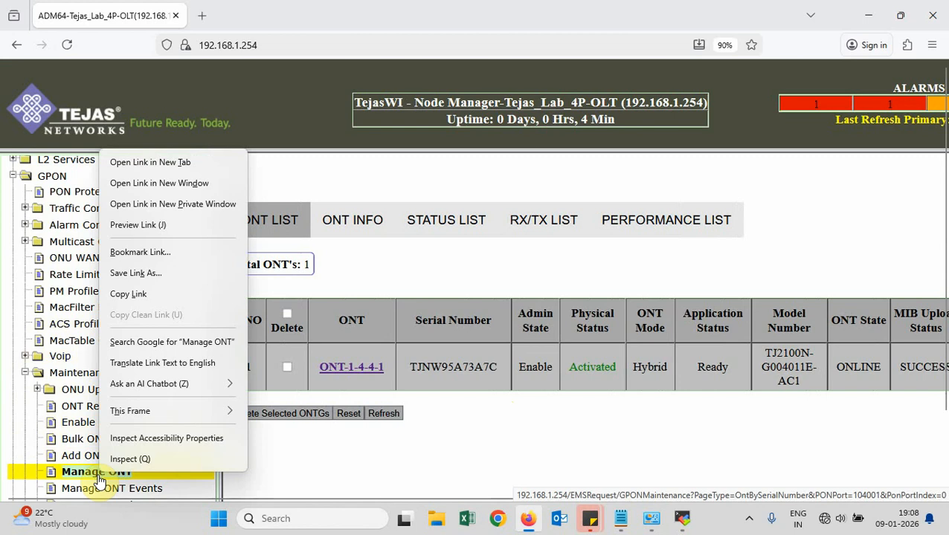
click(152, 164)
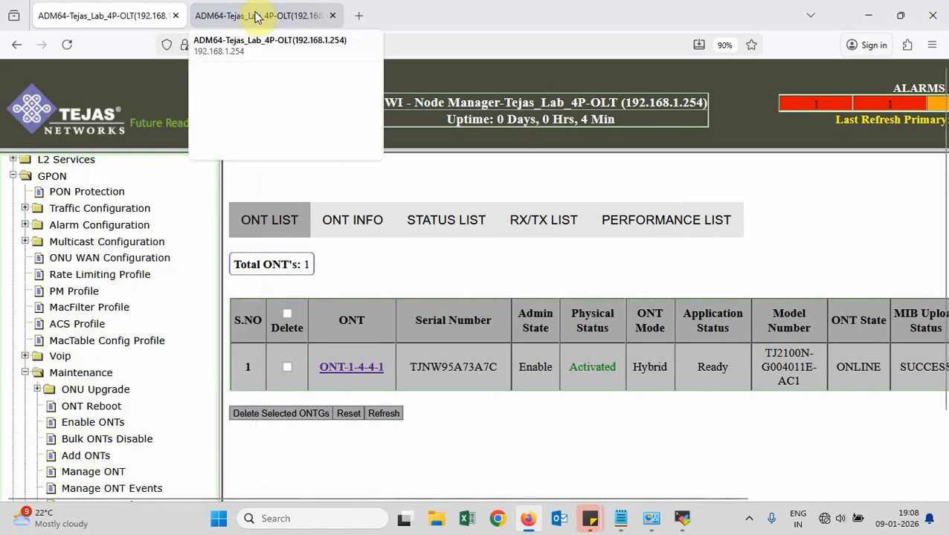
In the new tab, highlight serial number TJNW95A73A7C and model TJ2100N-G004011E-AC1 of ONT-1-4-4-1
click(255, 16)
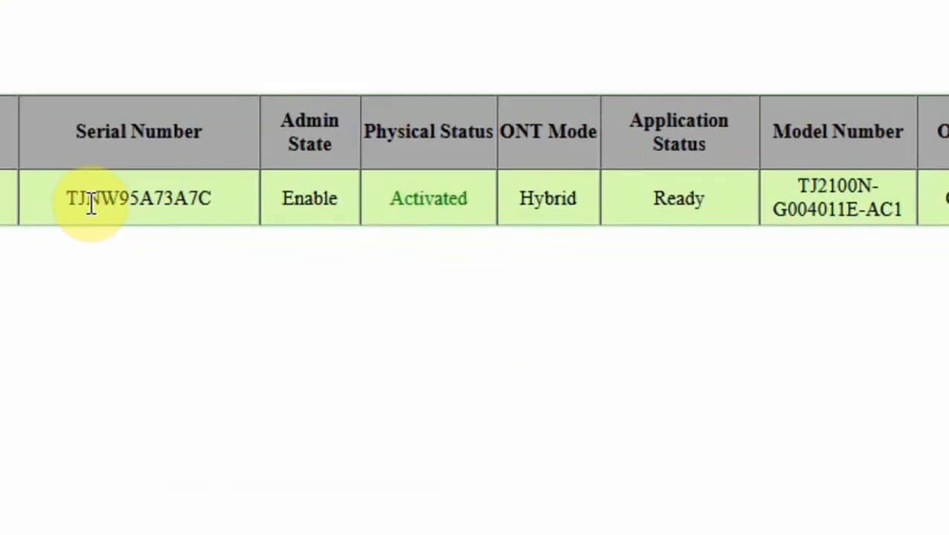
drag(212, 200, 64, 194)
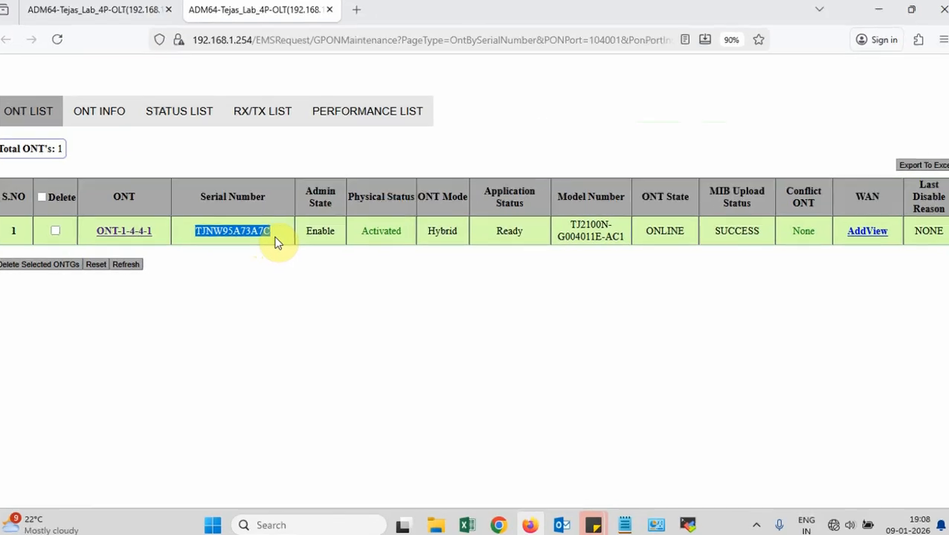
click(275, 238)
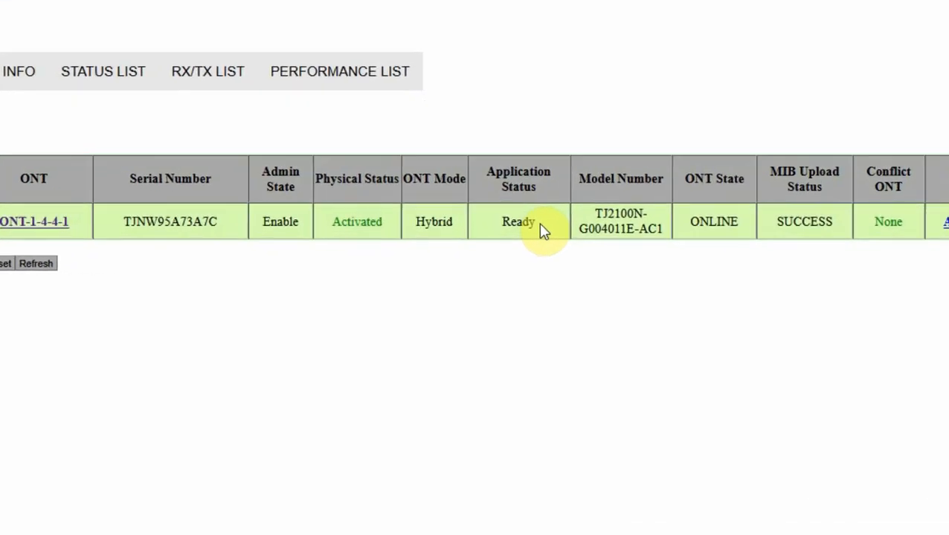
drag(650, 191, 756, 222)
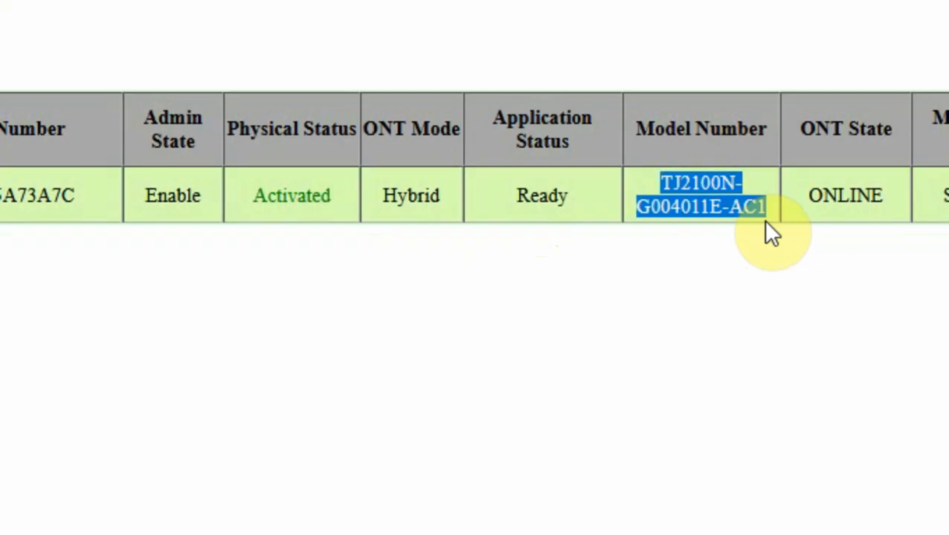
Highlight ONLINE state, SUCCESS MIB upload and None conflict, check ONT INFO, then return to NE Information
click(804, 203)
double_click(804, 200)
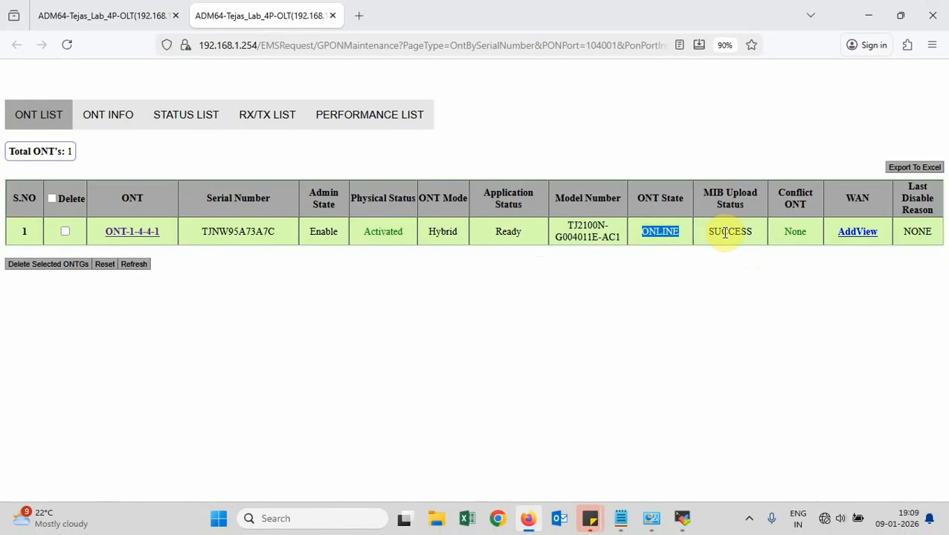
drag(683, 229, 727, 226)
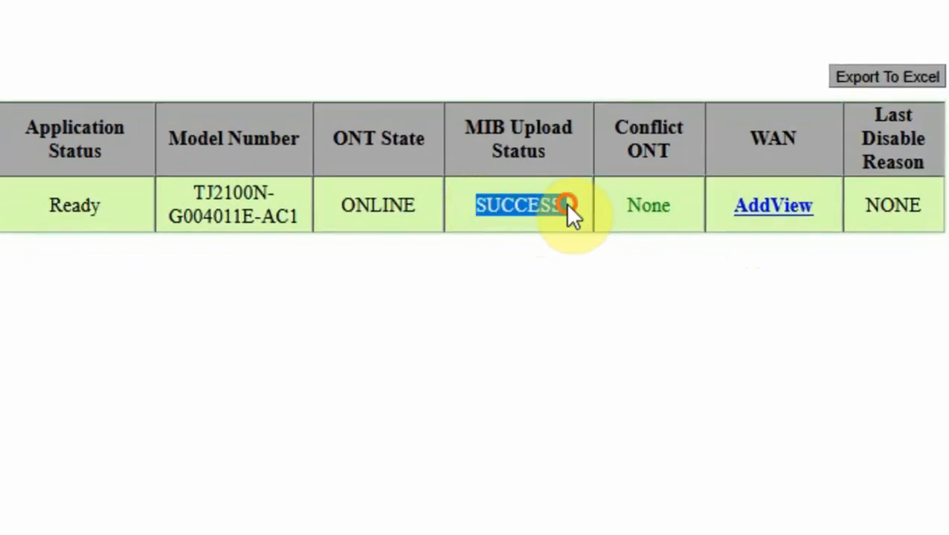
click(565, 203)
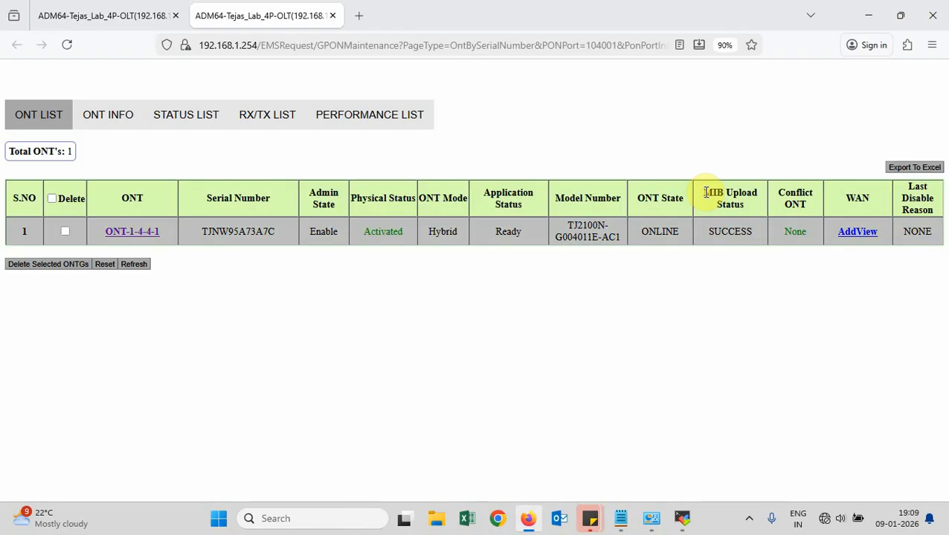
drag(705, 193, 747, 207)
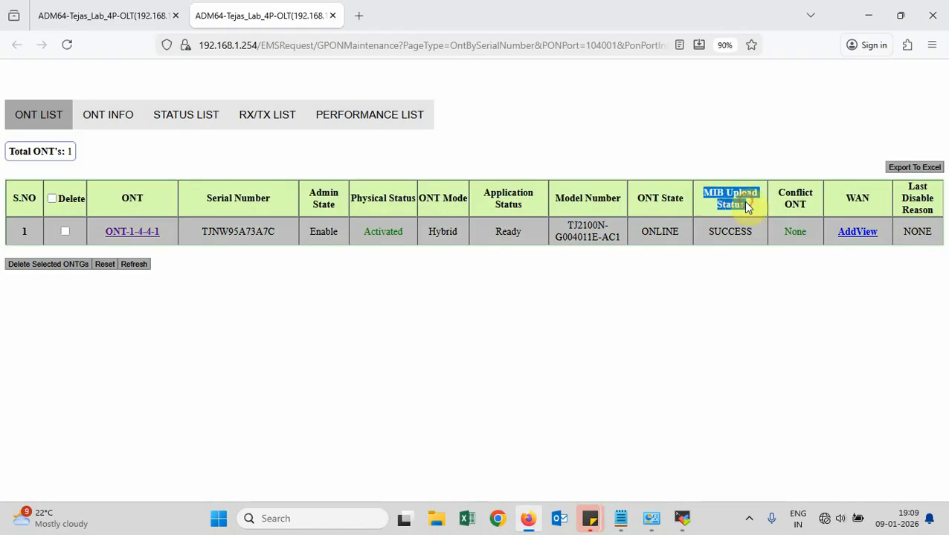
drag(707, 232, 753, 233)
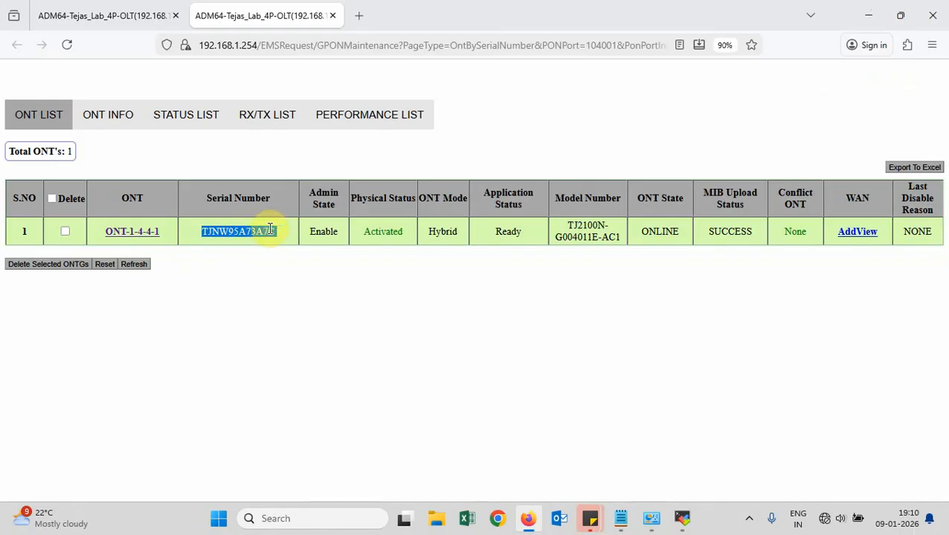
click(786, 232)
drag(787, 231, 810, 238)
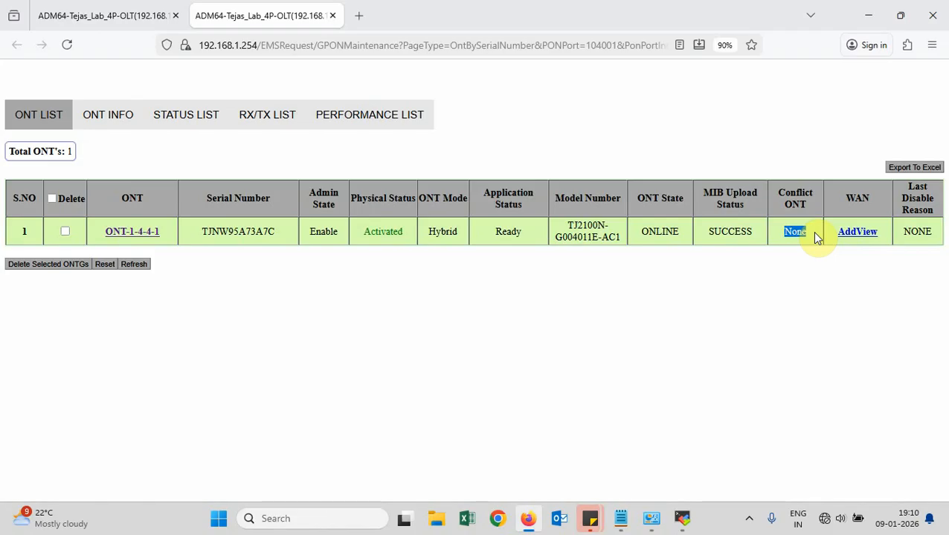
click(109, 117)
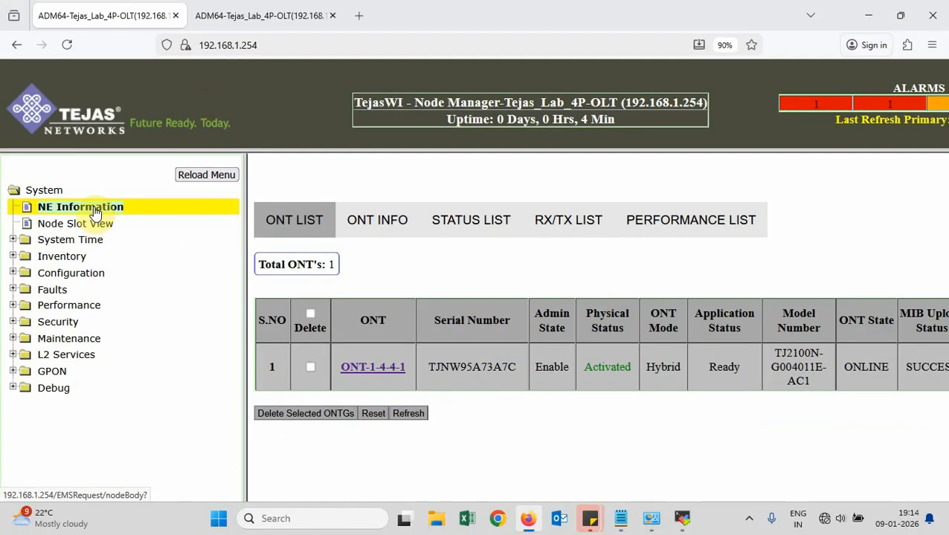
click(96, 208)
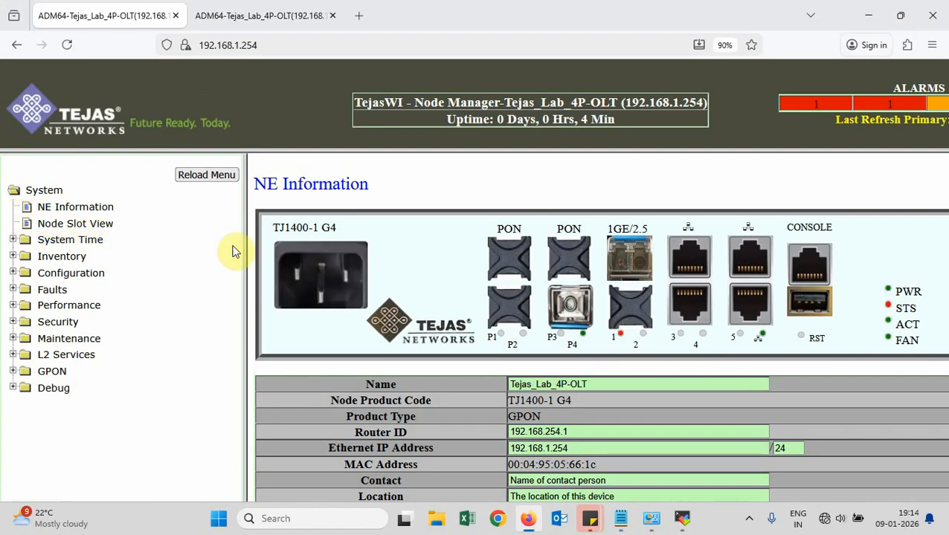
Open the slot 4 4 Port GPON Card from Node Inventory and its OLT Information in a new tab
drag(243, 250, 144, 241)
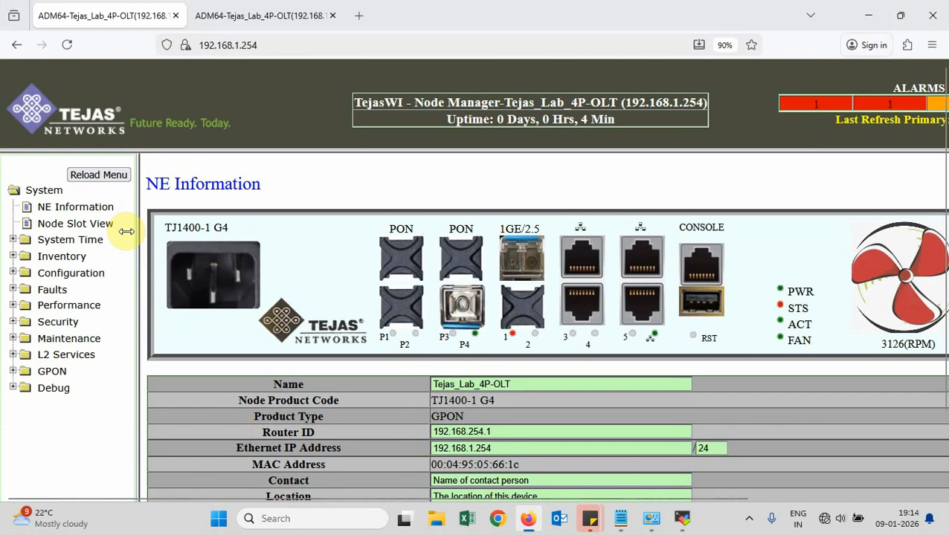
drag(129, 229, 142, 232)
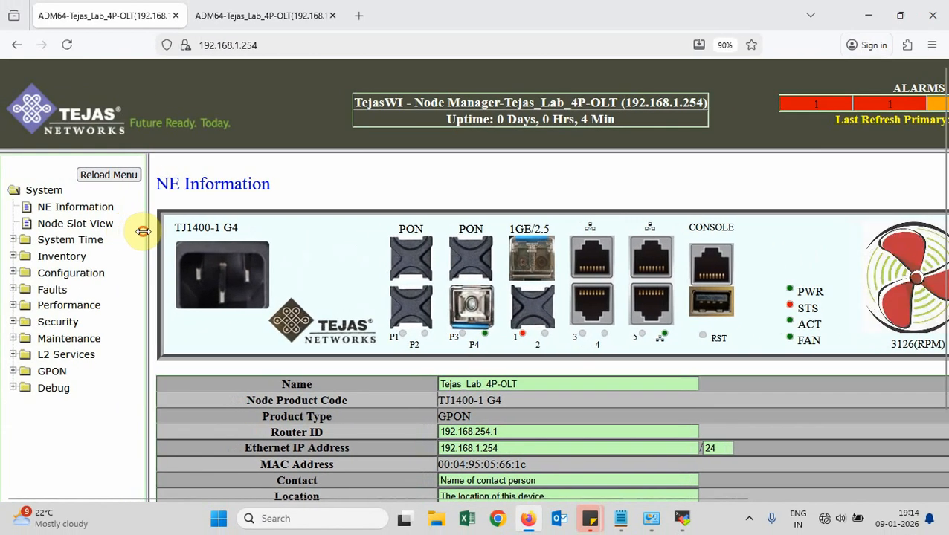
click(59, 256)
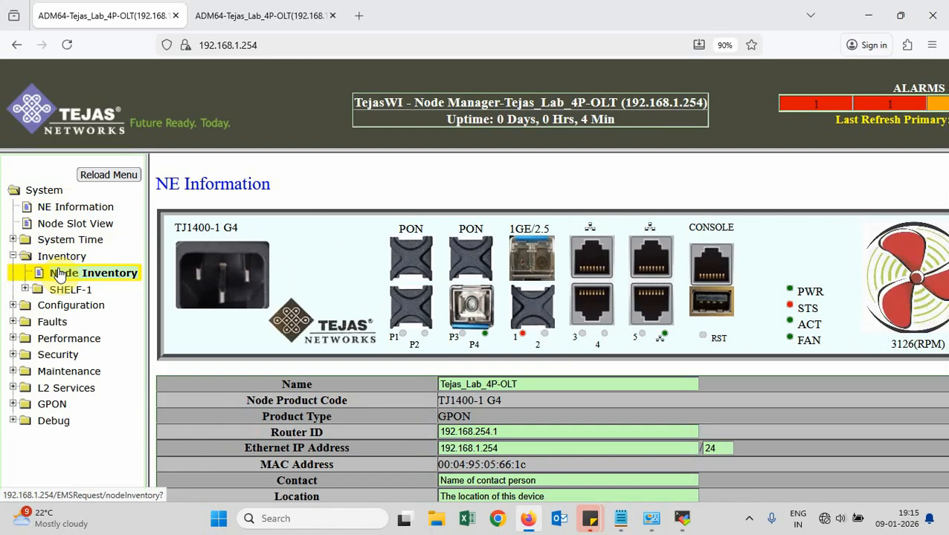
click(59, 274)
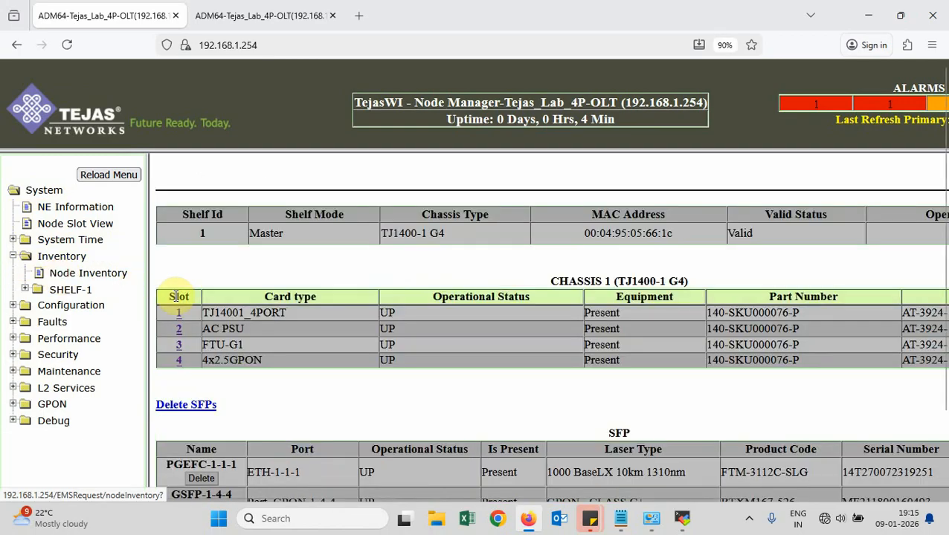
click(179, 362)
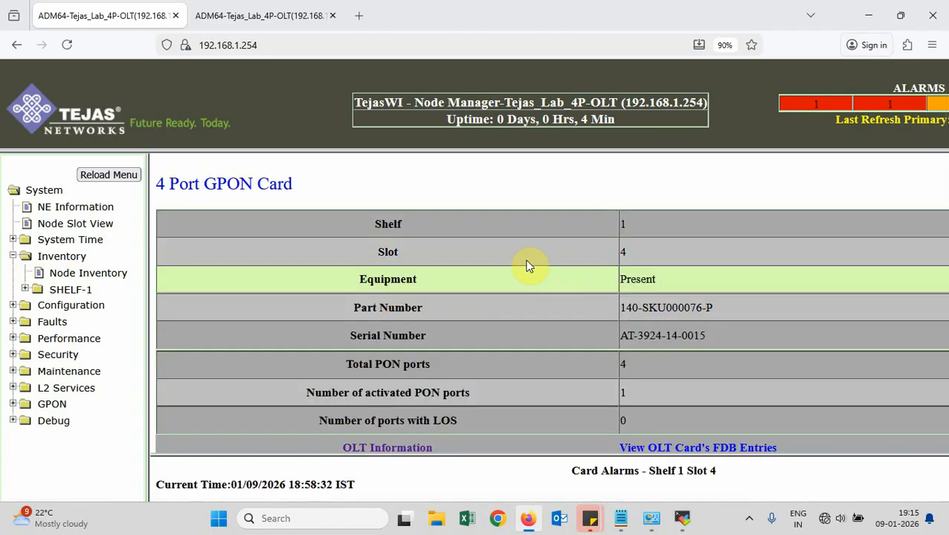
scroll(520, 283, down, 2)
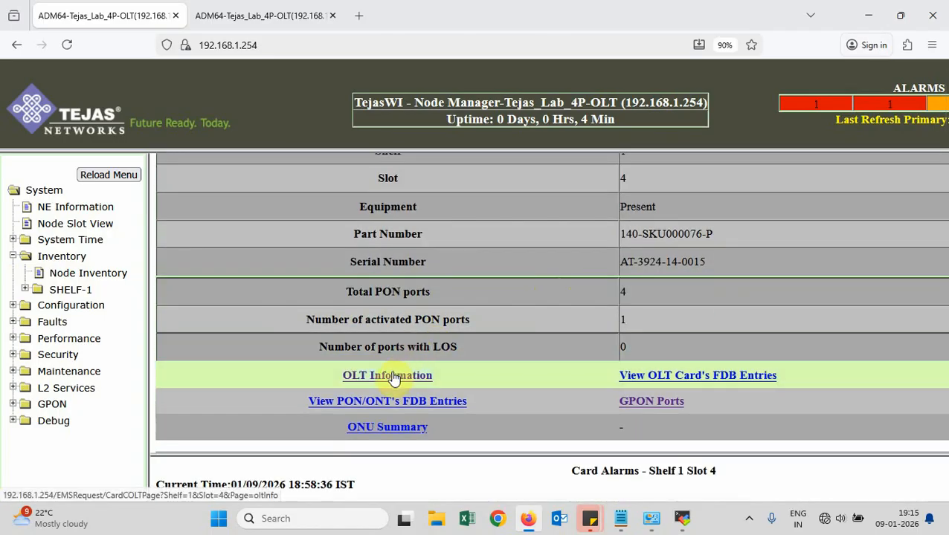
right_click(394, 378)
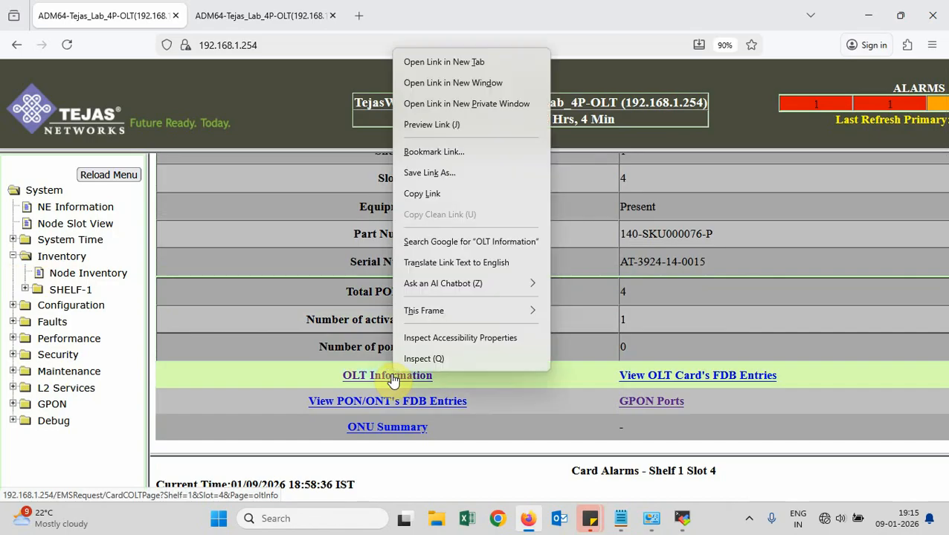
click(454, 62)
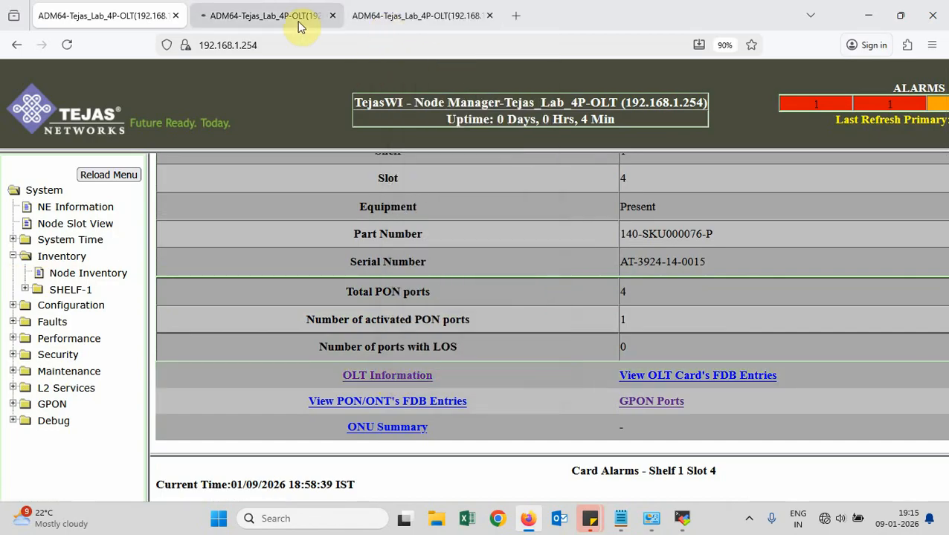
Switch Module_GPON-1-4-1's Activation Policy to Auth_By_Serial_Number, then back to Auto Discovery
click(265, 15)
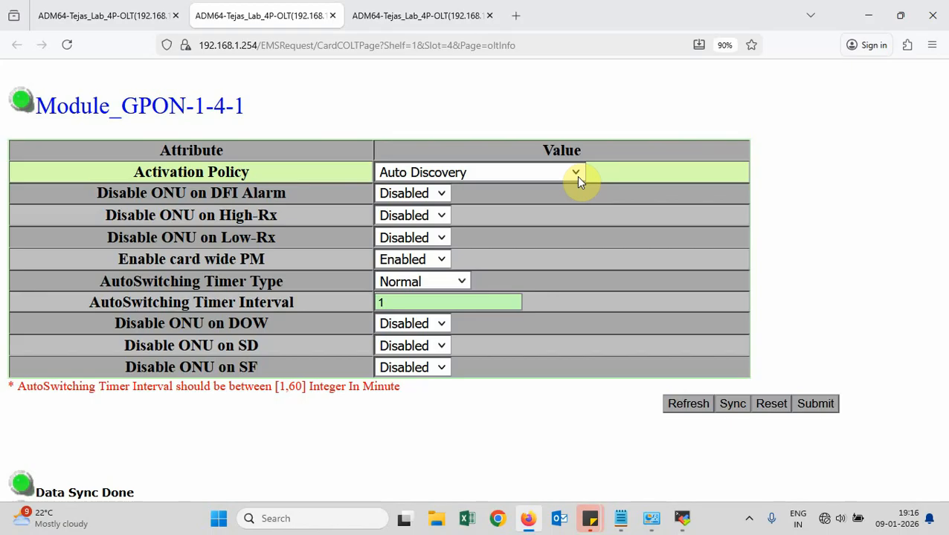
click(577, 179)
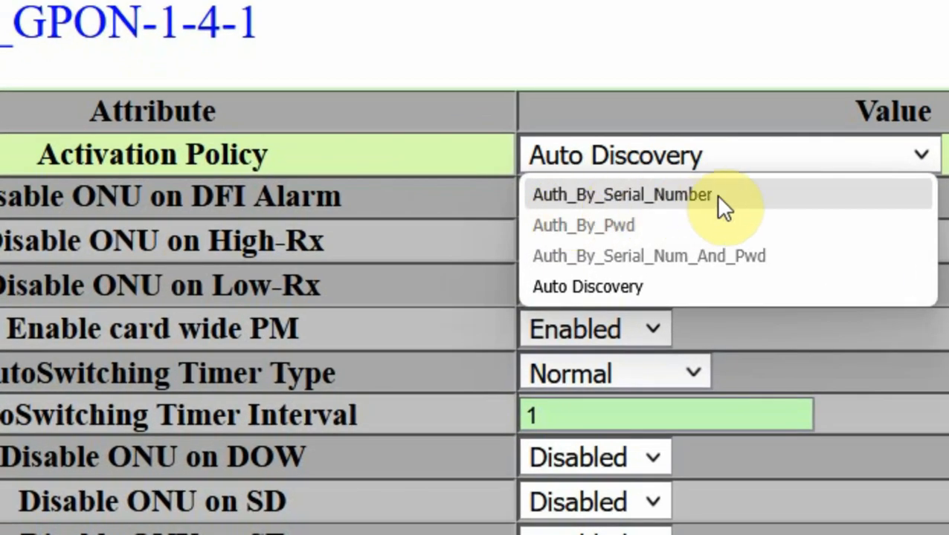
click(732, 193)
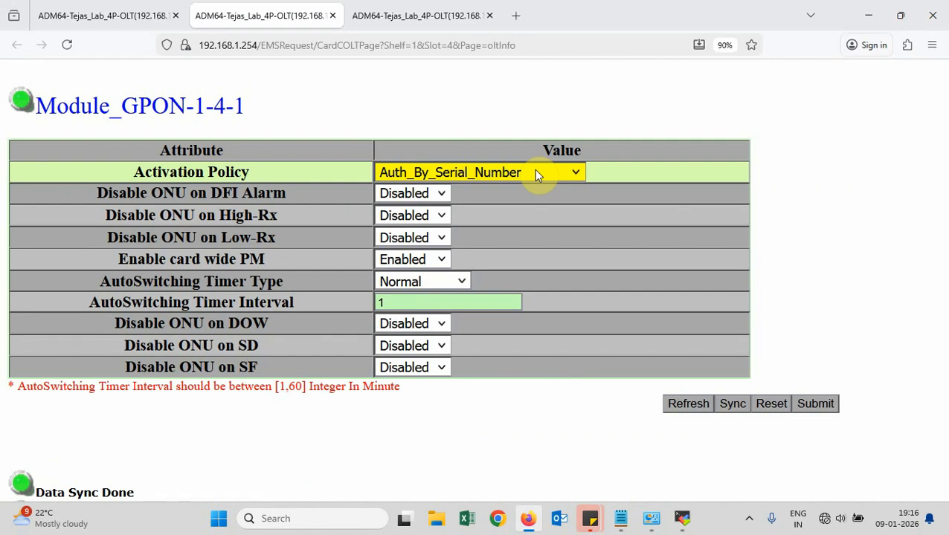
click(536, 172)
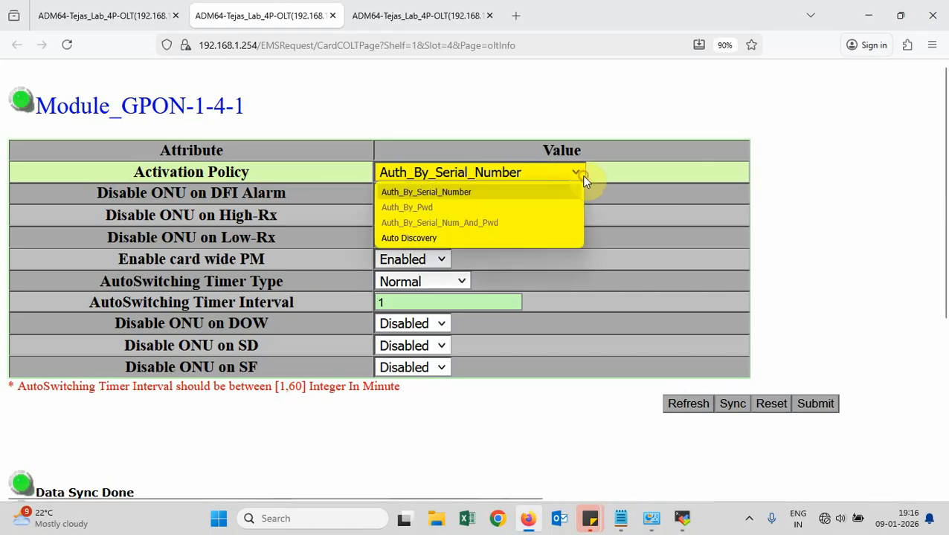
click(487, 237)
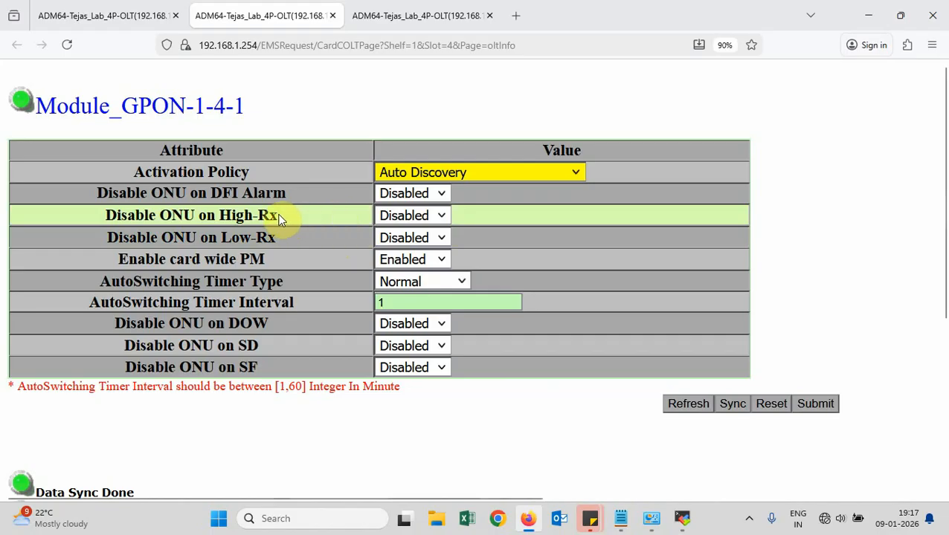
Set Disable ONU on High-Rx and Disable ONU on Low-Rx to Enabled for Module_GPON-1-4-1
click(440, 218)
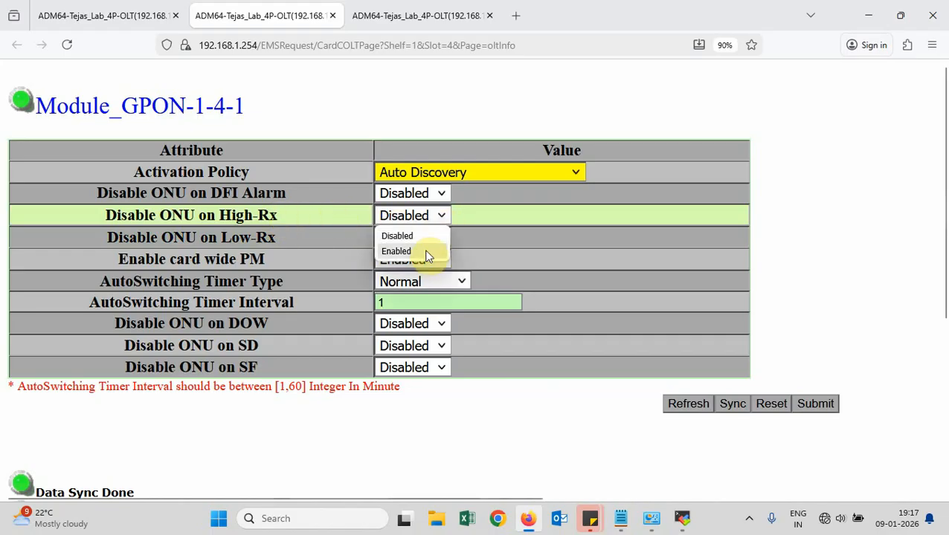
click(426, 254)
click(443, 238)
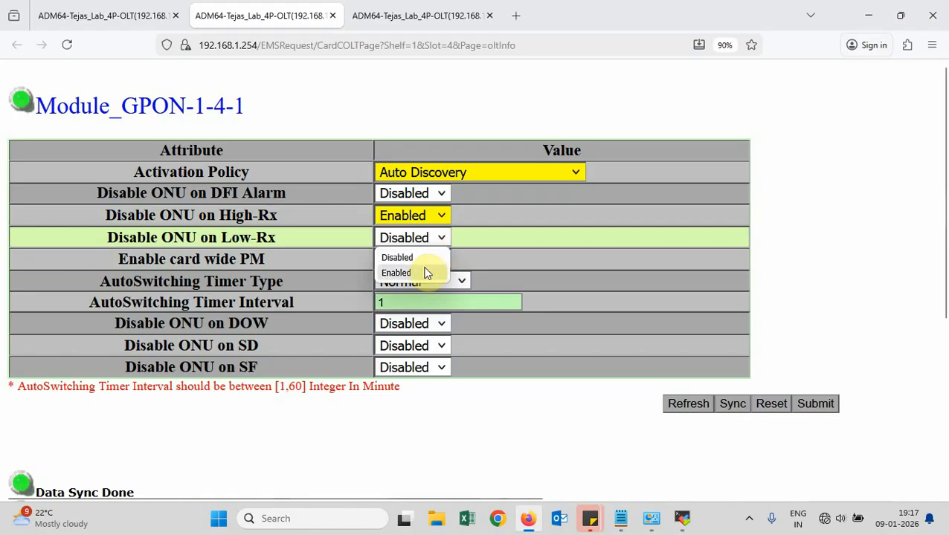
click(427, 273)
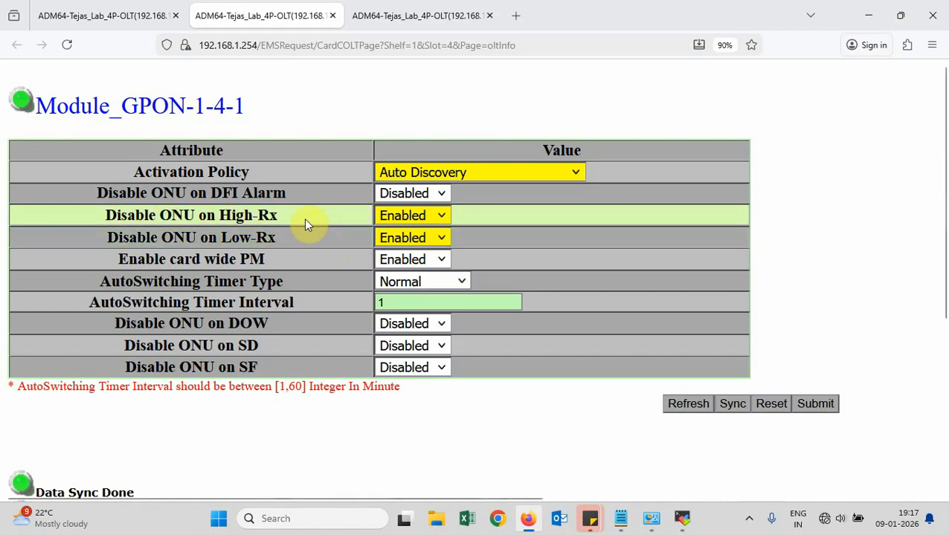
Confirm card wide PM stays Enabled, timer type Normal, and DFI Alarm Disabled
click(440, 258)
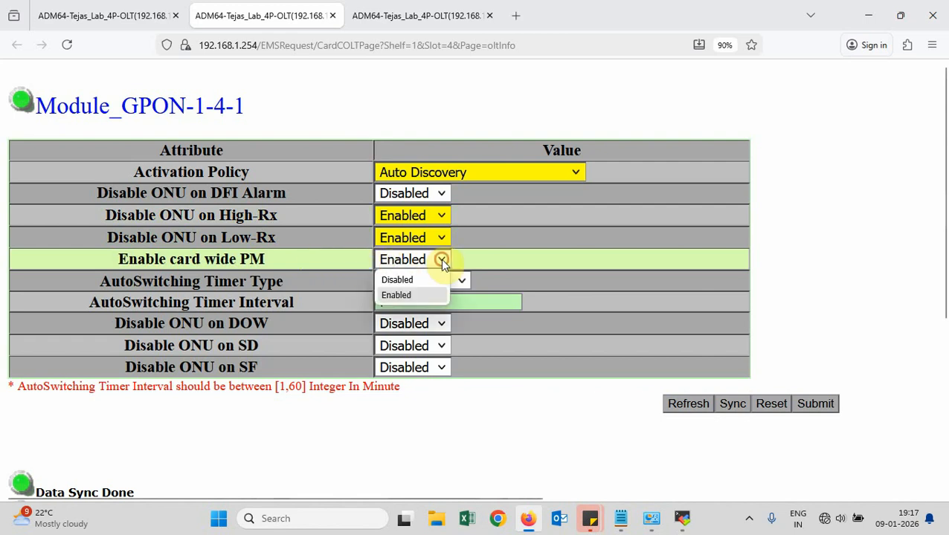
click(413, 296)
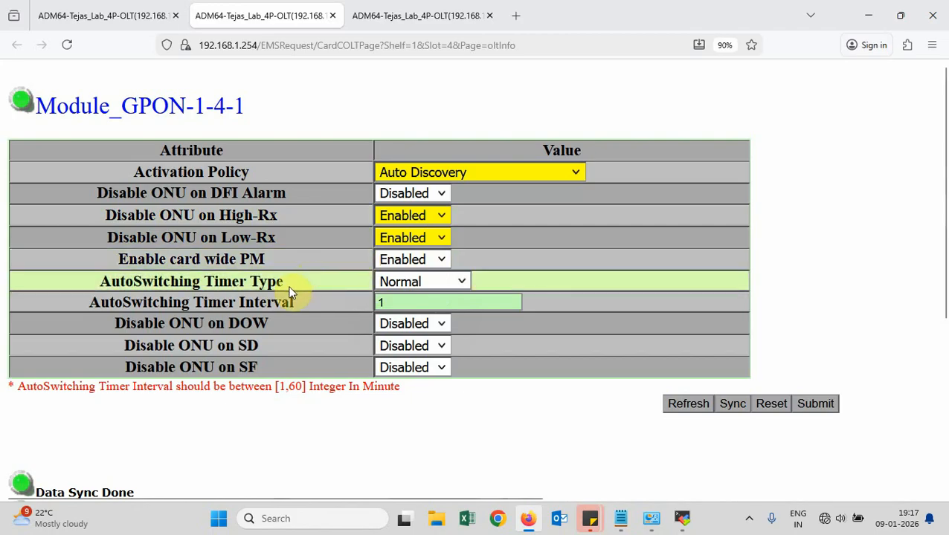
click(461, 281)
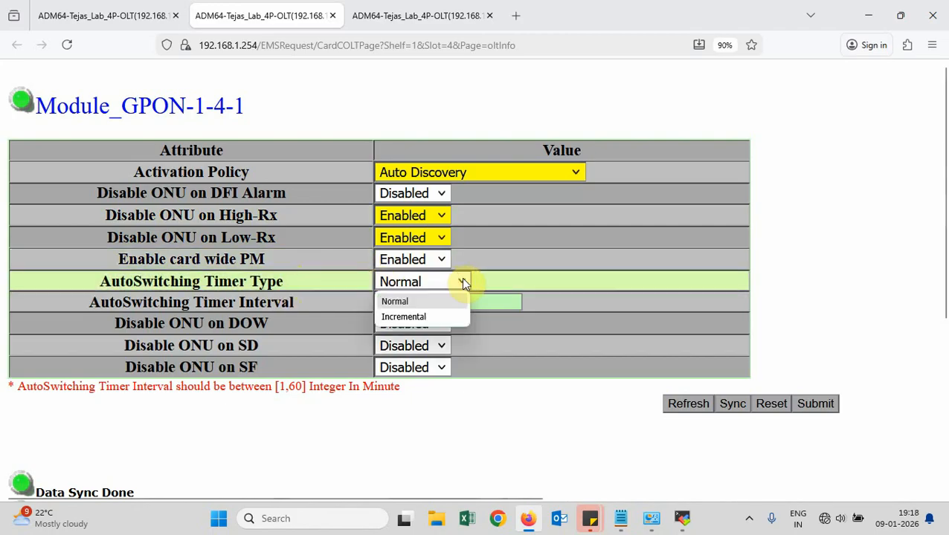
click(355, 303)
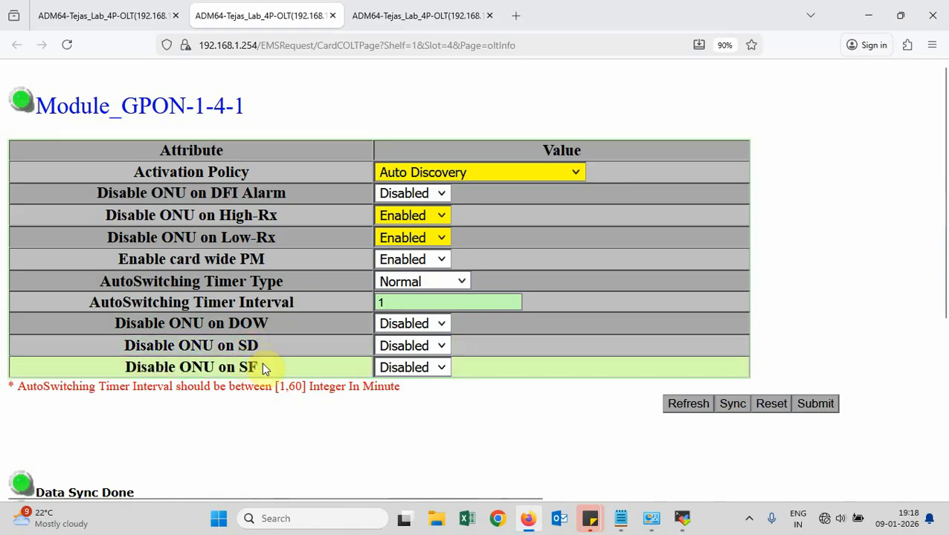
click(428, 196)
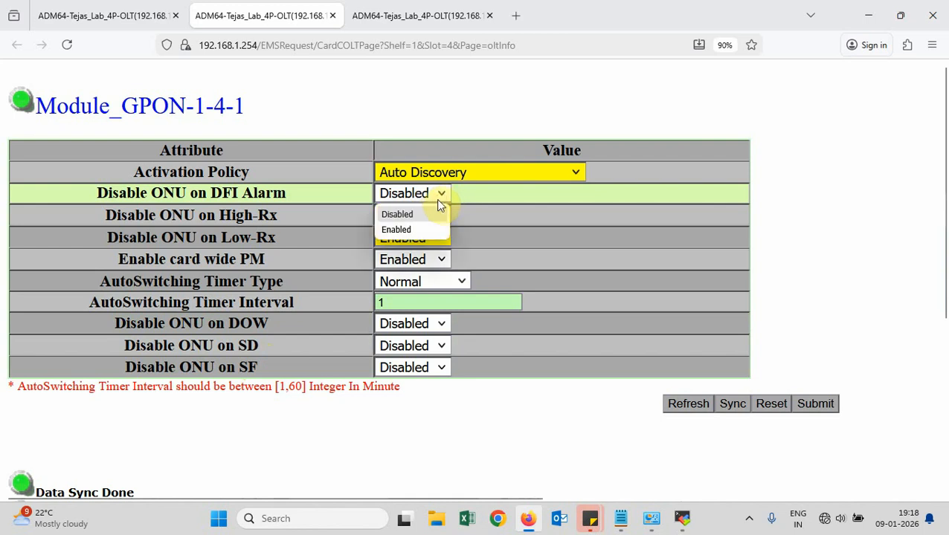
click(417, 214)
Set High-Rx and Low-Rx back to Disabled and close the module settings tab
click(416, 213)
click(420, 236)
click(421, 238)
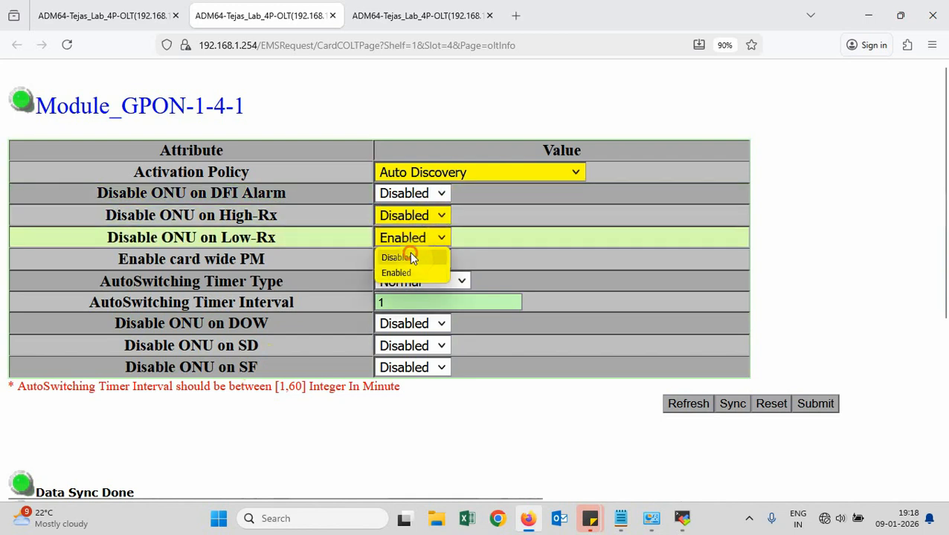
click(413, 257)
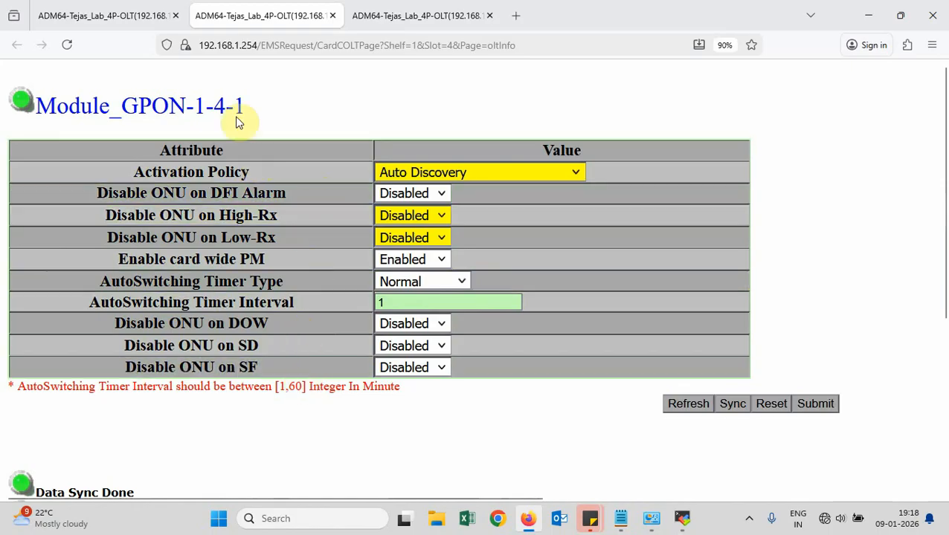
key(ctrl+w)
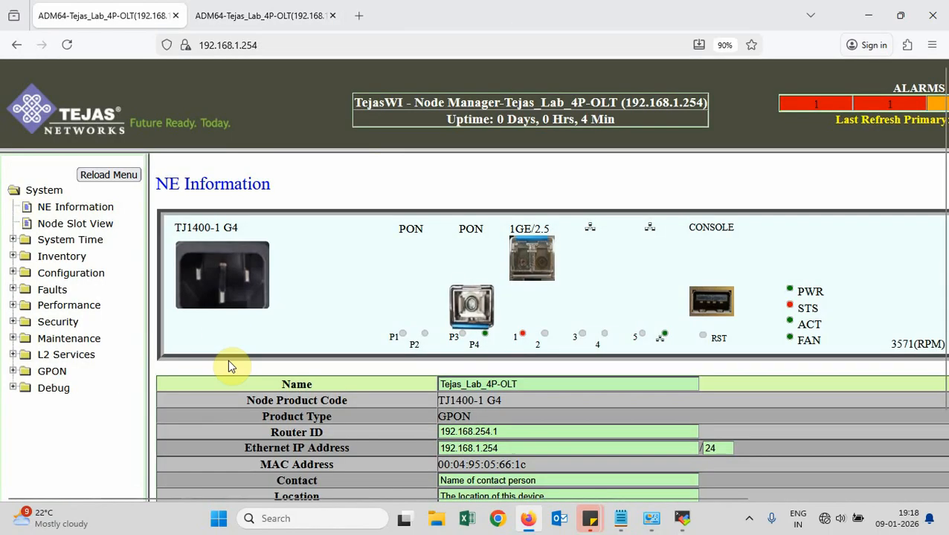
Expand GPON > Maintenance in a widened navigation panel and open the empty Unprovisioned ONT list
scroll(208, 387, down, 2)
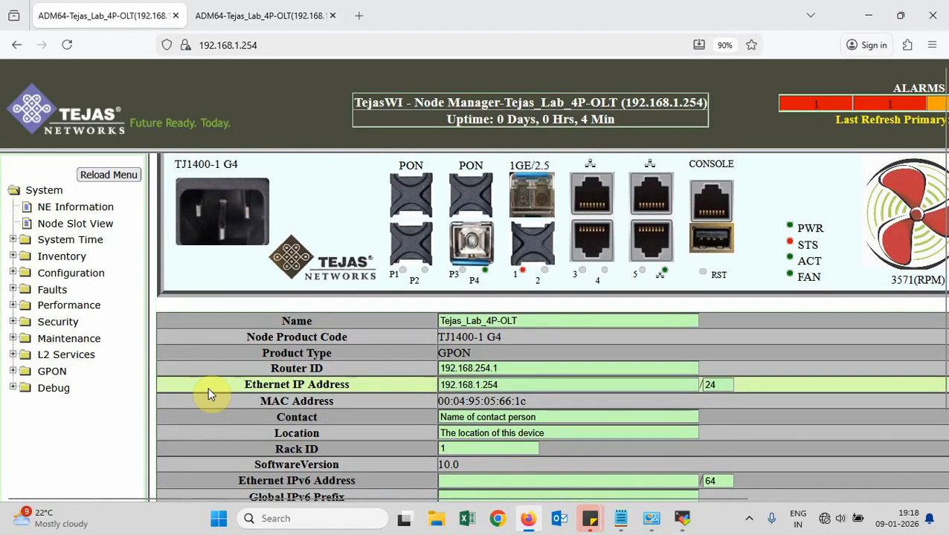
click(13, 372)
scroll(89, 402, down, 1)
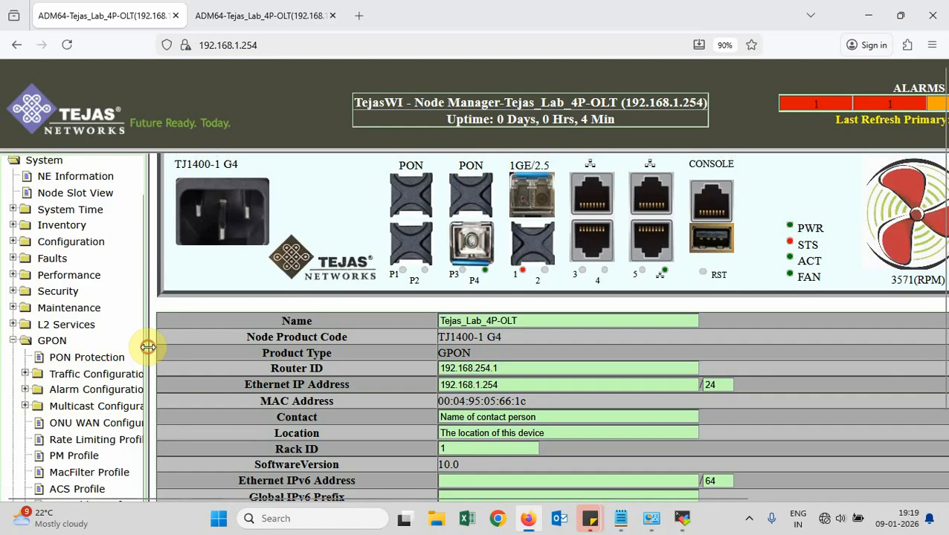
drag(149, 350, 222, 353)
scroll(121, 429, down, 2)
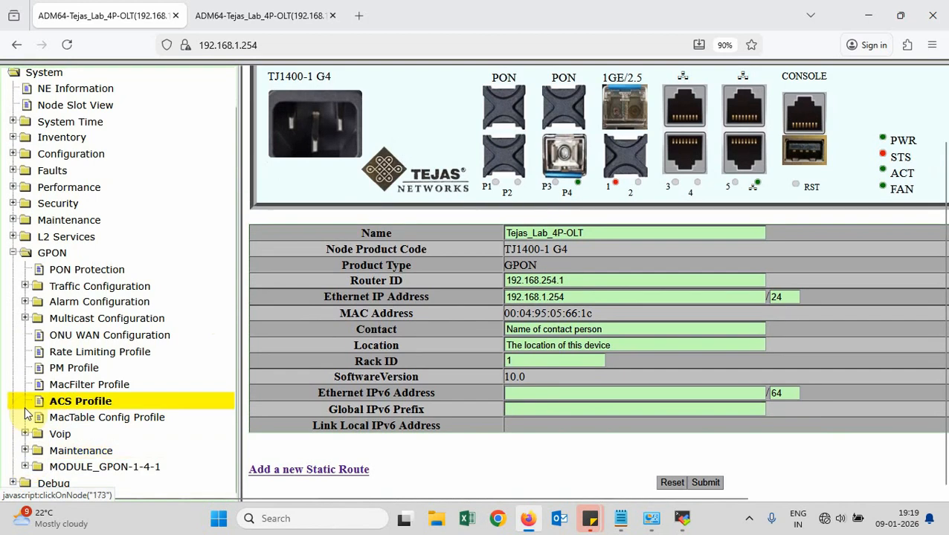
click(25, 450)
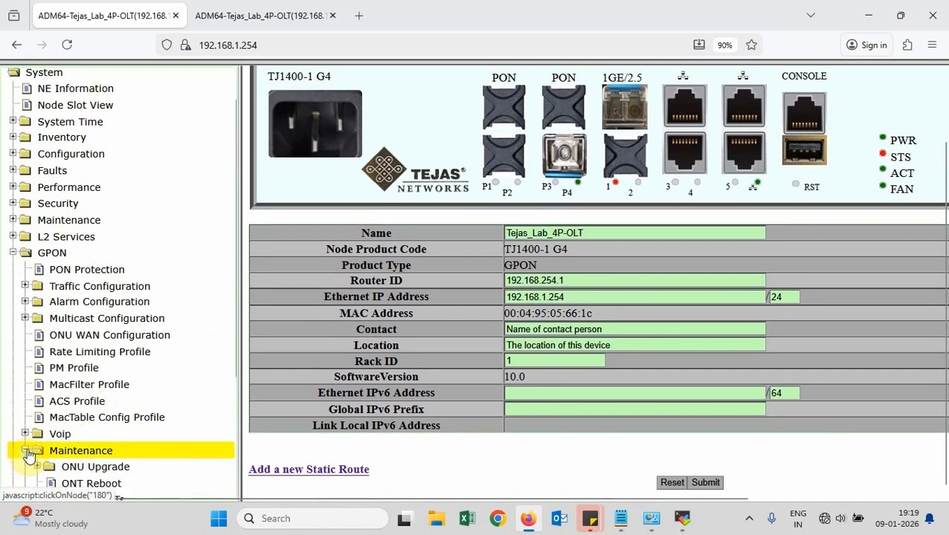
scroll(128, 446, down, 4)
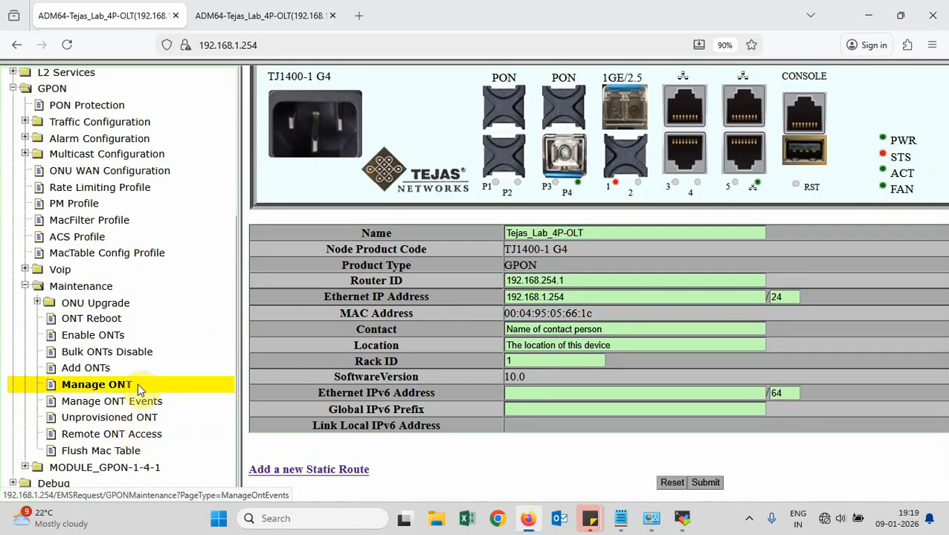
click(134, 420)
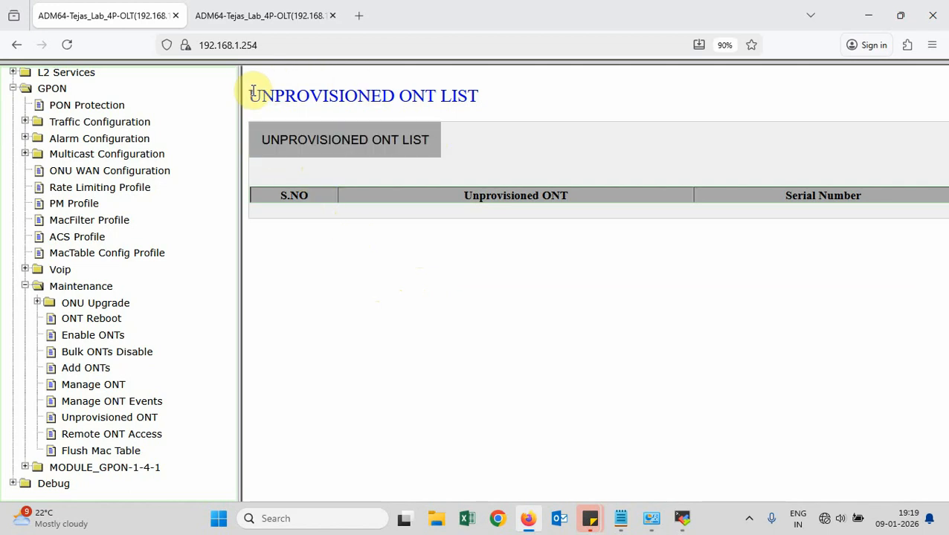
View the Manage ONT list, then bring up the Add ONTs form for Module_GPON-1-4-1, Port_GPON-1-4-1
drag(248, 95, 478, 96)
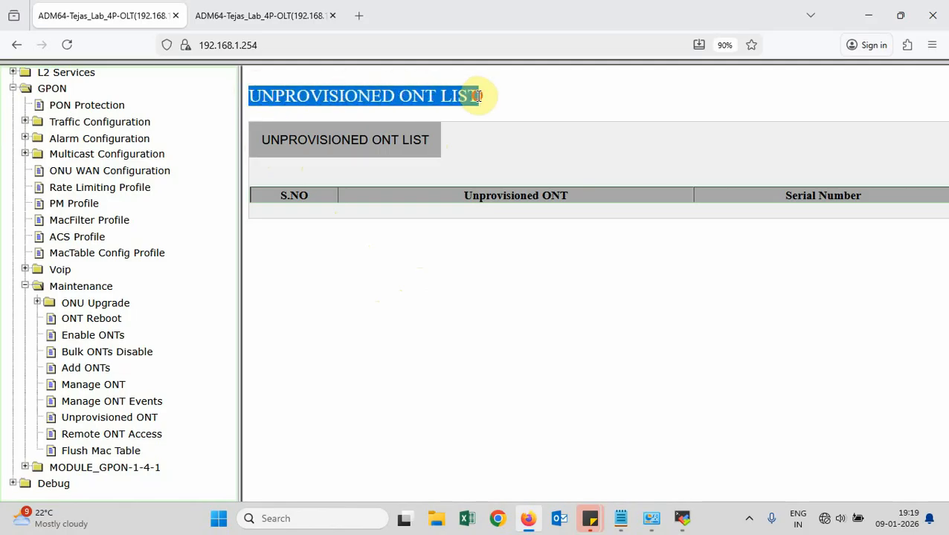
click(479, 96)
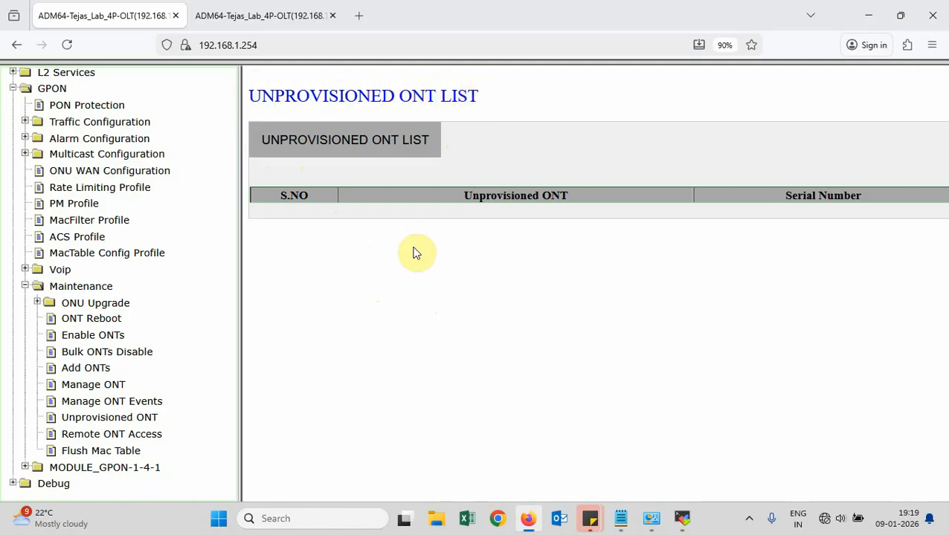
click(195, 383)
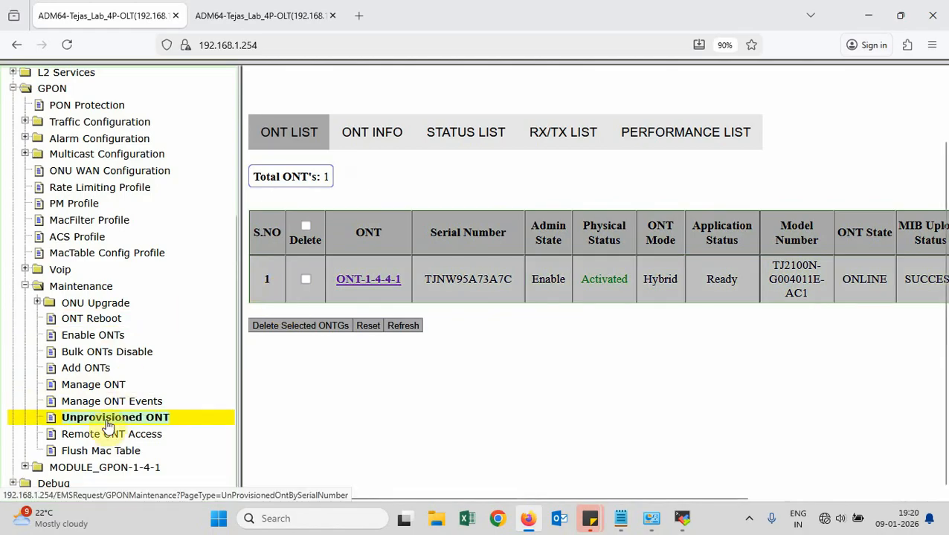
click(73, 369)
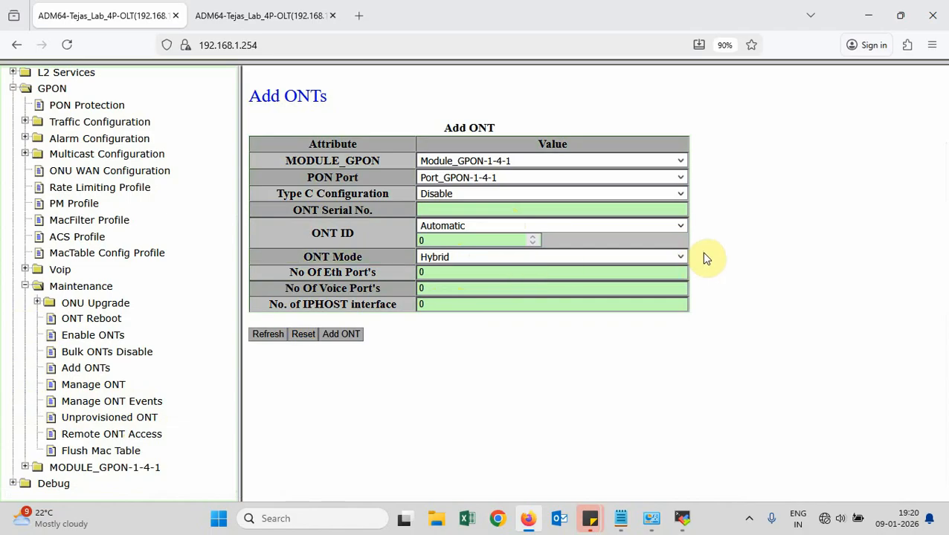
Leave ONT Mode at Hybrid and return to the Manage ONT list showing ONT-1-4-4-1 ONLINE
click(680, 257)
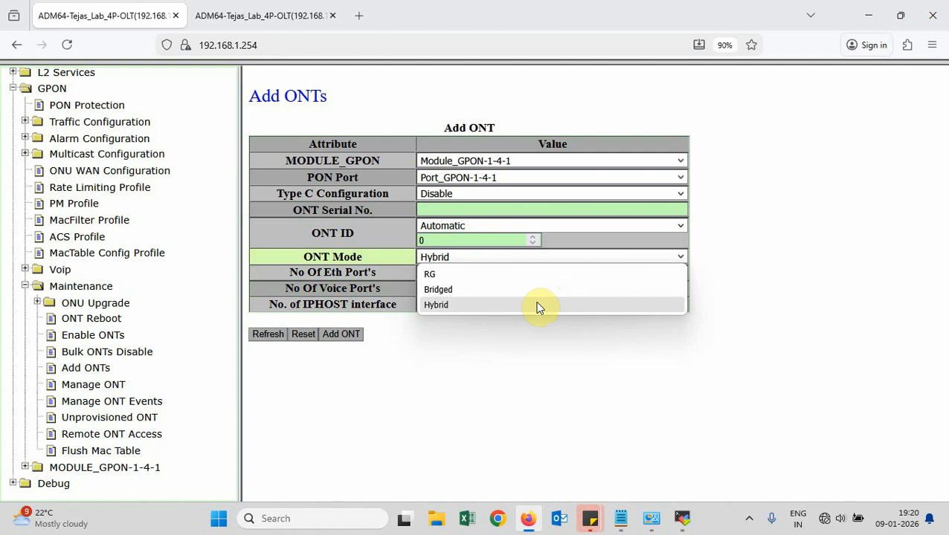
click(495, 356)
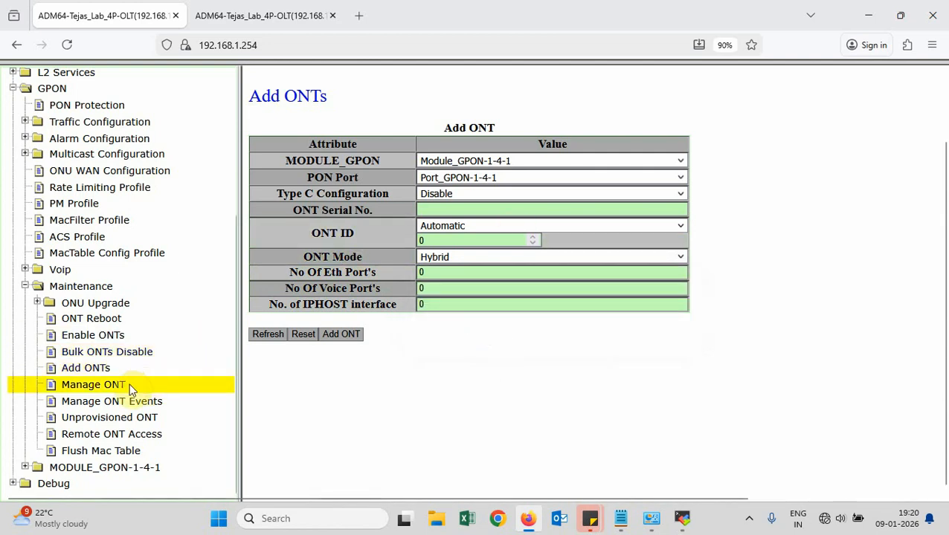
click(99, 386)
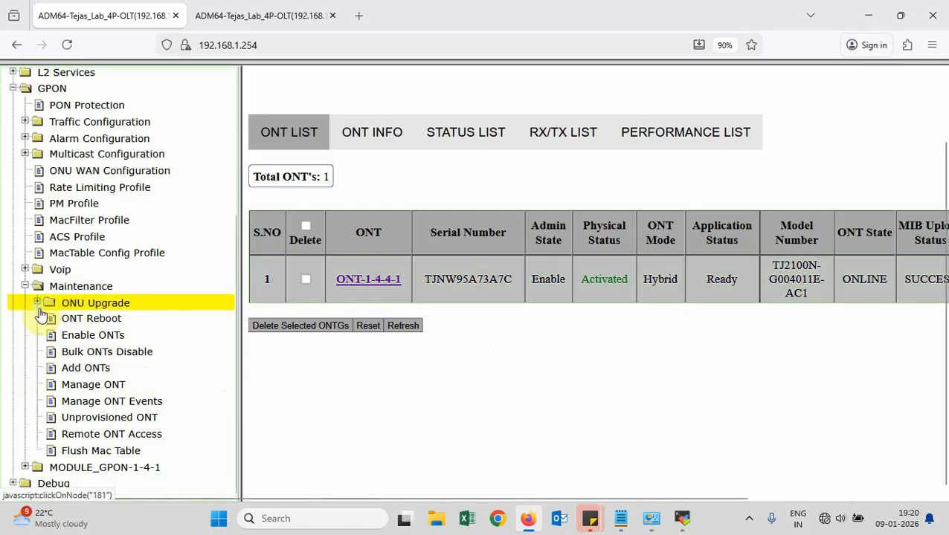
Collapse Maintenance, check ONU profile attachment for ONT-1-4-4-1 under Traffic Configuration, then return to NE Information
click(24, 288)
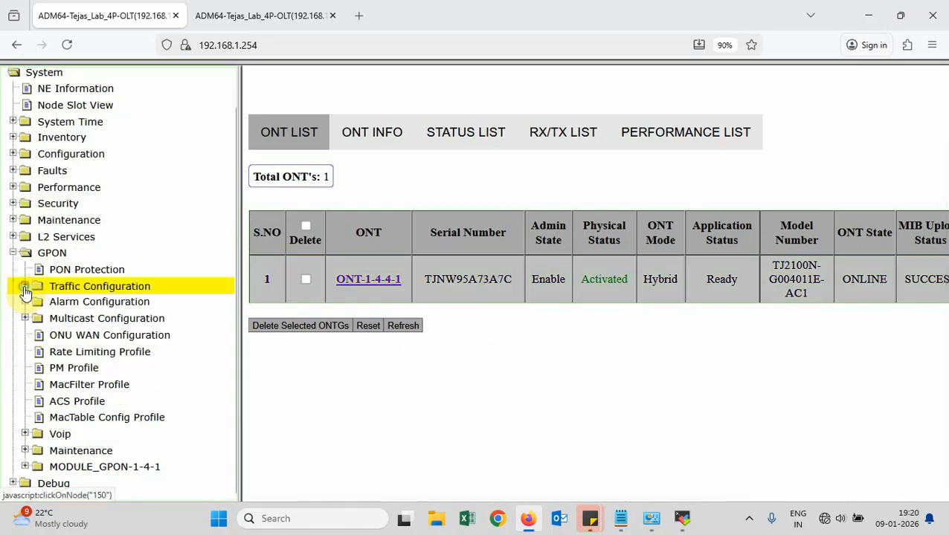
scroll(190, 198, up, 2)
click(208, 91)
click(43, 284)
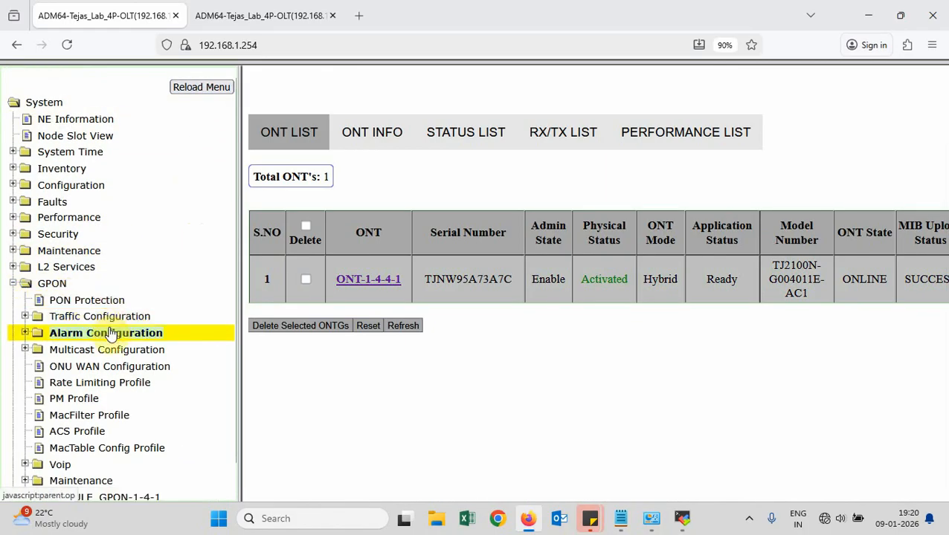
click(137, 322)
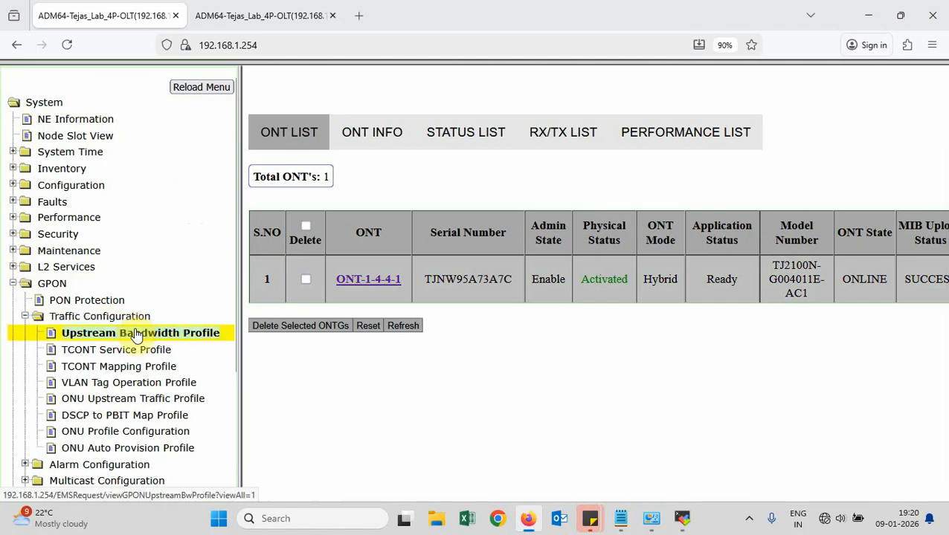
click(135, 436)
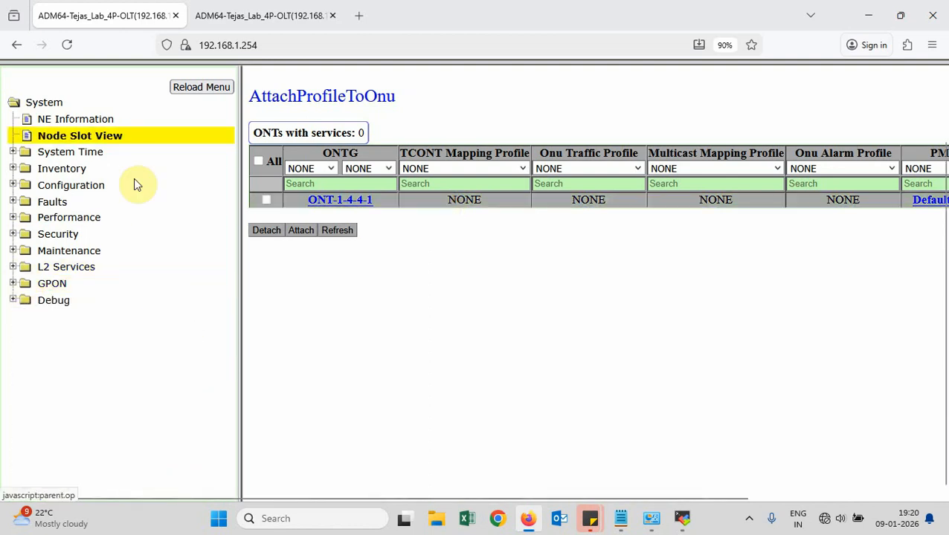
click(206, 89)
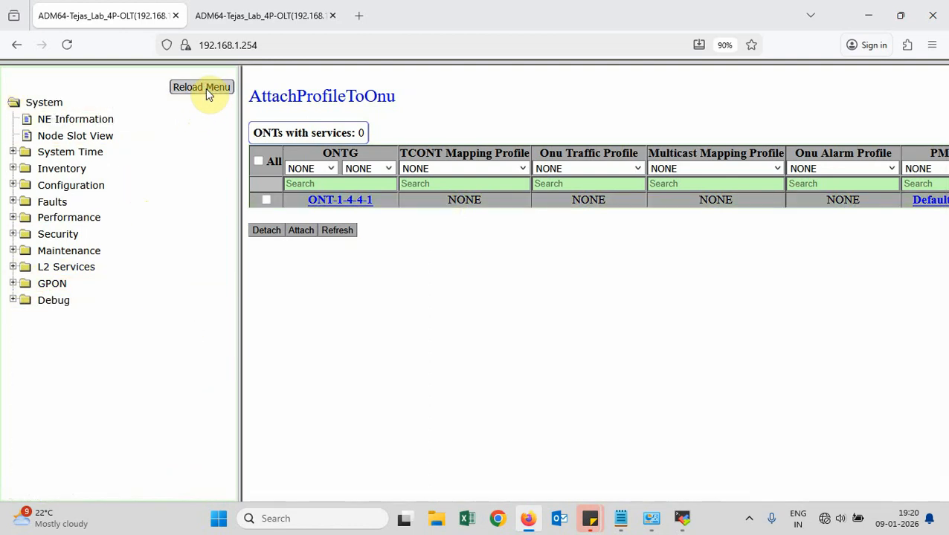
click(82, 127)
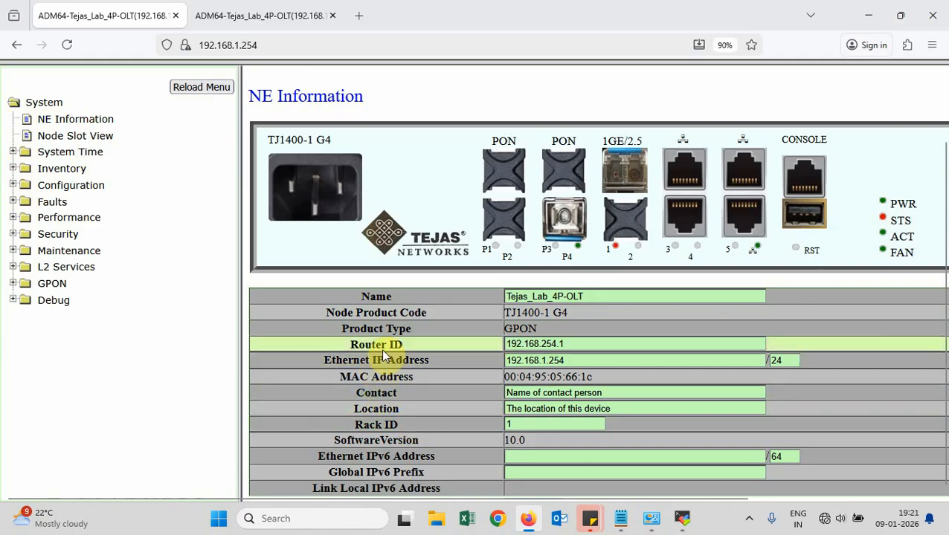
Reopen NE Information and highlight its uptime reading in the header
scroll(417, 327, down, 2)
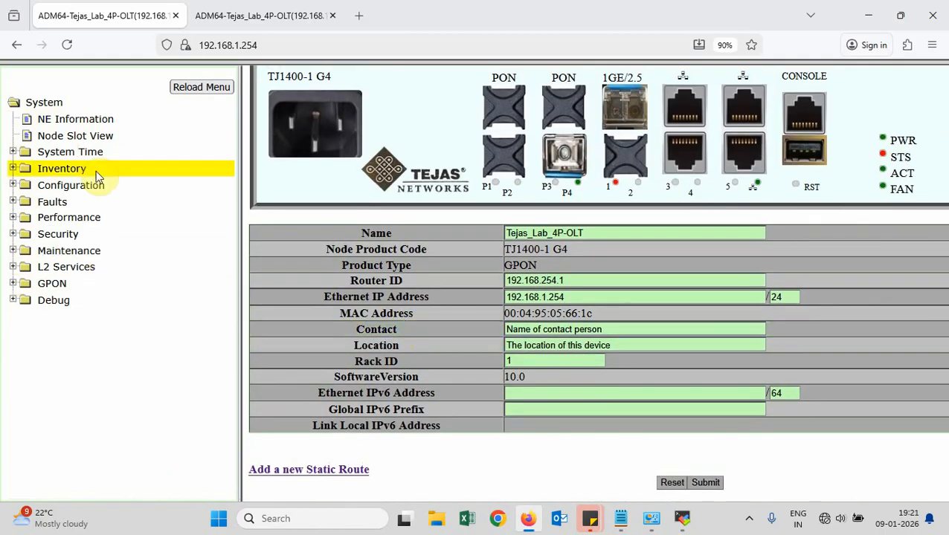
click(101, 121)
drag(446, 119, 608, 118)
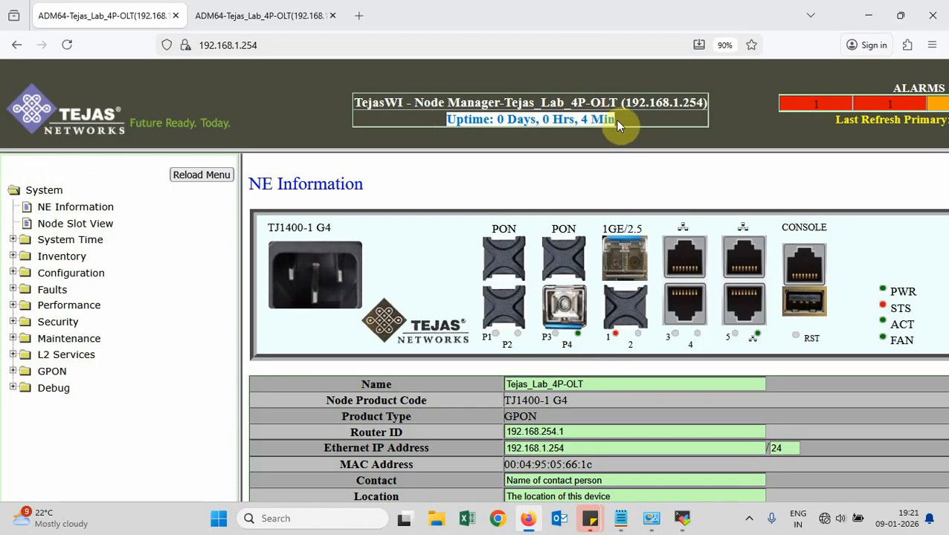
click(299, 108)
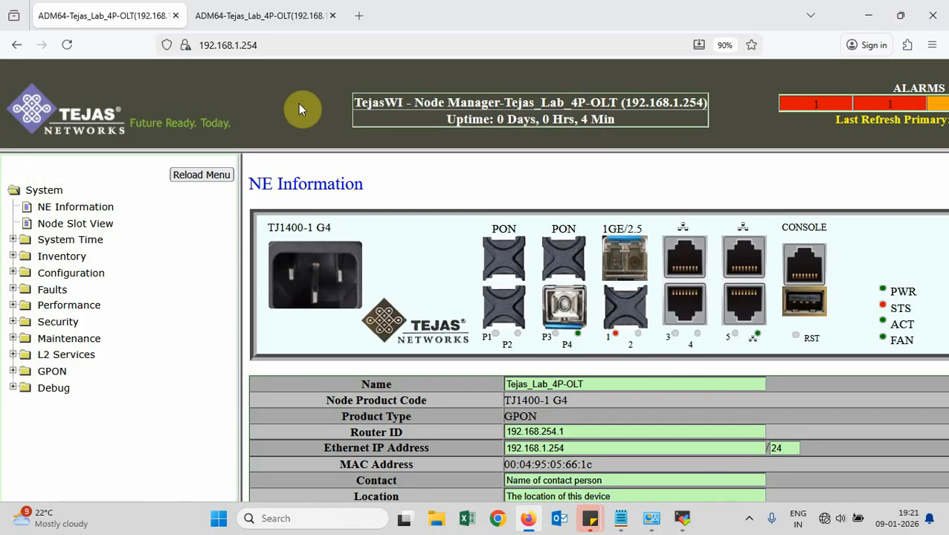
Reload the web interface, highlight the uptime again, then switch to the Omega4P_OLT.txt notes
click(66, 46)
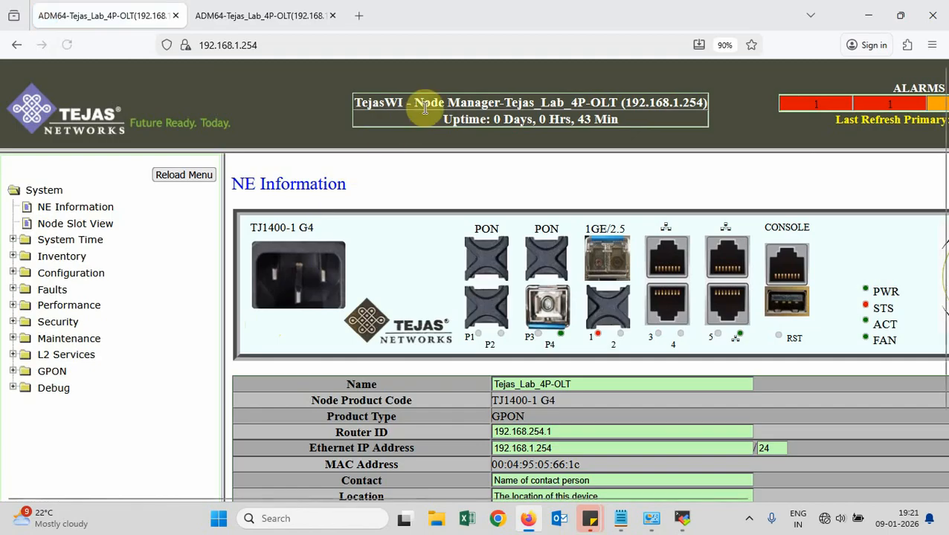
drag(440, 127, 627, 123)
click(627, 124)
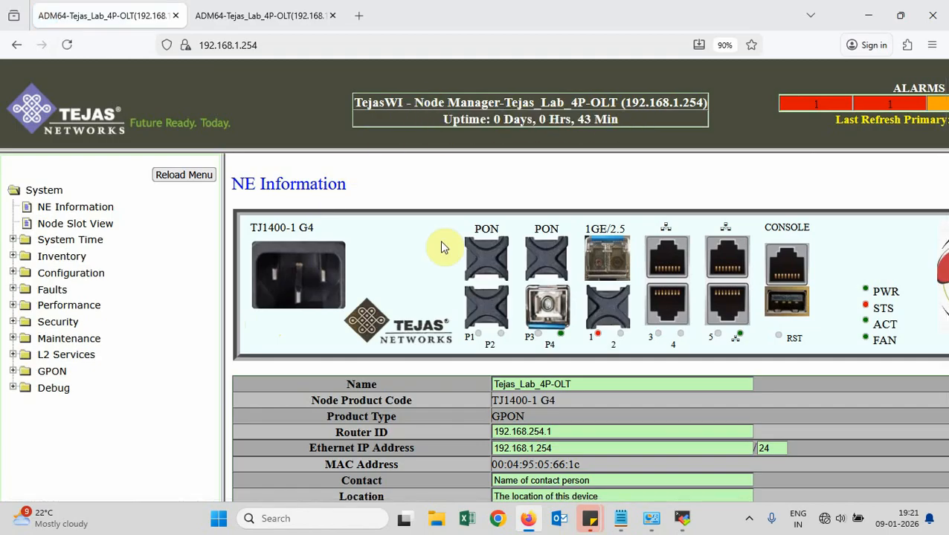
click(620, 518)
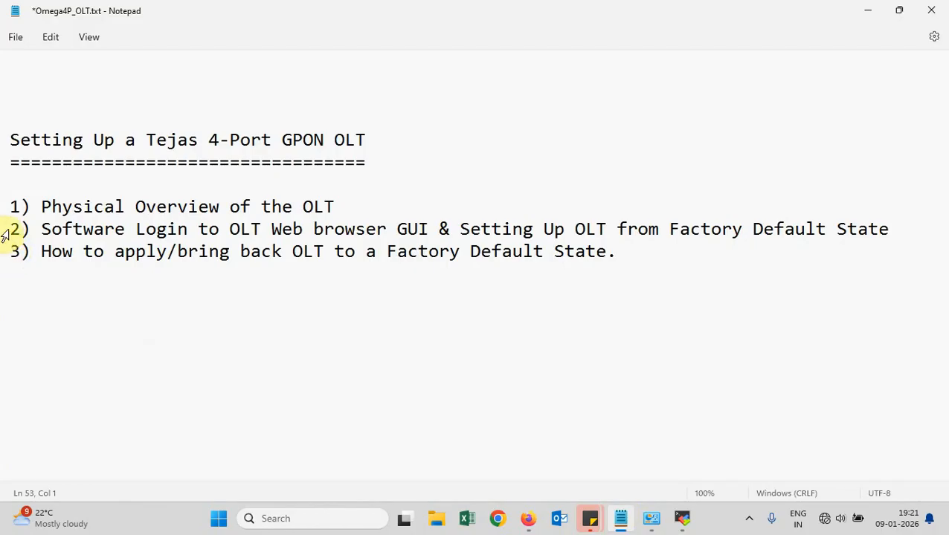
Highlight the second and third outline items in Omega4P_OLT.txt while explaining them
drag(13, 231, 436, 229)
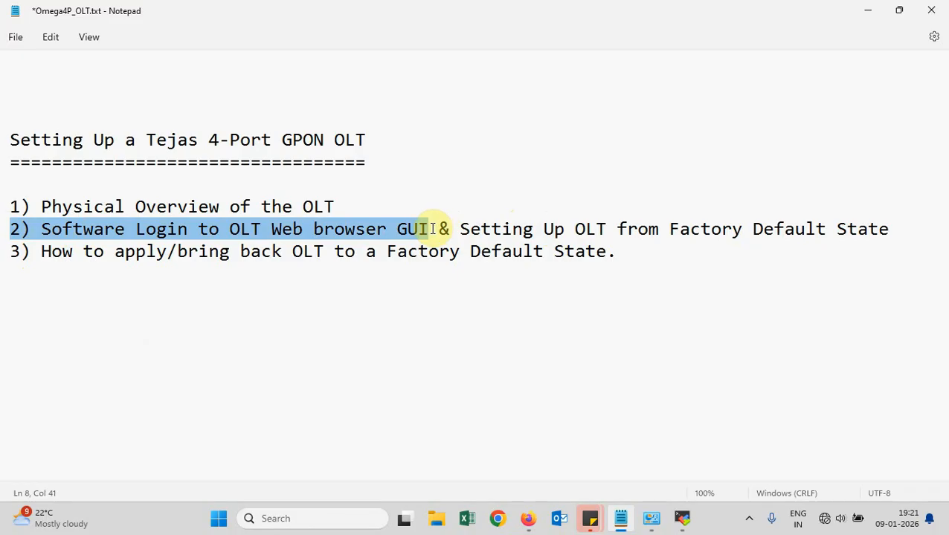
drag(443, 229, 879, 232)
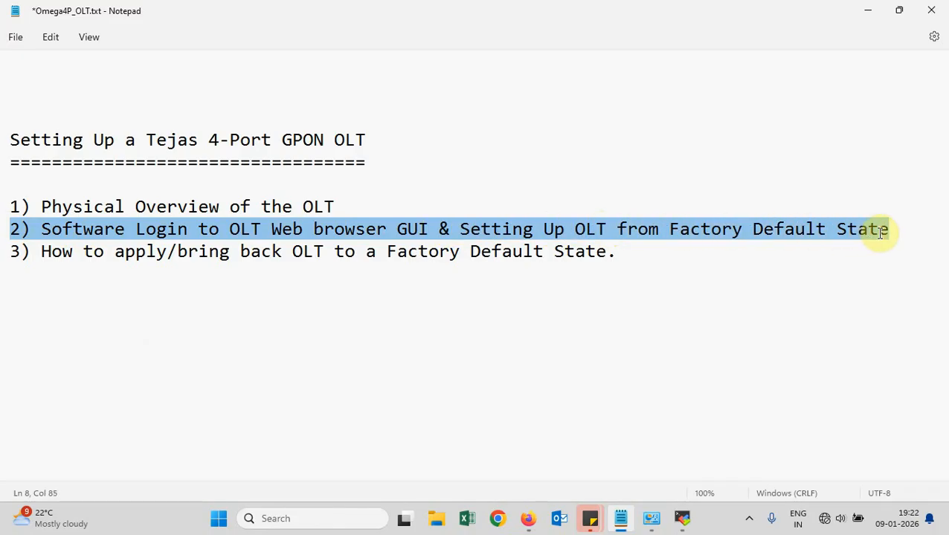
click(884, 232)
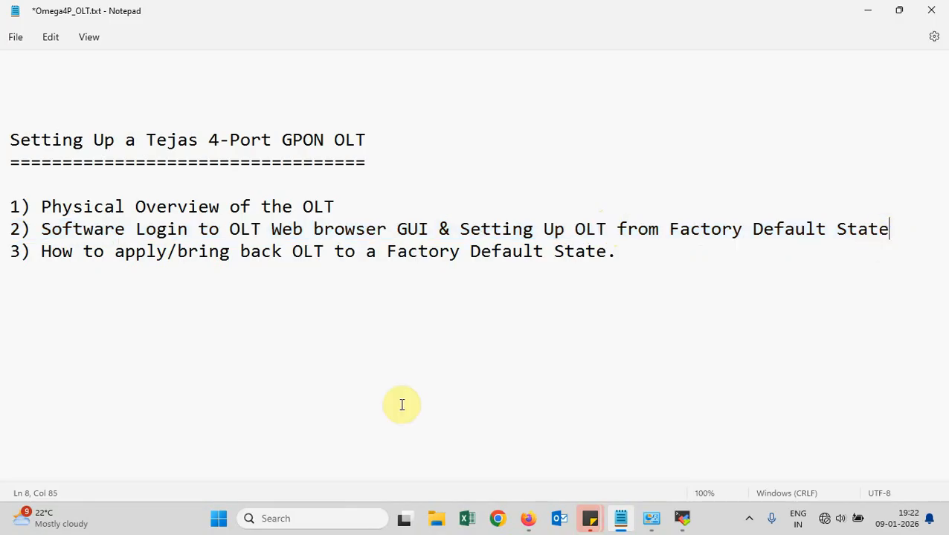
drag(13, 252, 627, 258)
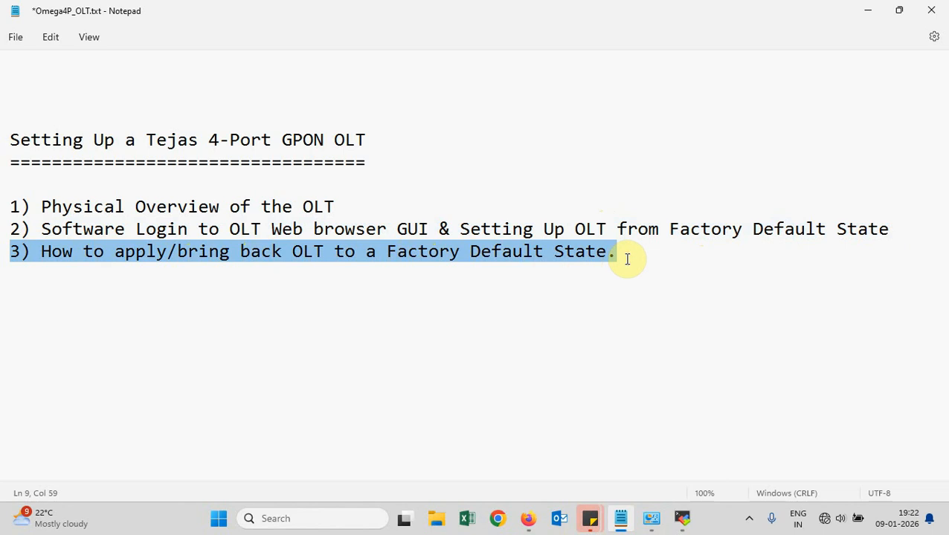
click(627, 258)
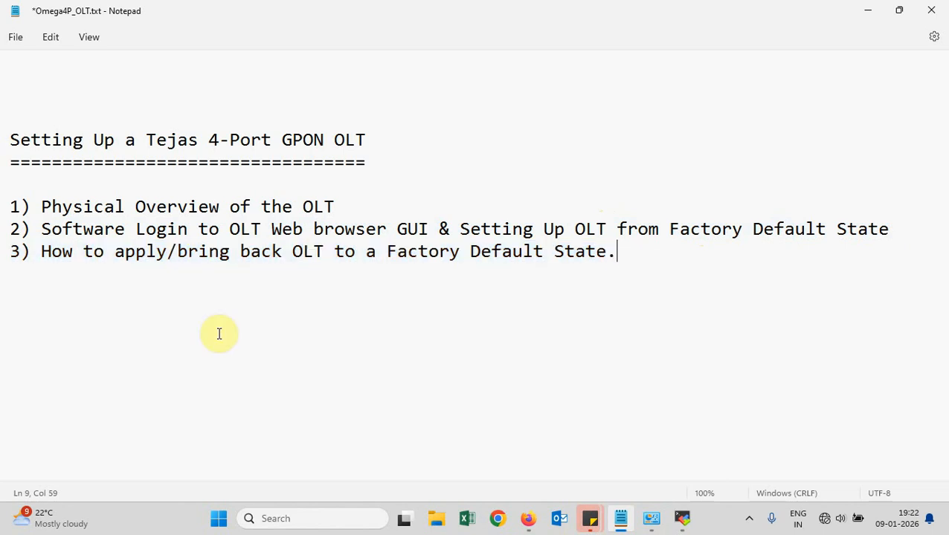
click(73, 317)
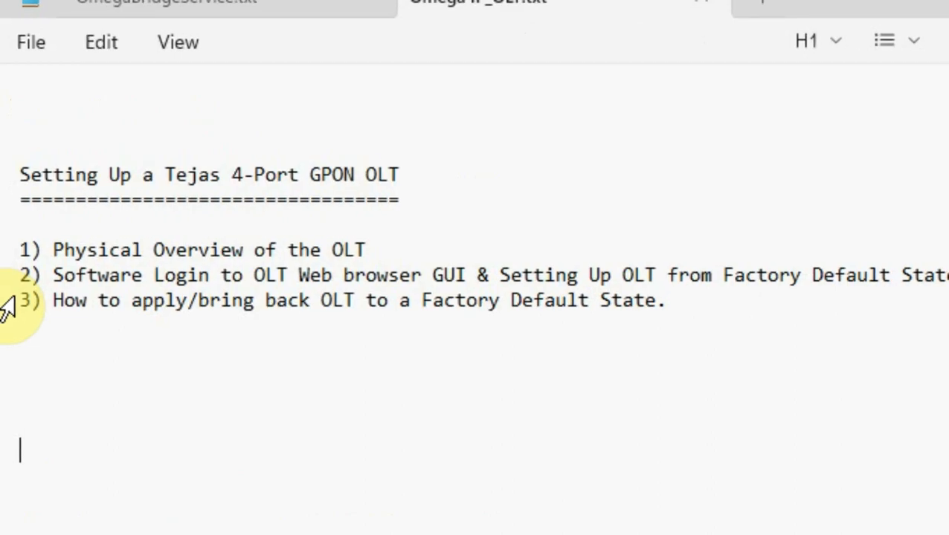
Highlight the third item again, then the 'What is Factory Default State' notes
drag(20, 300, 678, 303)
click(157, 470)
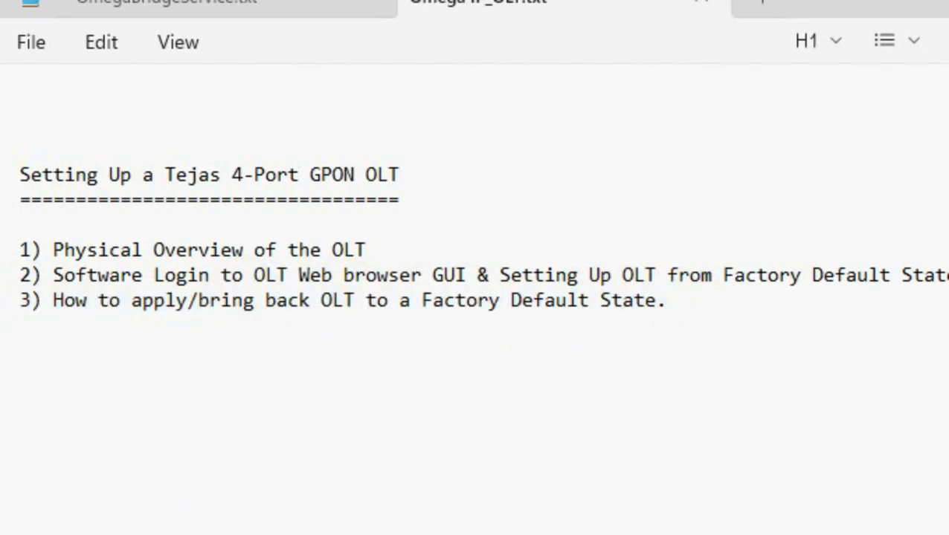
drag(10, 315, 373, 376)
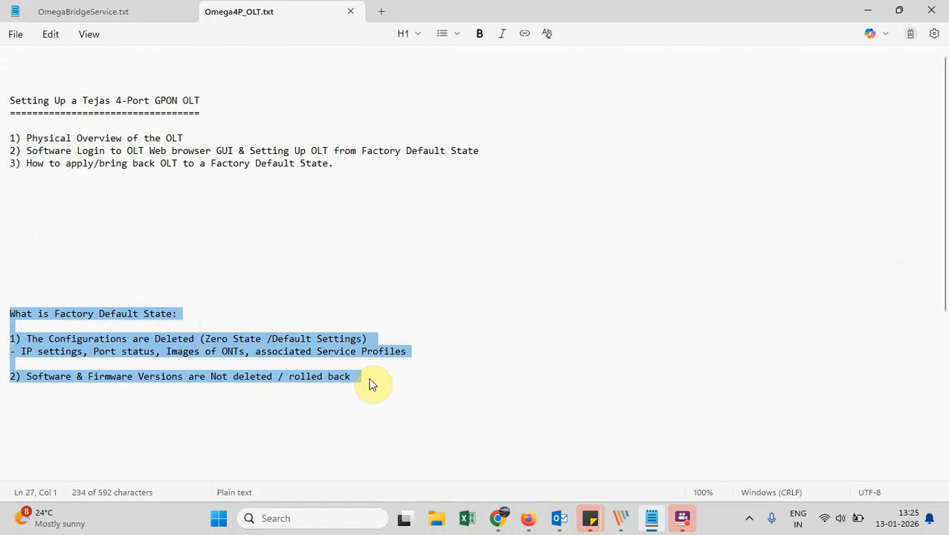
Go over the deleted-configurations and unchanged-firmware points, then return to the Tejas NE Information page
drag(213, 163, 332, 168)
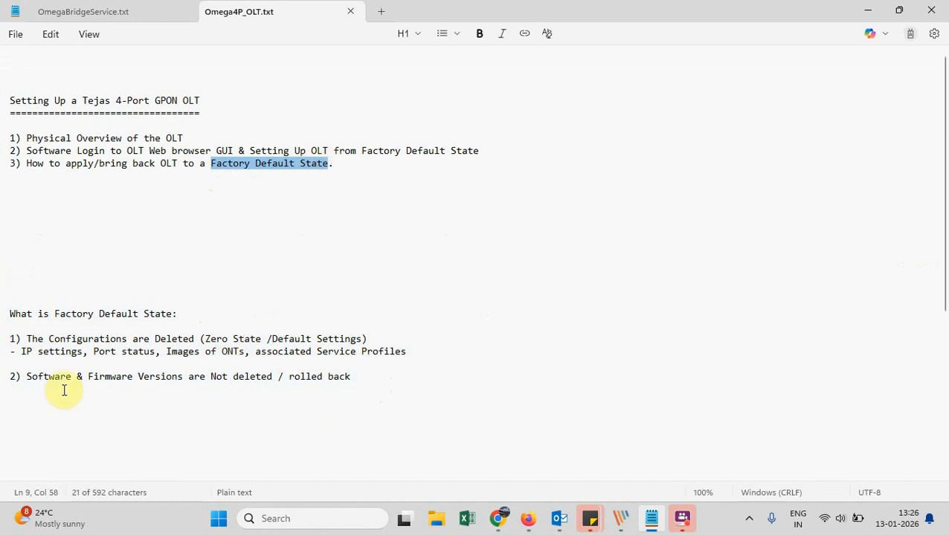
drag(26, 377, 363, 385)
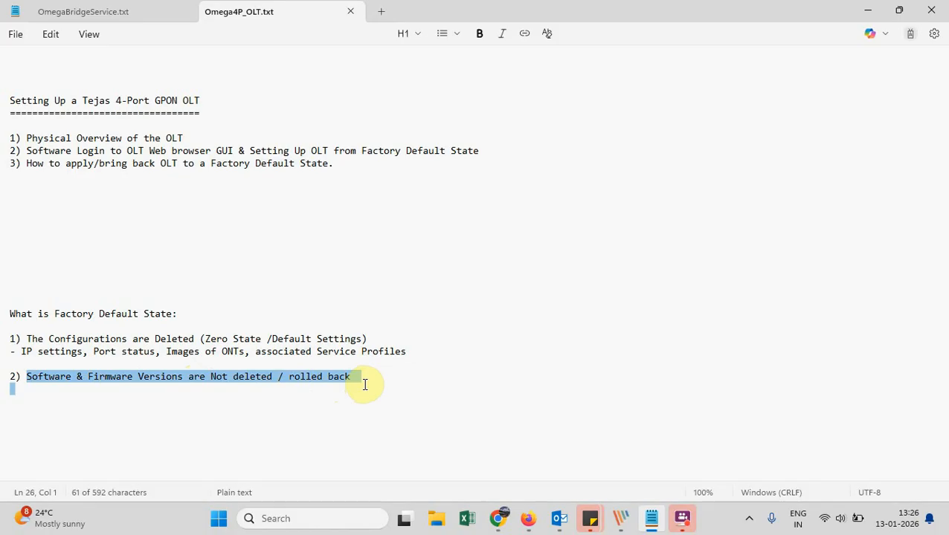
click(79, 411)
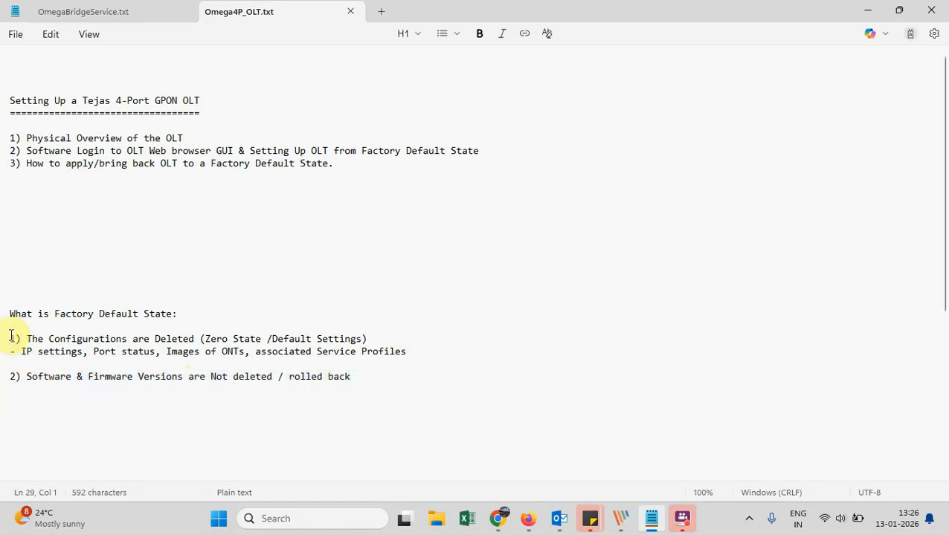
drag(11, 336, 432, 358)
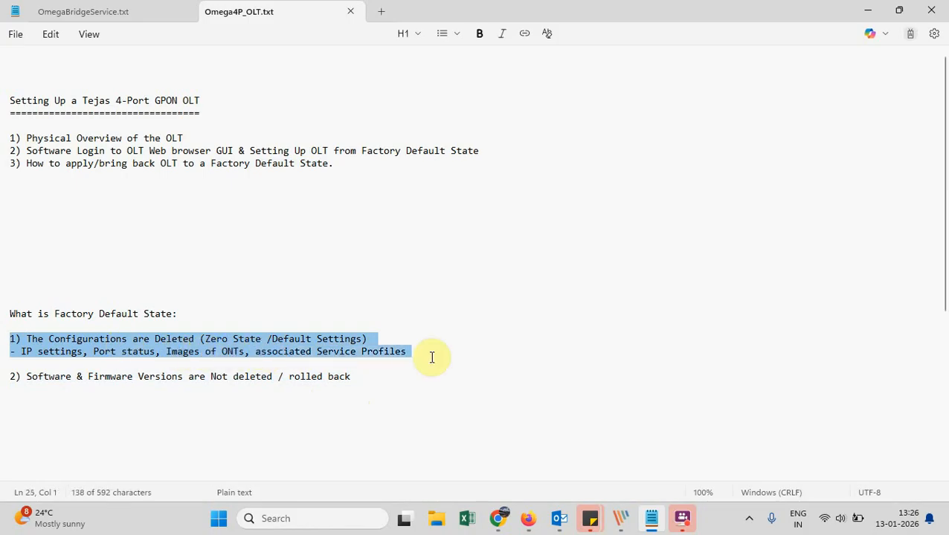
click(432, 360)
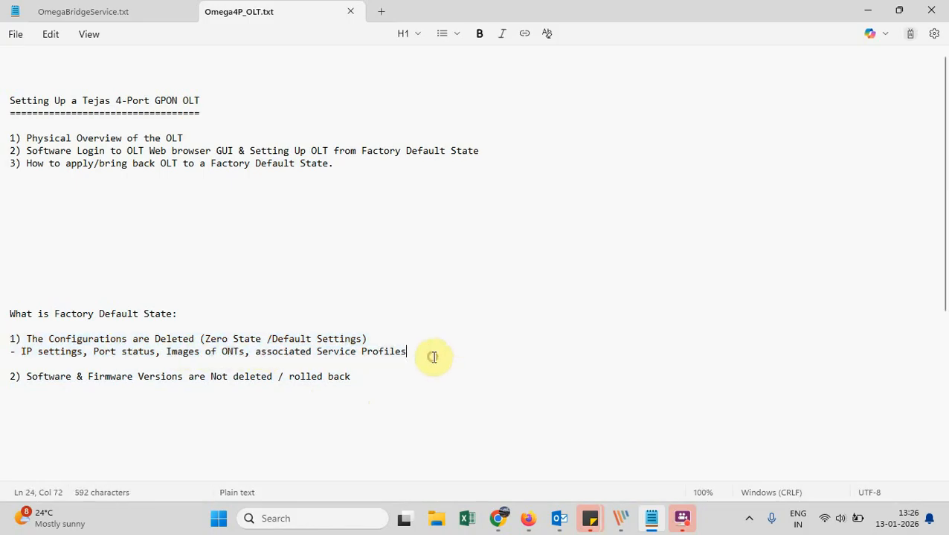
click(539, 525)
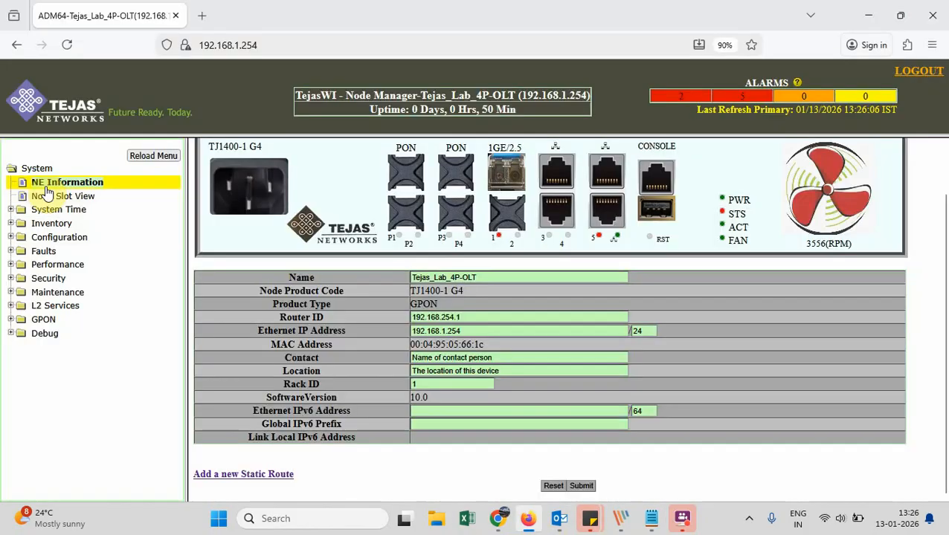
Expand Maintenance > Configuration Management, open Restore Configuration, then go to Restore Factory Defaults
click(49, 293)
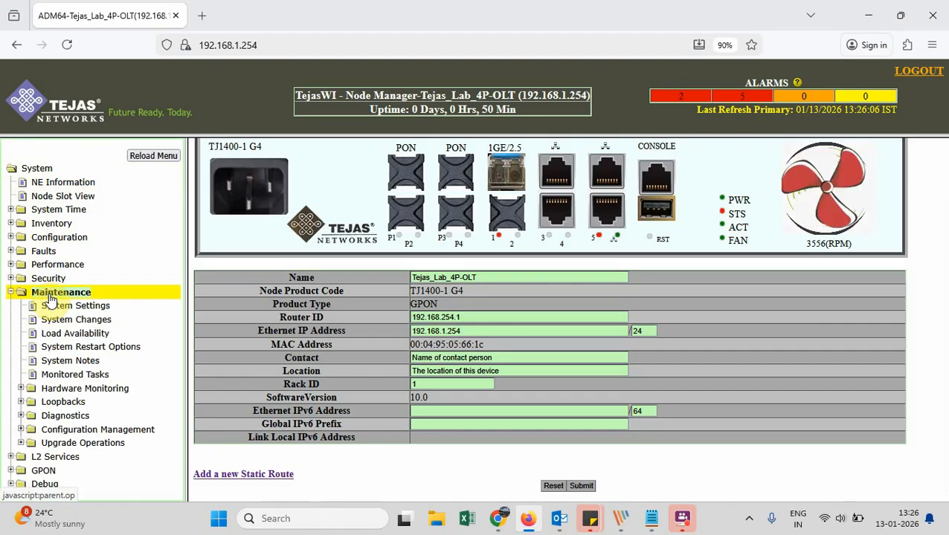
click(87, 432)
scroll(87, 434, down, 2)
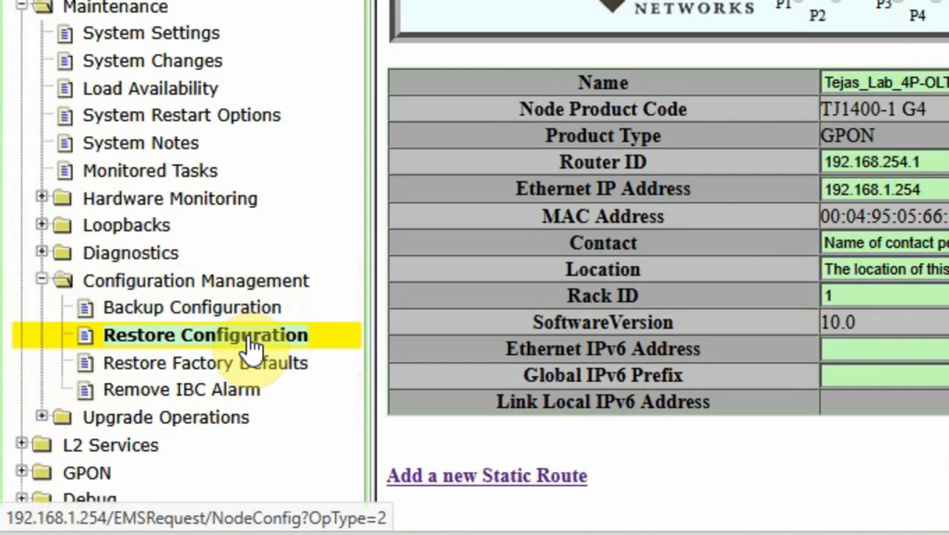
click(237, 341)
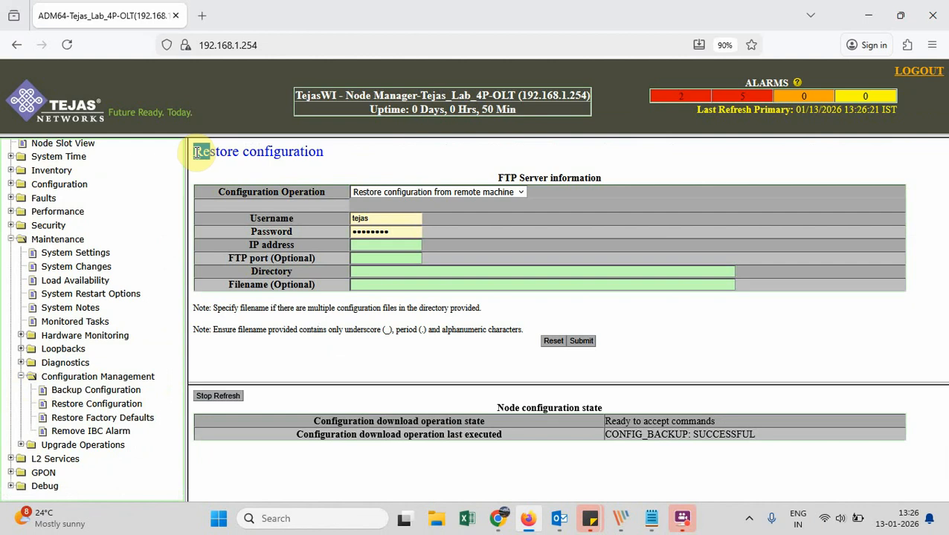
drag(195, 151, 339, 154)
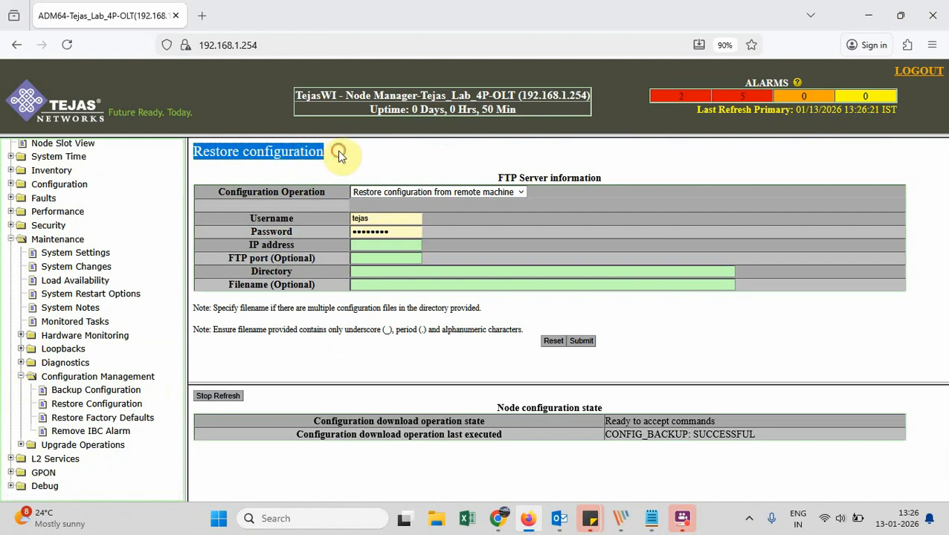
click(339, 154)
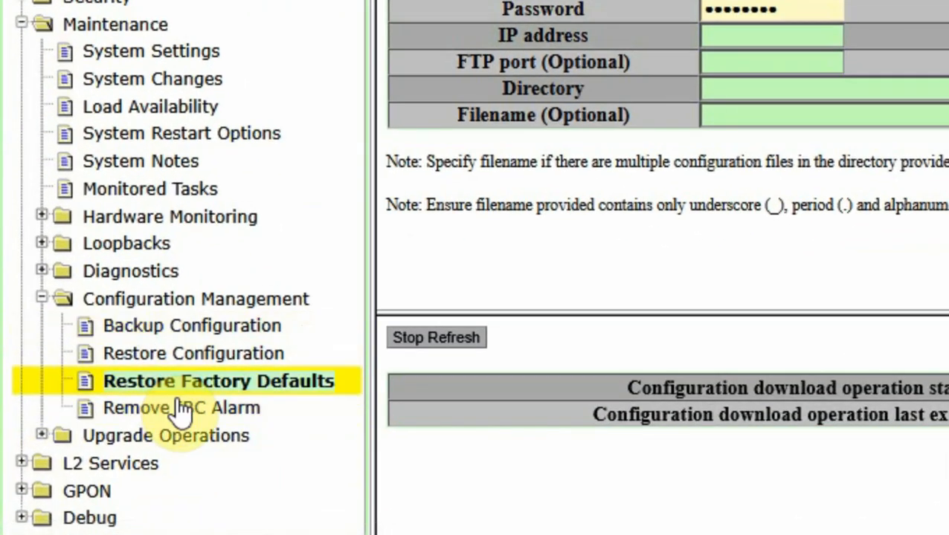
click(329, 401)
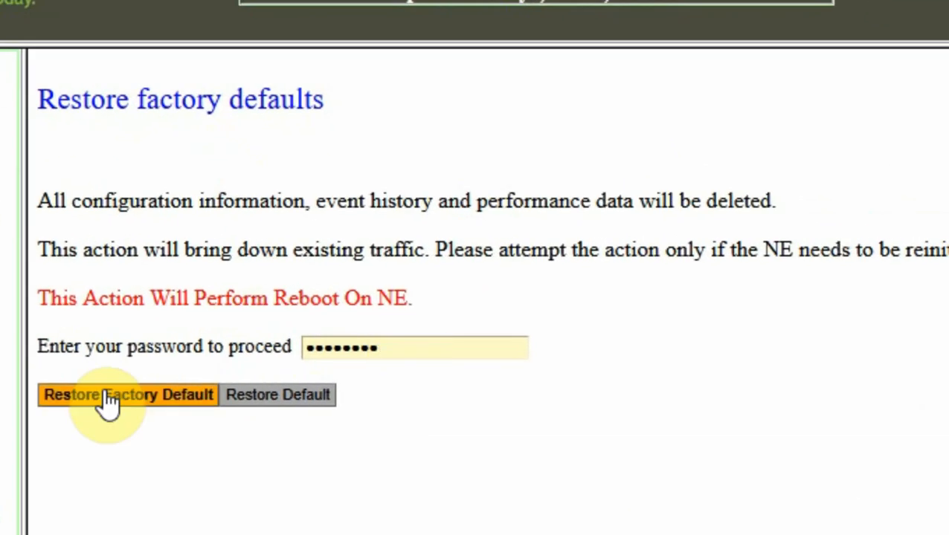
Restore factory defaults and confirm deleting configuration, event history and performance data with a reboot
click(172, 413)
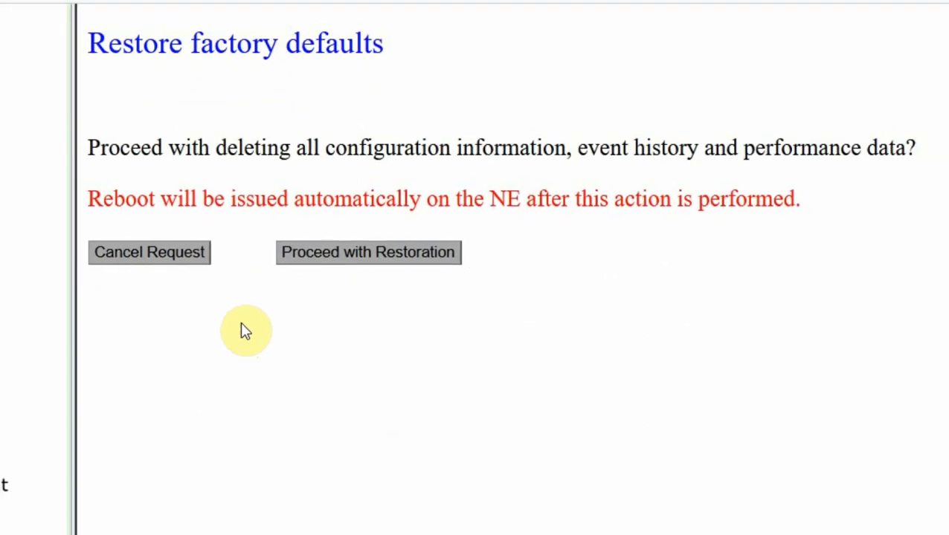
scroll(270, 303, left, 1)
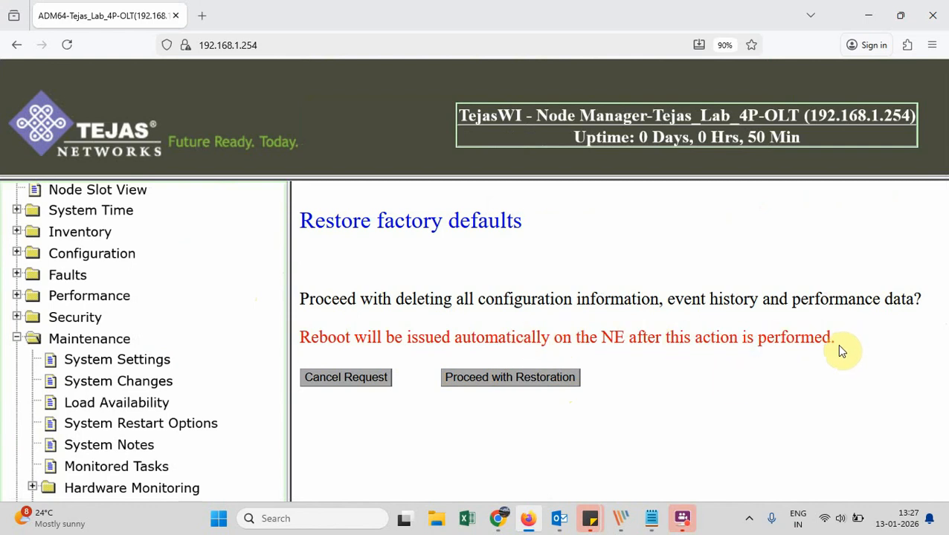
click(530, 386)
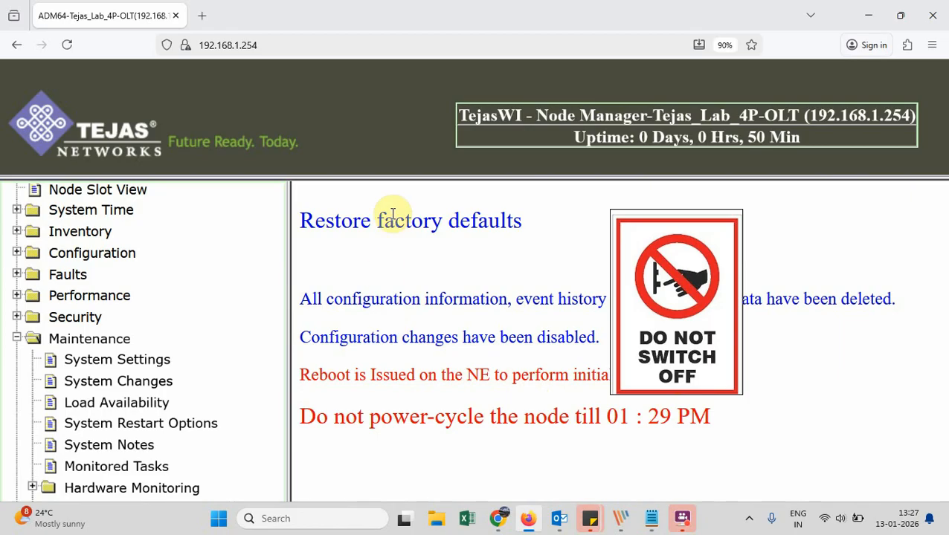
scroll(391, 214, down, 1)
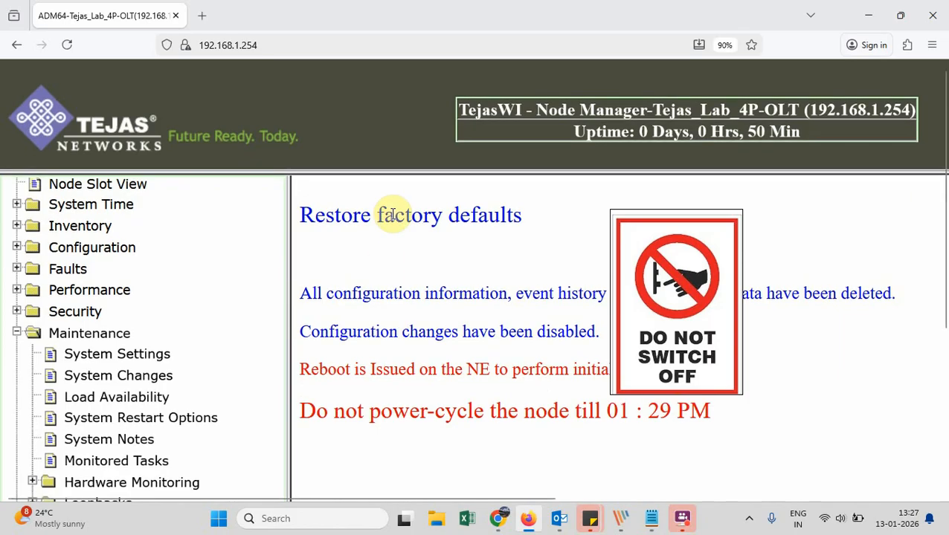
Launch Command Prompt via 'cmd' and start a continuous ping to 192.168.1.254
click(306, 525)
text(cmd)
key(Return)
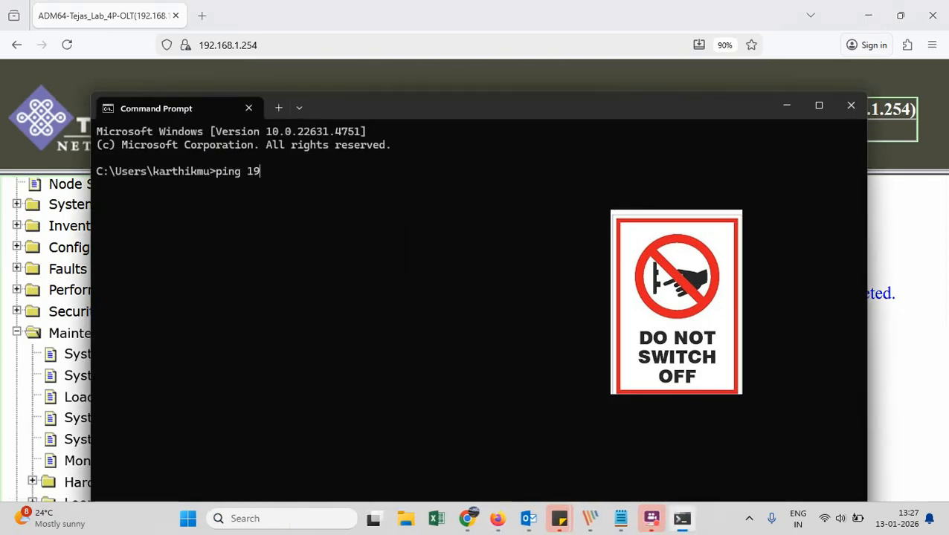
text(ping 192.168.1.254)
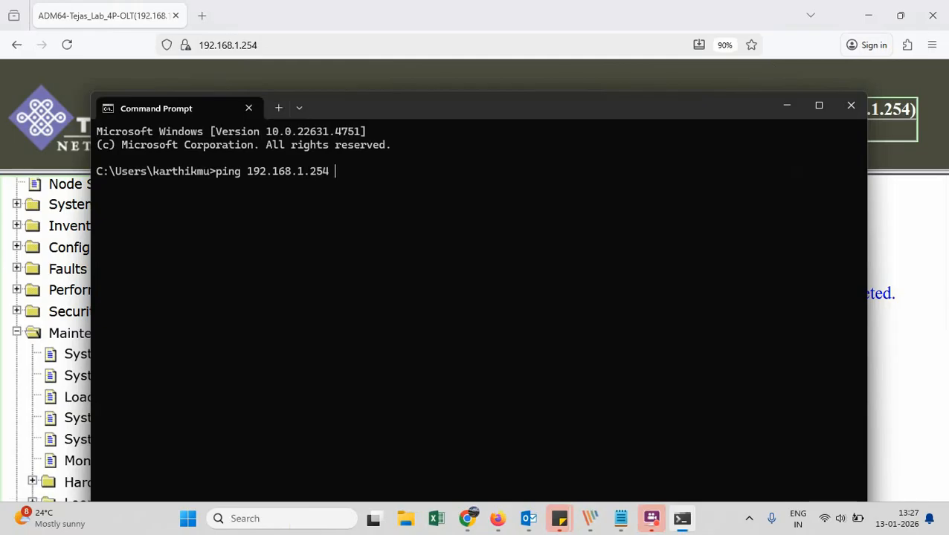
key(Return)
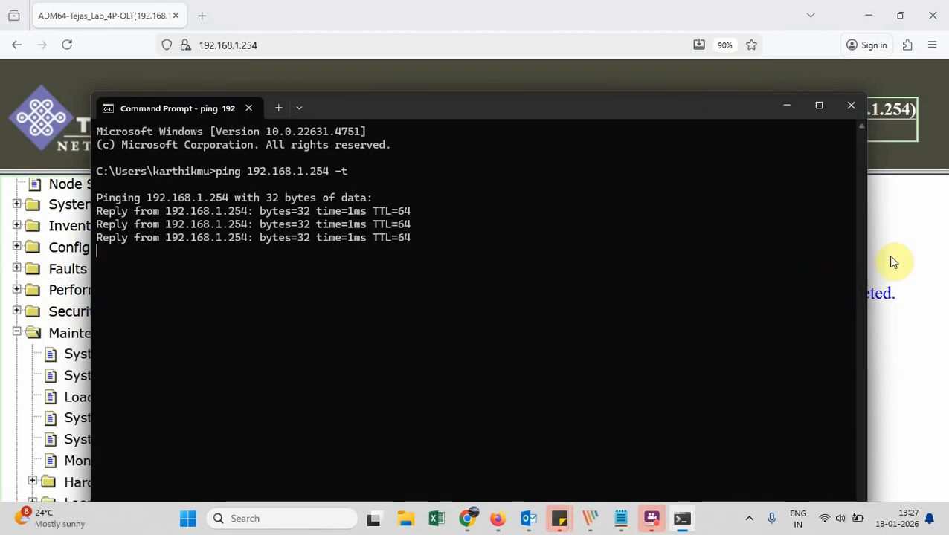
Return to the restore page and highlight the do-not-power-cycle warning
click(894, 262)
scroll(513, 389, down, 1)
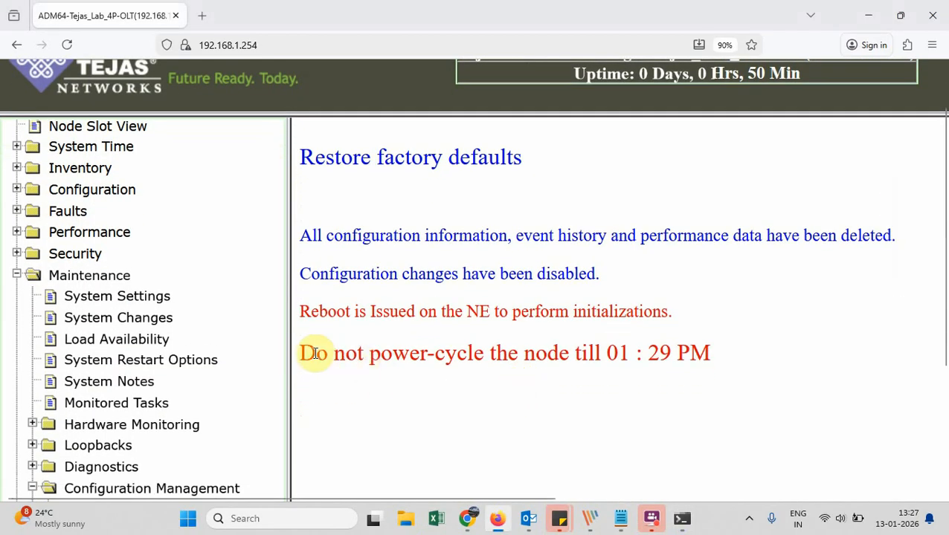
drag(304, 350, 696, 357)
click(697, 358)
mouse_move(646, 512)
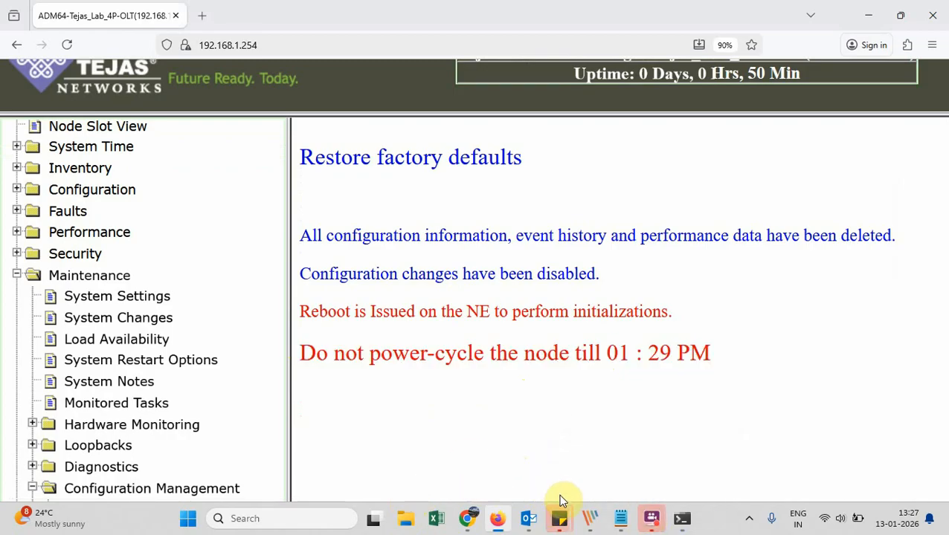
mouse_move(682, 523)
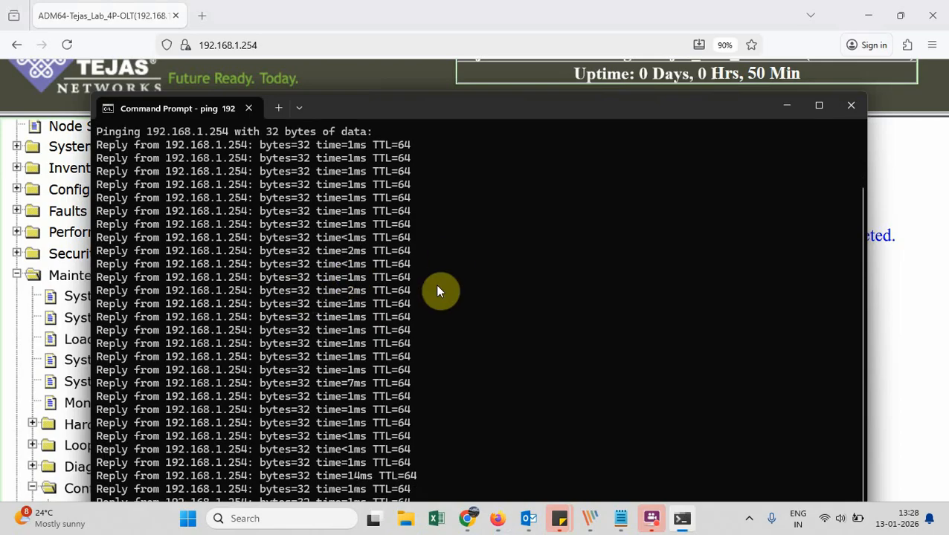
Check the reset page, move the ping window up, and copy the first Request timed out lines
click(922, 327)
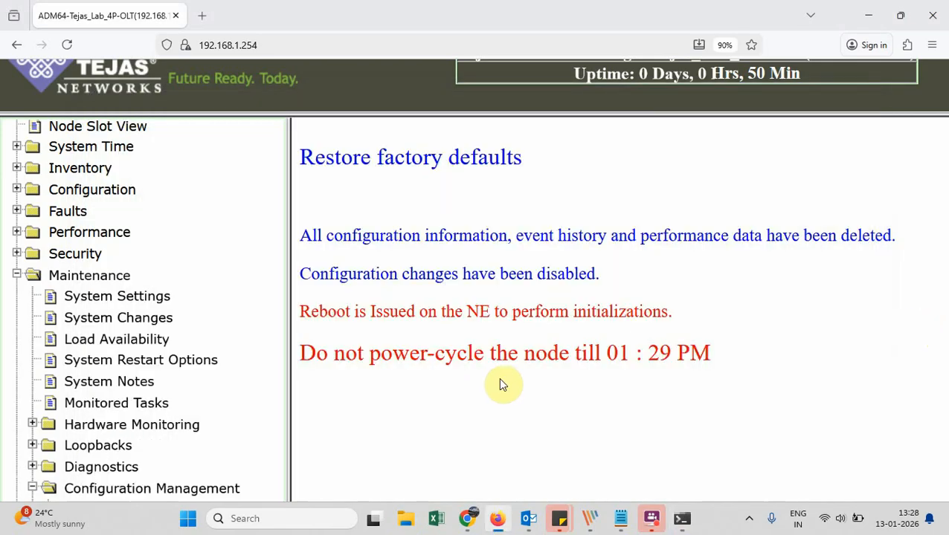
key(alt+Tab)
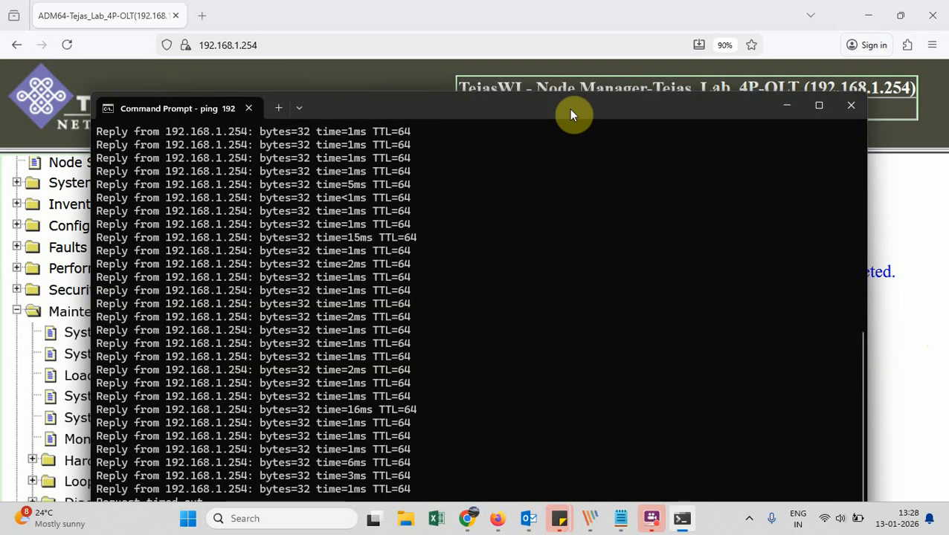
drag(570, 111, 574, 46)
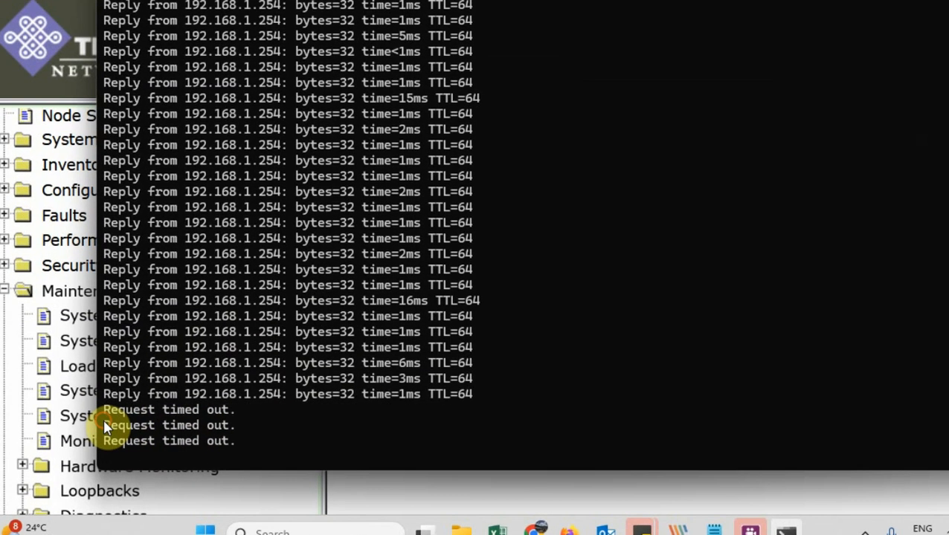
drag(107, 429, 243, 436)
drag(396, 442, 402, 446)
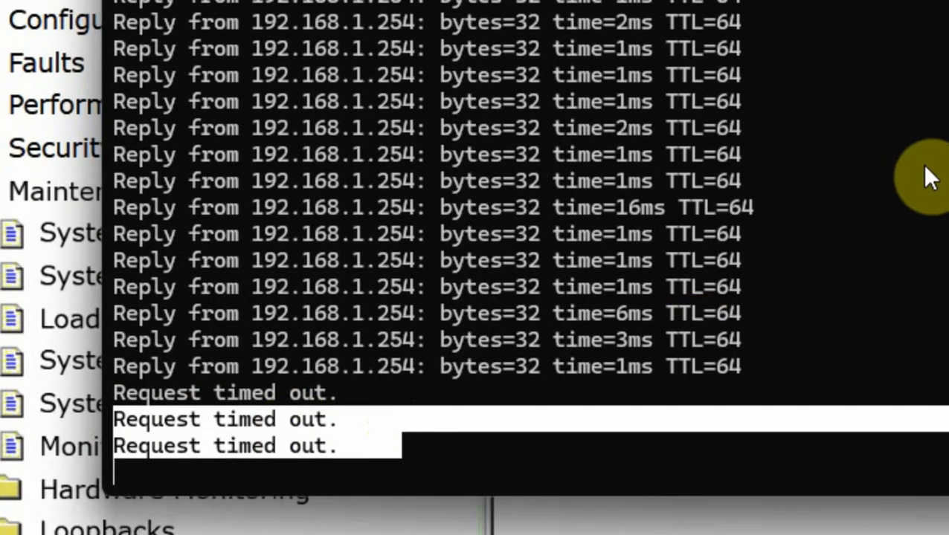
right_click(923, 165)
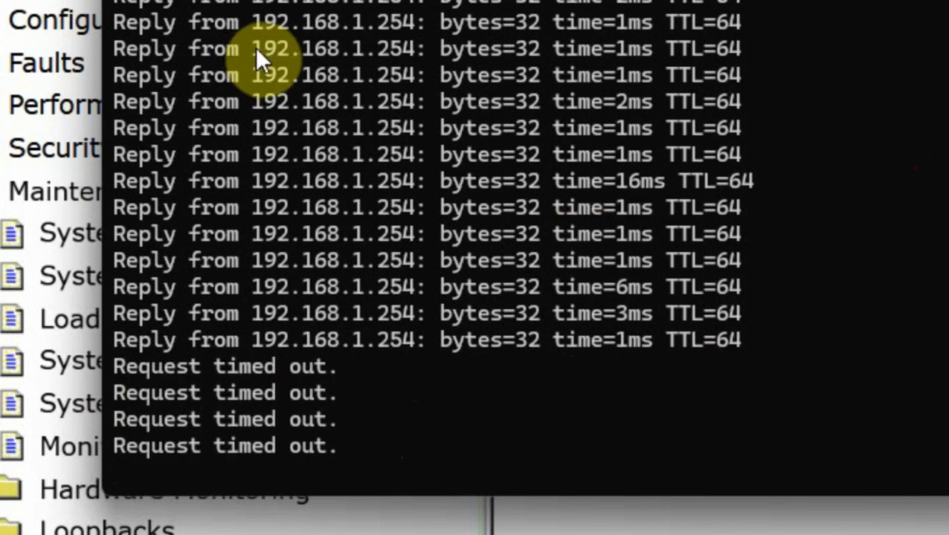
Copy the node address and the timeout-through-resumed-reply ping output, then return to the browser
drag(255, 48, 425, 43)
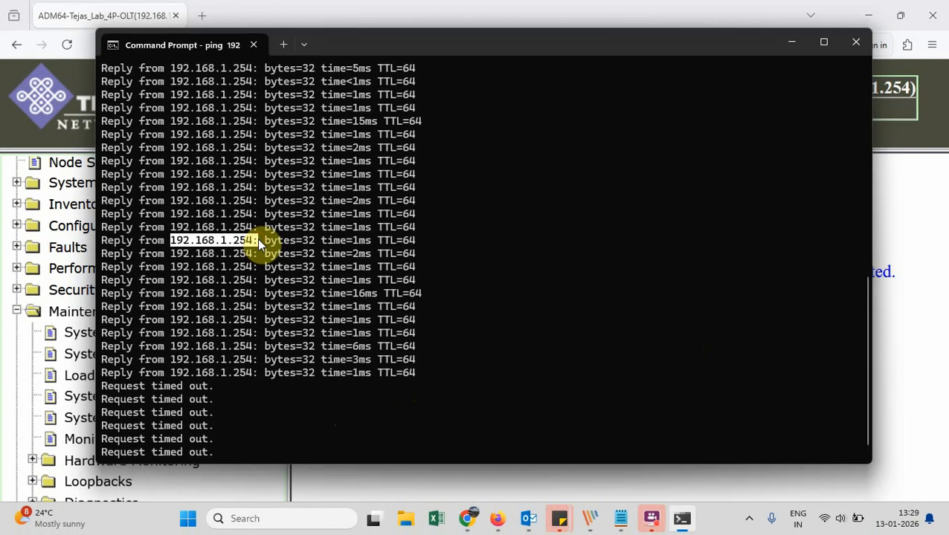
right_click(257, 238)
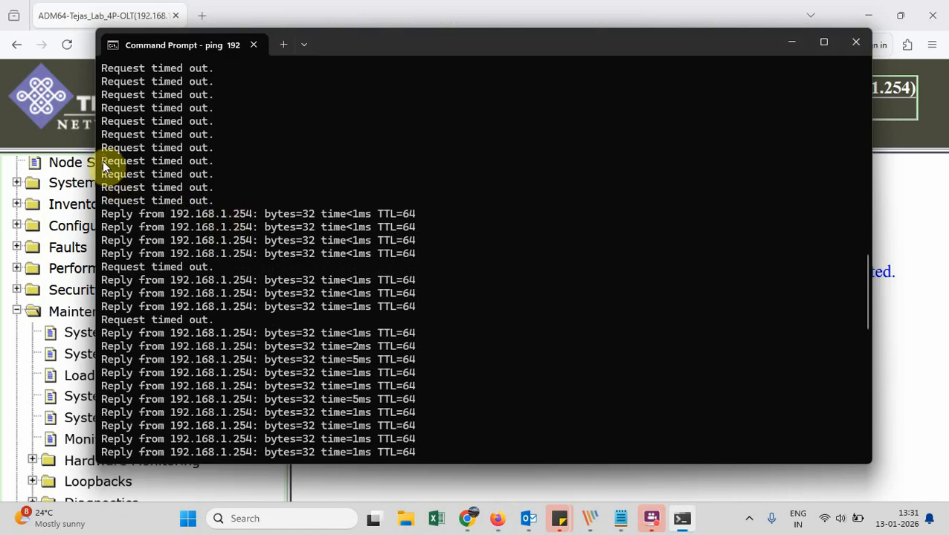
drag(104, 166, 474, 389)
right_click(475, 390)
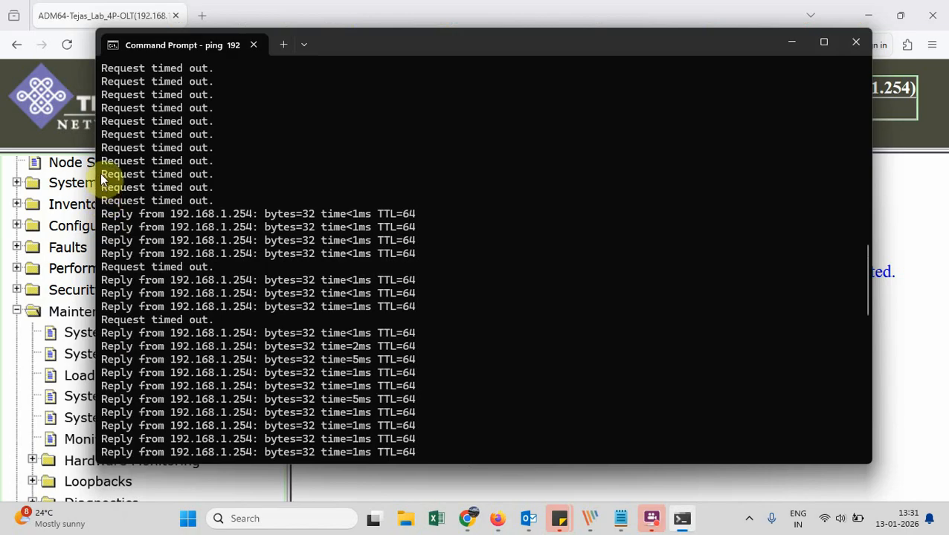
drag(103, 178, 377, 332)
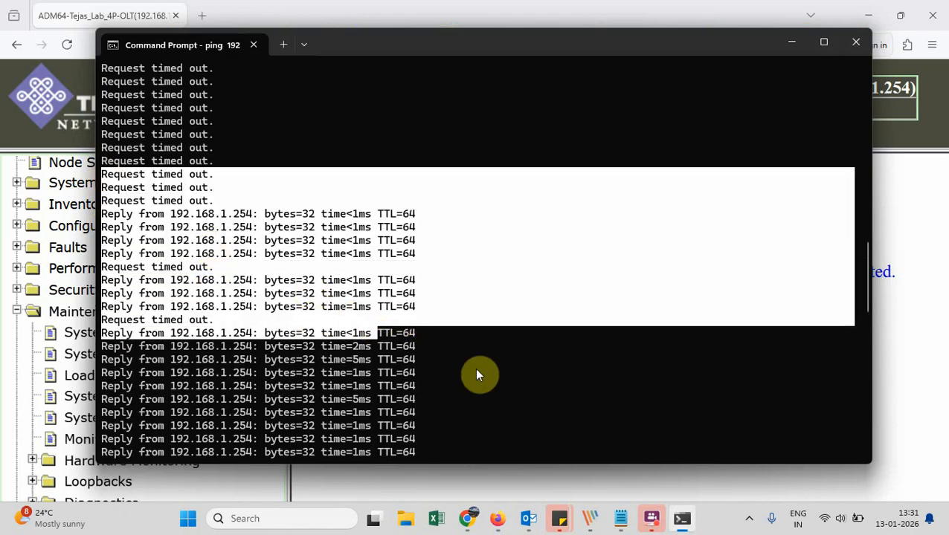
right_click(490, 379)
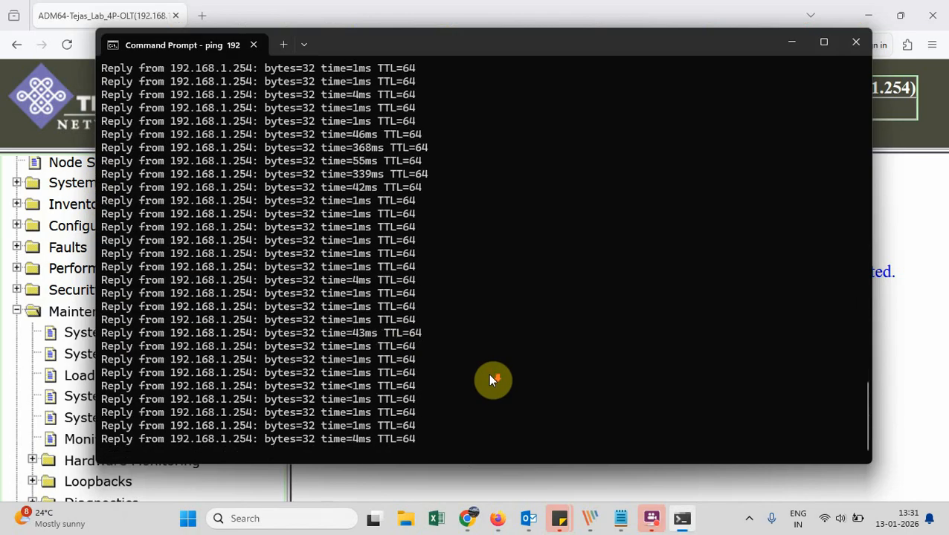
click(929, 378)
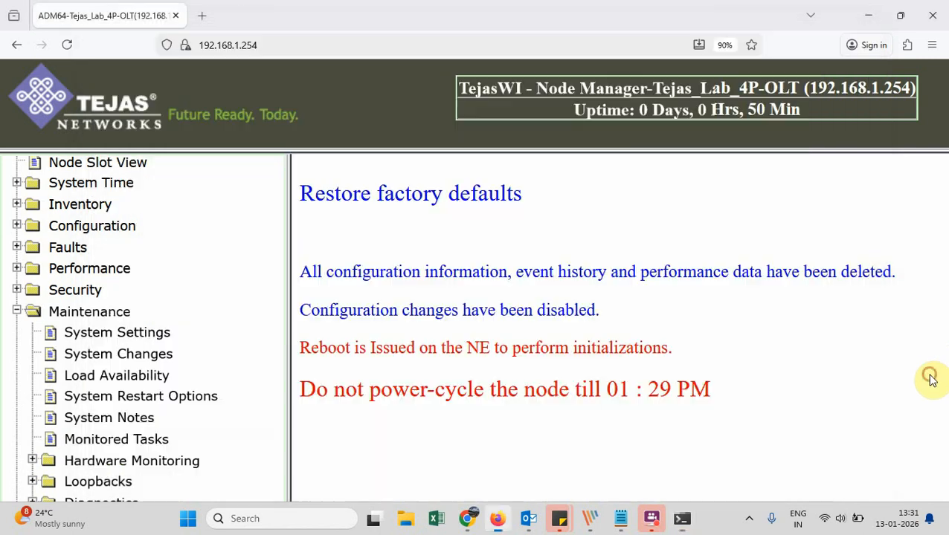
Reload the OLT page and copy the latest ping reply lines
click(66, 46)
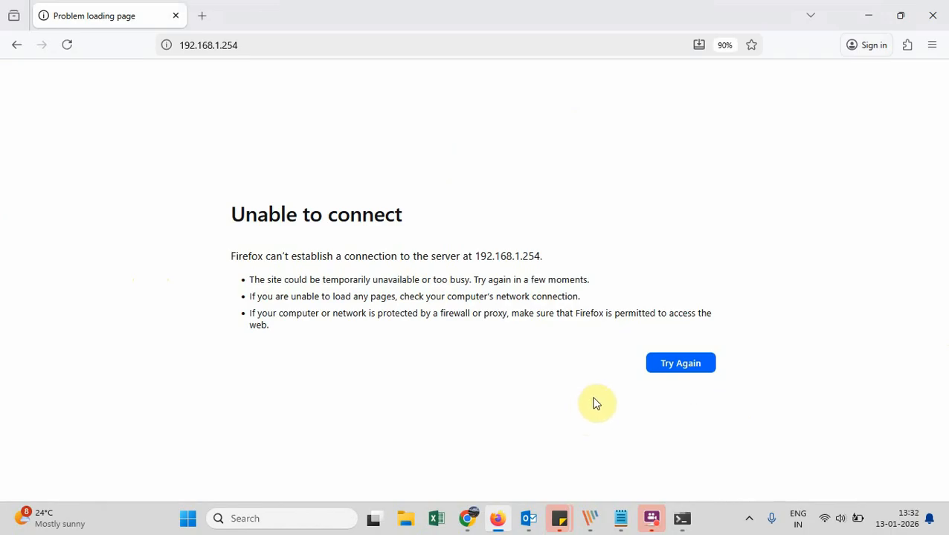
click(682, 519)
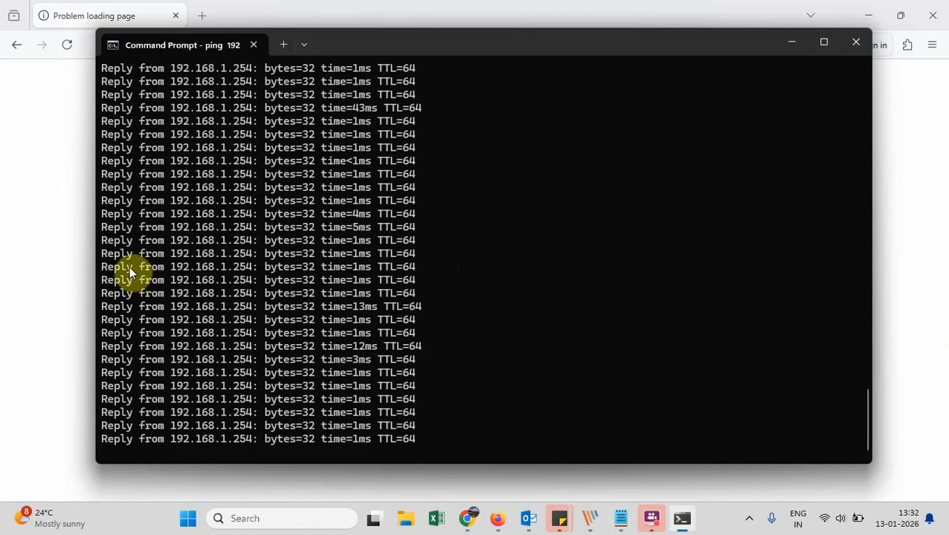
drag(104, 267, 421, 374)
right_click(421, 376)
Retry the connection from the browser's Unable to connect page
click(895, 343)
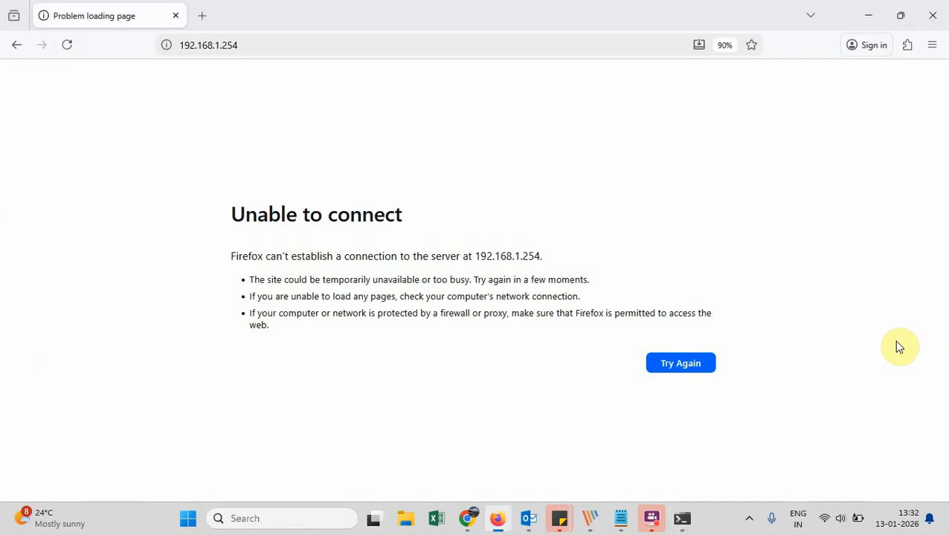
click(695, 369)
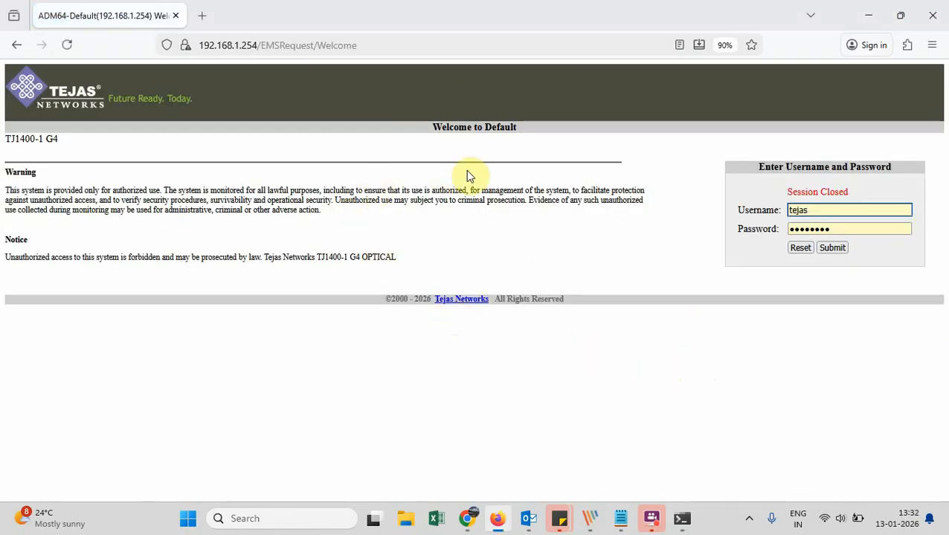
scroll(499, 169, up, 5)
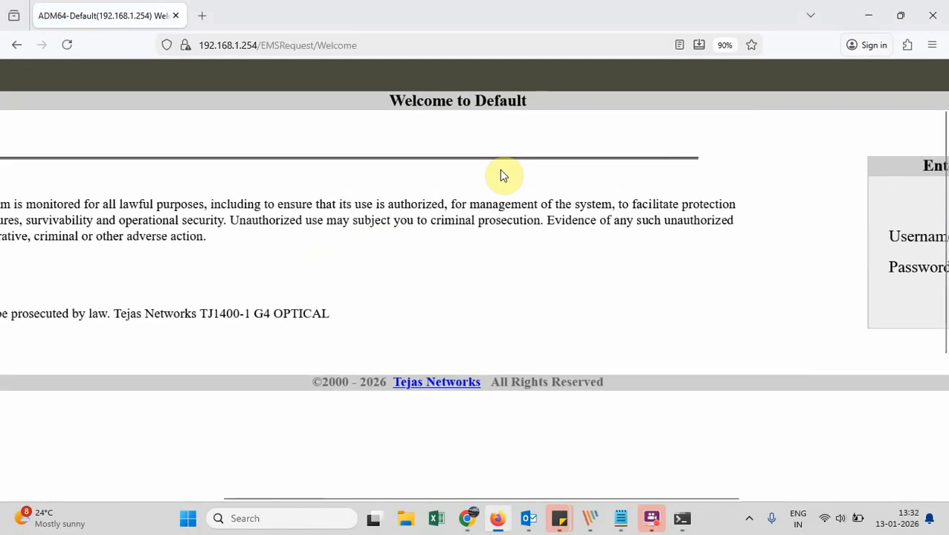
scroll(499, 169, left, 5)
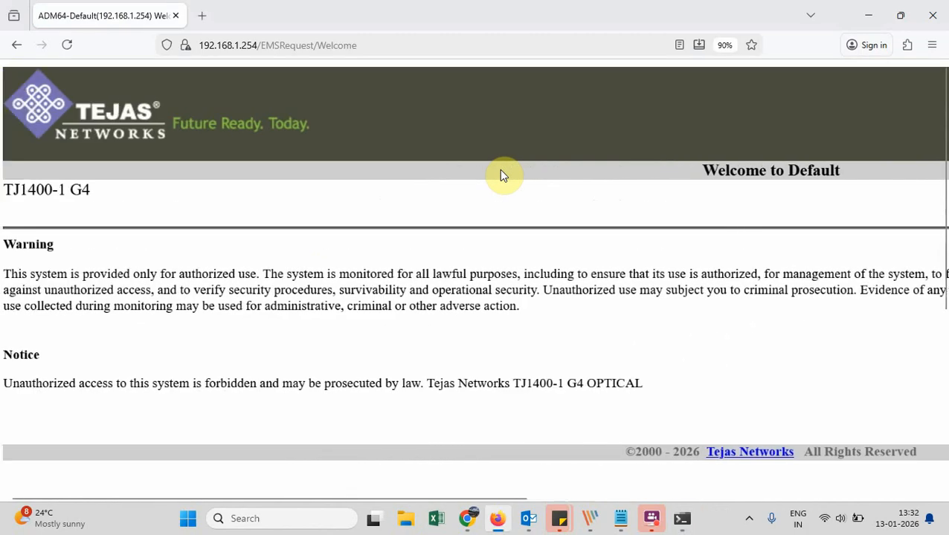
scroll(499, 171, right, 4)
Highlight the 'Welcome to Default' heading and submit the prefilled login
drag(449, 171, 572, 170)
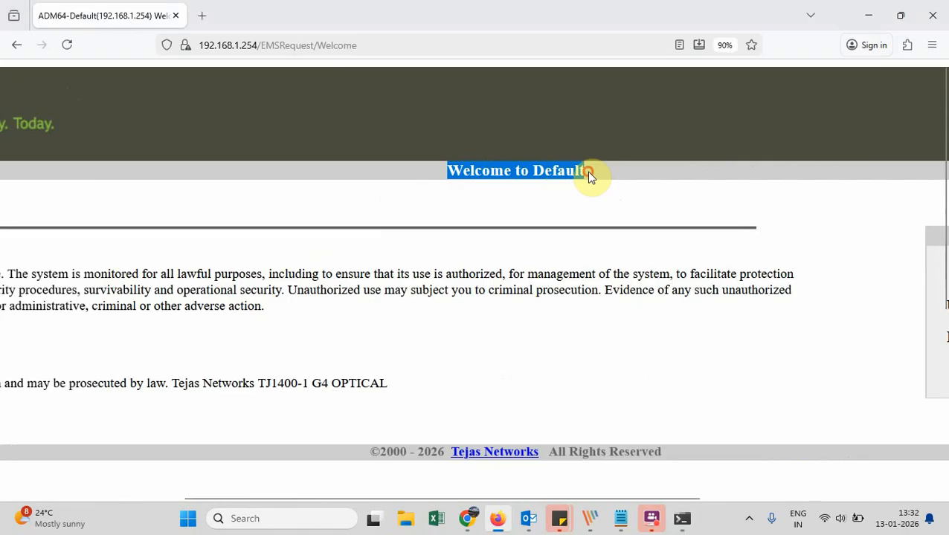
click(588, 175)
drag(587, 173, 532, 170)
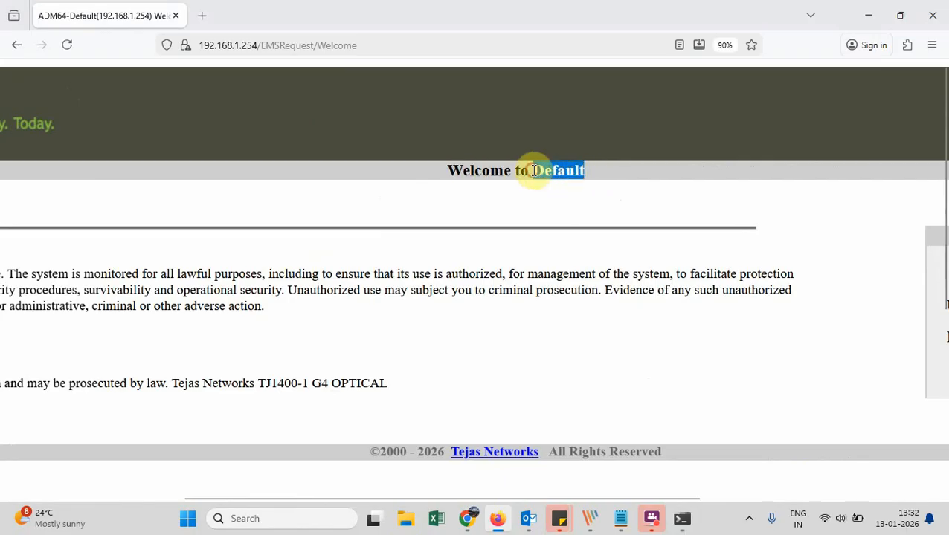
click(533, 171)
drag(533, 170, 587, 176)
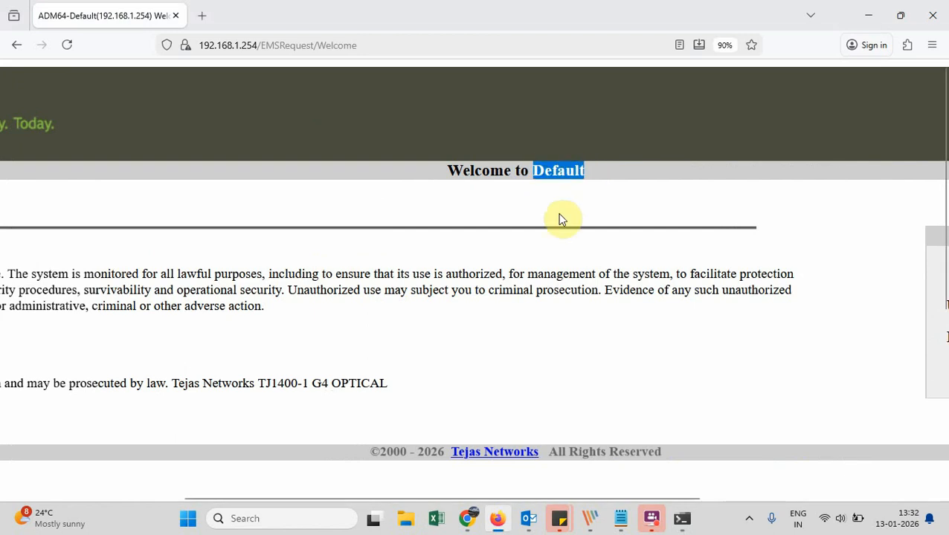
scroll(558, 213, right, 5)
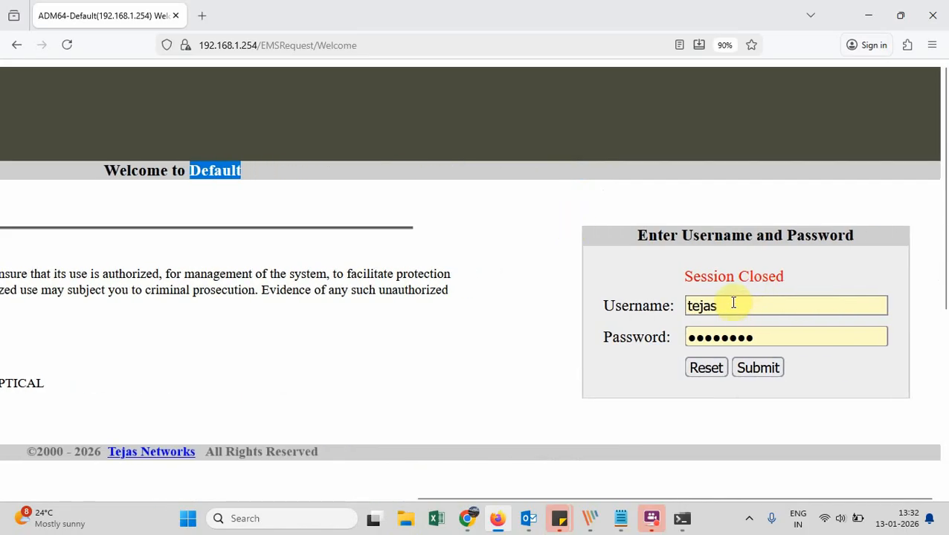
click(765, 368)
Log in with the saved credentials and highlight the Configuration Missing message
click(766, 369)
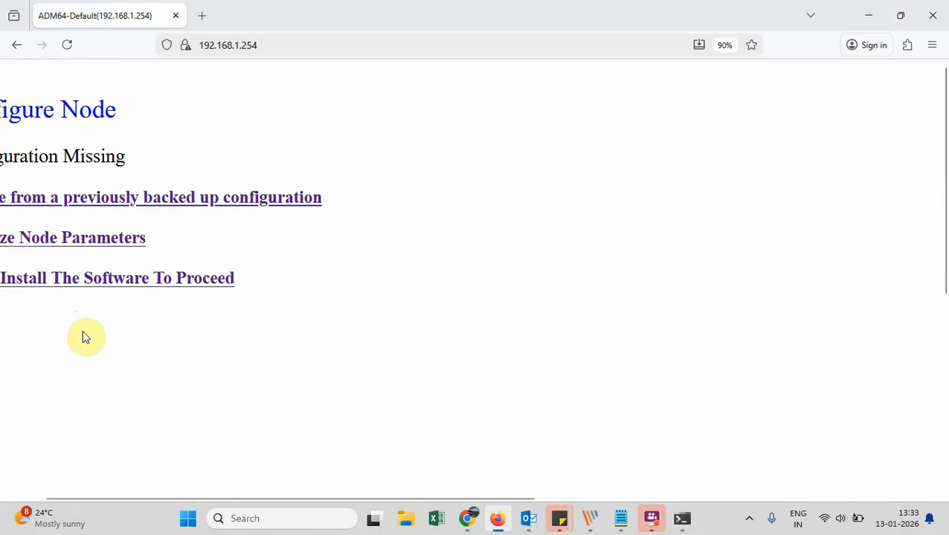
drag(9, 148, 219, 144)
click(219, 144)
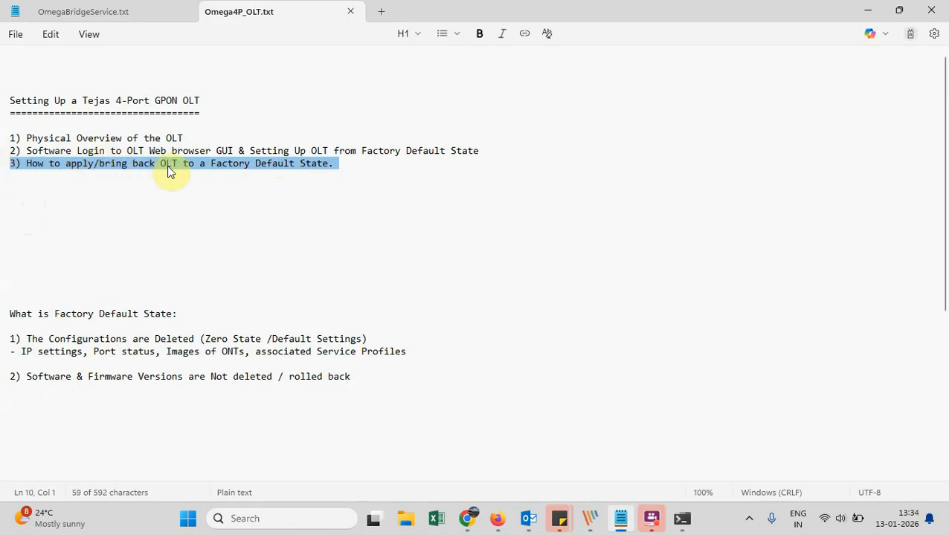
click(347, 162)
click(27, 241)
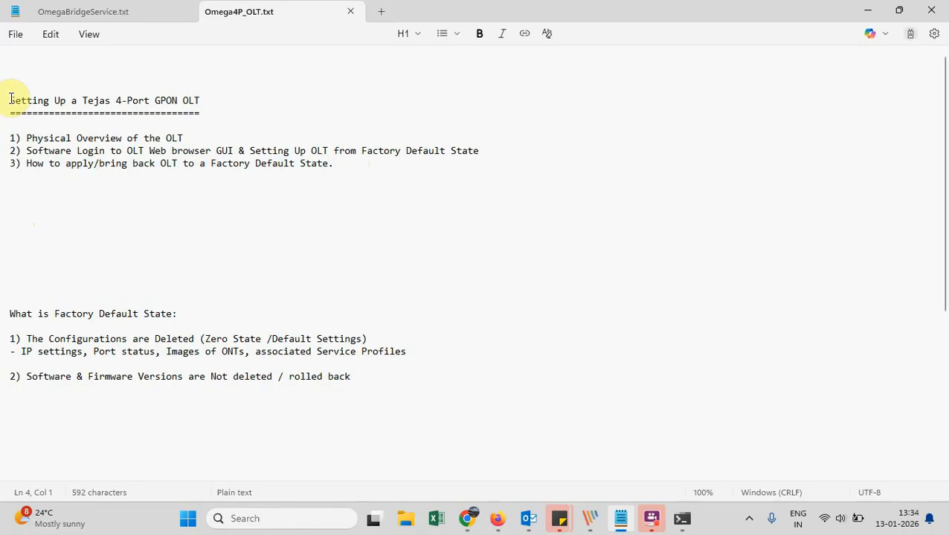
drag(10, 99, 265, 135)
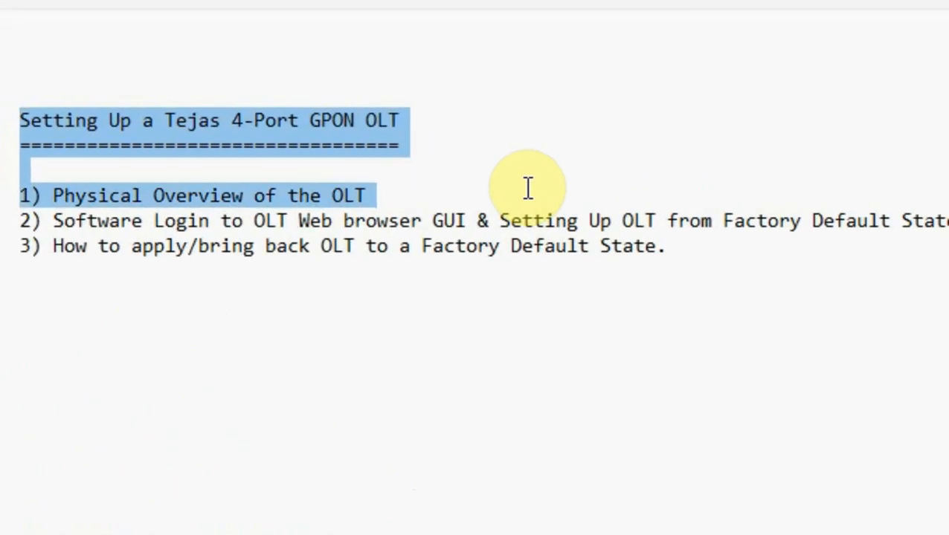
drag(538, 197, 677, 248)
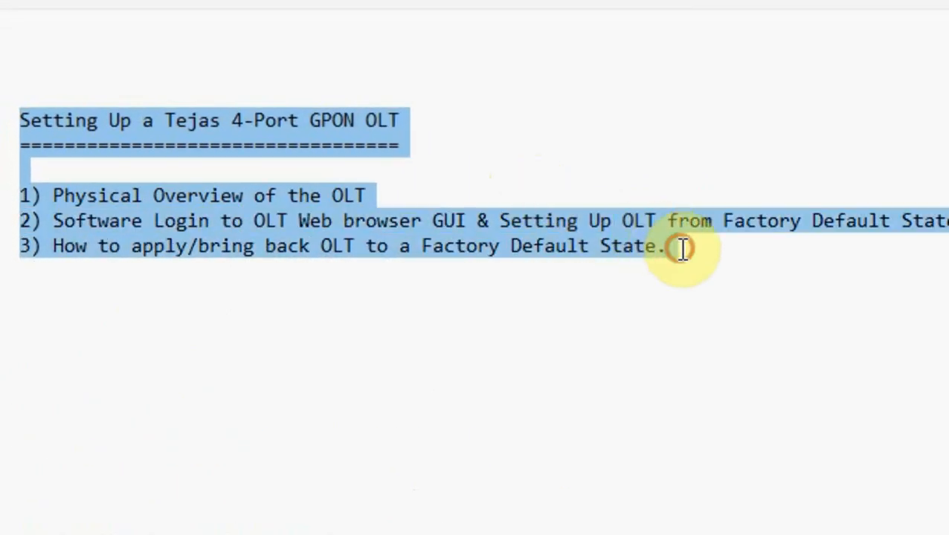
click(67, 326)
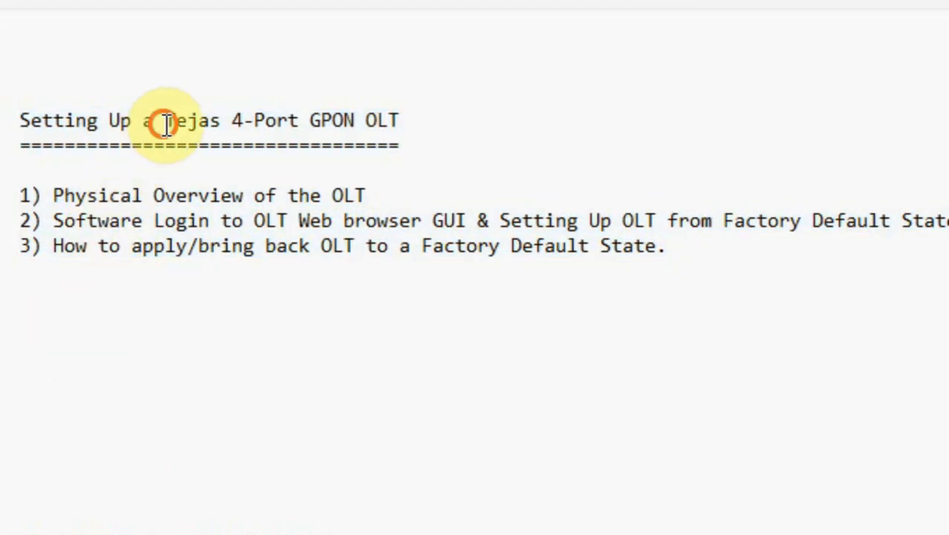
drag(166, 122, 405, 121)
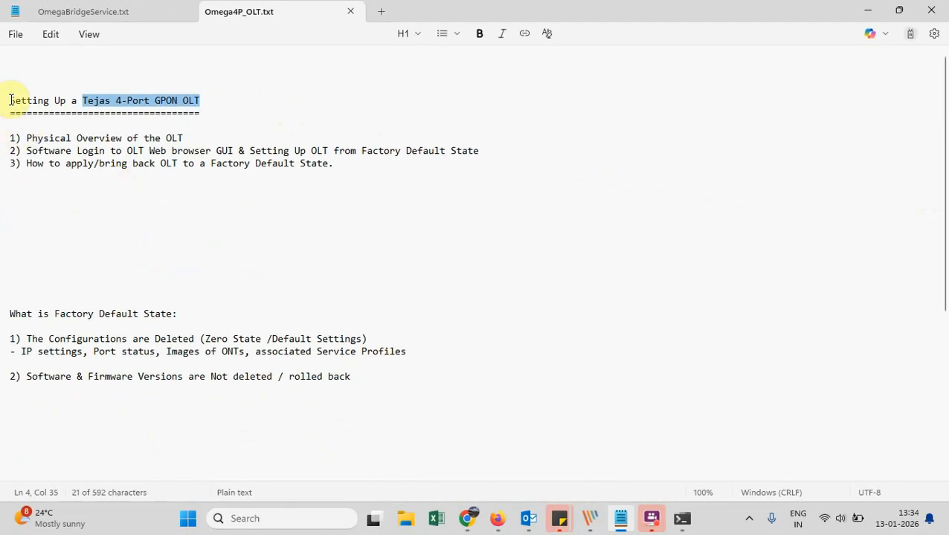
click(11, 99)
drag(10, 99, 338, 164)
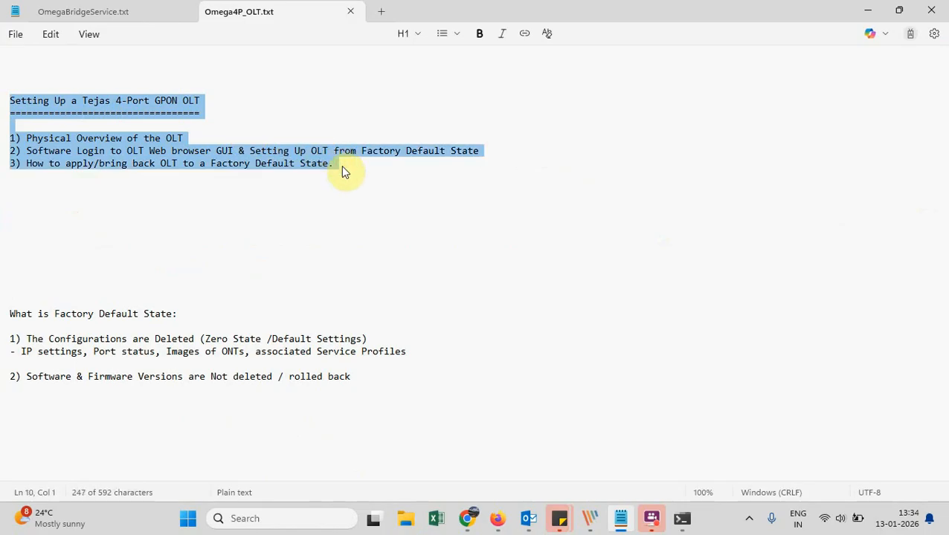
click(341, 165)
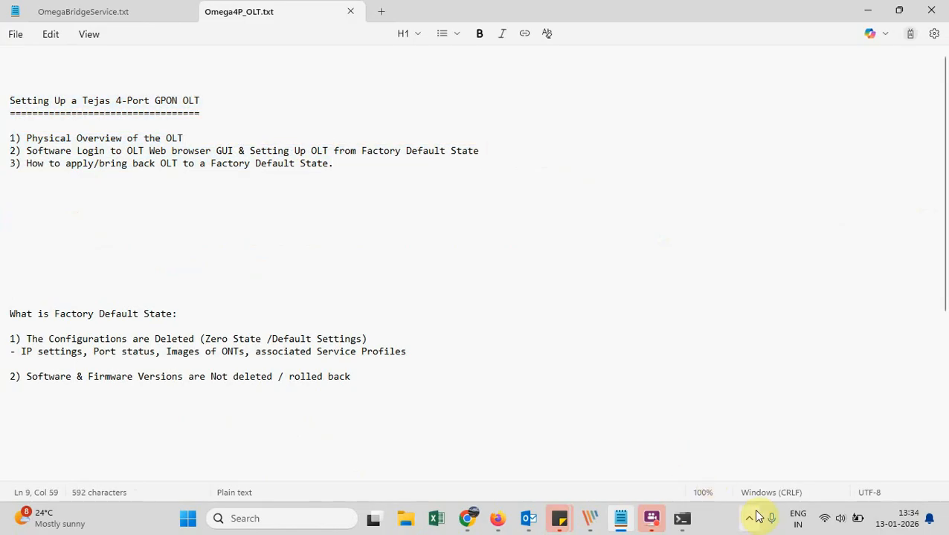